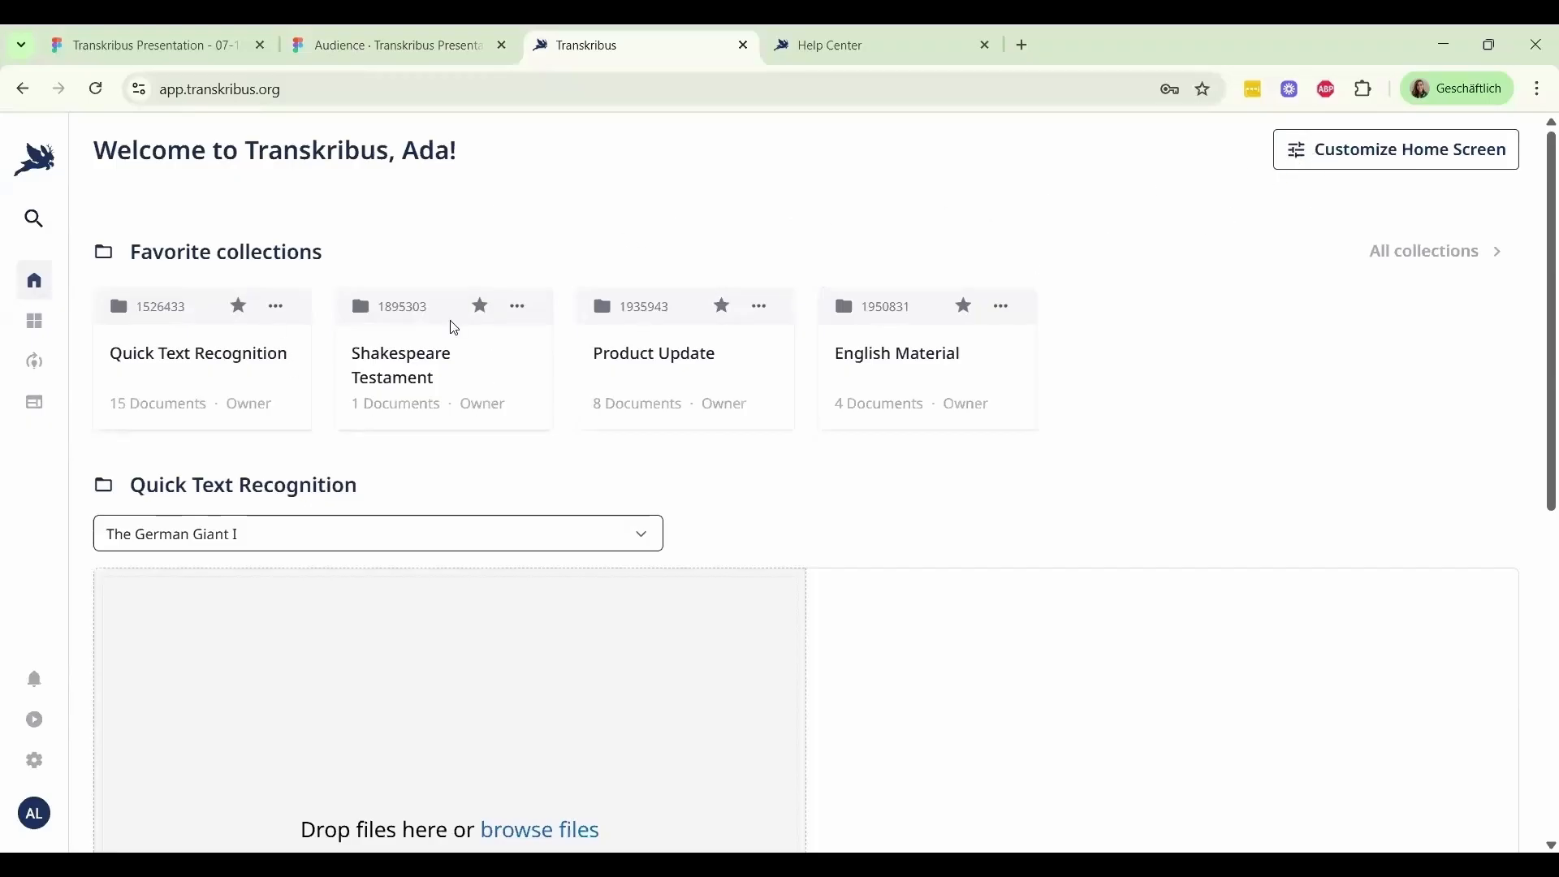
Expand the navigation sidebar and open the English Material collection from the full list of collections
{"action": "scroll", "coordinate": [450, 341], "scroll_direction": "down", "scroll_amount": 1}
{"action": "scroll", "coordinate": [480, 349], "scroll_direction": "down", "scroll_amount": 2}
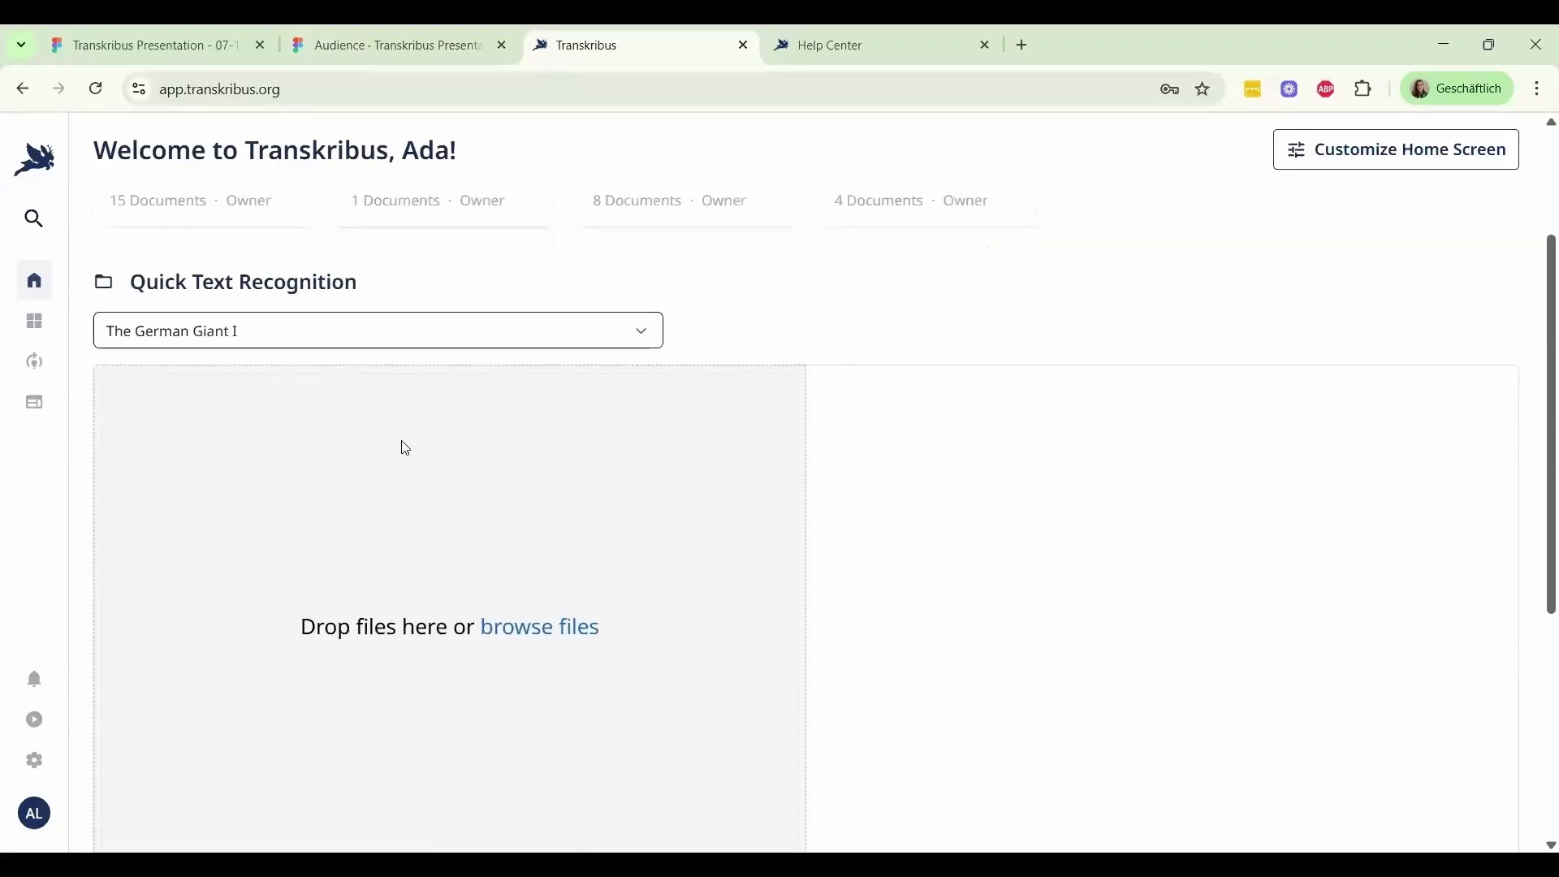
{"action": "scroll", "coordinate": [404, 446], "scroll_direction": "down", "scroll_amount": 1}
{"action": "scroll", "coordinate": [406, 448], "scroll_direction": "up", "scroll_amount": 3}
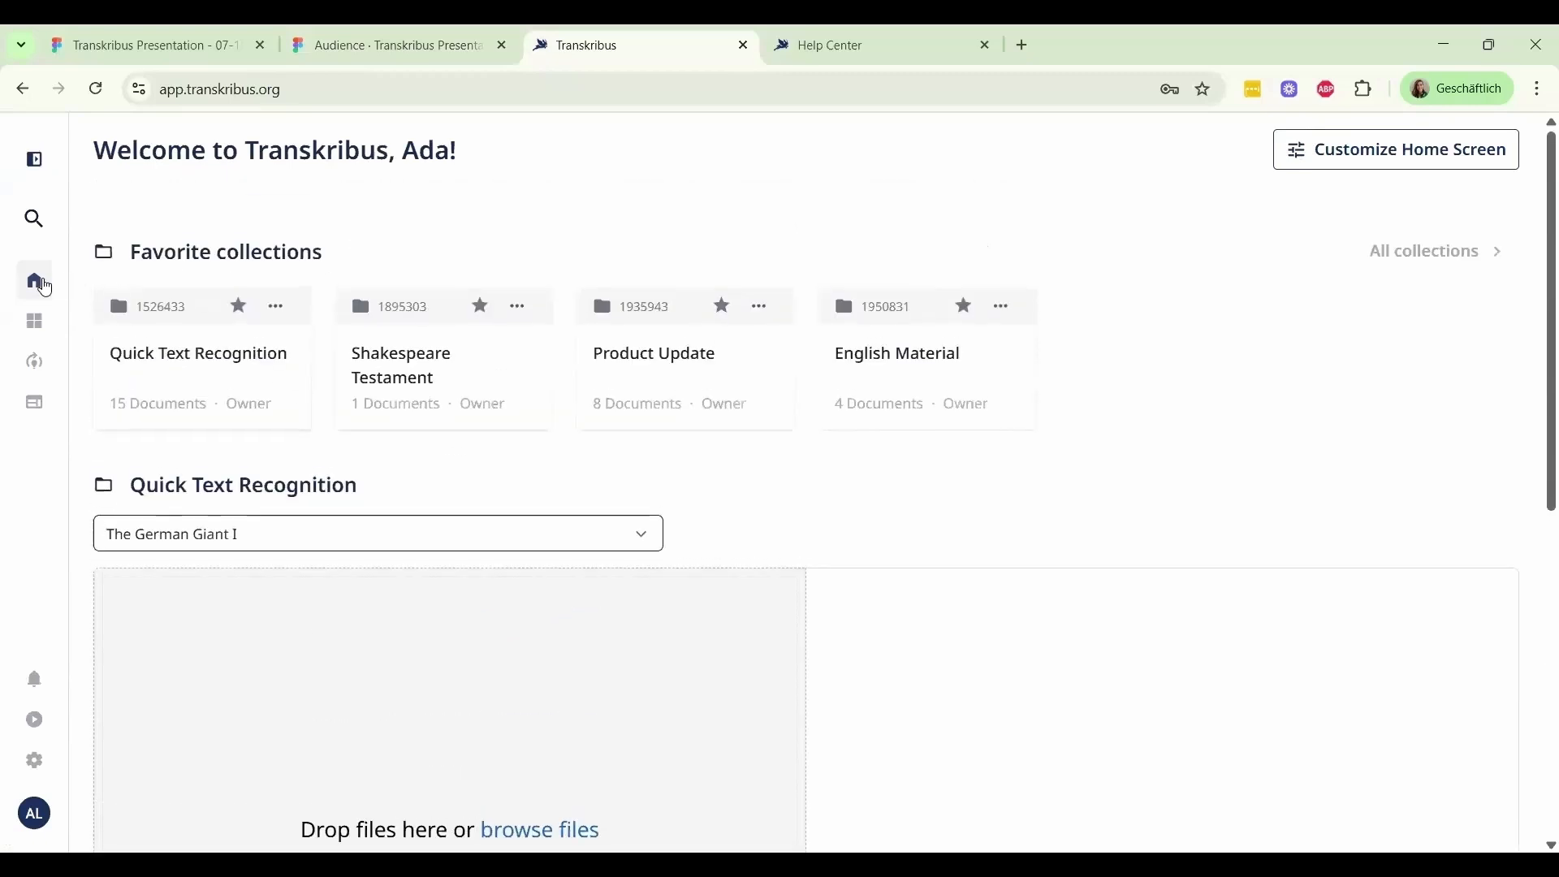
{"action": "mouse_move", "coordinate": [33, 324]}
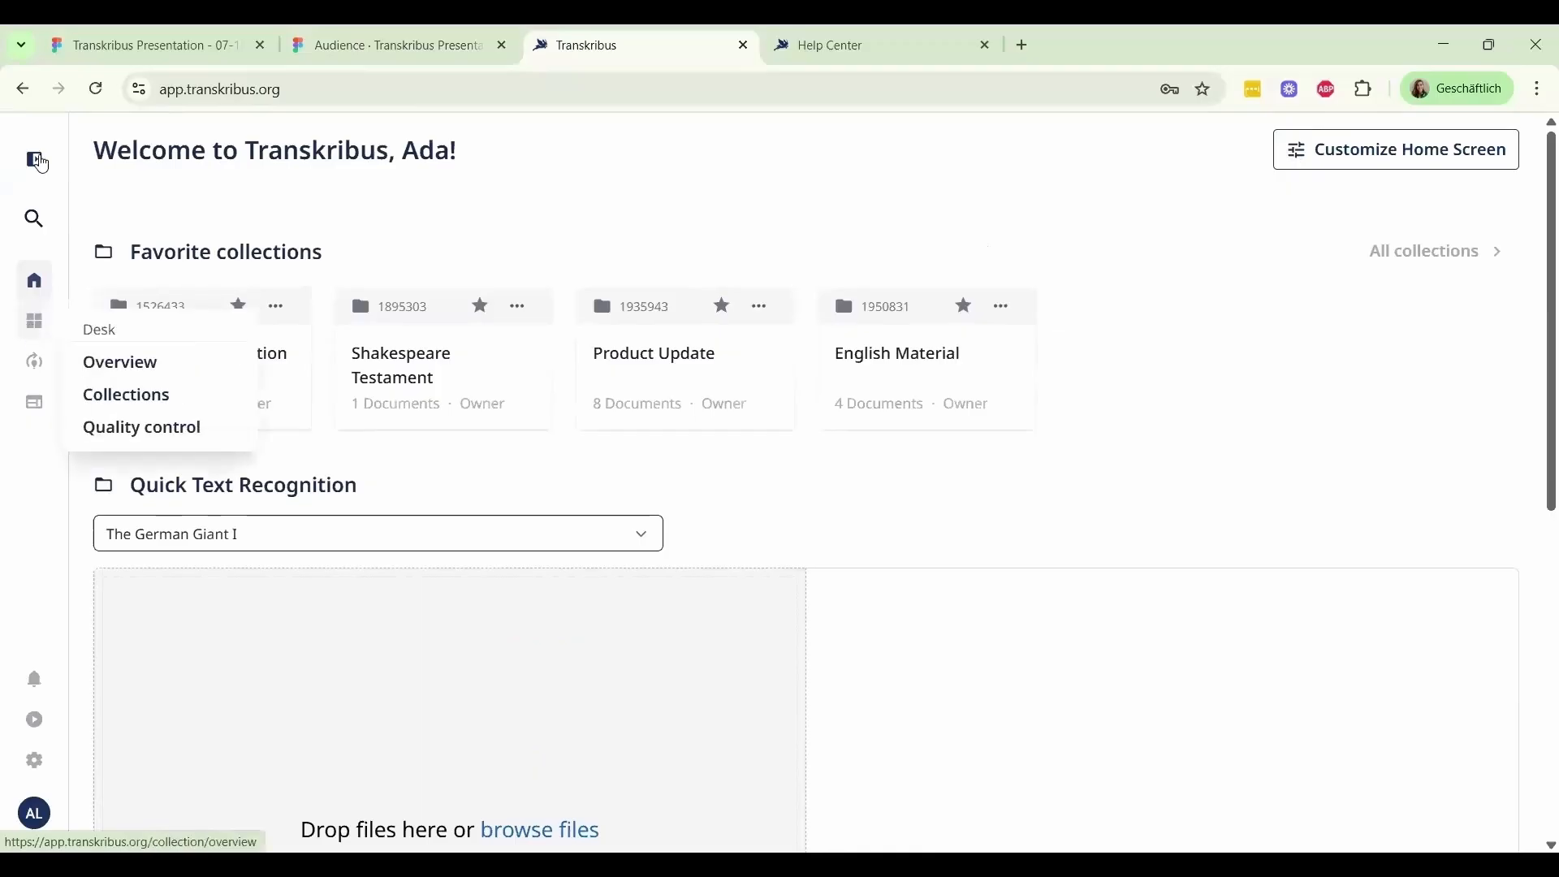
{"action": "left_click", "coordinate": [42, 163]}
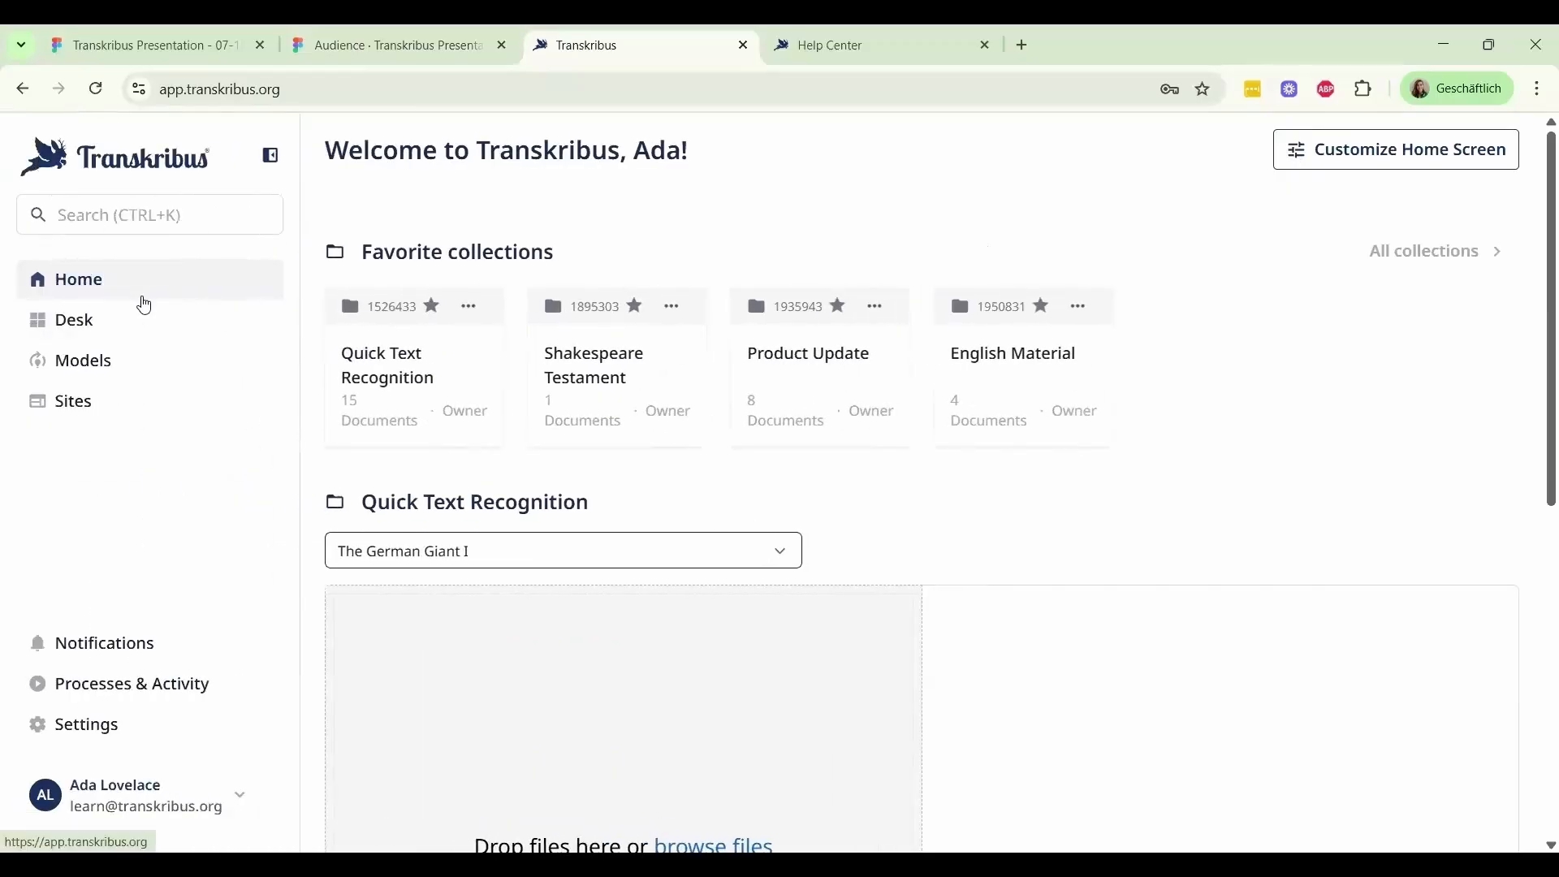
{"action": "left_click", "coordinate": [148, 329]}
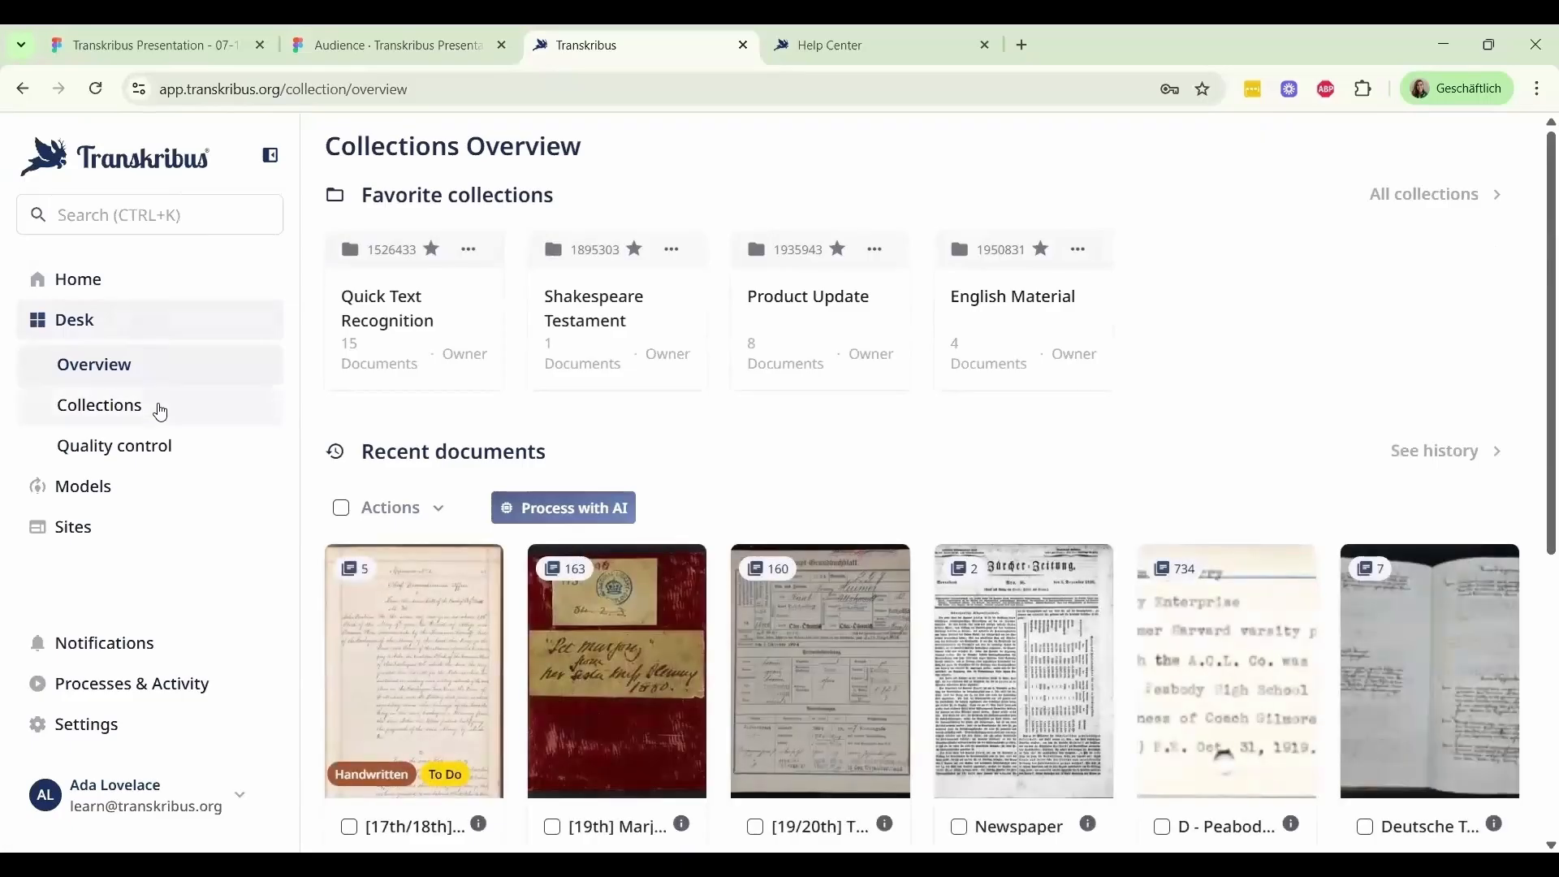
{"action": "left_click", "coordinate": [161, 413]}
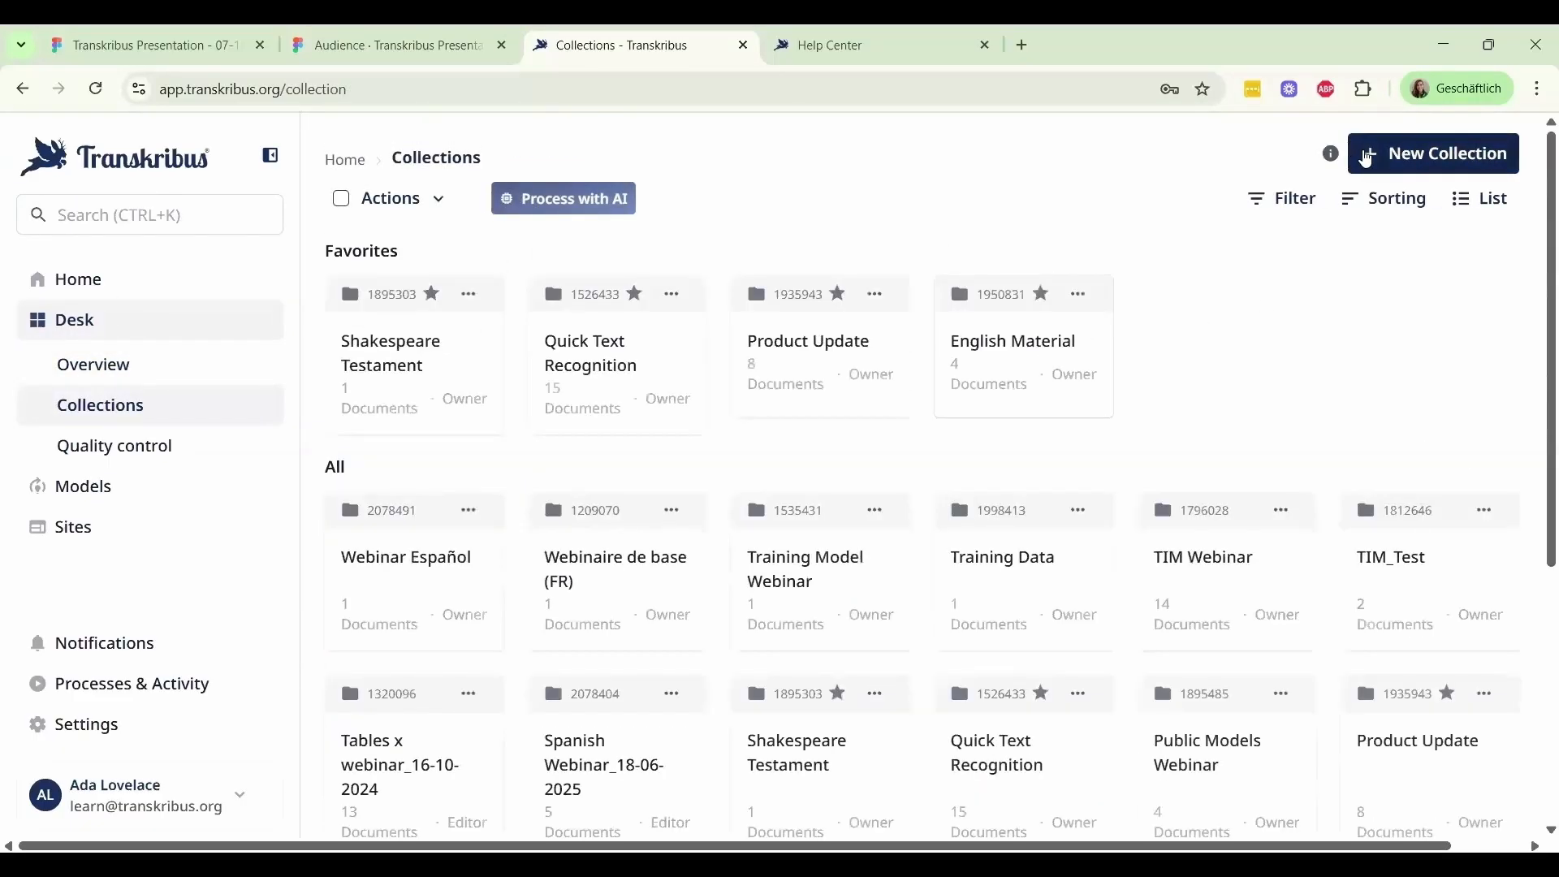
{"action": "left_click", "coordinate": [1072, 346]}
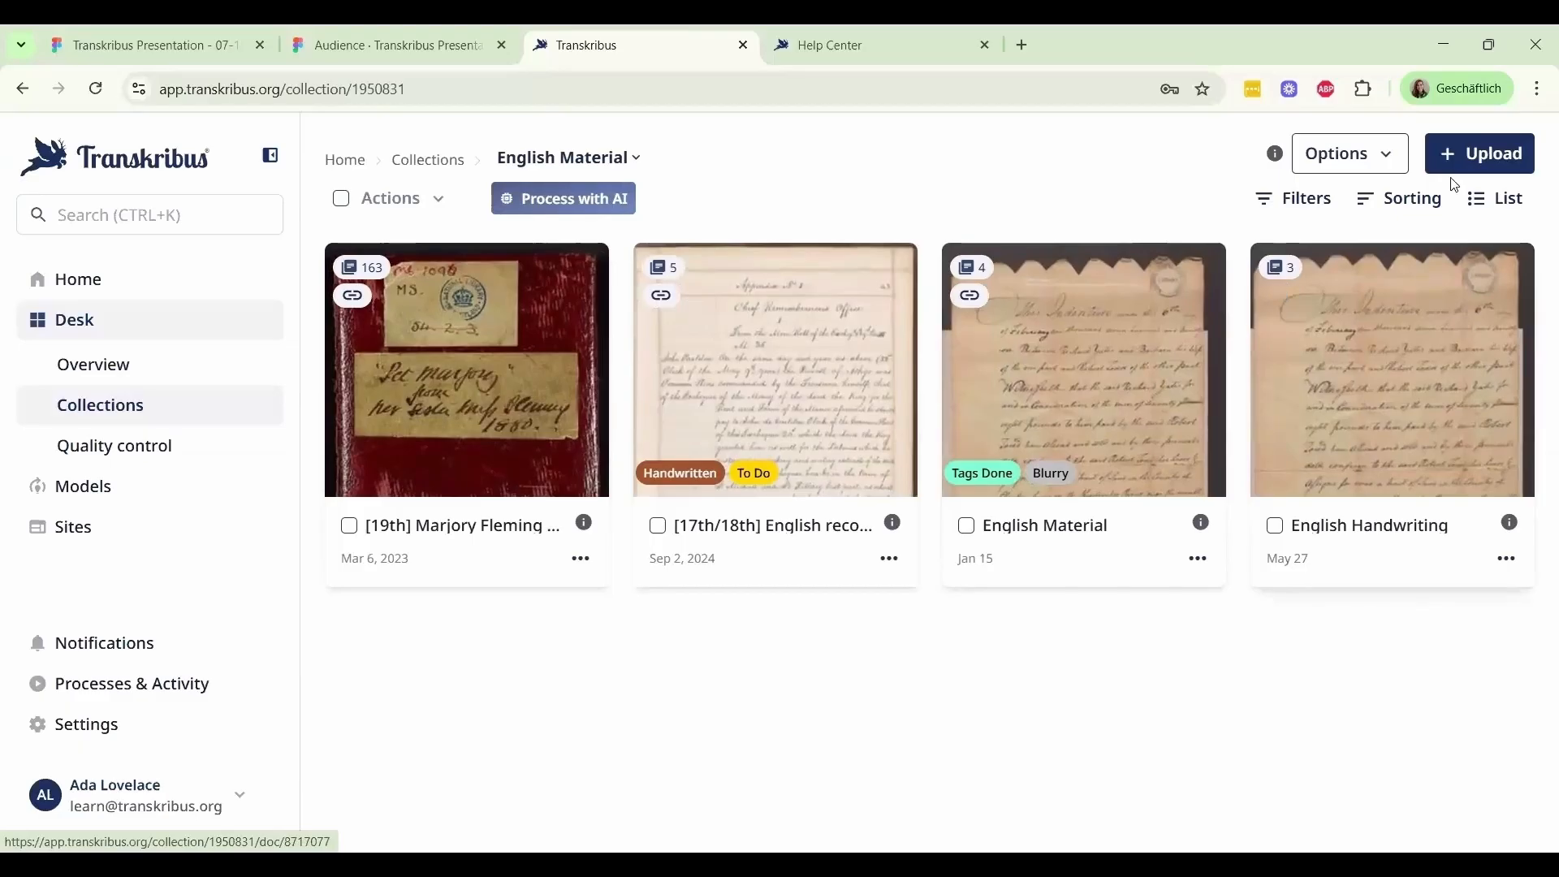
Upload three handwritten page images to the collection and create a document titled Presentation from them, ignoring the alphabetical sorting
{"action": "left_click", "coordinate": [1472, 161]}
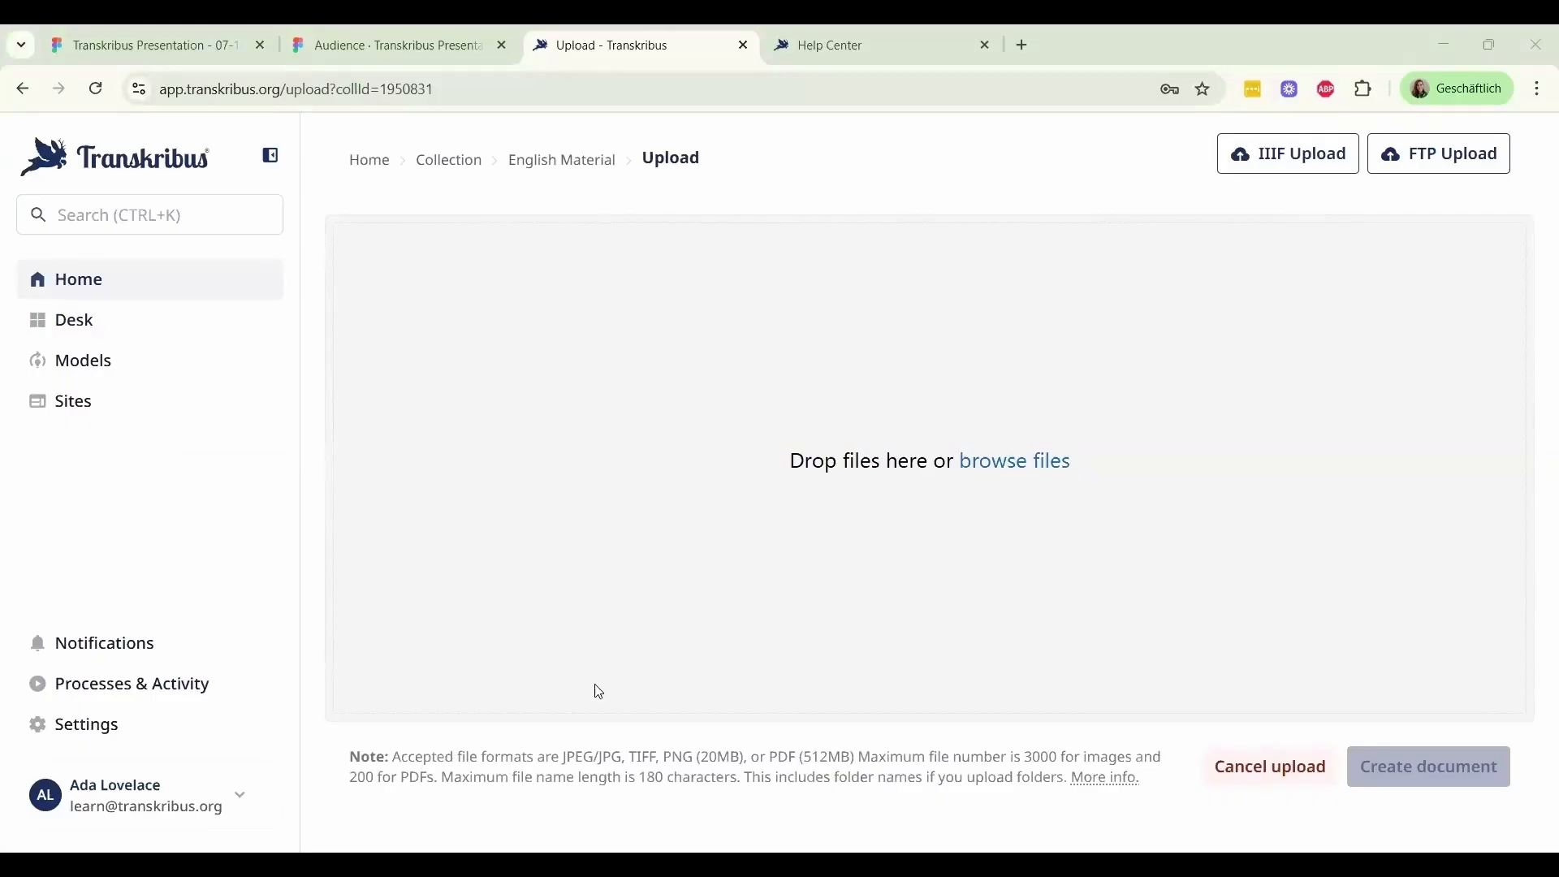
{"action": "left_click", "coordinate": [386, 473]}
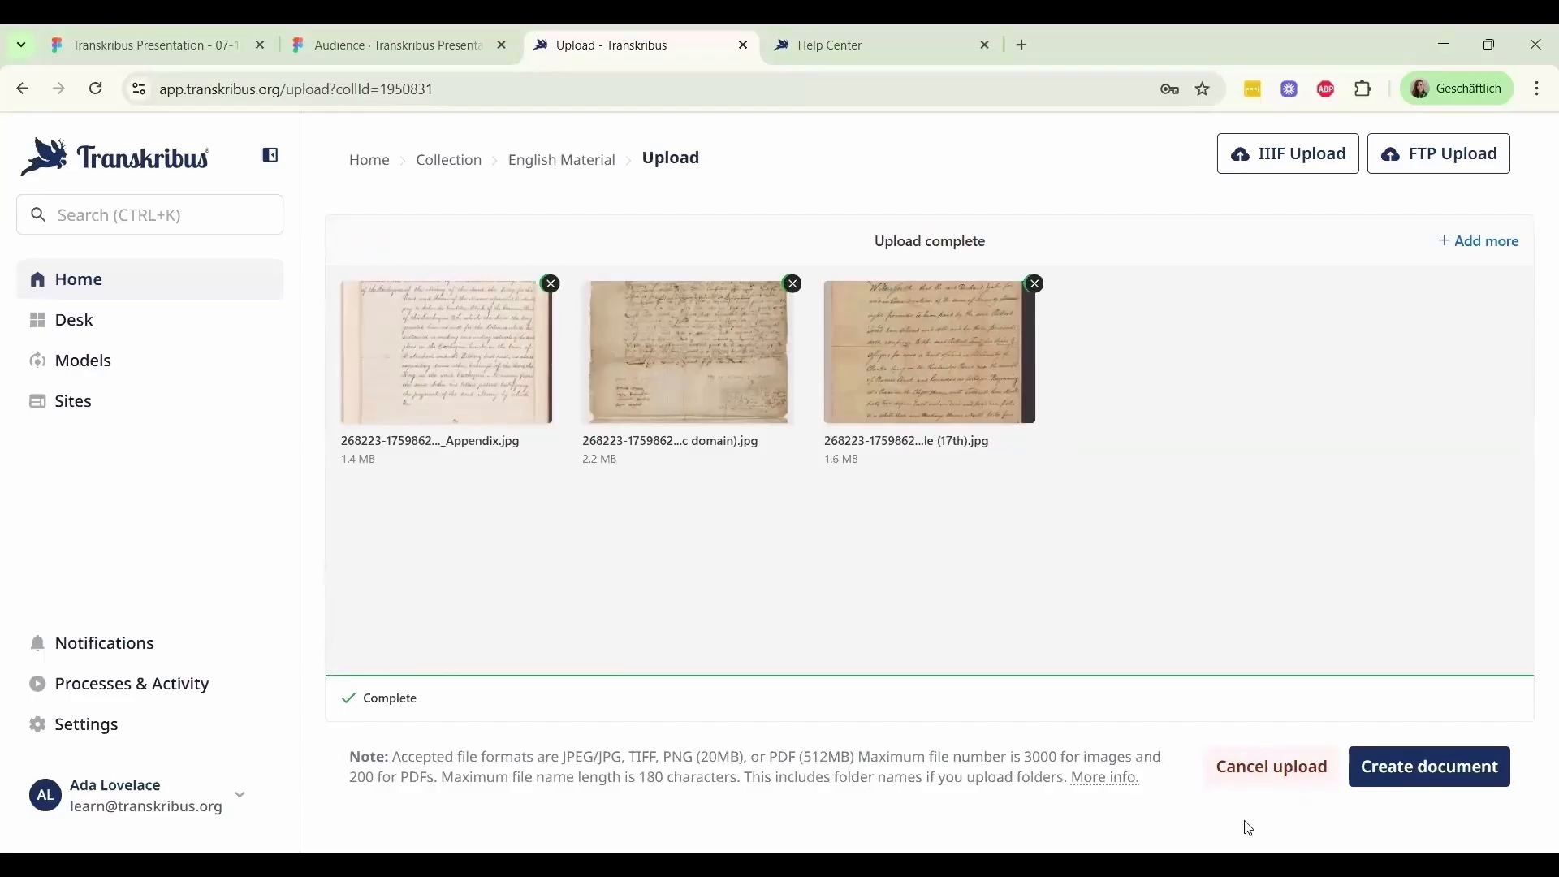
{"action": "left_click", "coordinate": [1422, 787]}
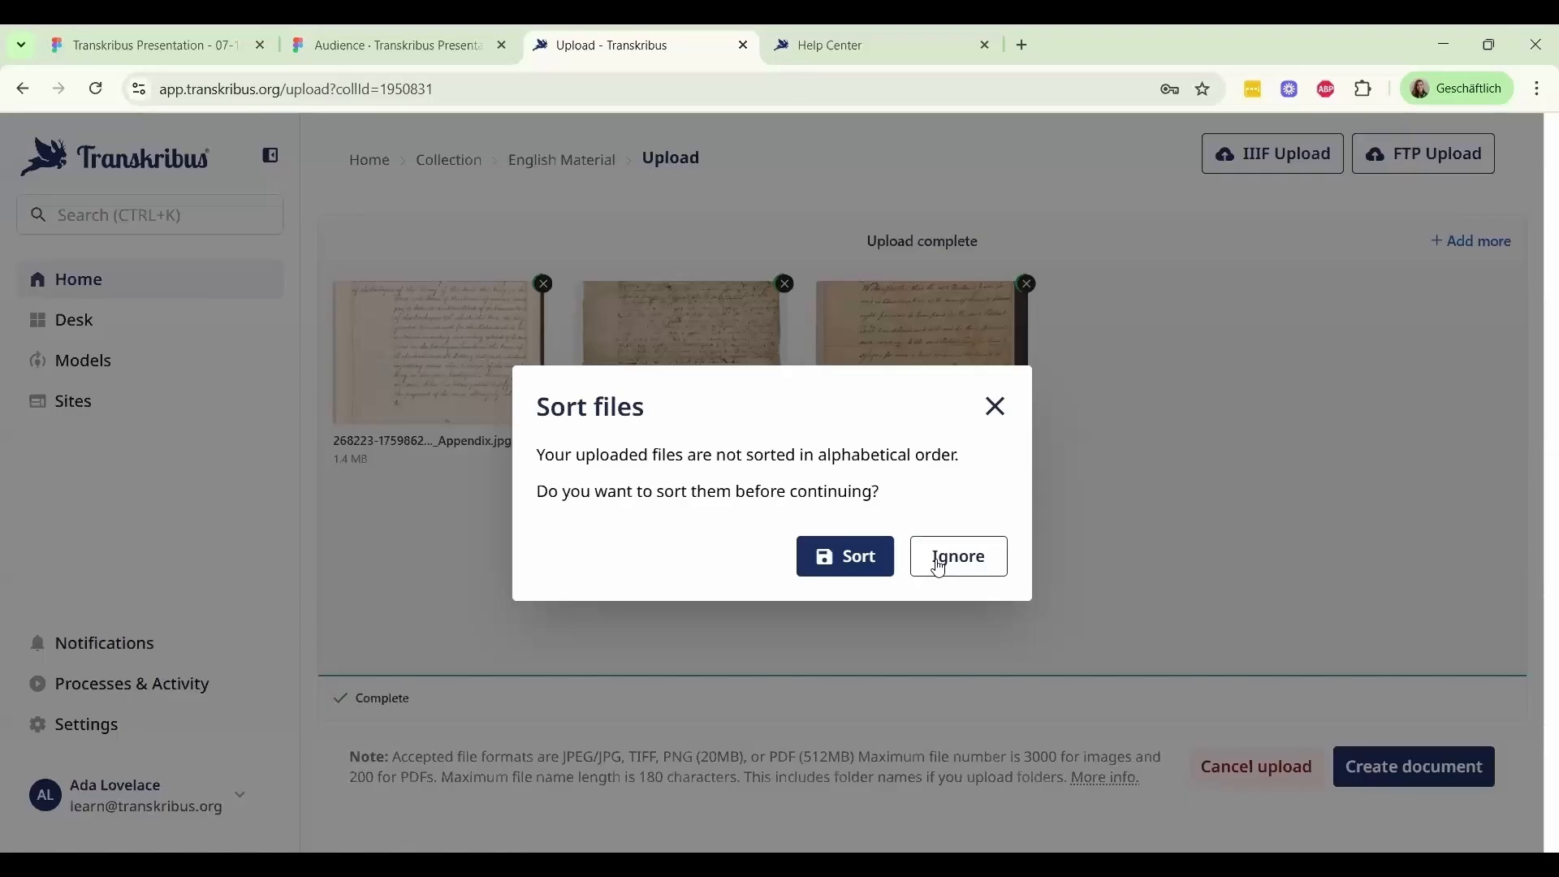
{"action": "left_click", "coordinate": [939, 567]}
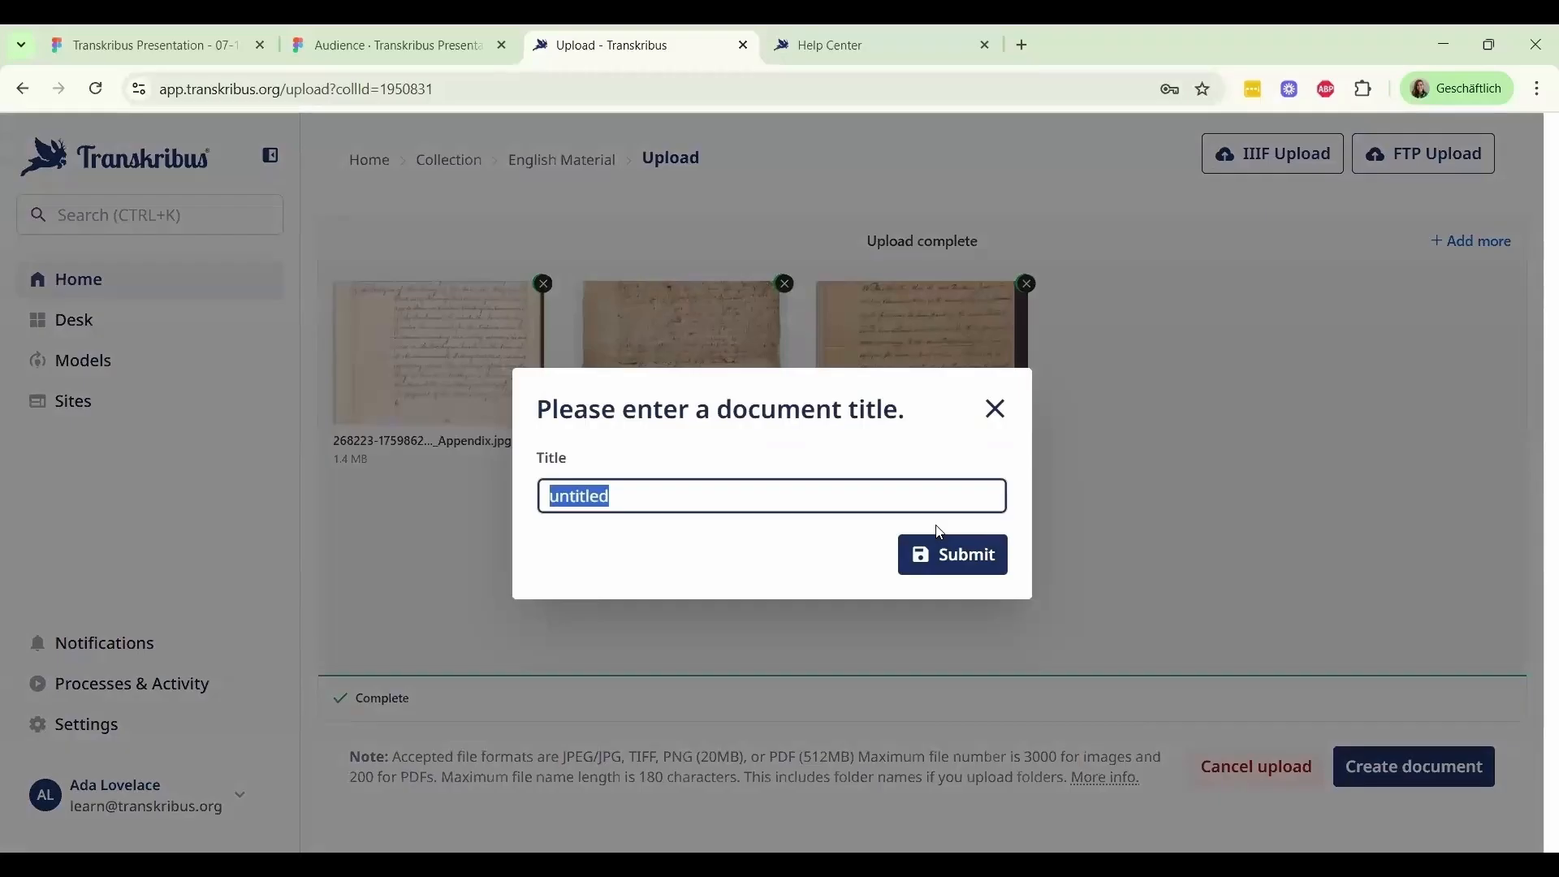
{"action": "type", "text": "Presentation"}
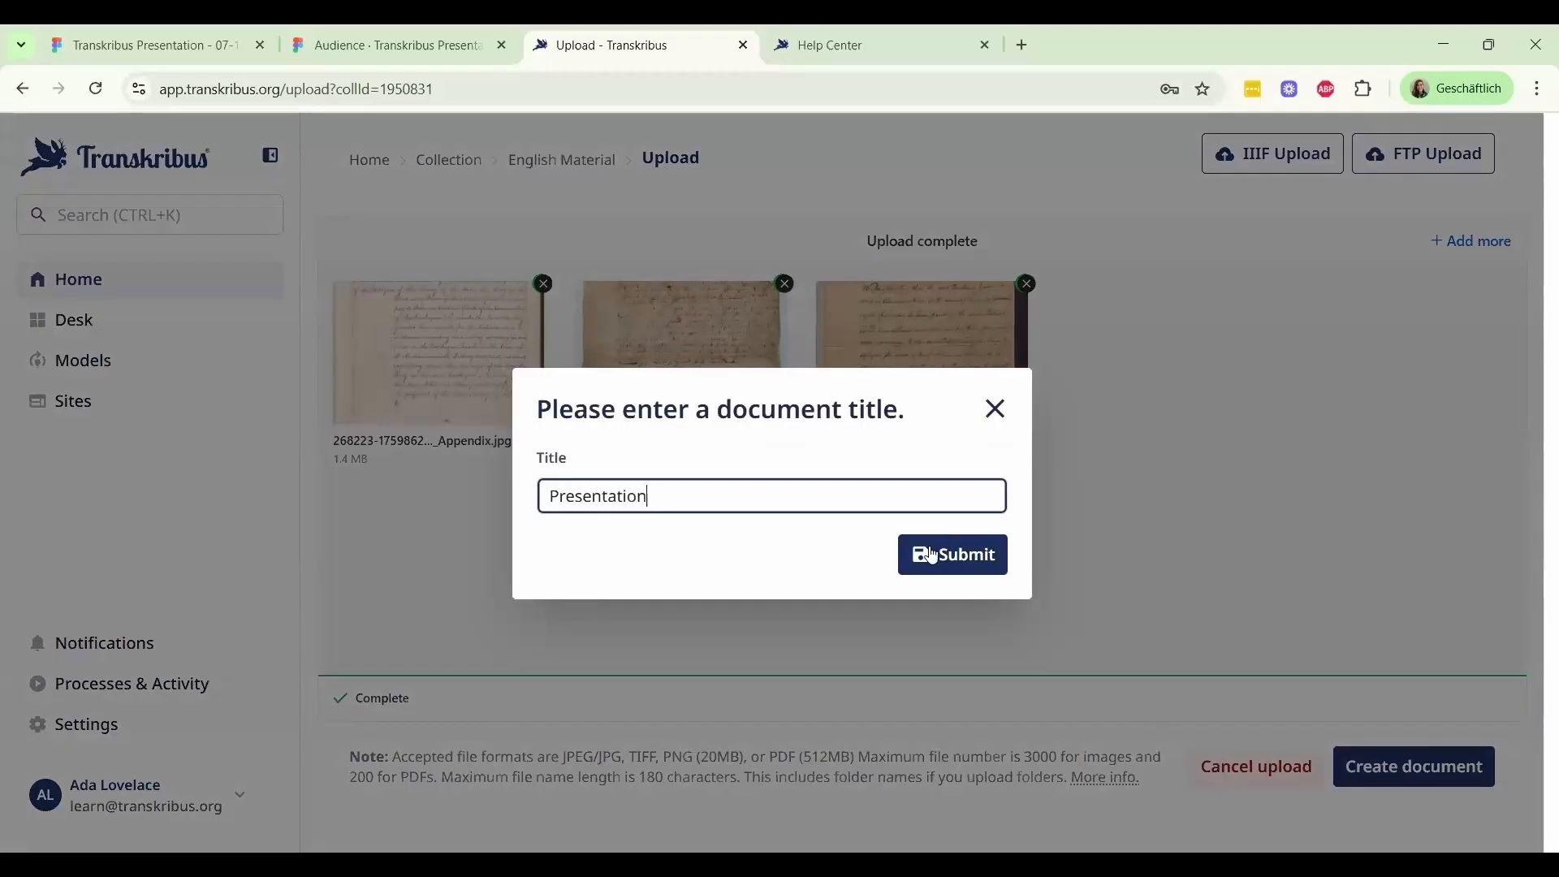
{"action": "left_click", "coordinate": [934, 555]}
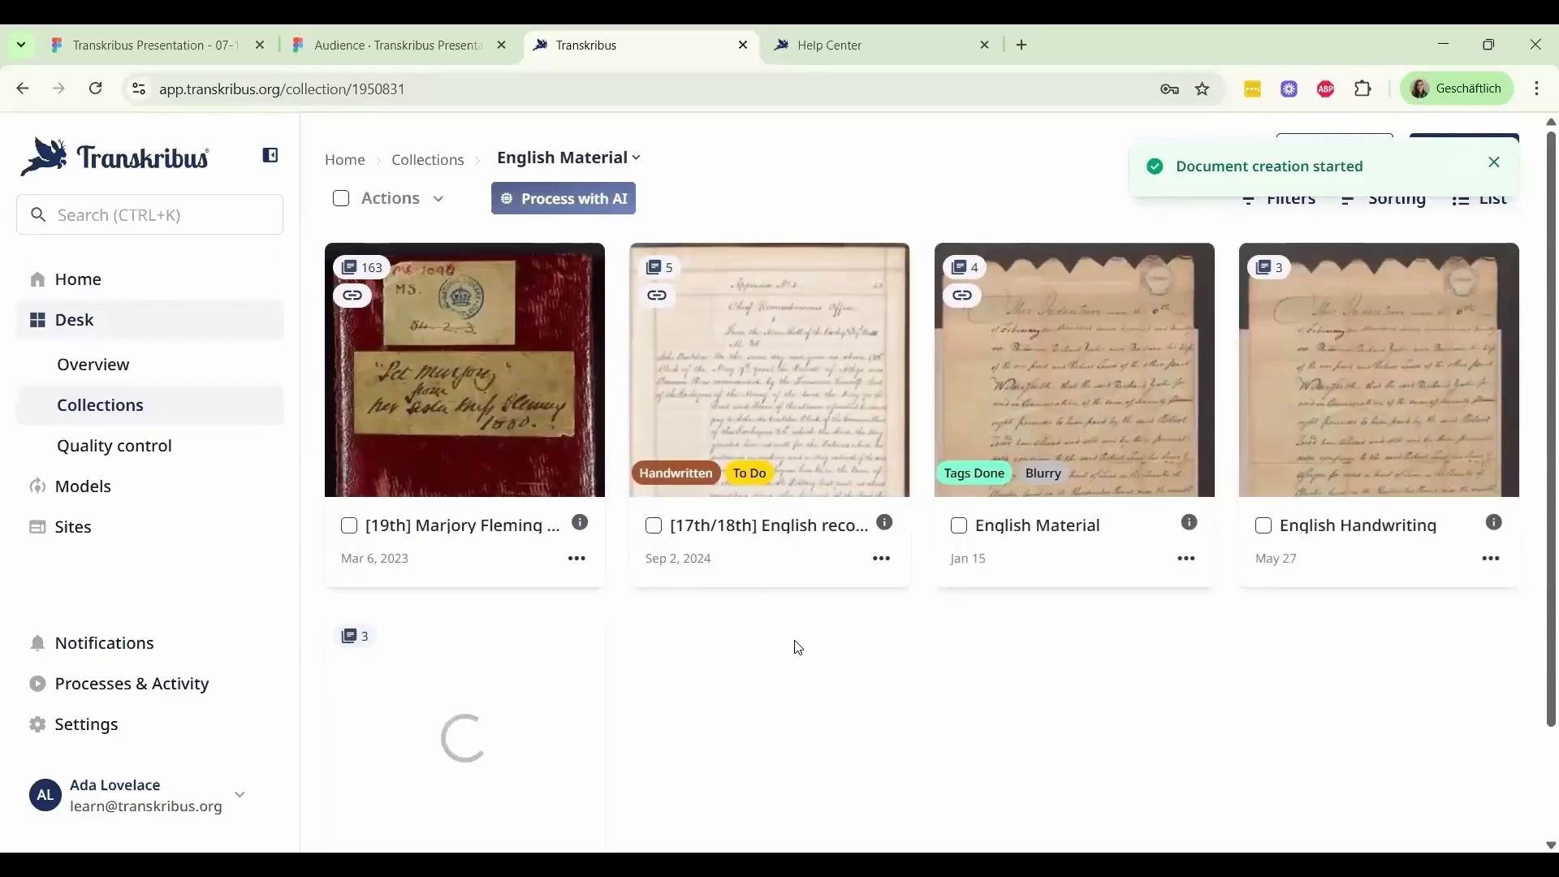
Open the new Presentation document in the English Material collection to view its pages
{"action": "scroll", "coordinate": [793, 644], "scroll_direction": "down", "scroll_amount": 2}
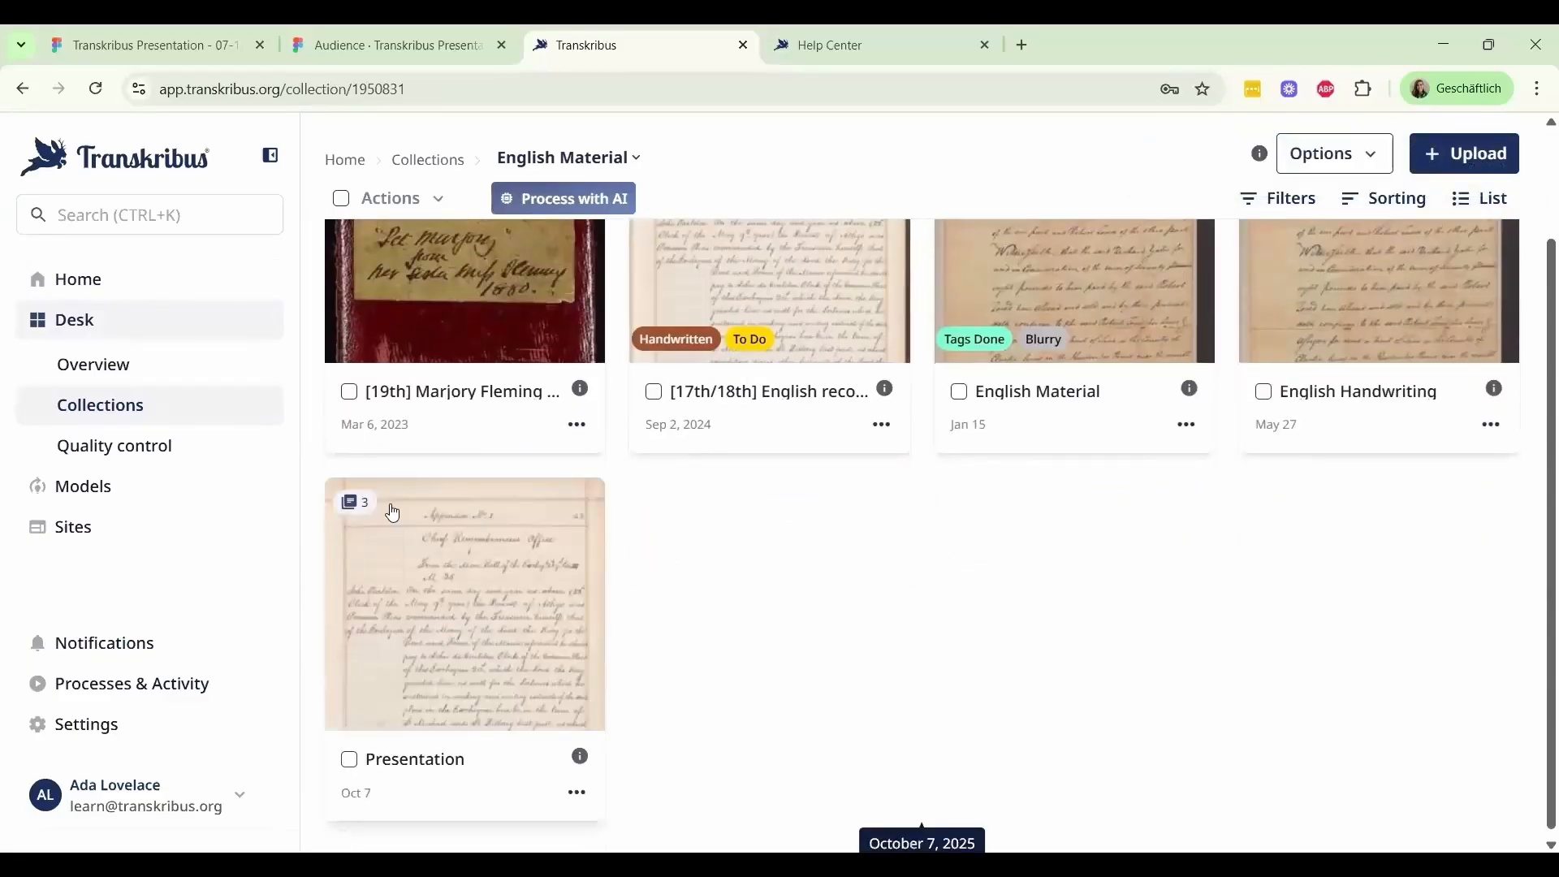
{"action": "left_click", "coordinate": [474, 636]}
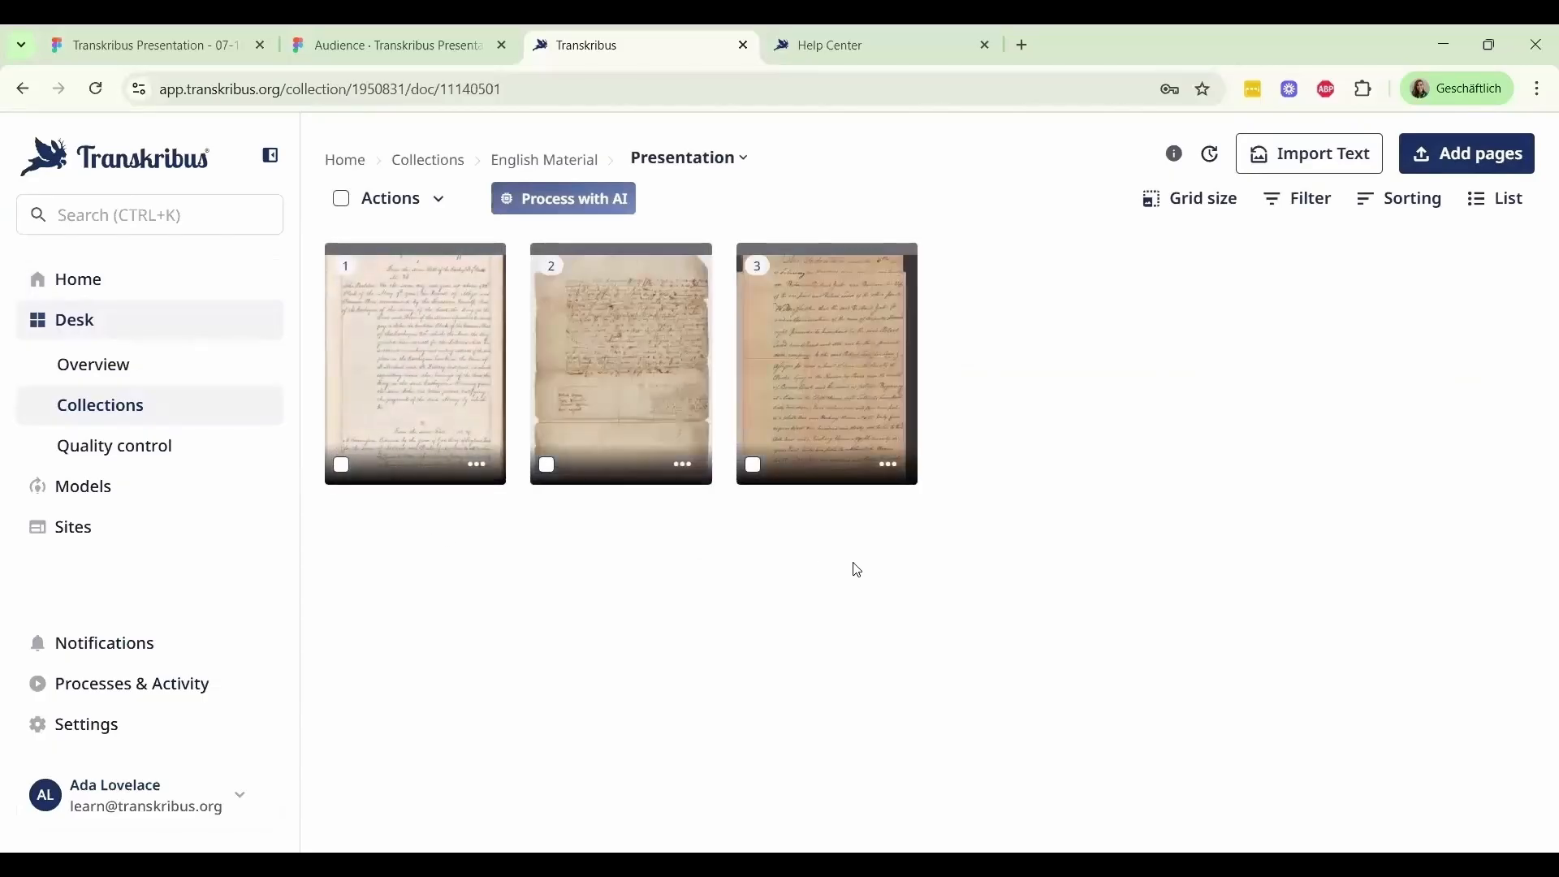
Switch to the Figma audience presentation, show it full screen and advance from the Upload slides to the text recognition definition
{"action": "left_click", "coordinate": [416, 63]}
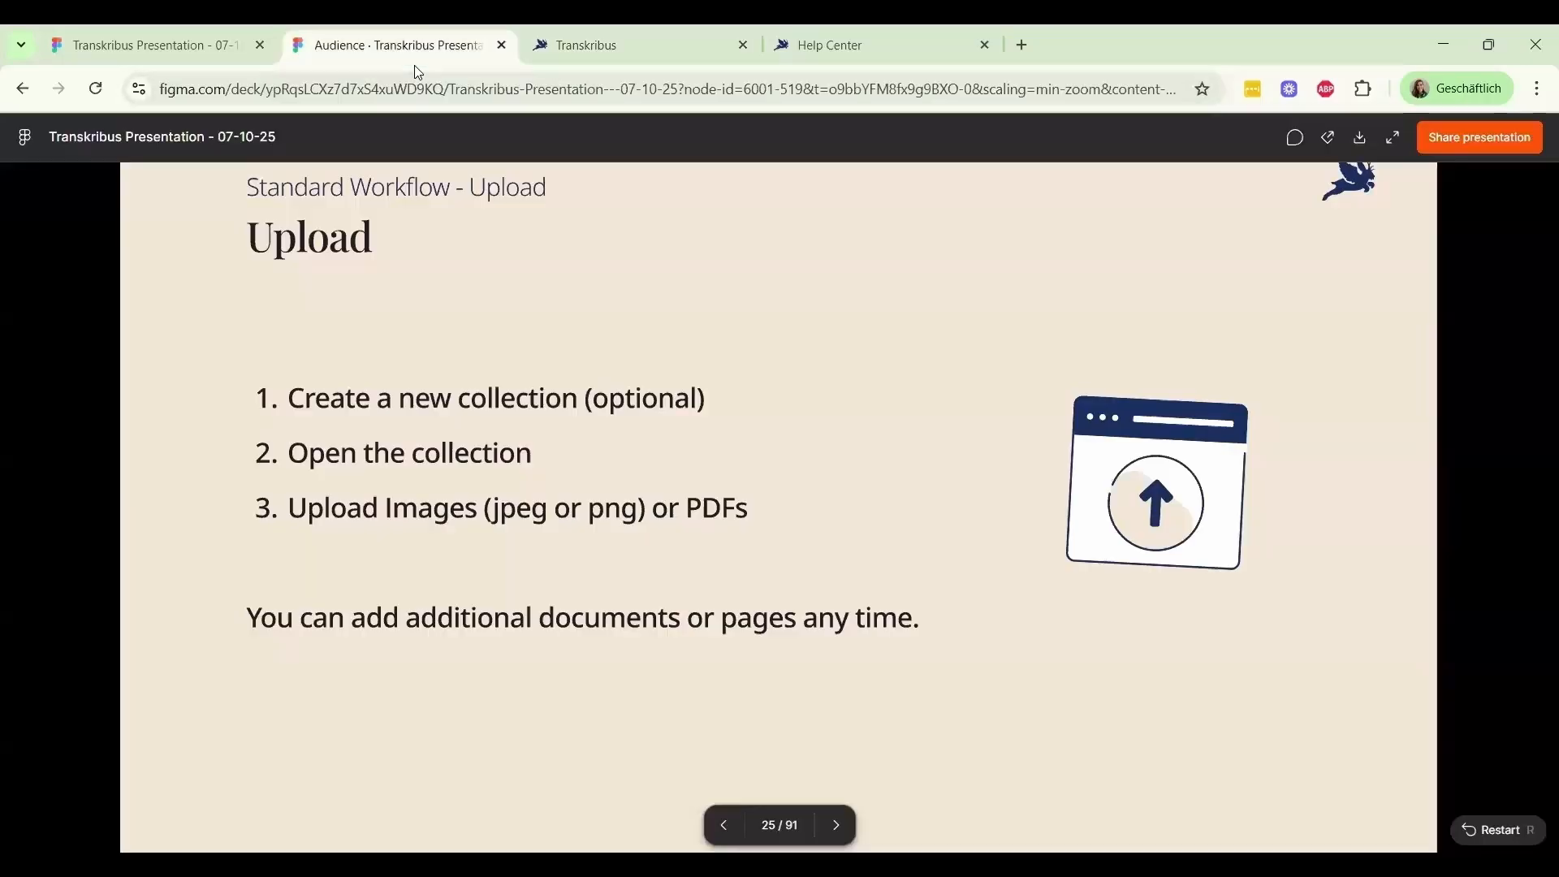
{"action": "left_click", "coordinate": [1389, 147]}
{"action": "left_click", "coordinate": [1159, 267]}
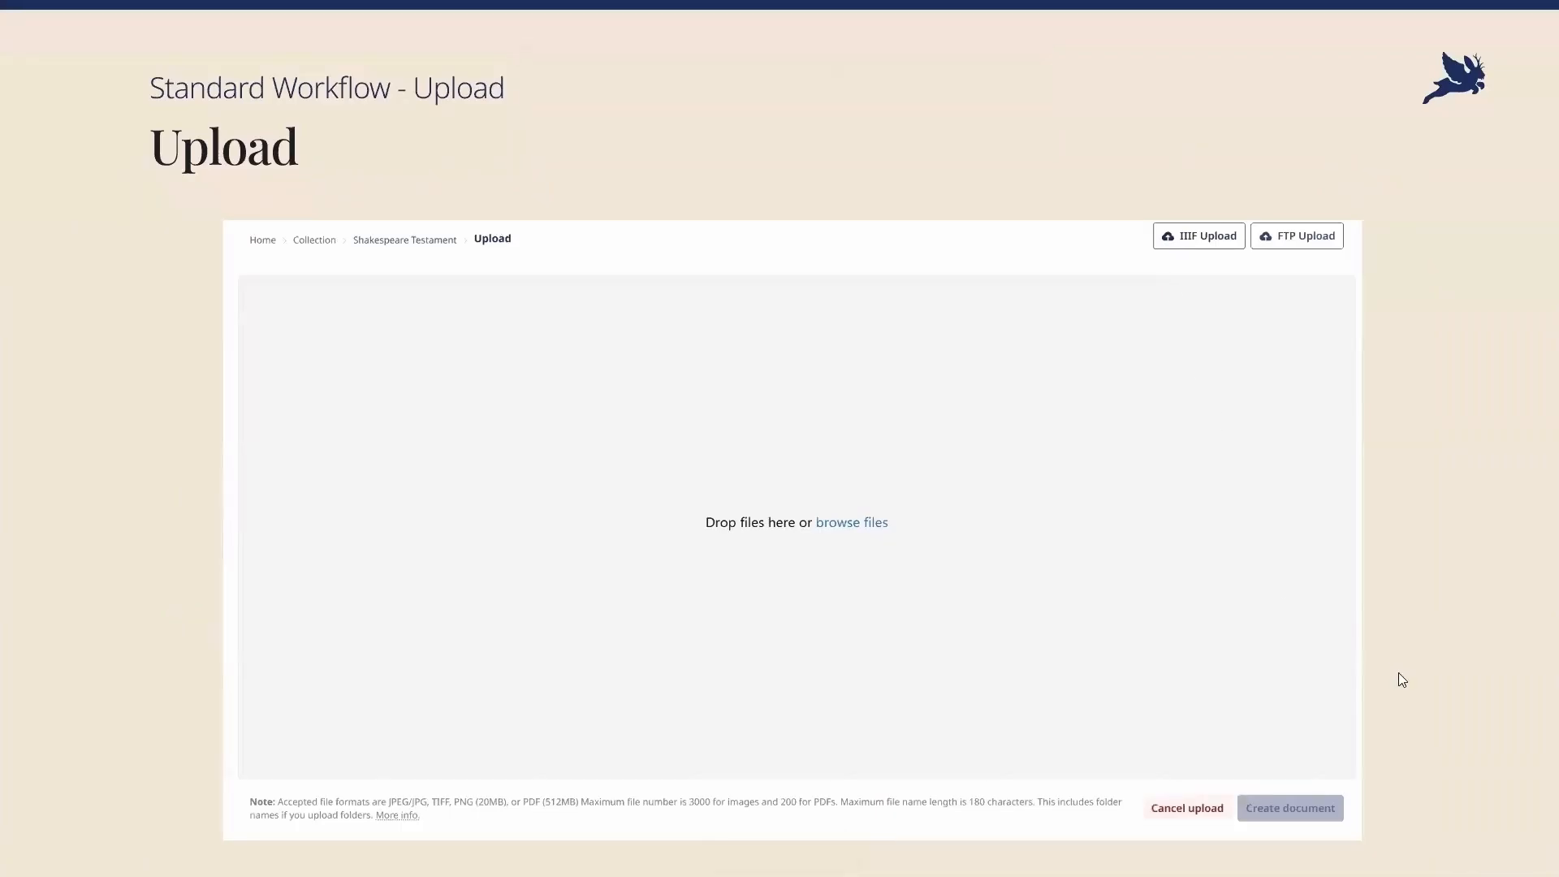
{"action": "key", "text": "Right"}
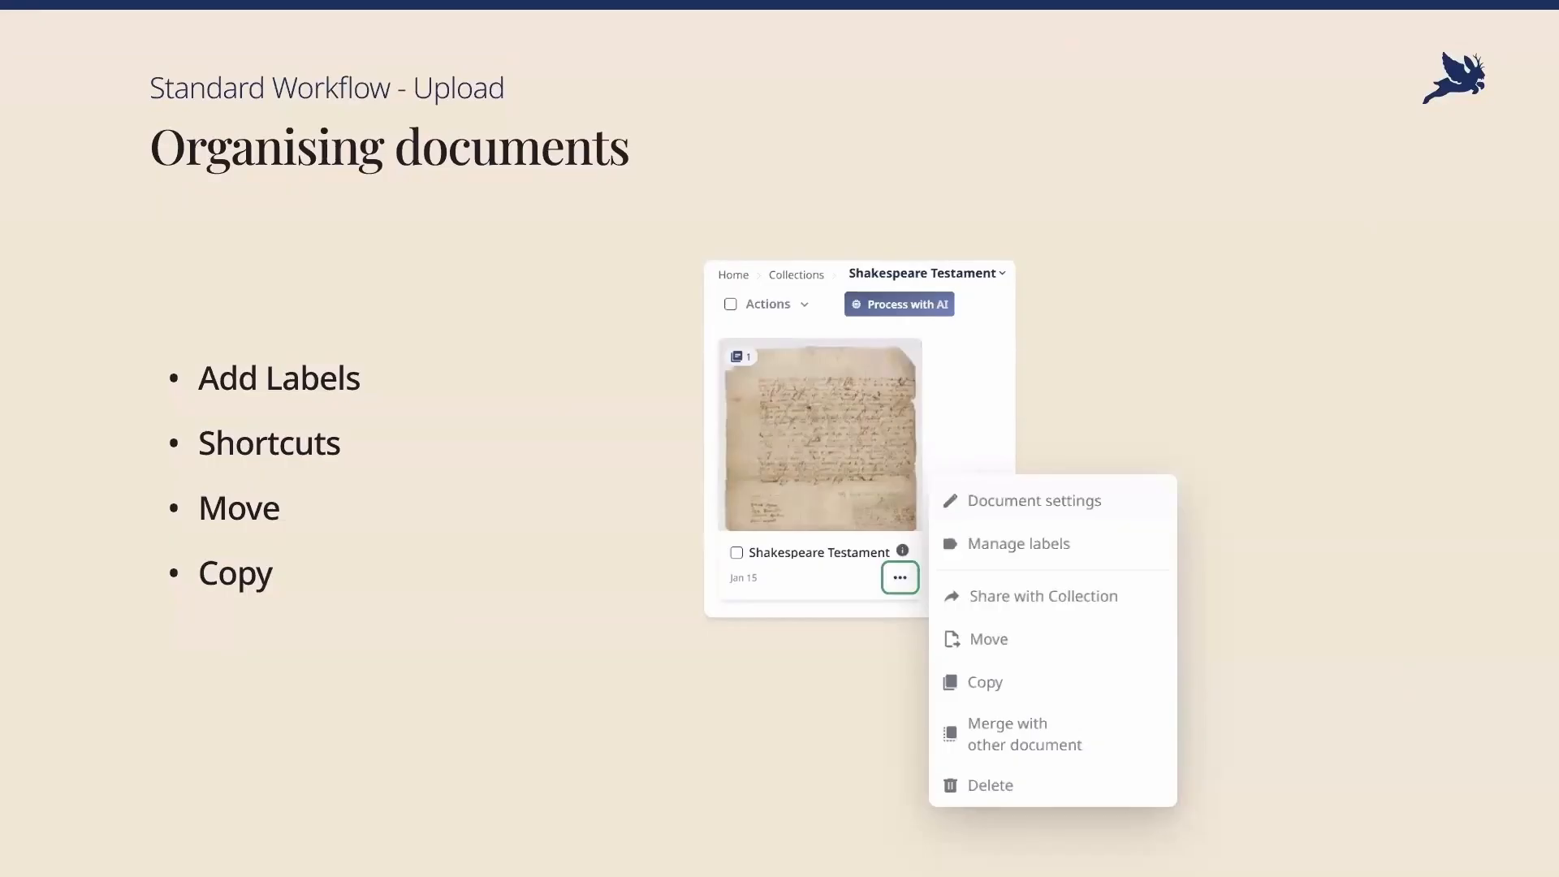
{"action": "left_click", "coordinate": [1268, 665]}
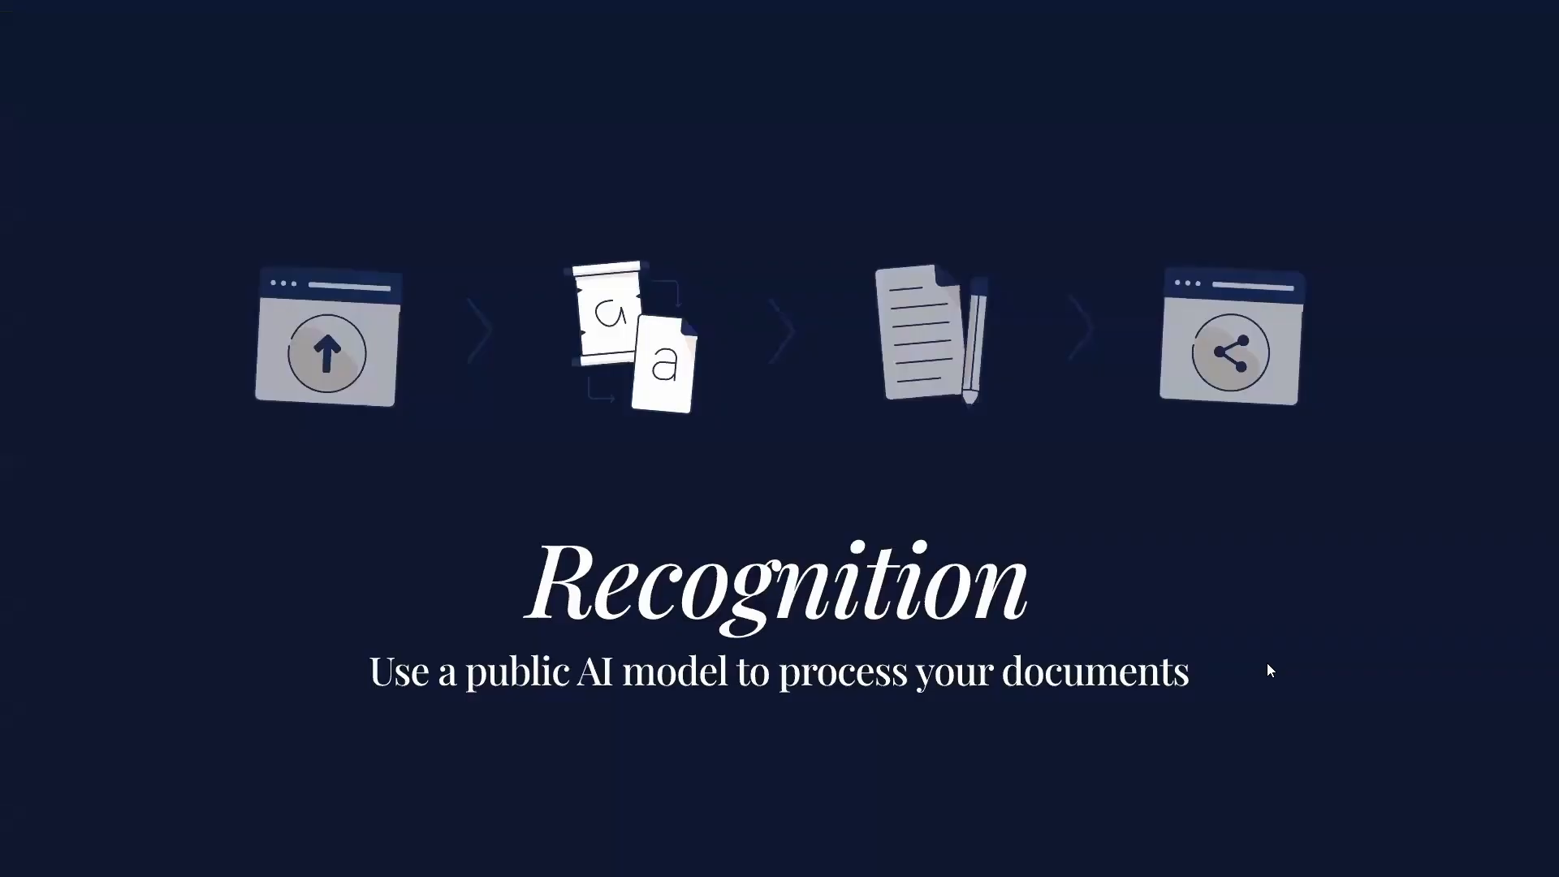
{"action": "left_click", "coordinate": [1413, 729]}
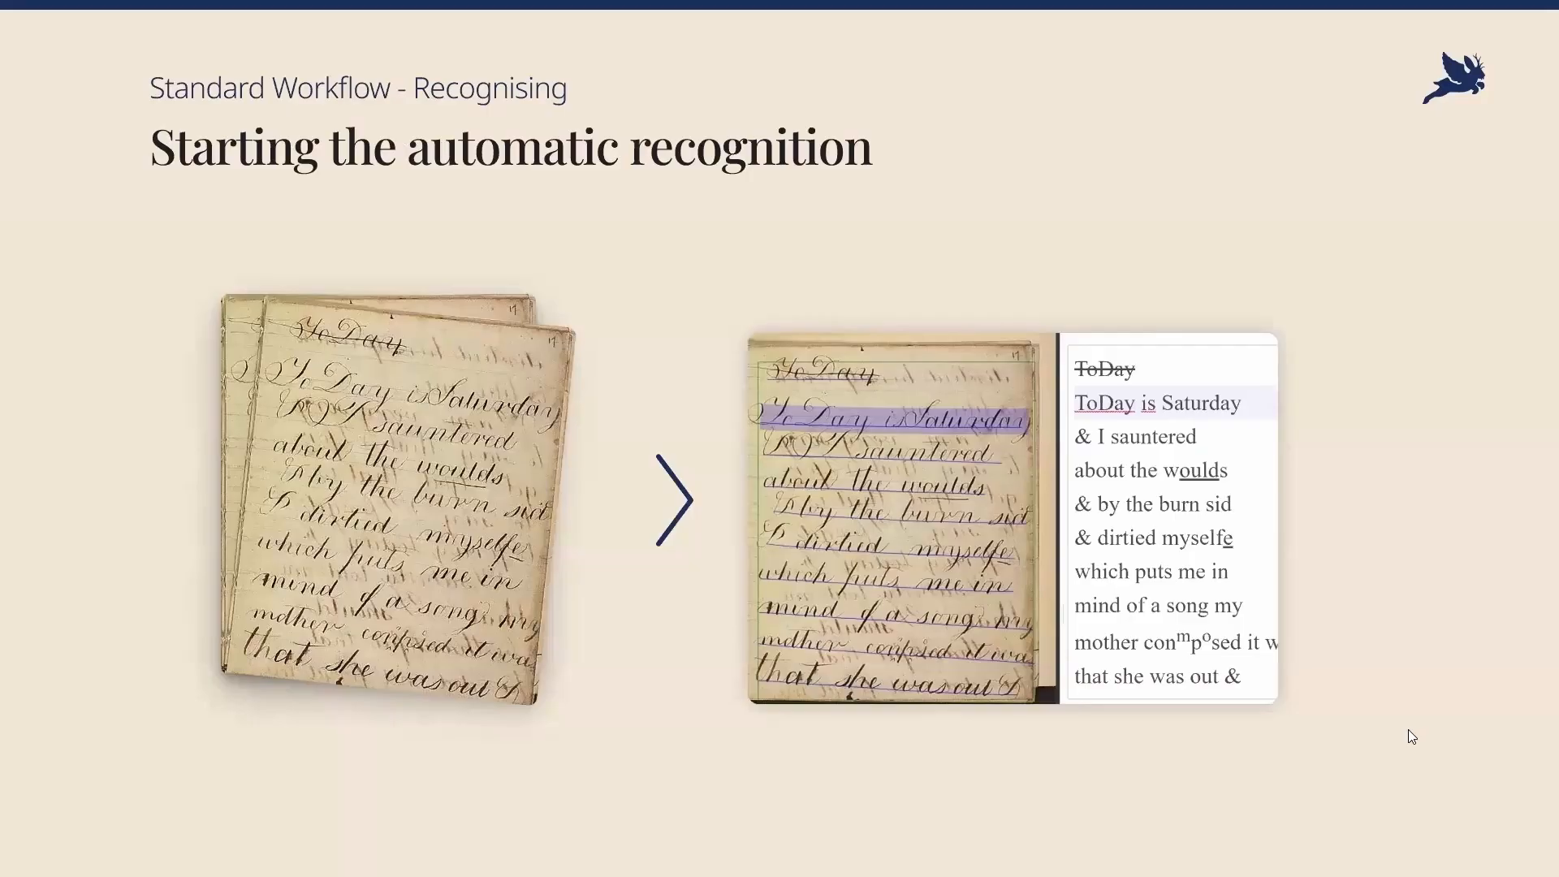
{"action": "key", "text": "Right"}
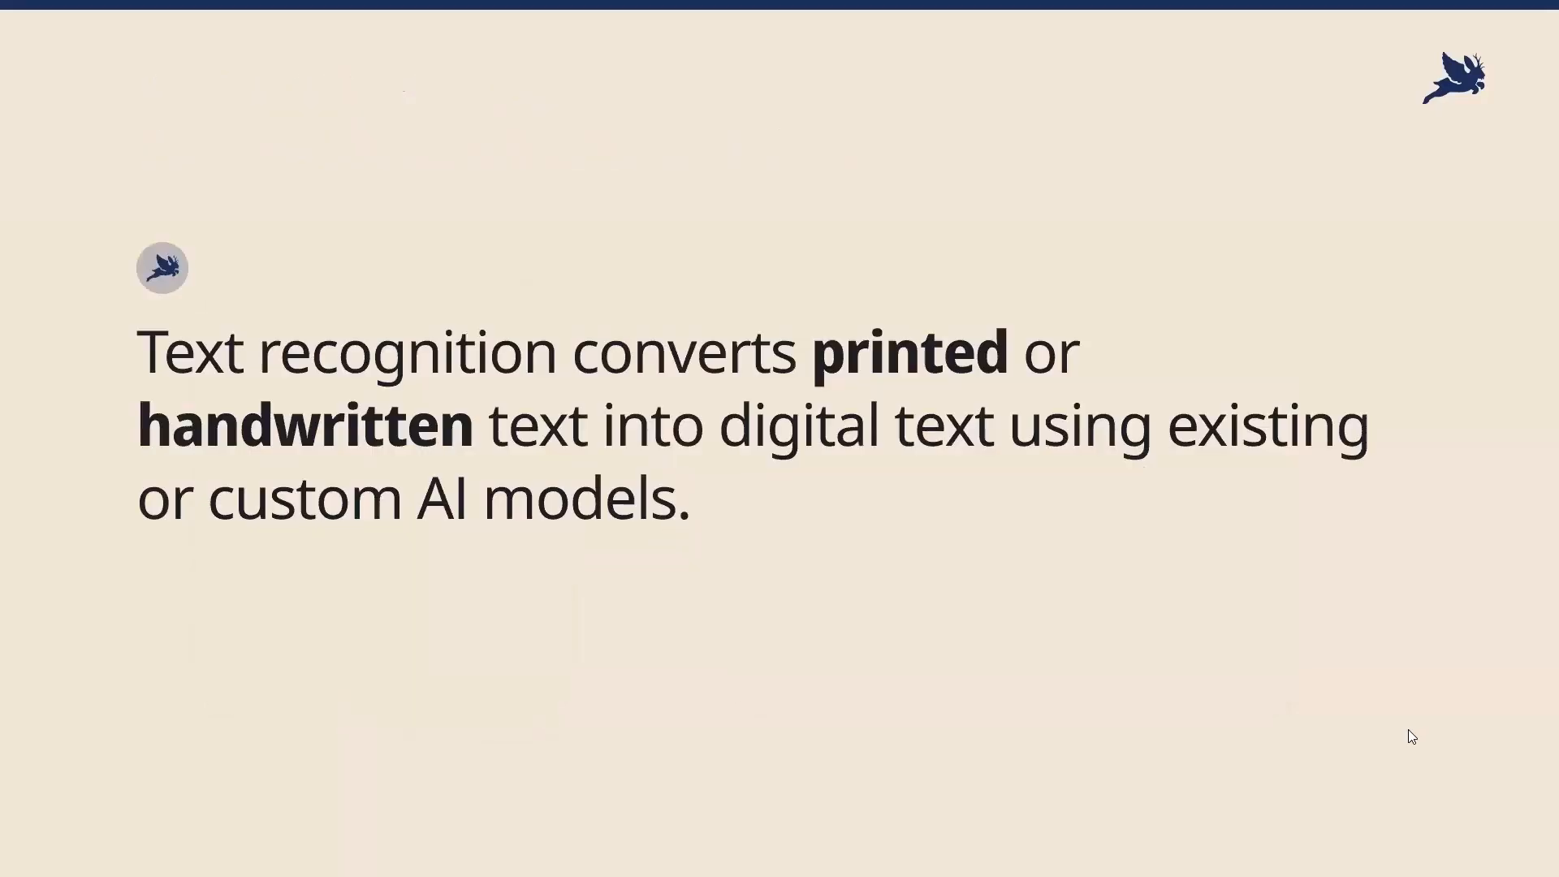
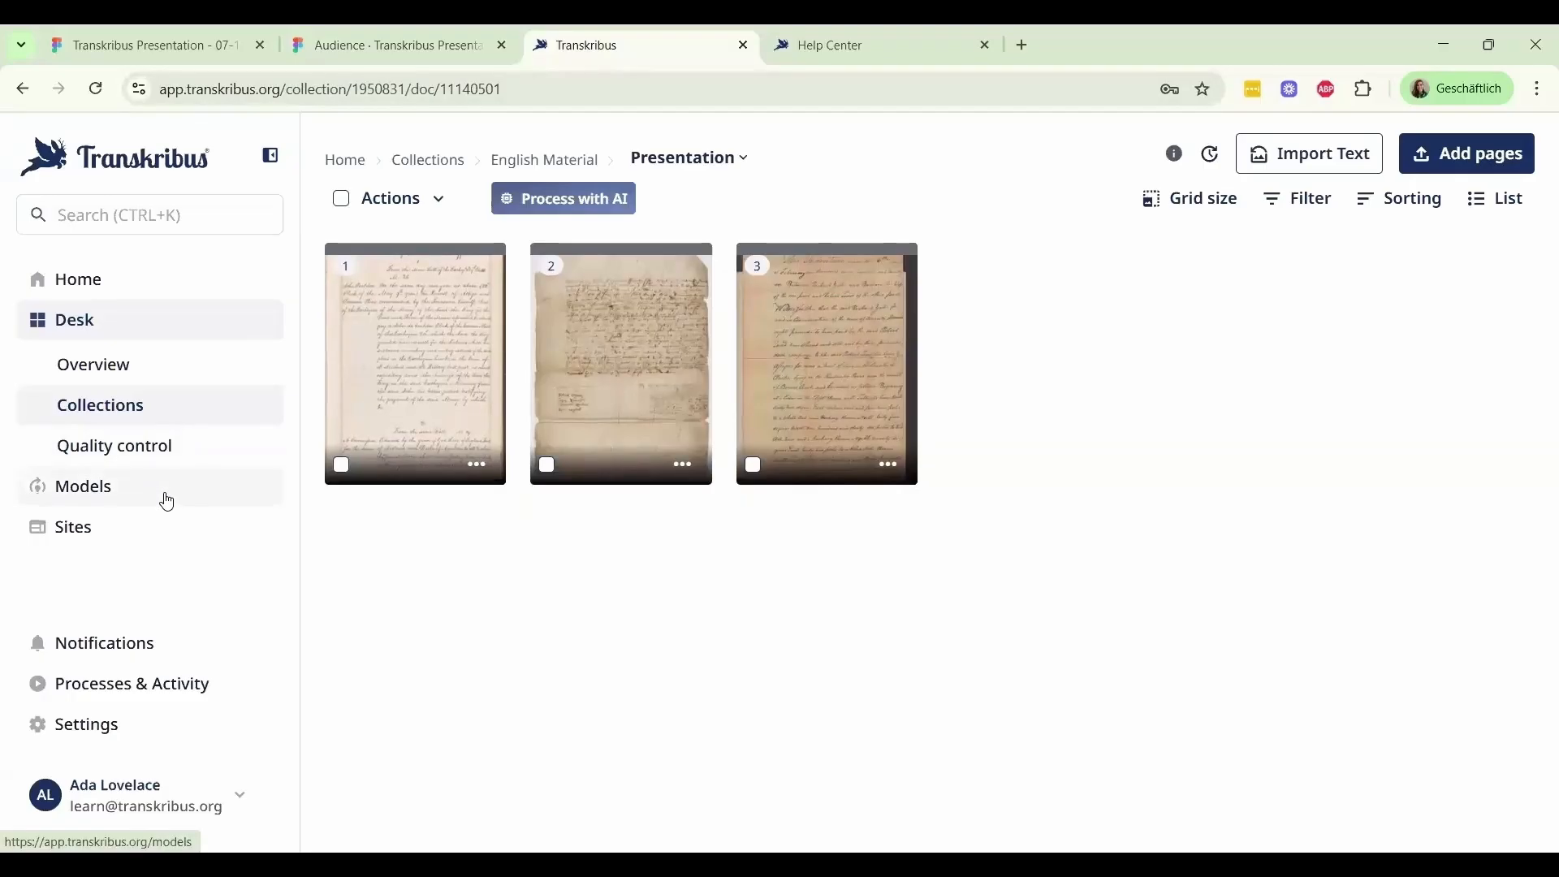
Browse the public text recognition models and narrow the list to the language Dutch; Flemish
{"action": "left_click", "coordinate": [168, 503]}
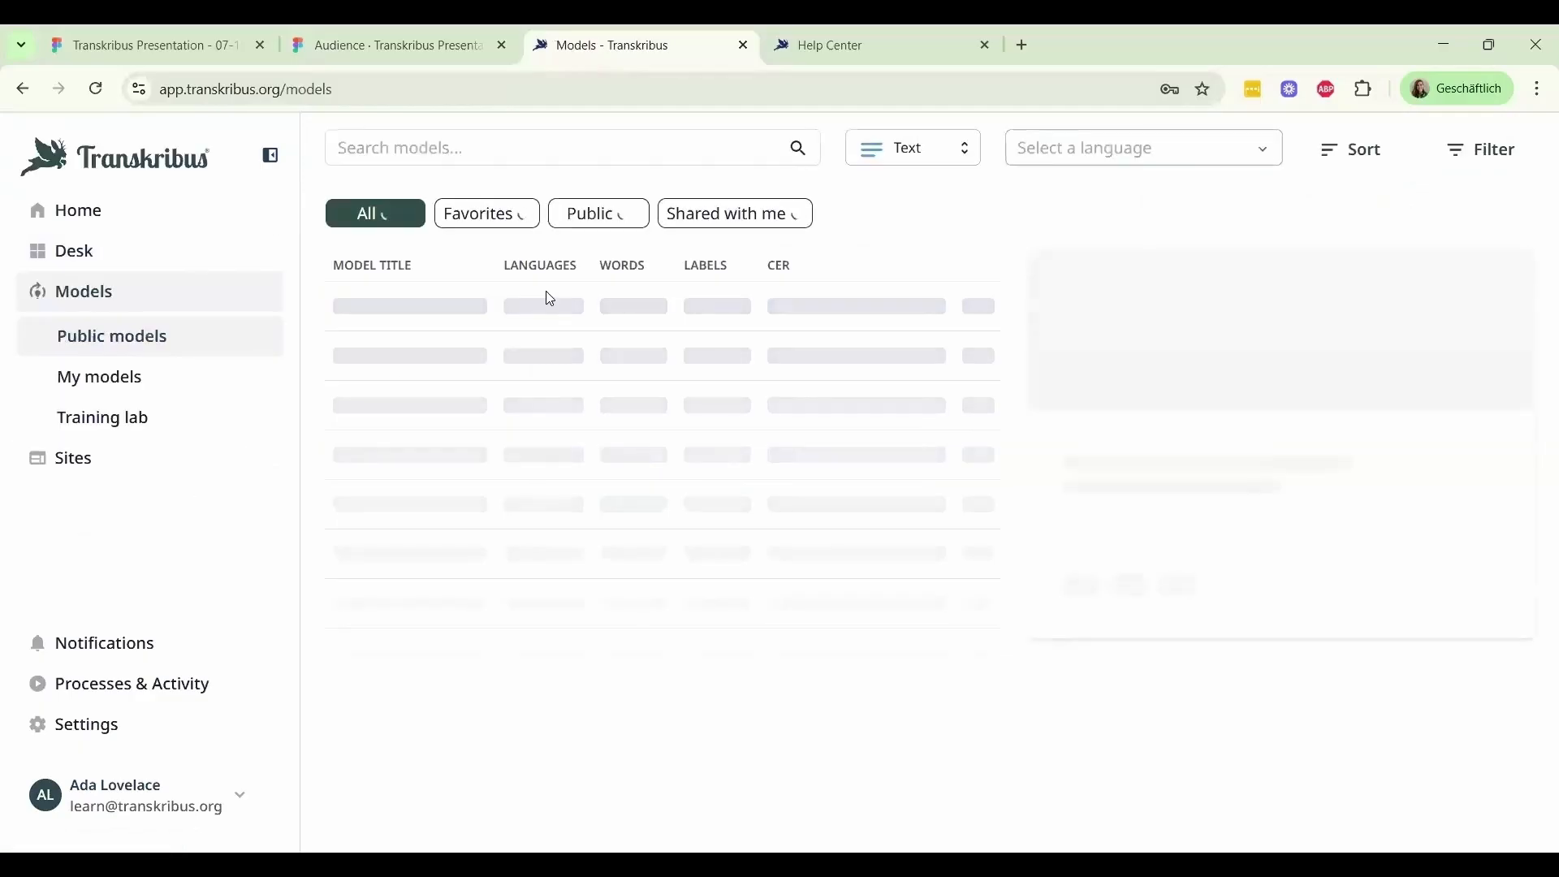
{"action": "left_click", "coordinate": [606, 220]}
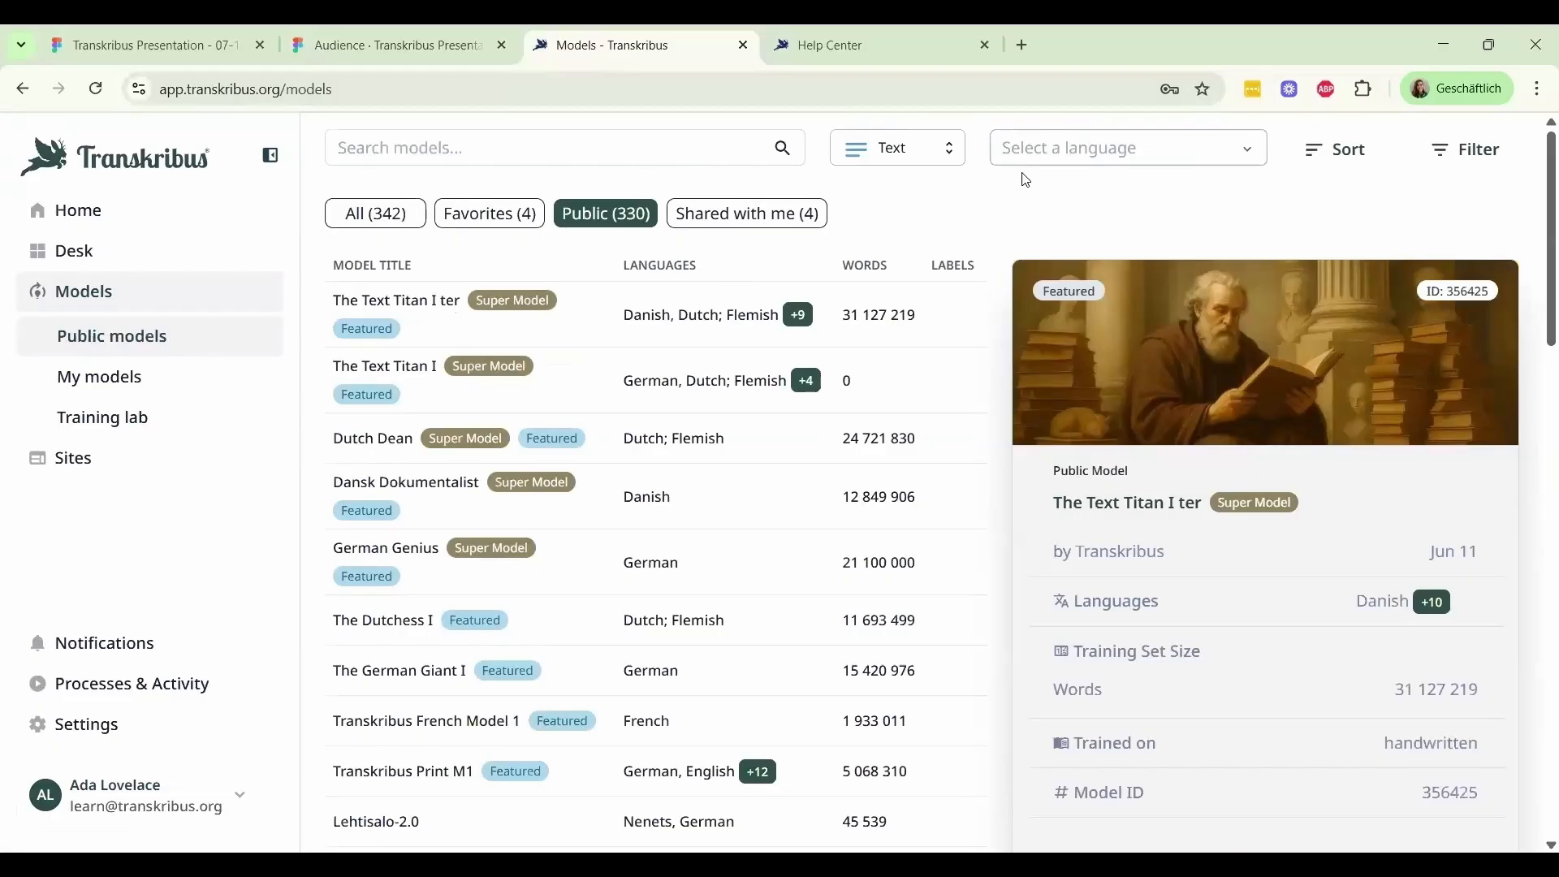
{"action": "left_click", "coordinate": [1048, 155]}
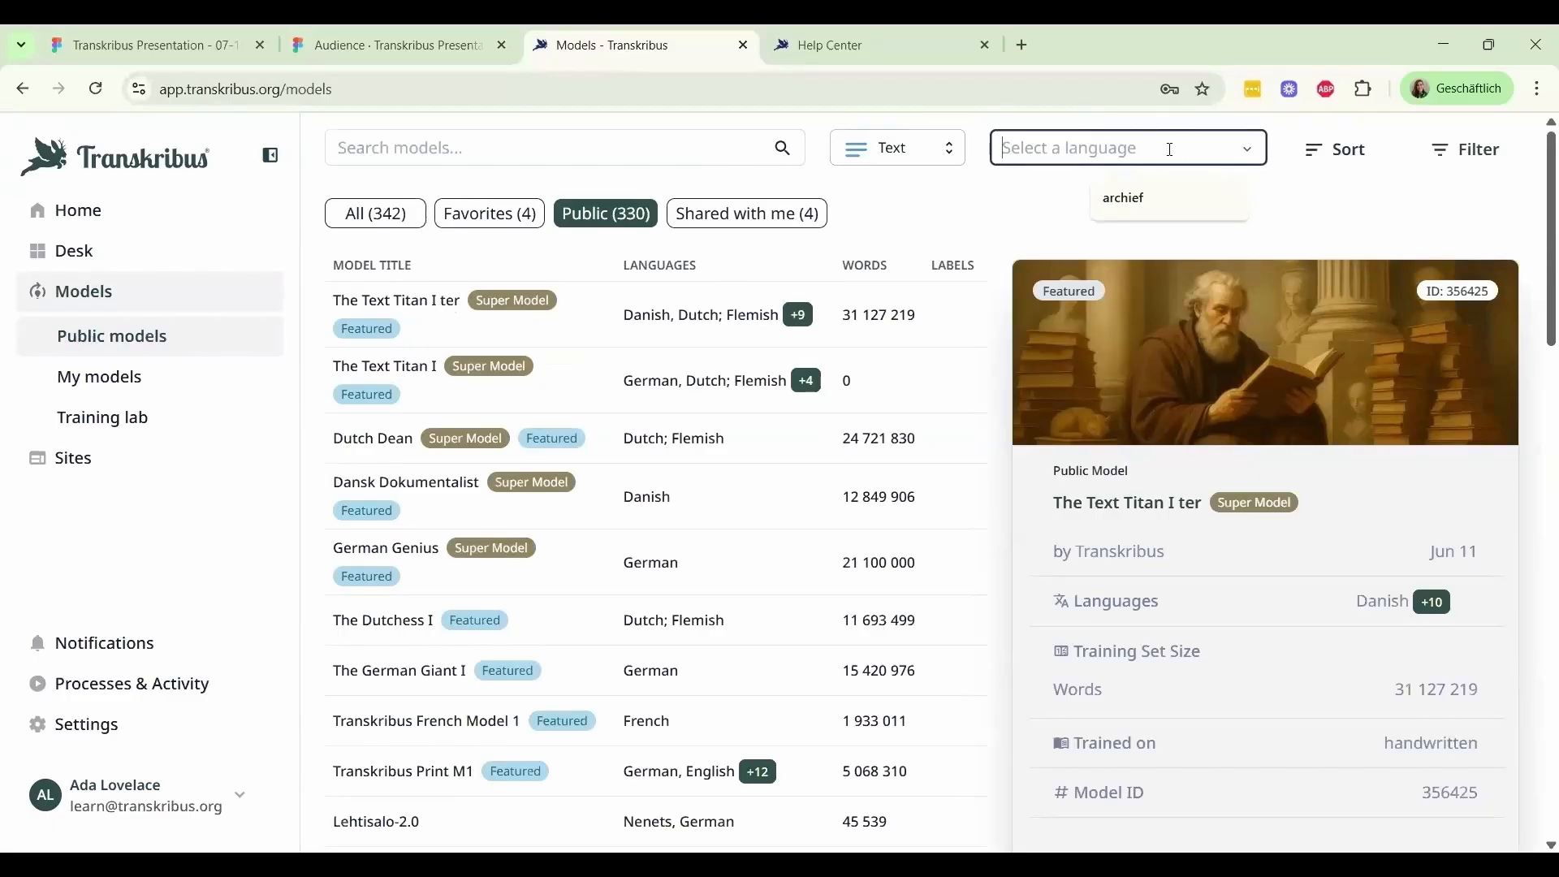
{"action": "type", "text": "dutch"}
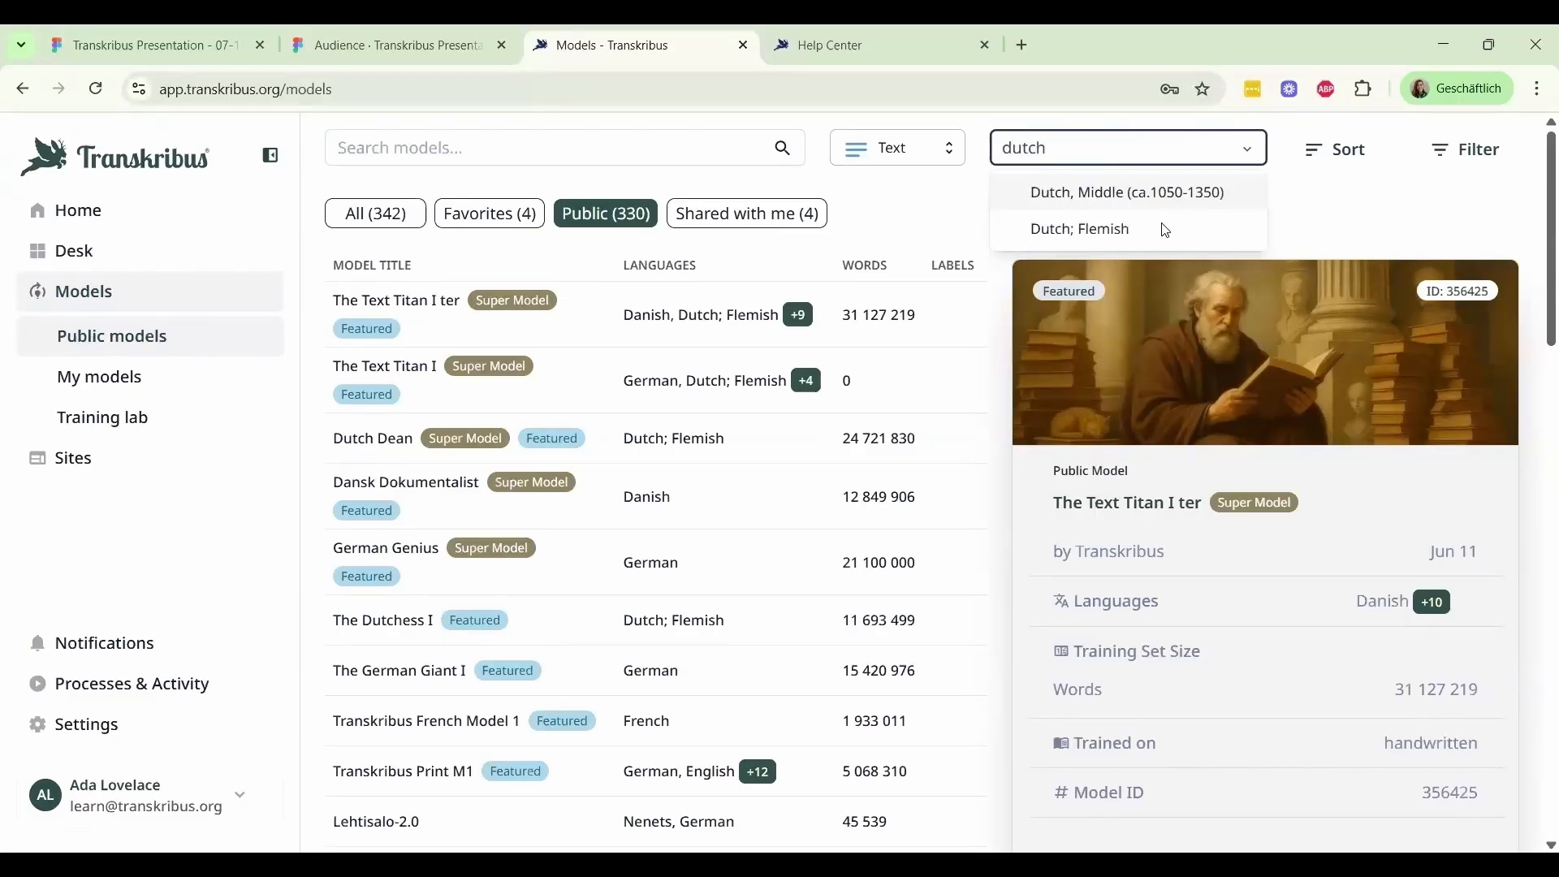
{"action": "left_click", "coordinate": [1165, 233]}
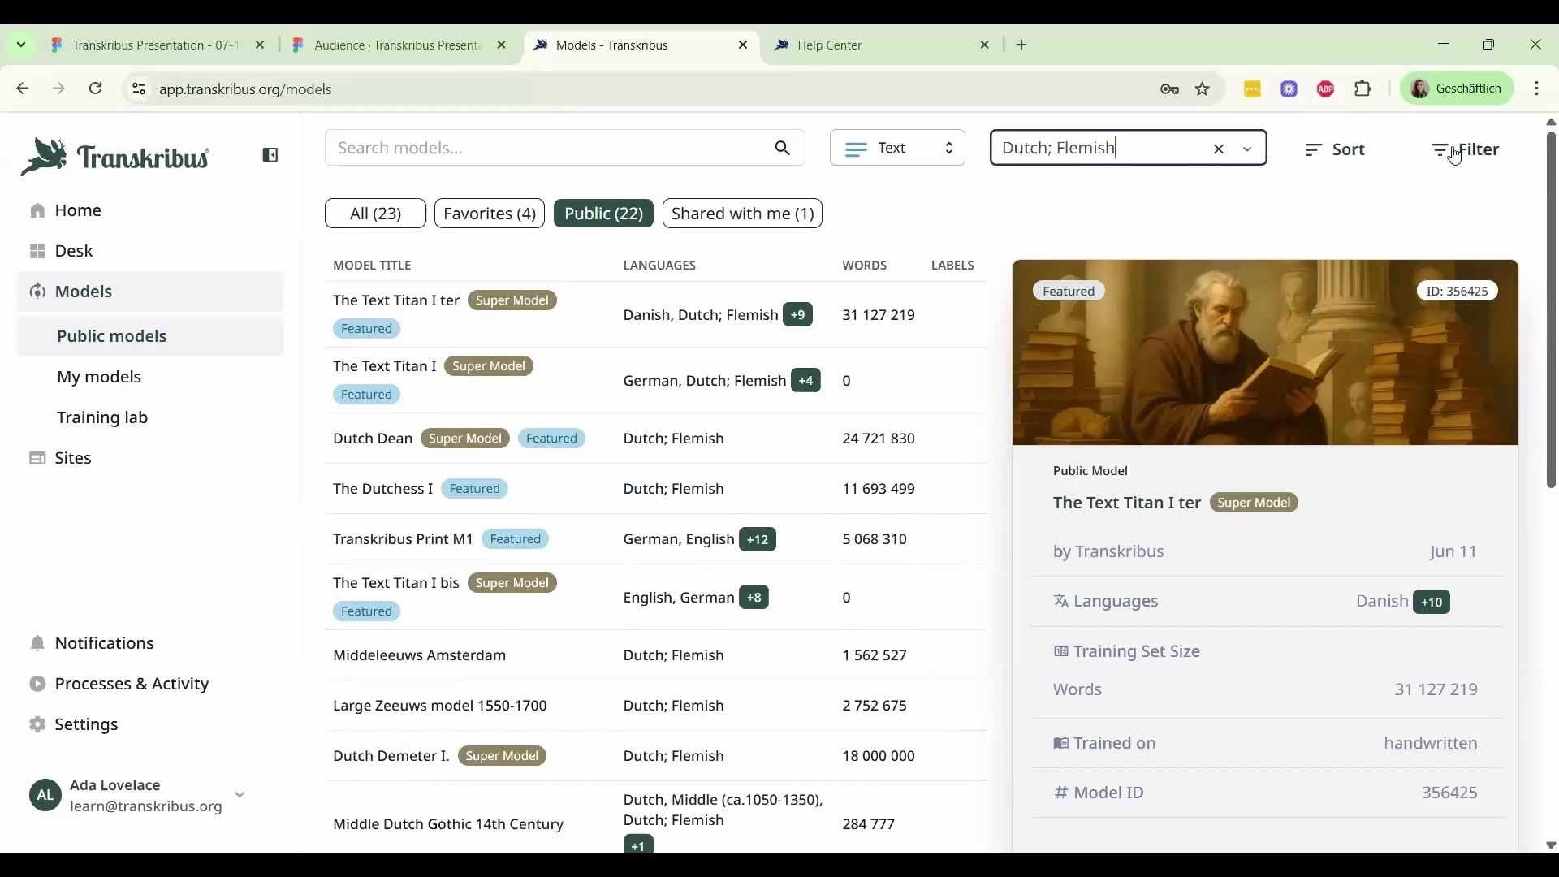
Filter the public models further to handwritten material from centuries 16 to 19
{"action": "left_click", "coordinate": [1456, 156]}
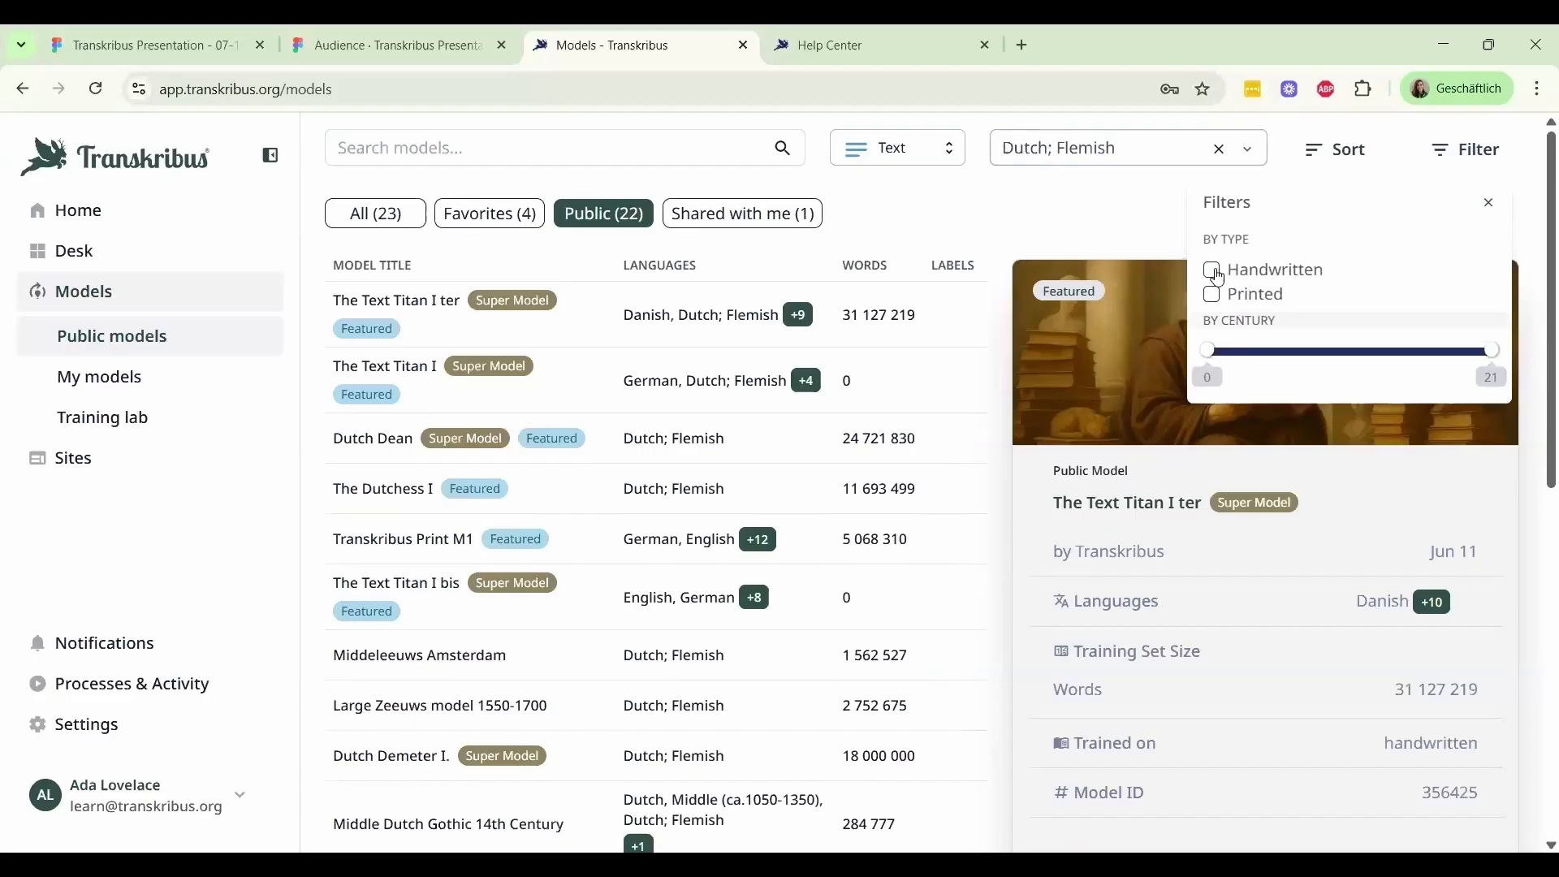
{"action": "left_click", "coordinate": [1213, 271]}
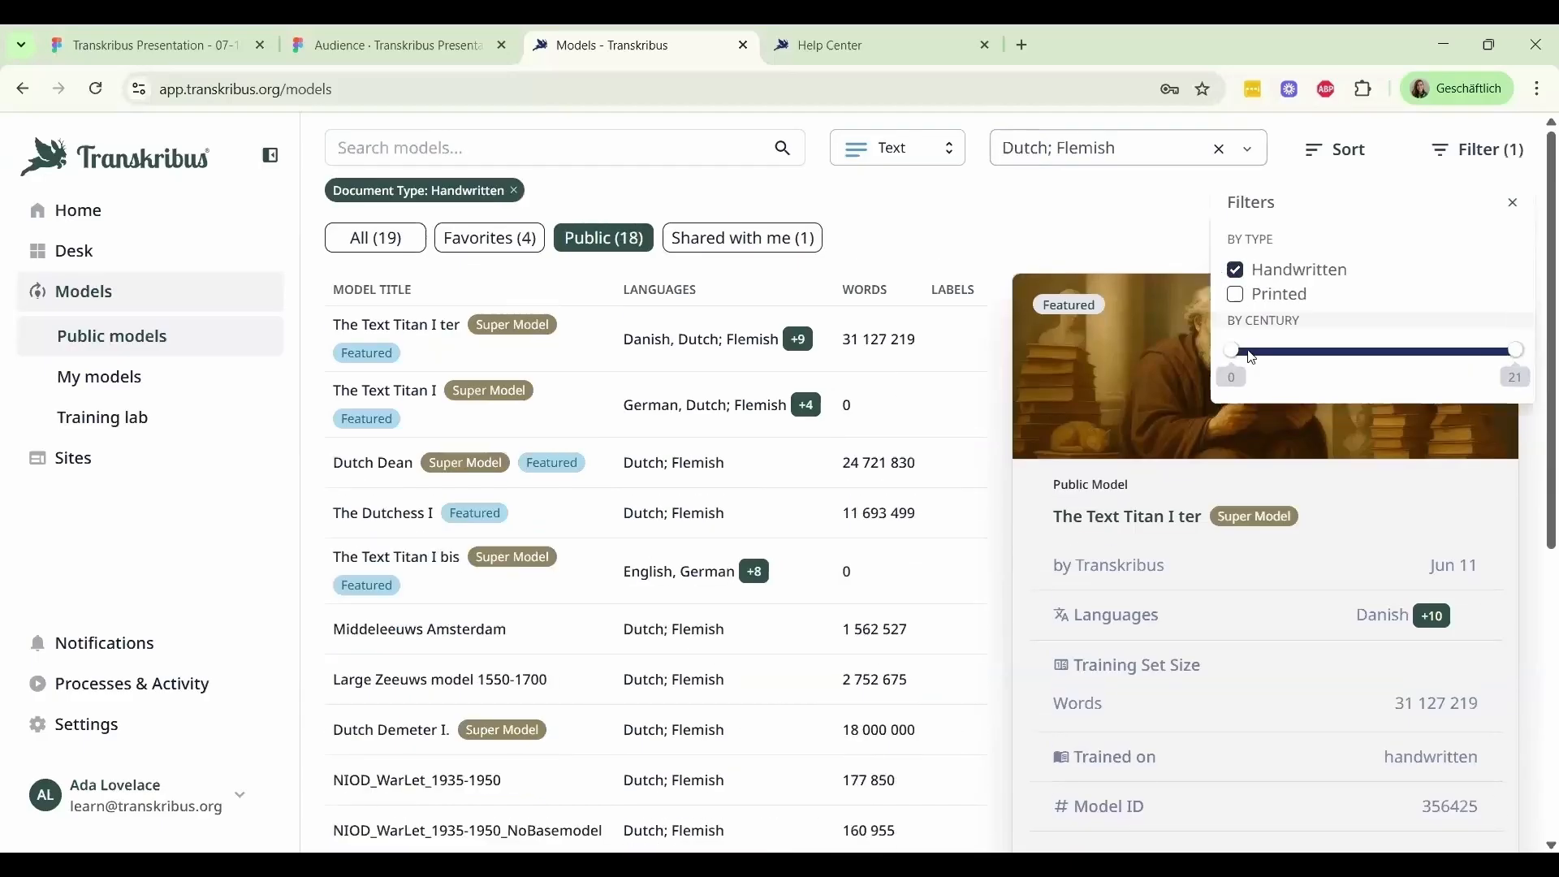
{"action": "left_click_drag", "start_coordinate": [1240, 364], "coordinate": [1320, 363]}
{"action": "key", "text": "Right"}
{"action": "key", "text": "Right"}
{"action": "key", "text": "Right"}
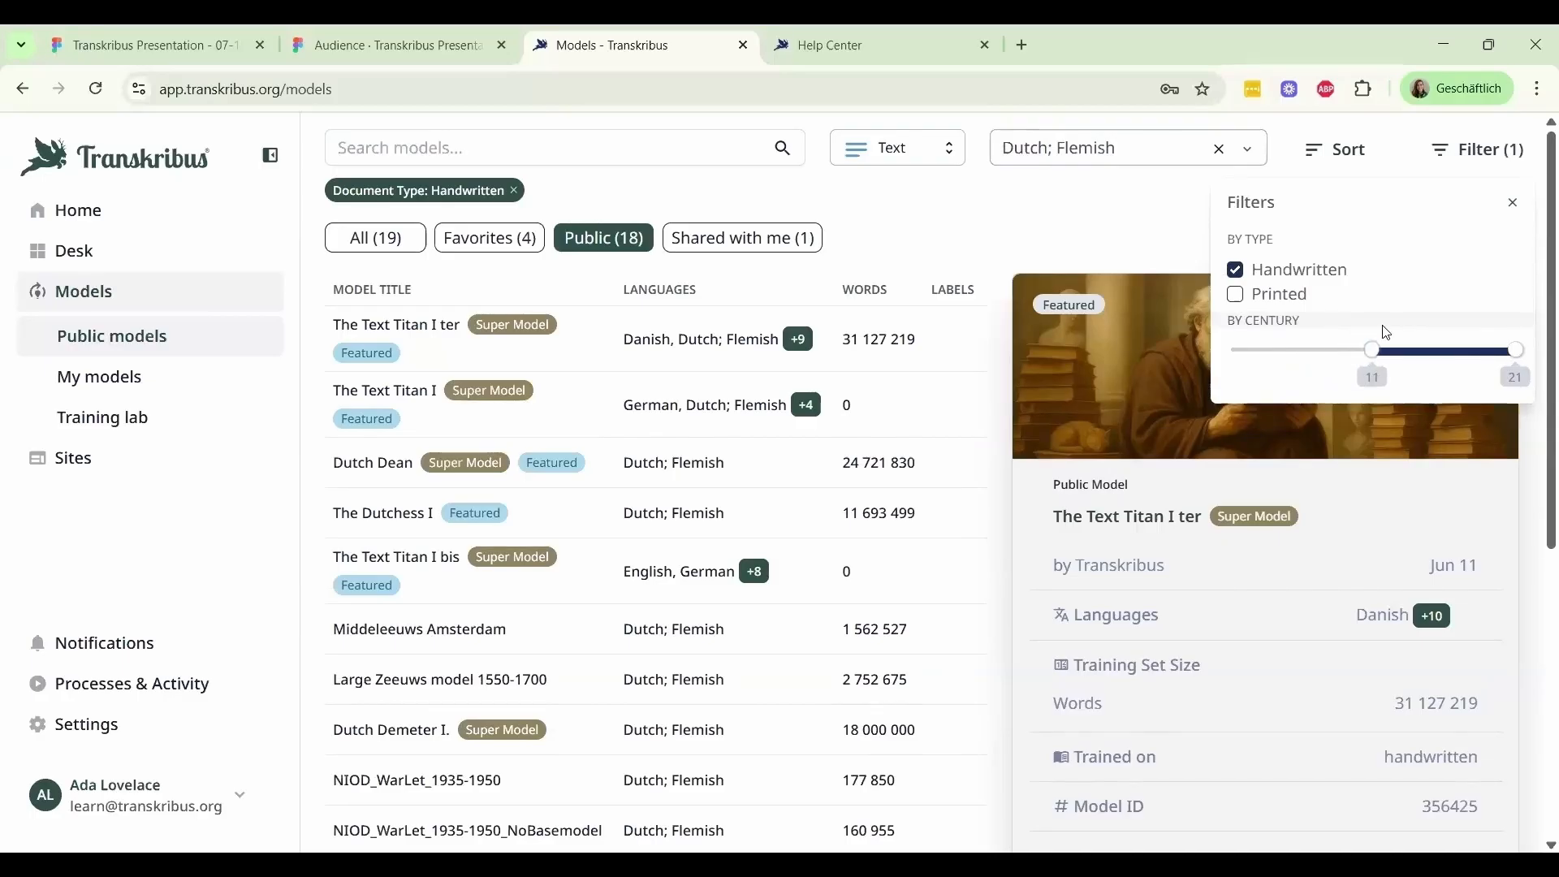
{"action": "left_click_drag", "start_coordinate": [1434, 351], "coordinate": [1493, 360]}
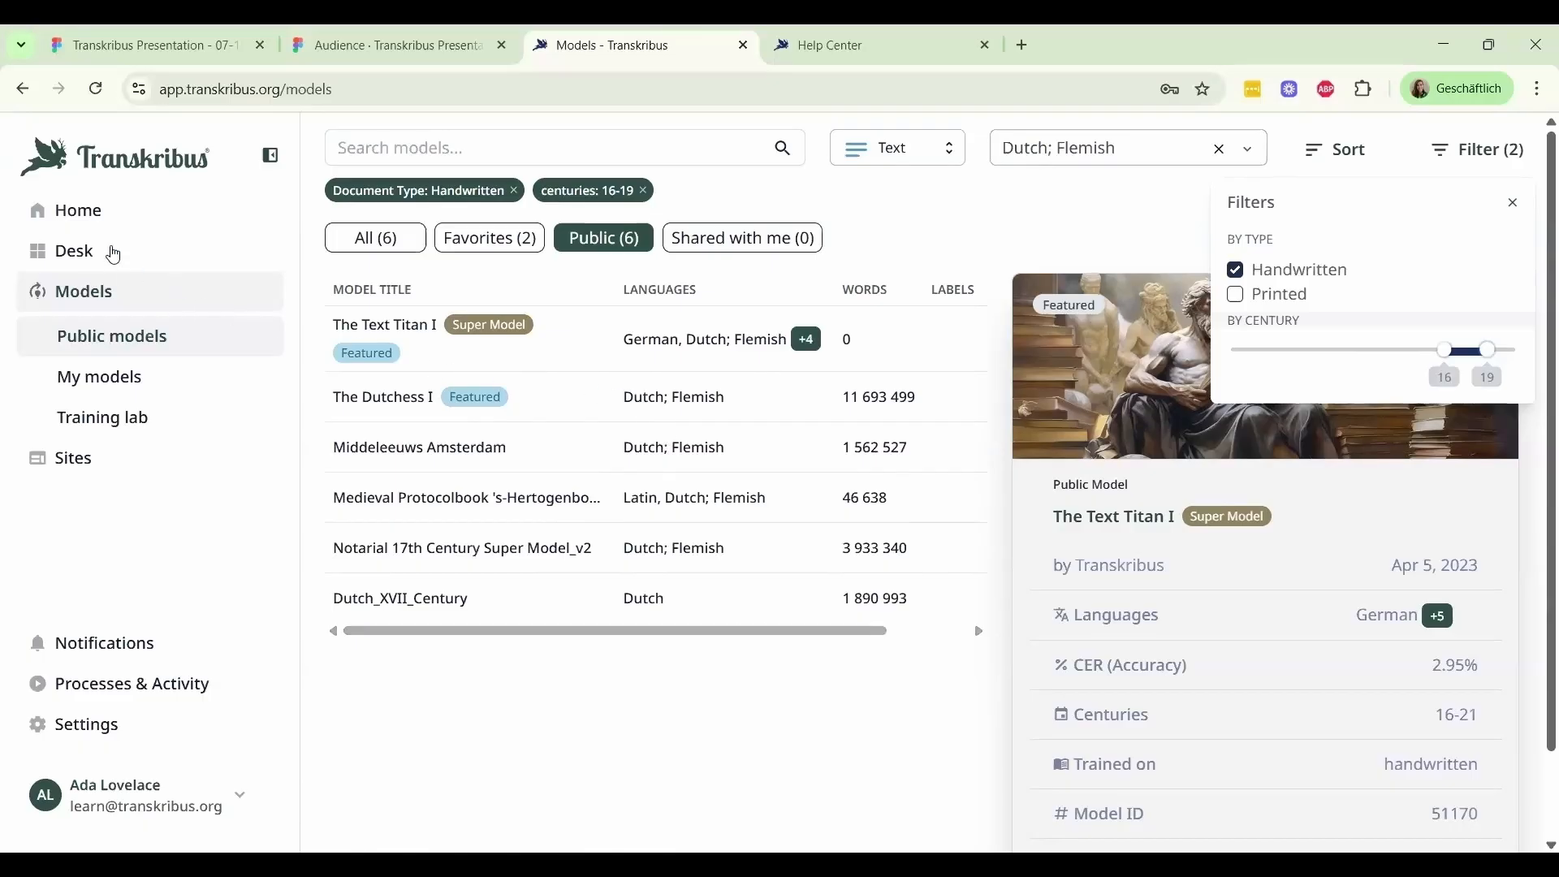
Return to the English Material collection and select only the Presentation document
{"action": "left_click", "coordinate": [114, 255]}
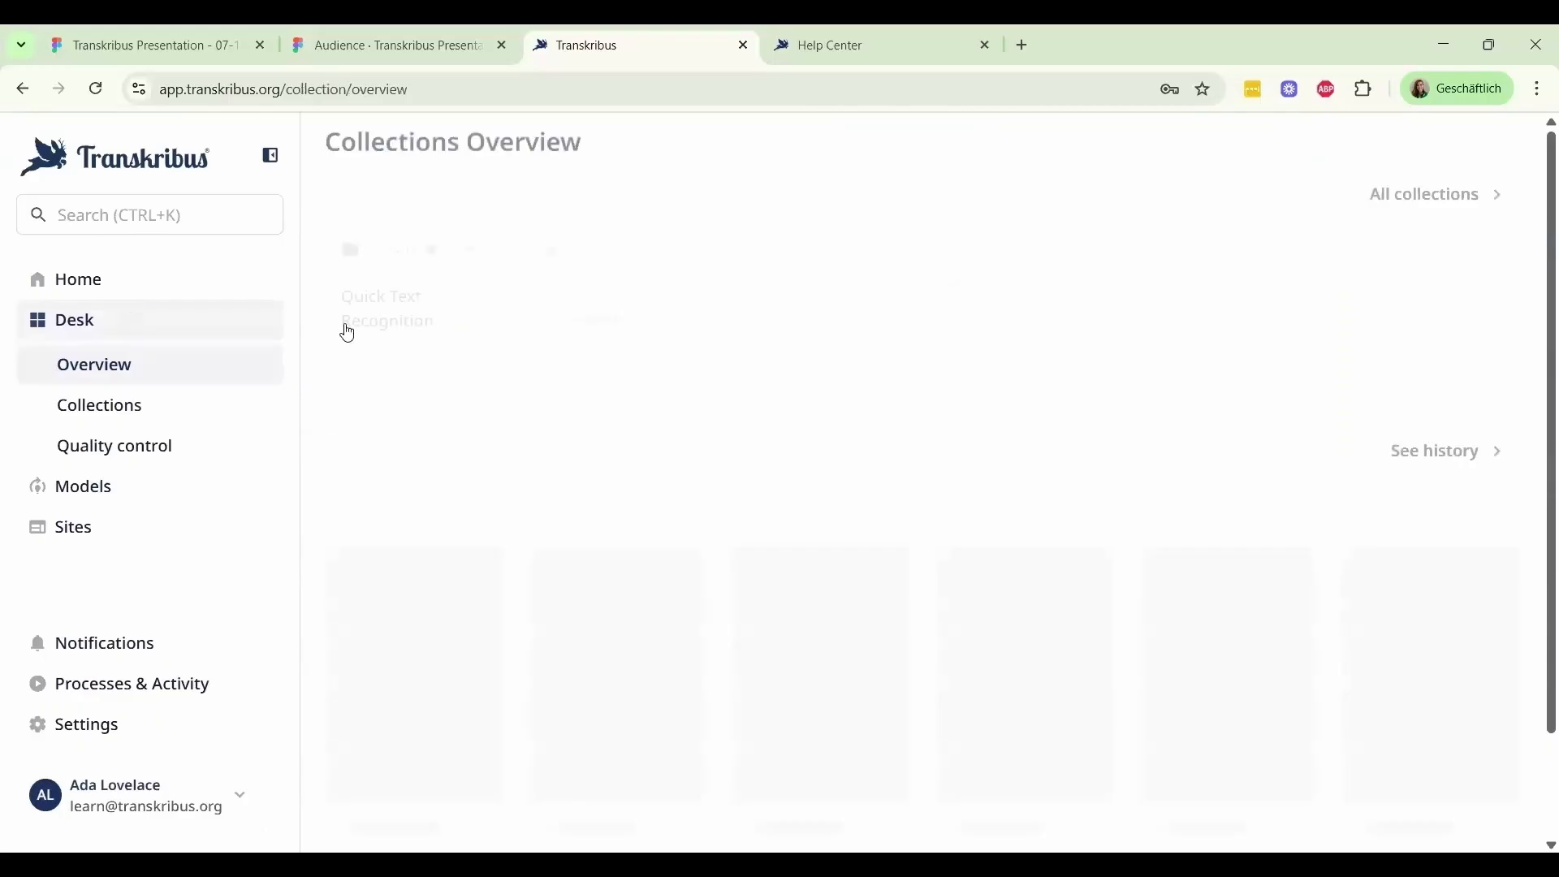
{"action": "left_click", "coordinate": [1025, 328]}
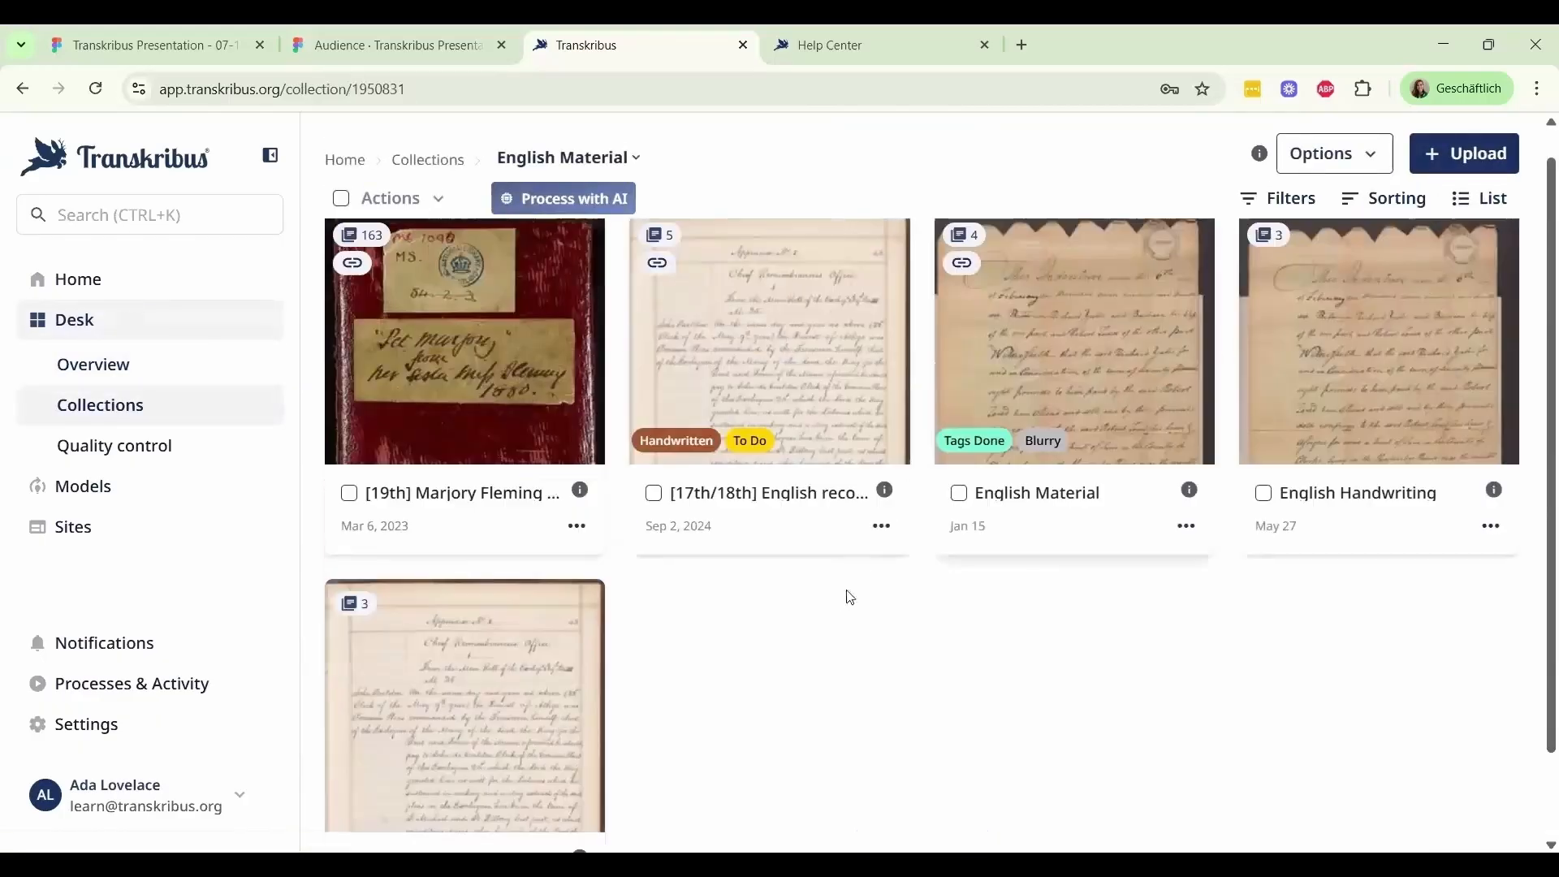
{"action": "scroll", "coordinate": [689, 679], "scroll_direction": "down", "scroll_amount": 2}
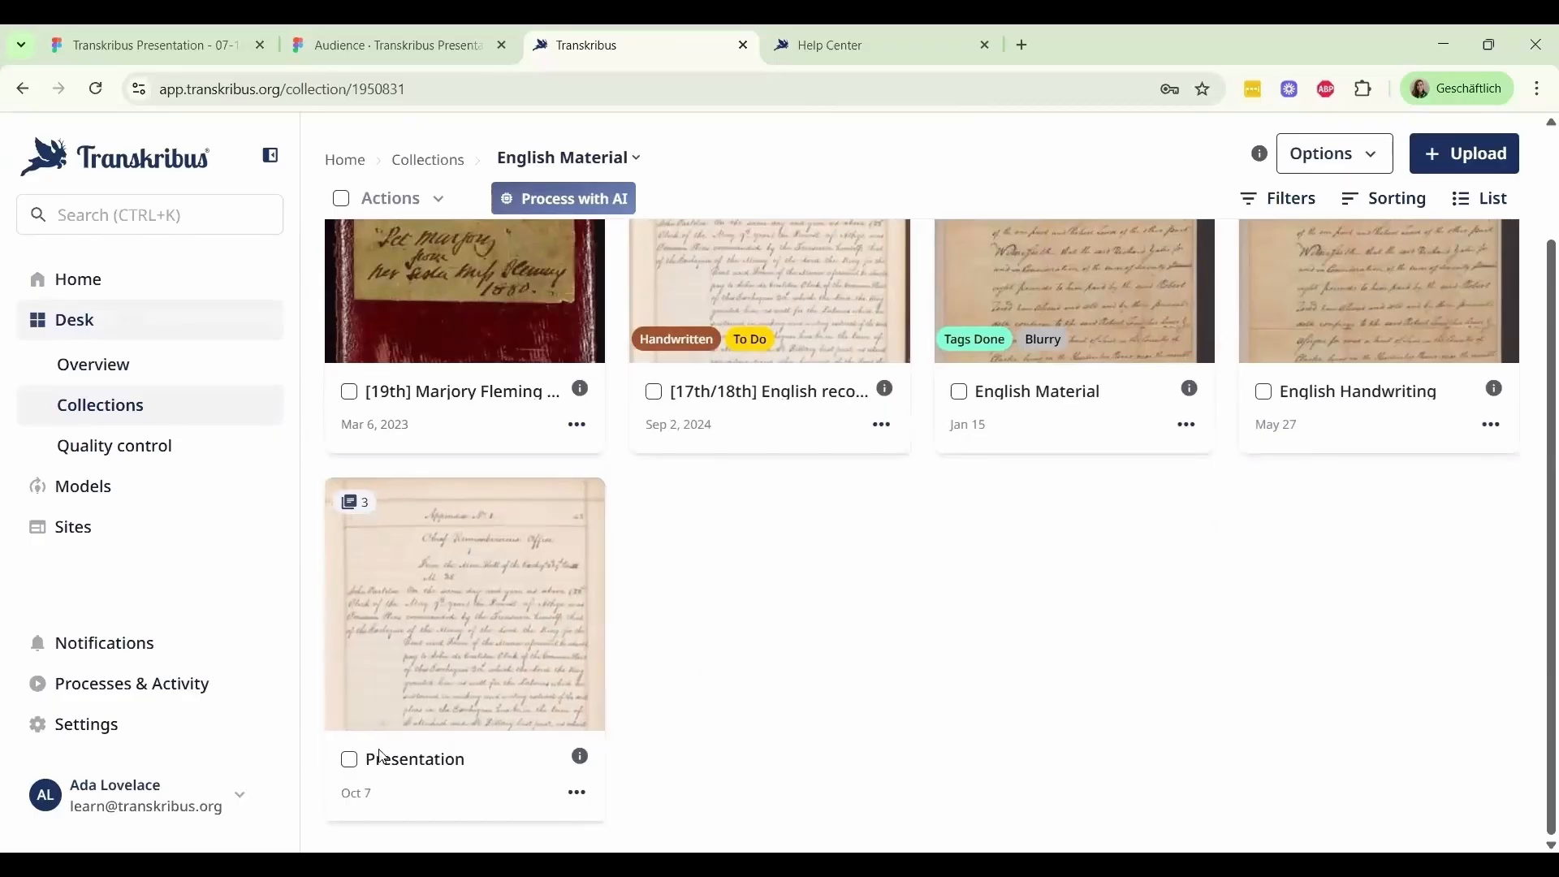
{"action": "left_click", "coordinate": [350, 763]}
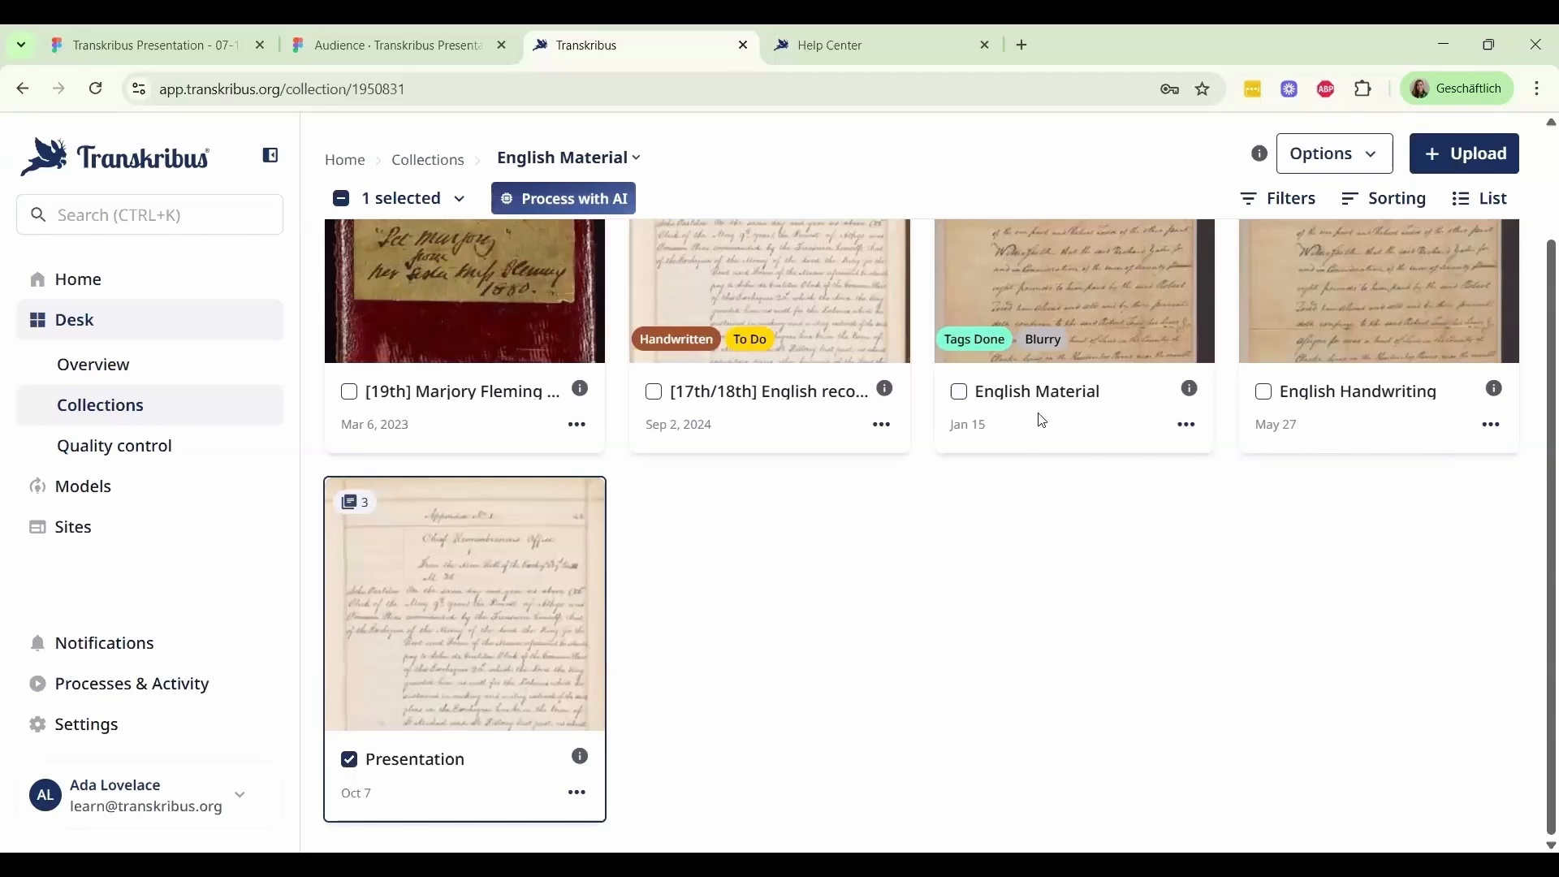
{"action": "left_click", "coordinate": [1267, 397]}
{"action": "left_click", "coordinate": [1266, 395]}
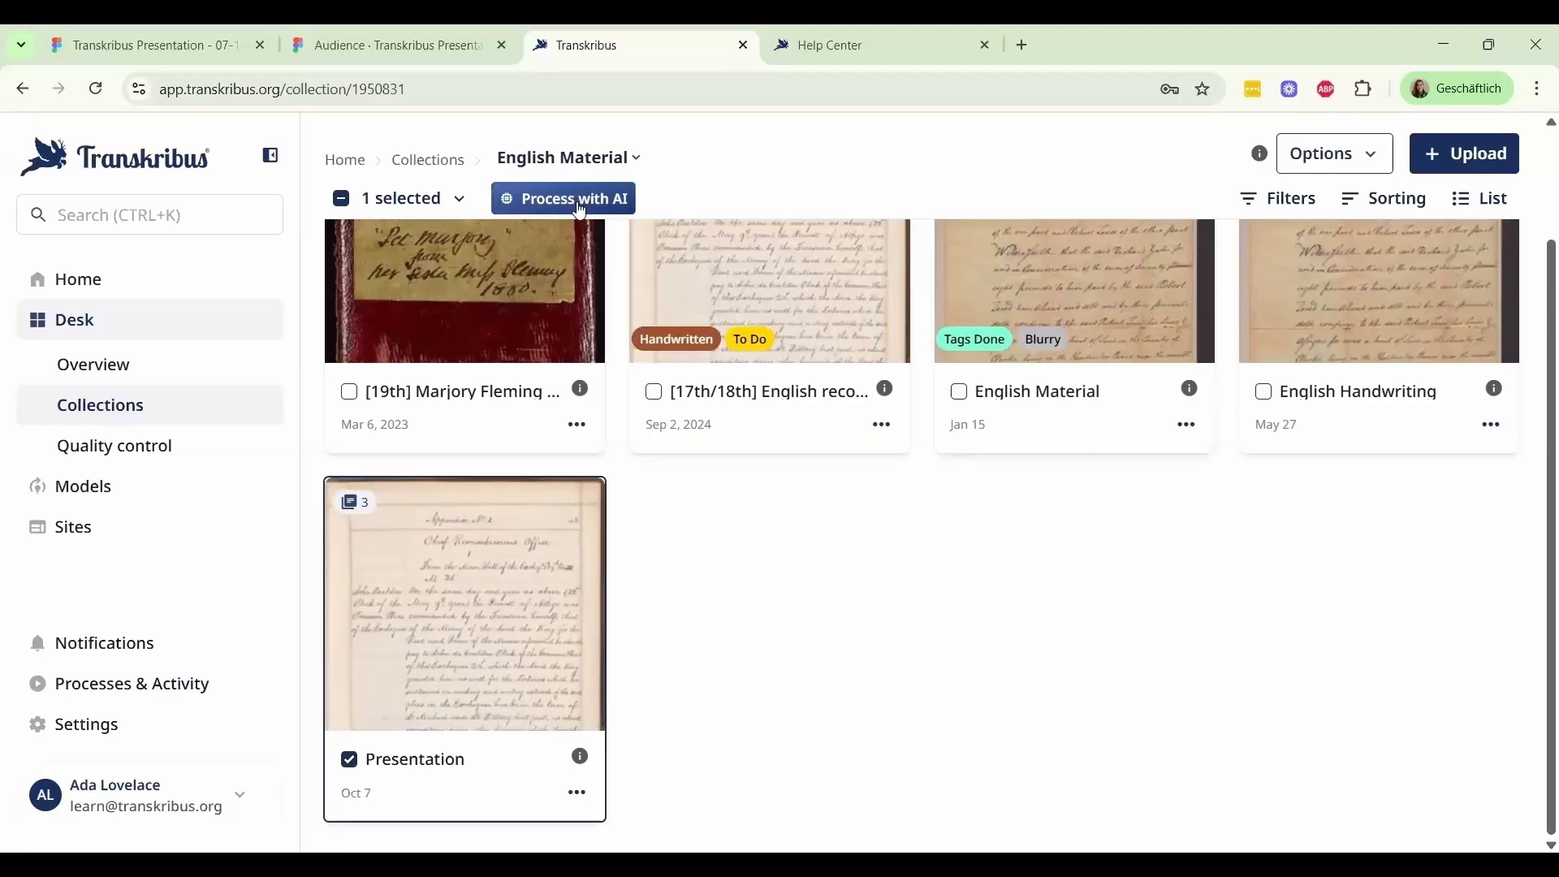
Start AI text recognition on the selected document with The English Eagle model, searching the models for "english"
{"action": "left_click", "coordinate": [580, 203]}
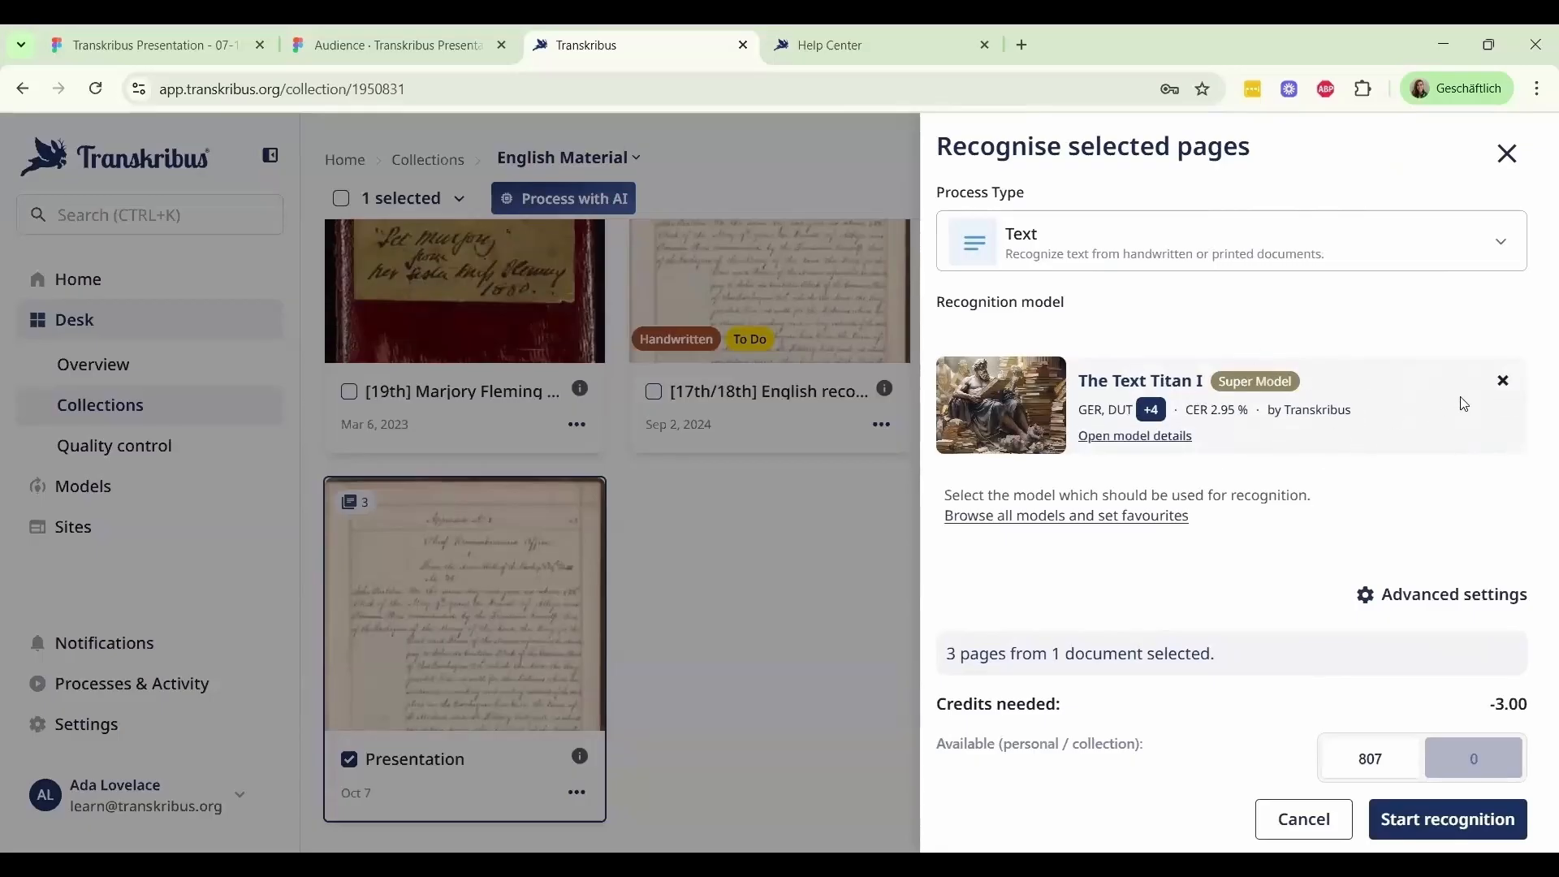
{"action": "left_click", "coordinate": [1503, 386]}
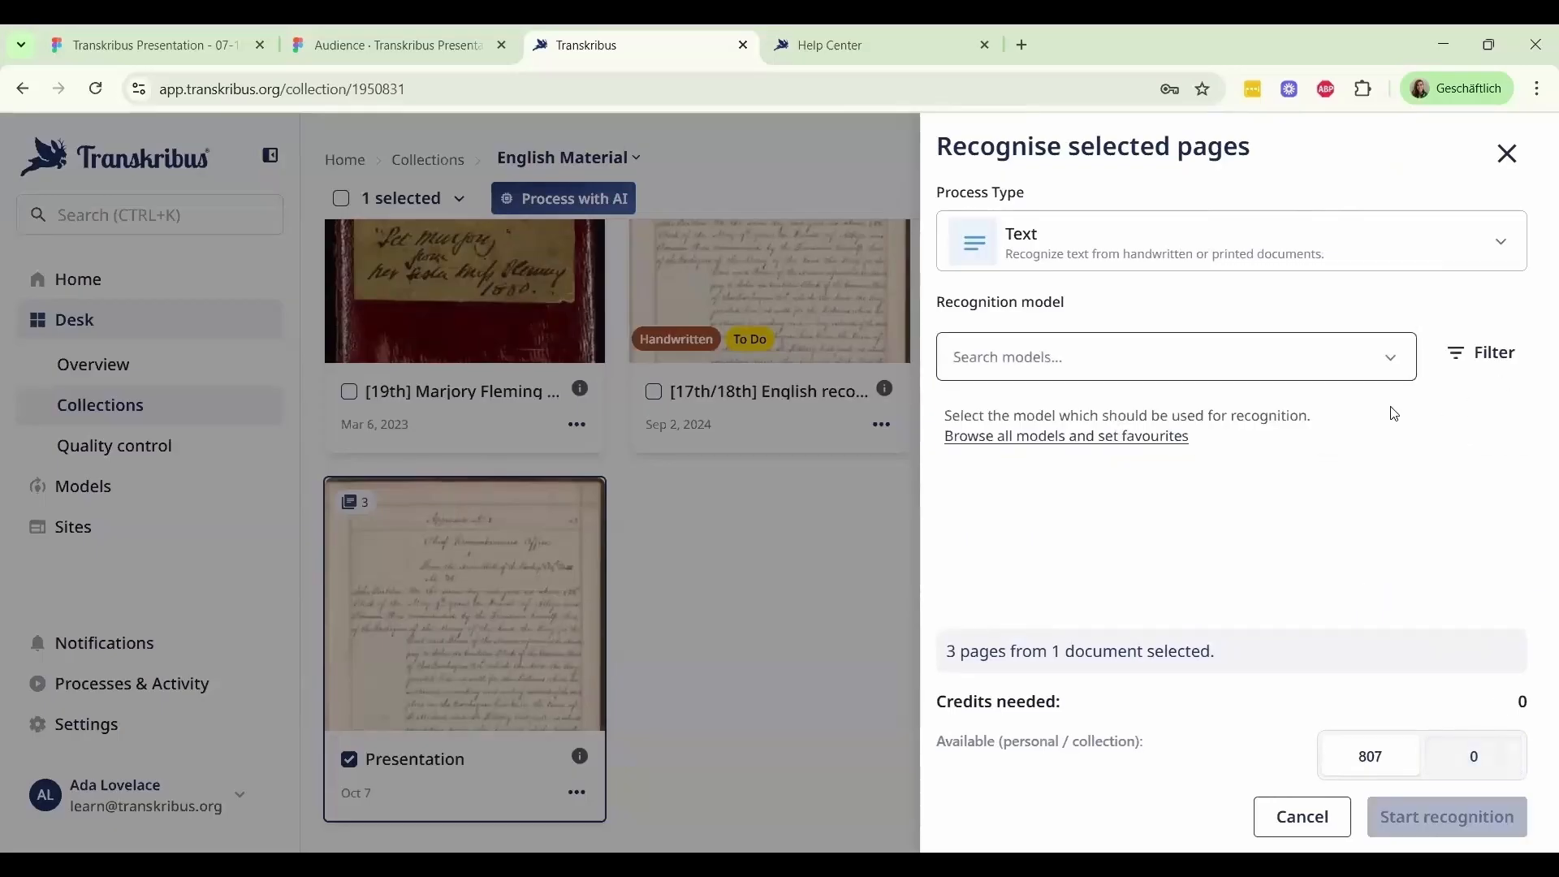
{"action": "left_click", "coordinate": [1099, 361]}
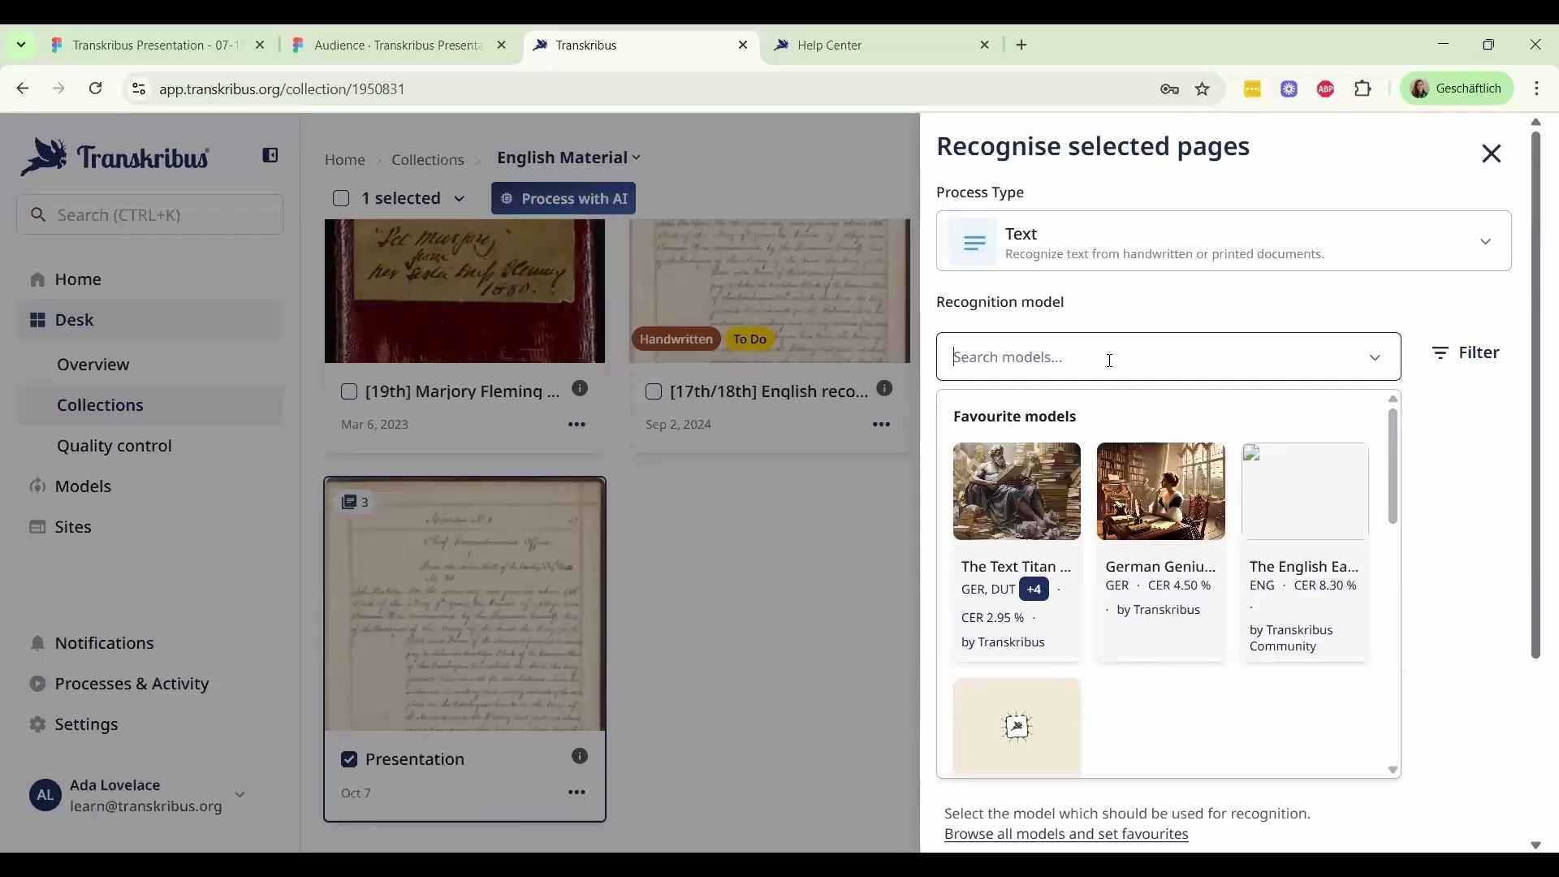
{"action": "type", "text": "english"}
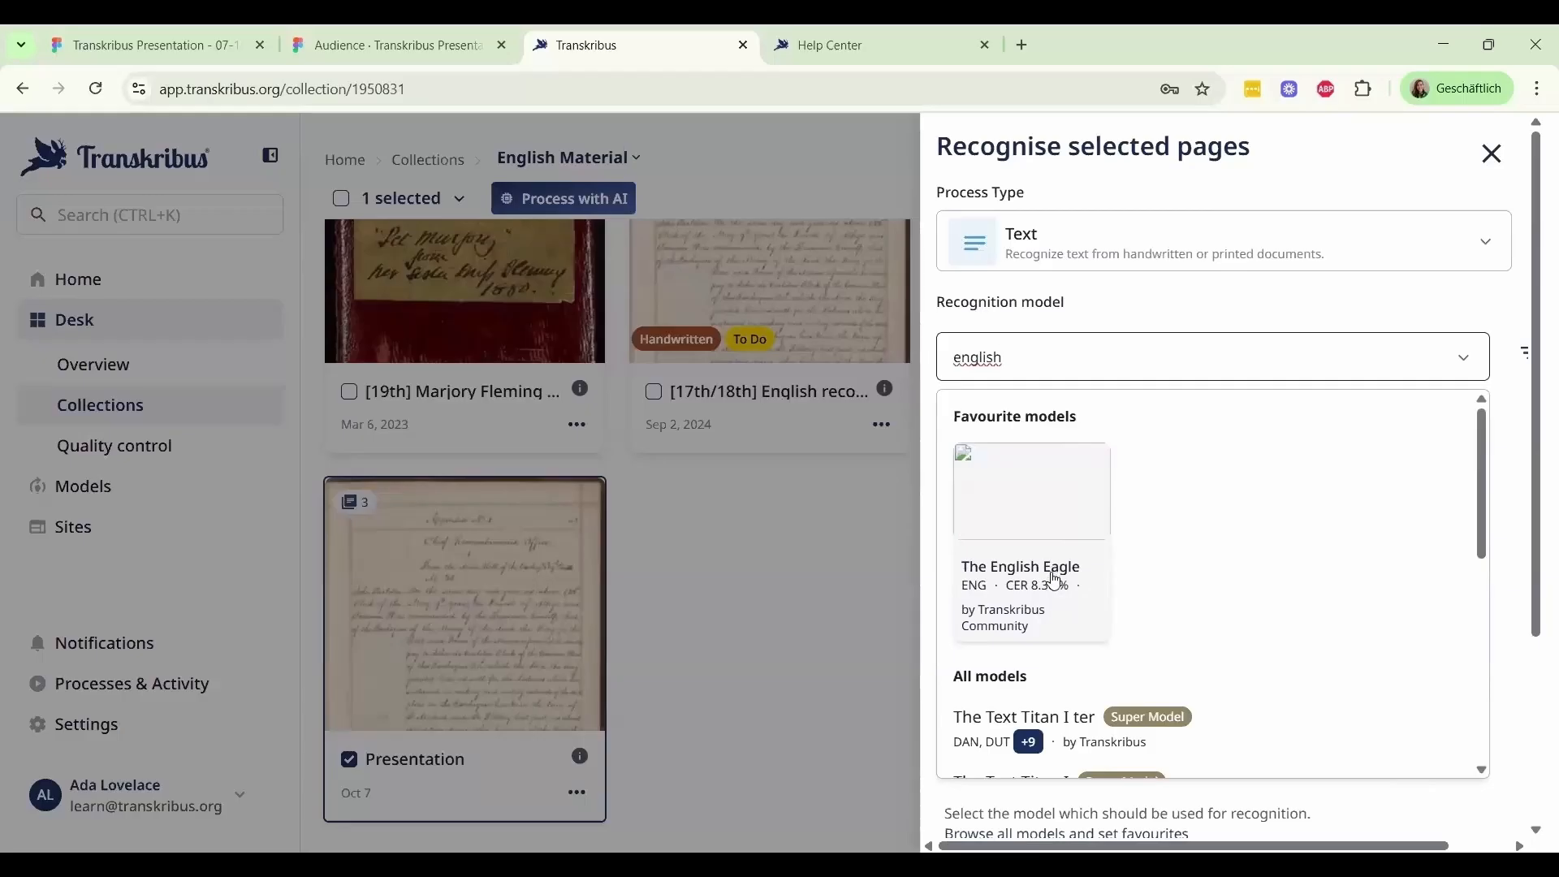
{"action": "left_click", "coordinate": [1055, 579]}
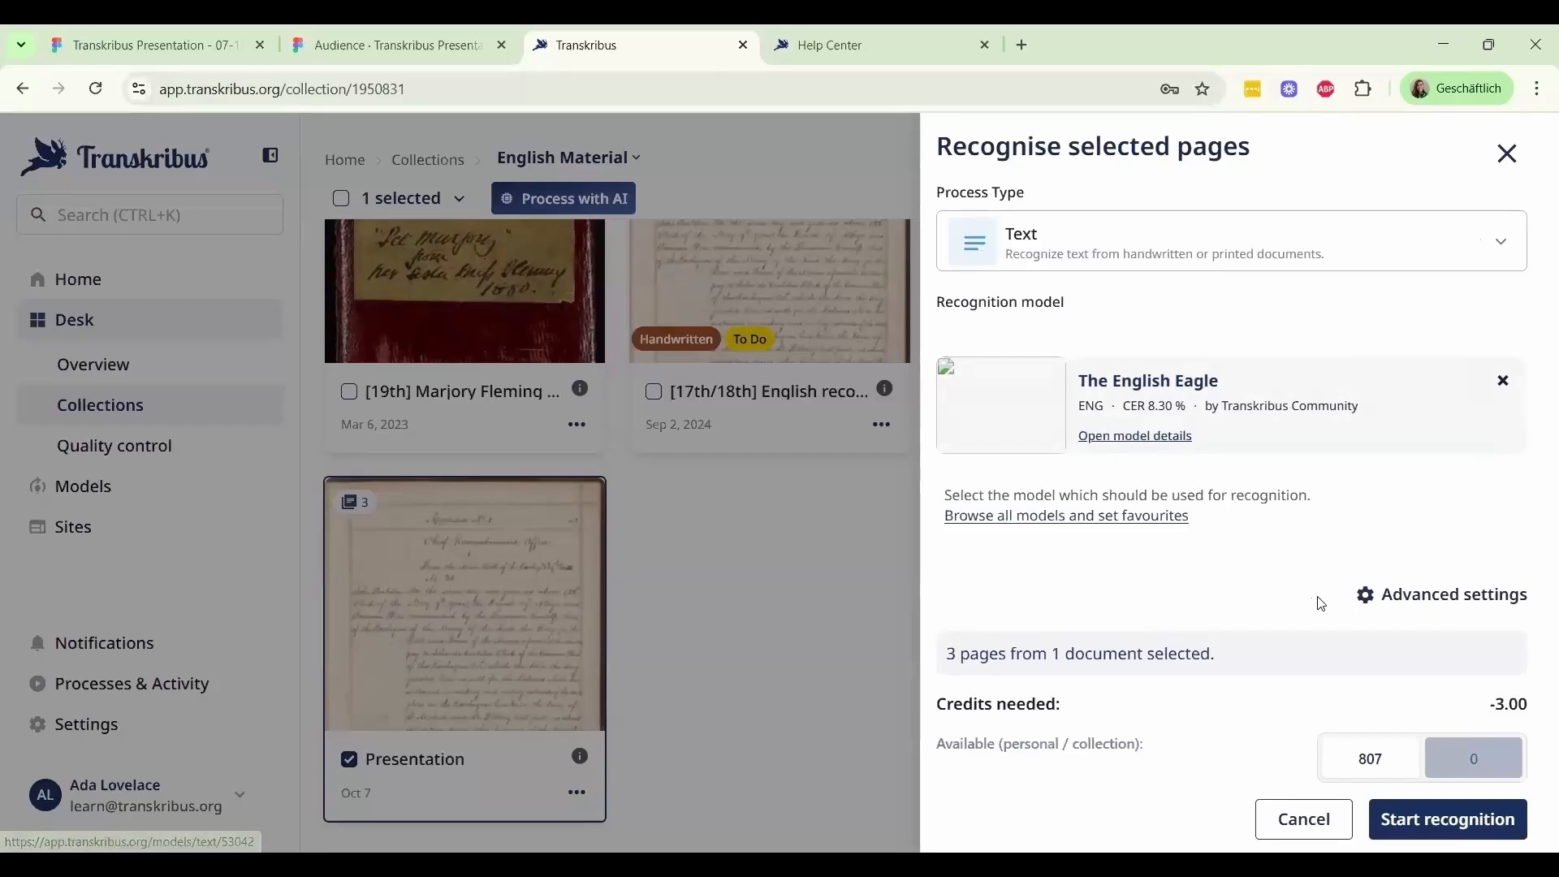
{"action": "left_click", "coordinate": [1461, 820]}
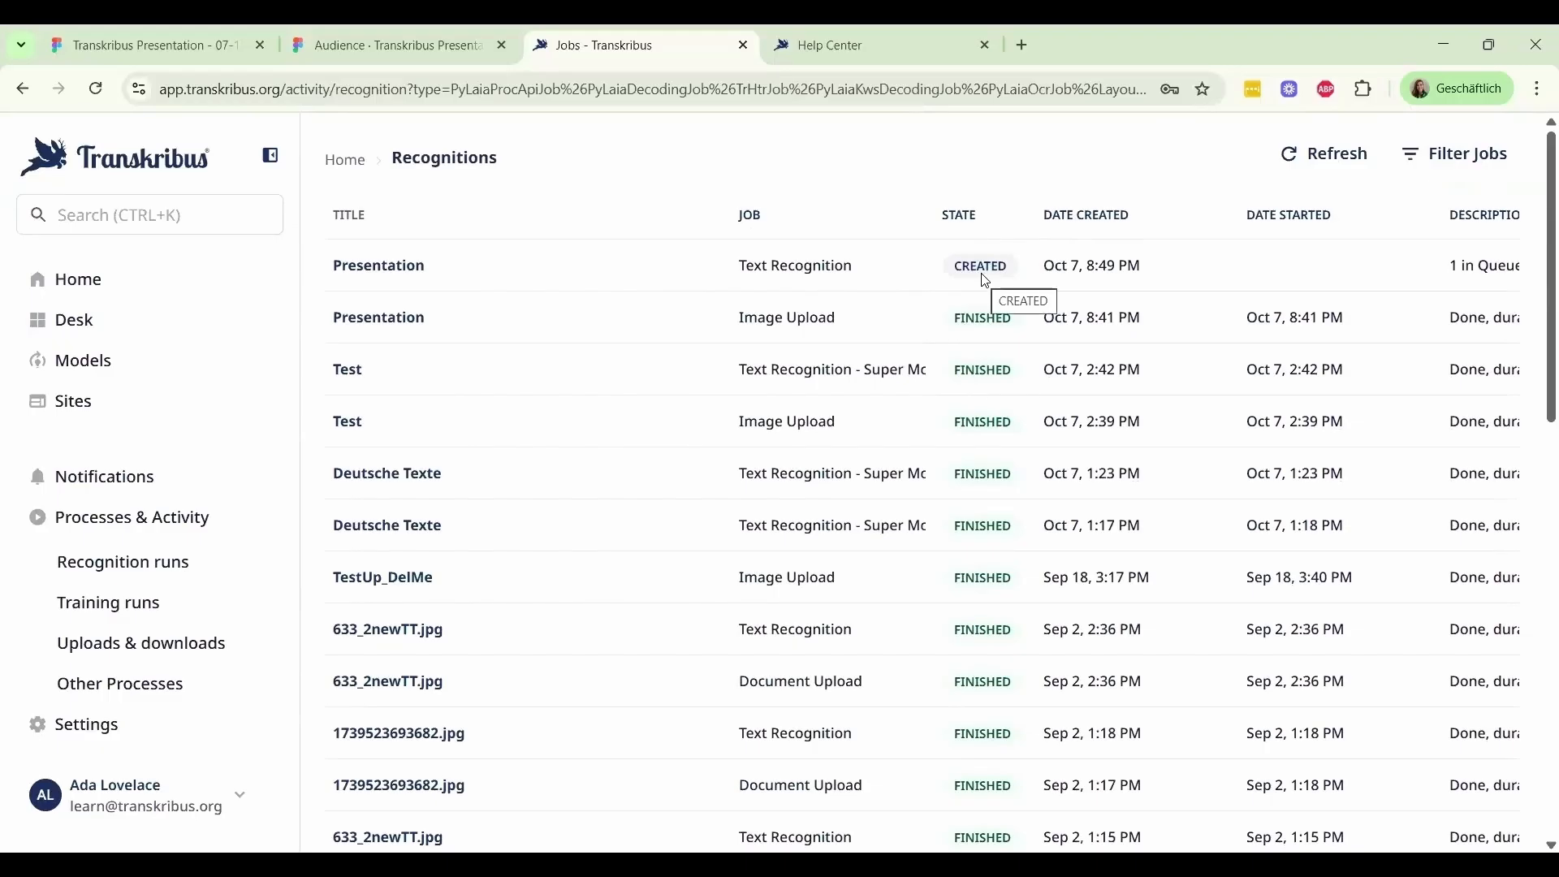
Reload the recognition jobs to check progress, then open the Presentation document from its job and refresh its page overview
{"action": "key", "text": "F5"}
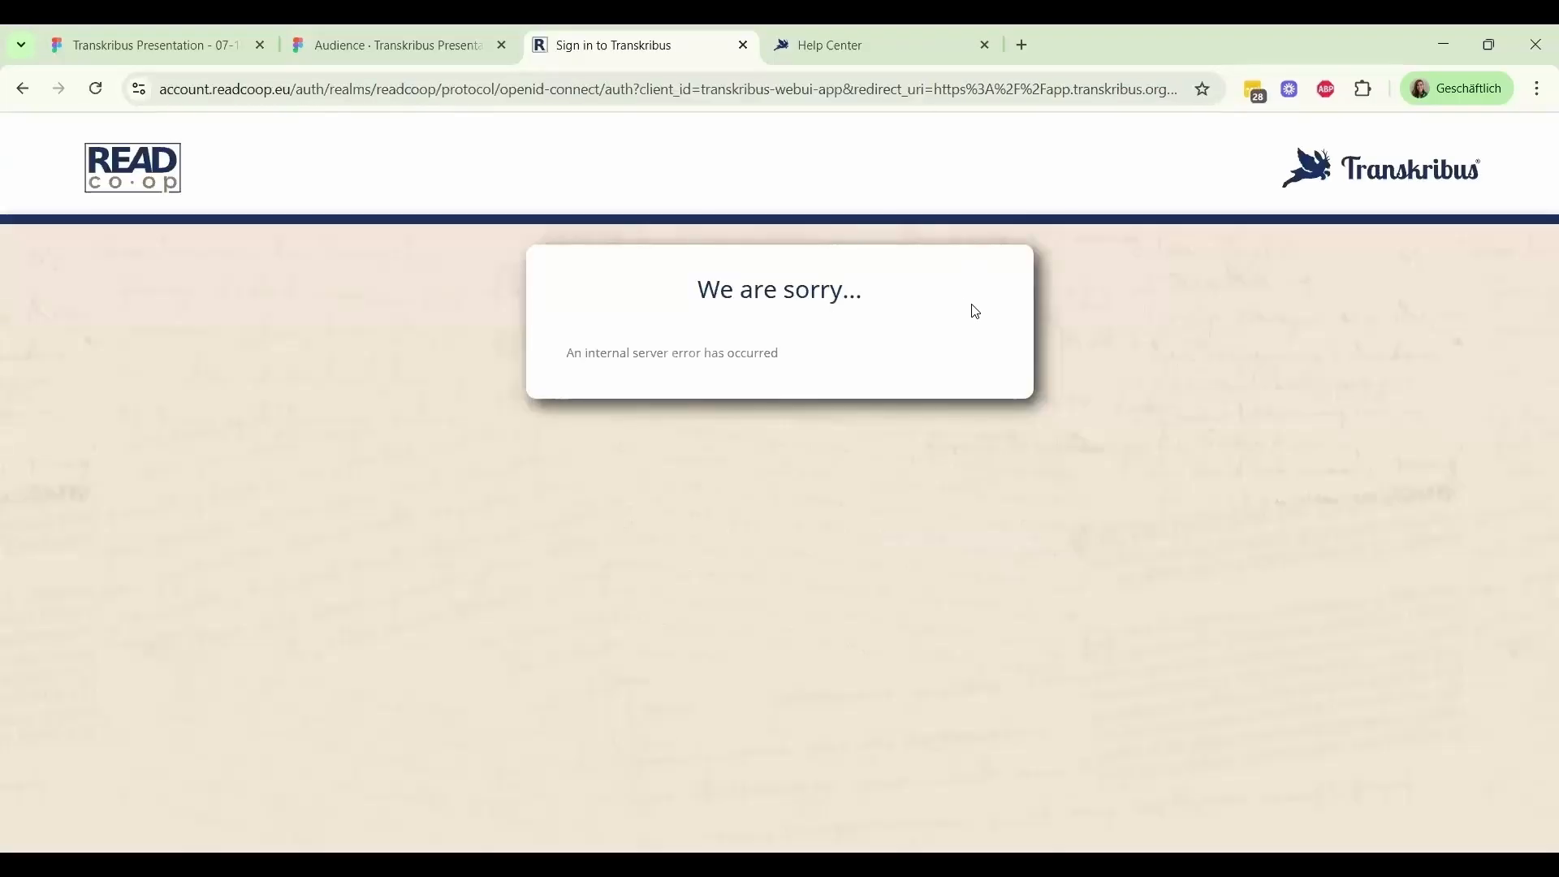
{"action": "left_click", "coordinate": [95, 90]}
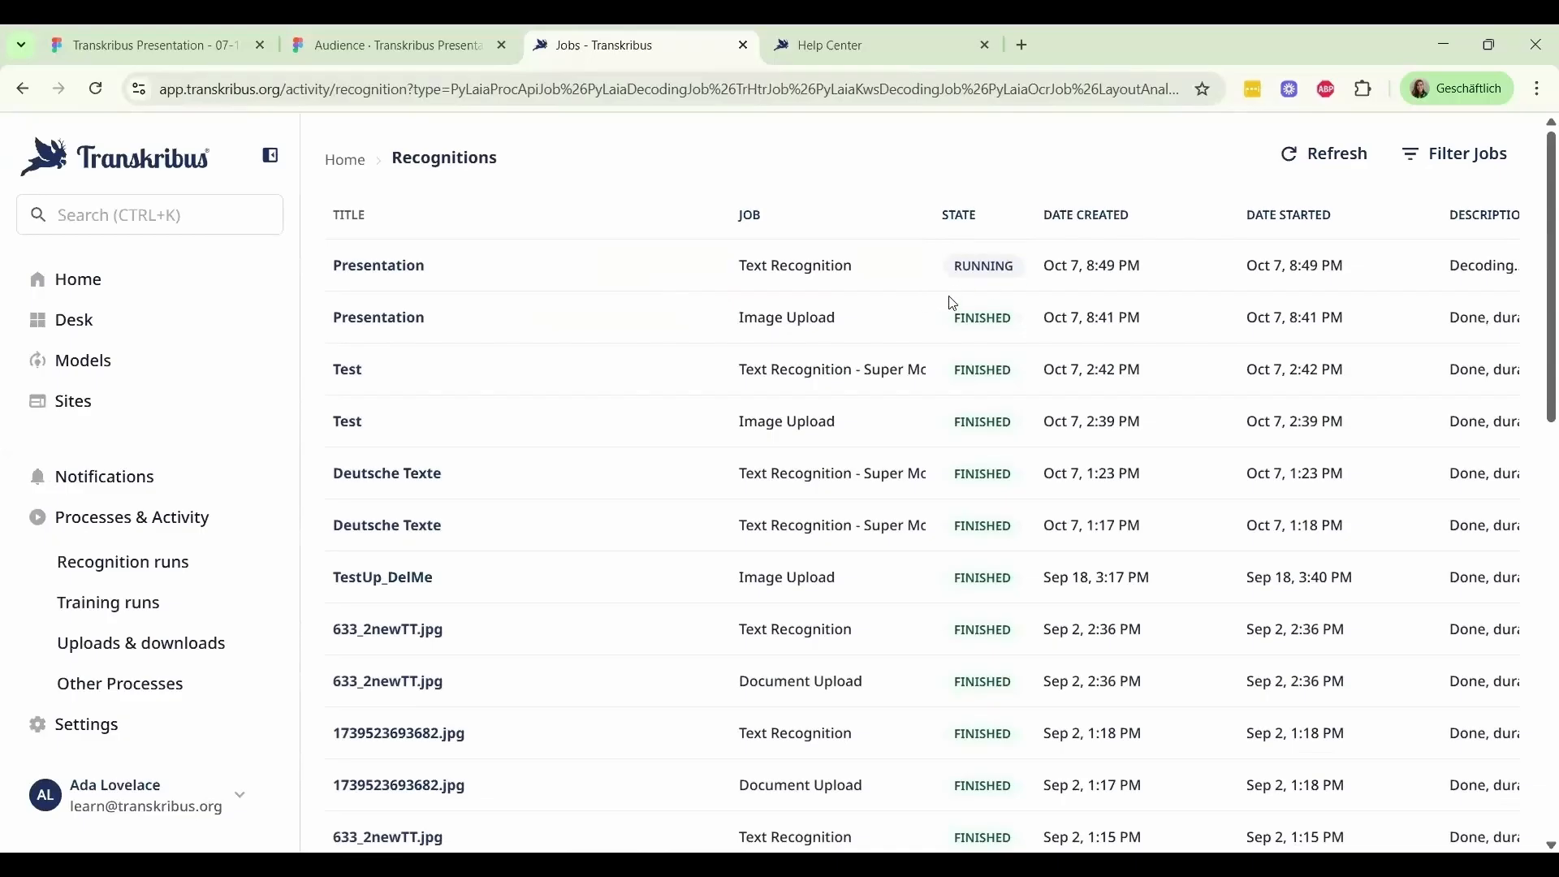
{"action": "left_click", "coordinate": [397, 271]}
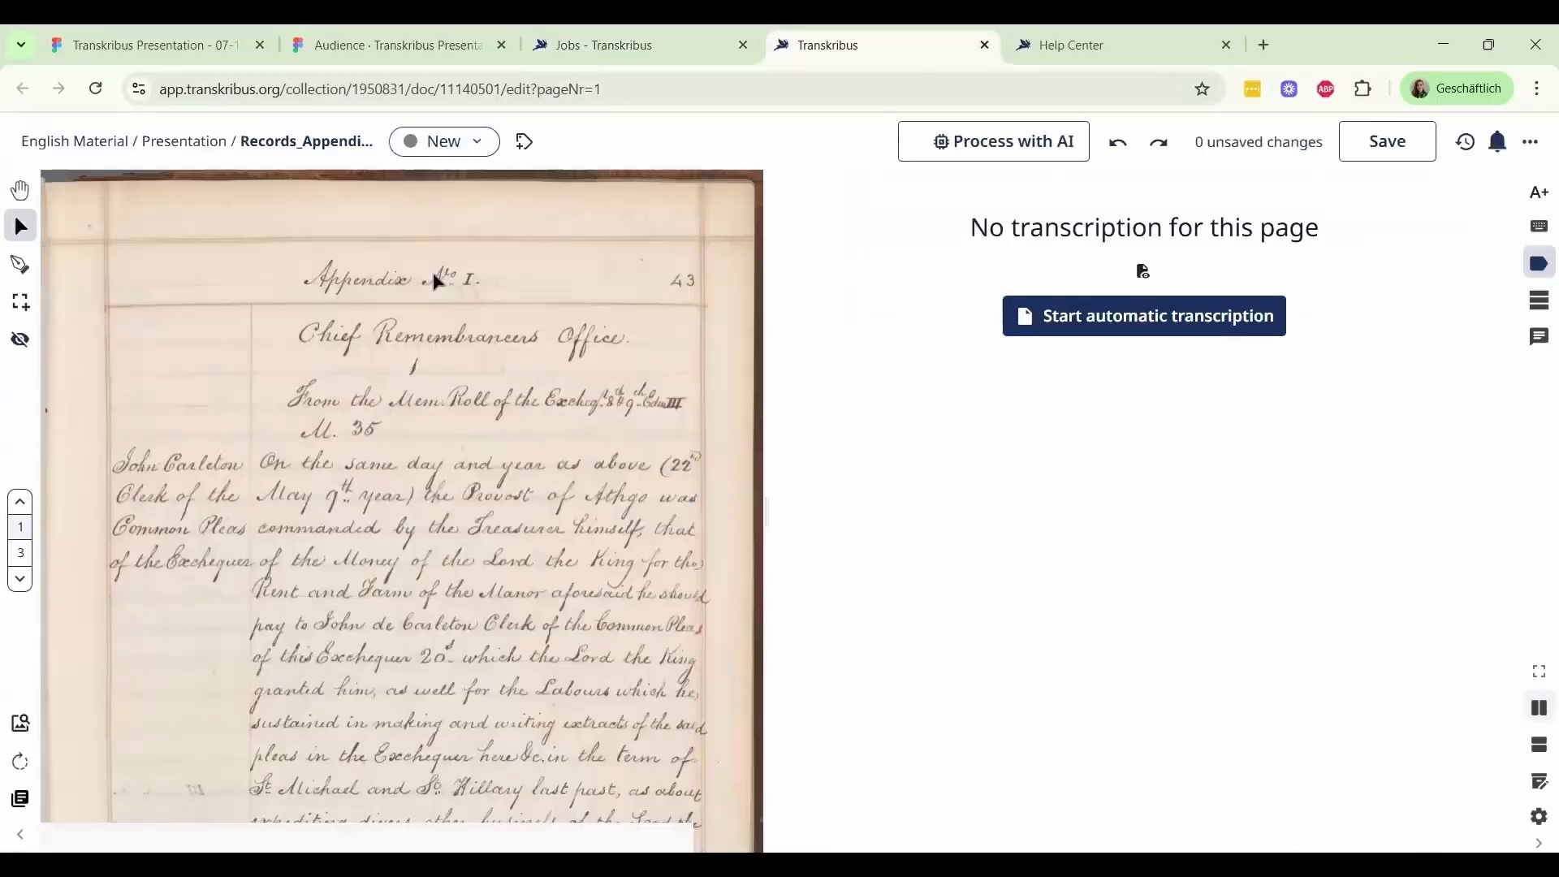
{"action": "left_click", "coordinate": [190, 152]}
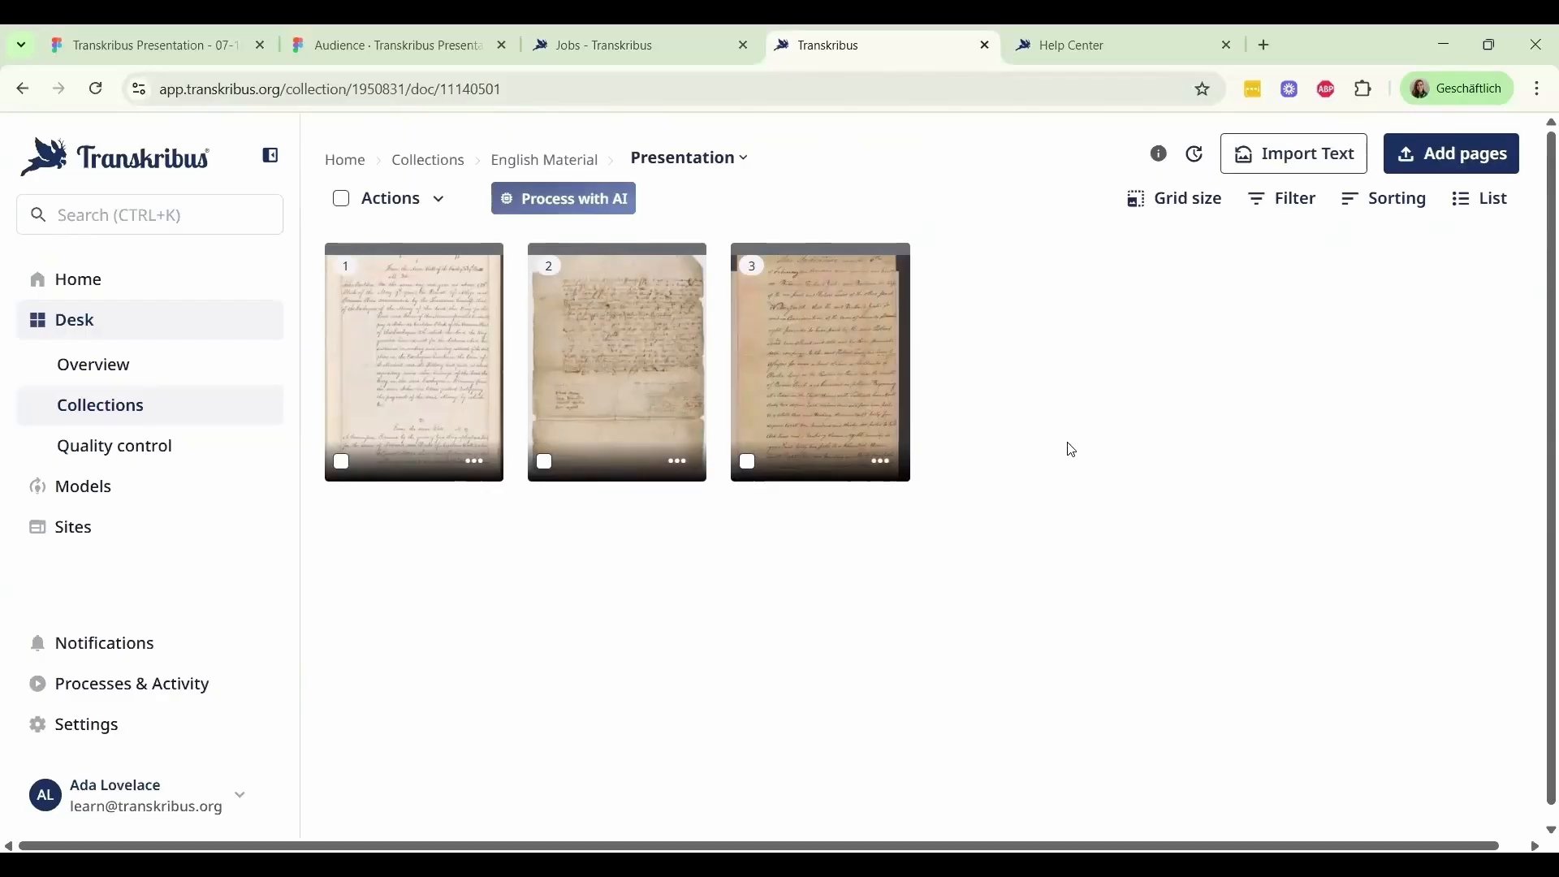
{"action": "key", "text": "F5"}
Open the [17th/18th] English records document in the English Material collection and show the status options for page 3
{"action": "left_click", "coordinate": [527, 162]}
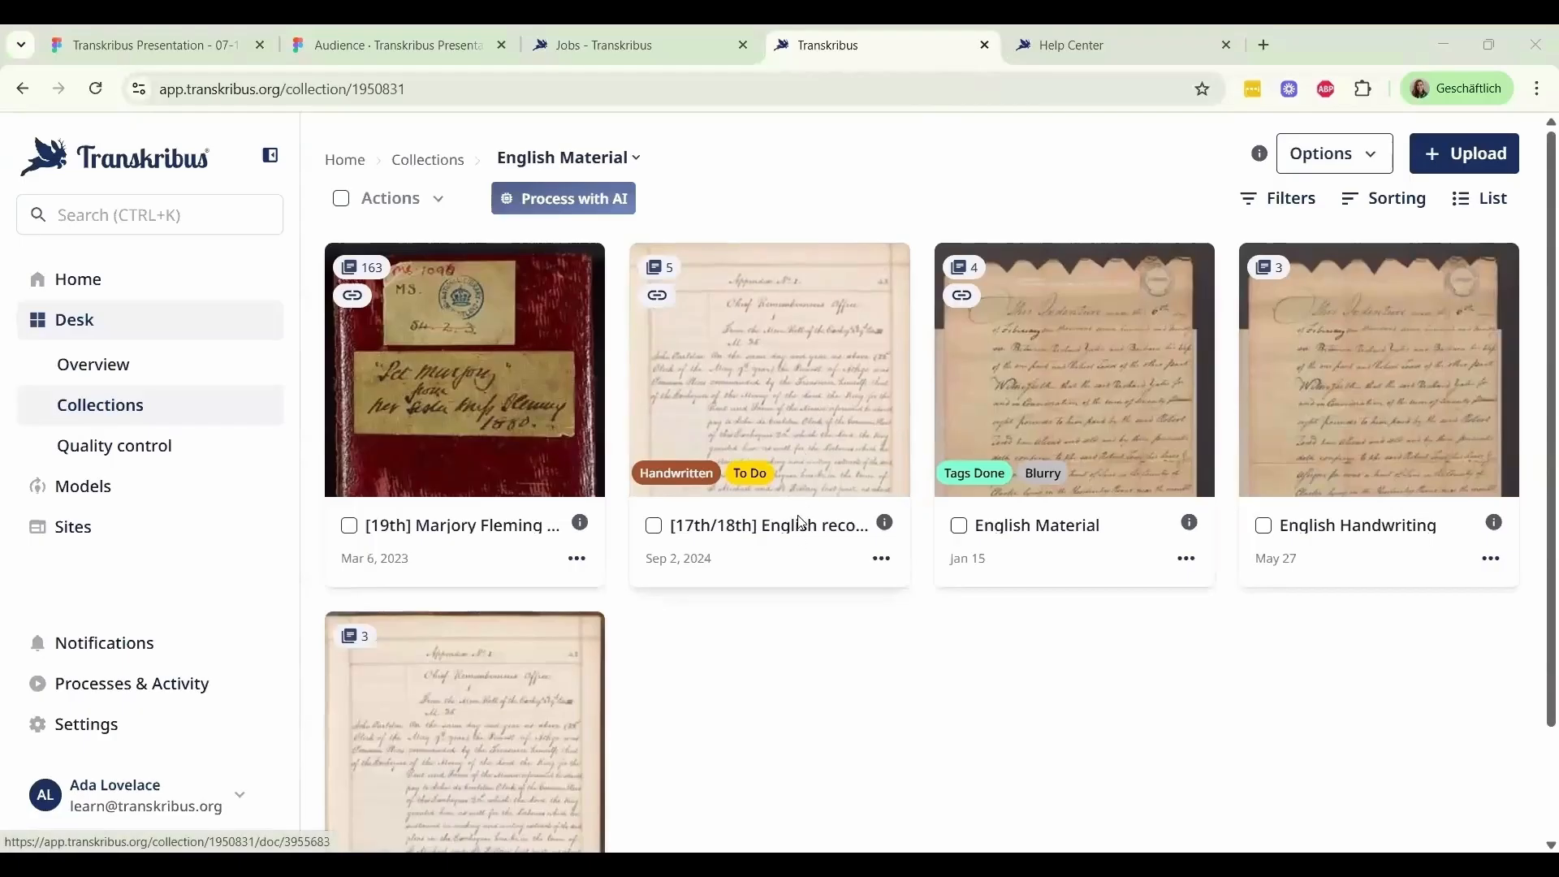
{"action": "left_click", "coordinate": [828, 371]}
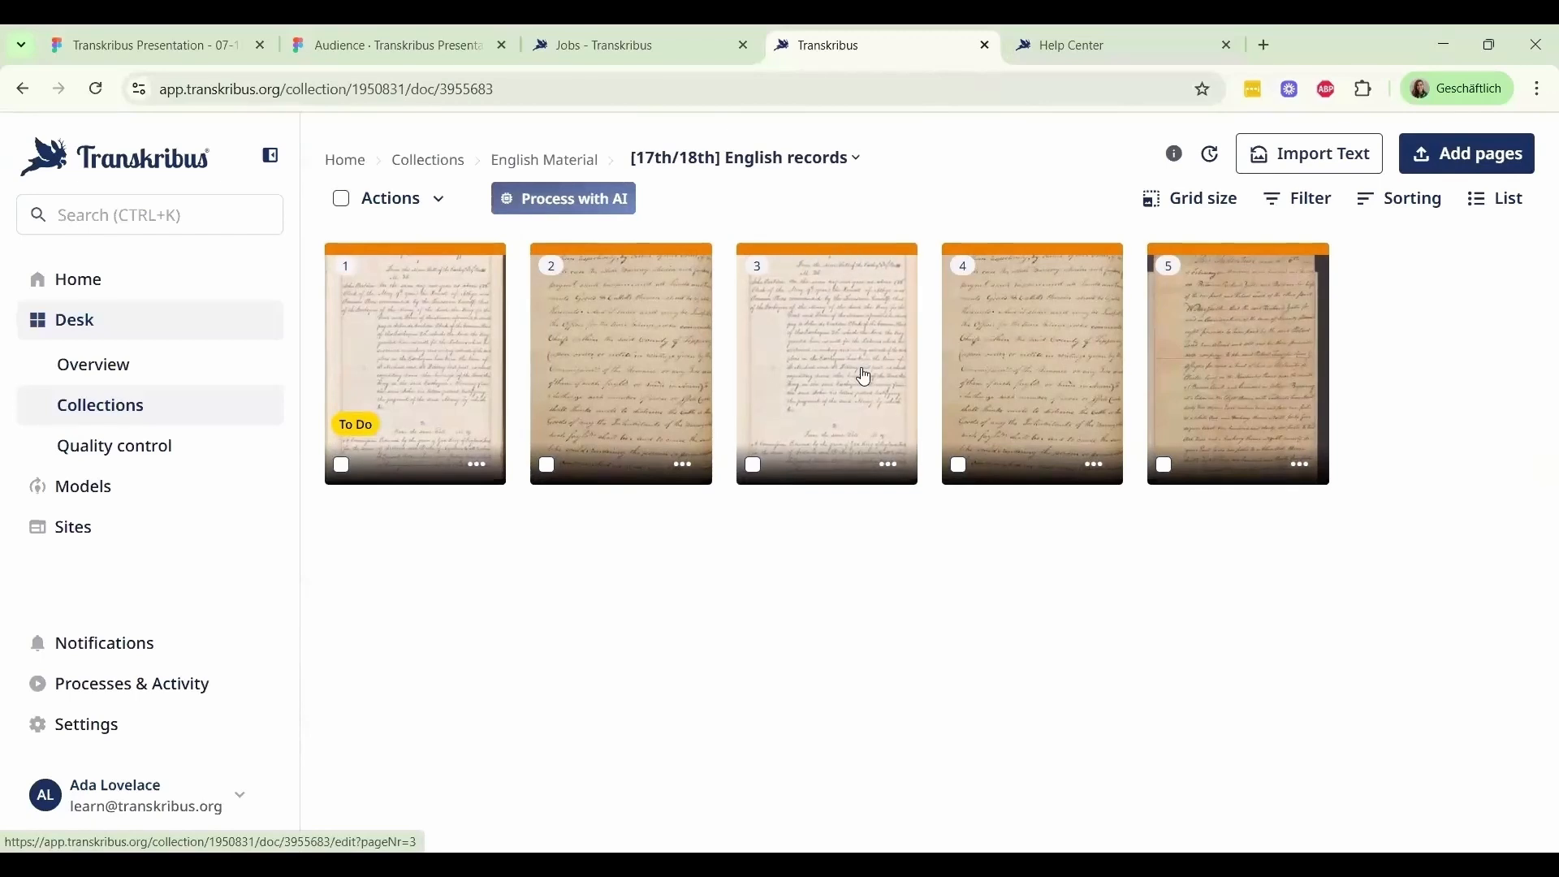
{"action": "left_click", "coordinate": [891, 466]}
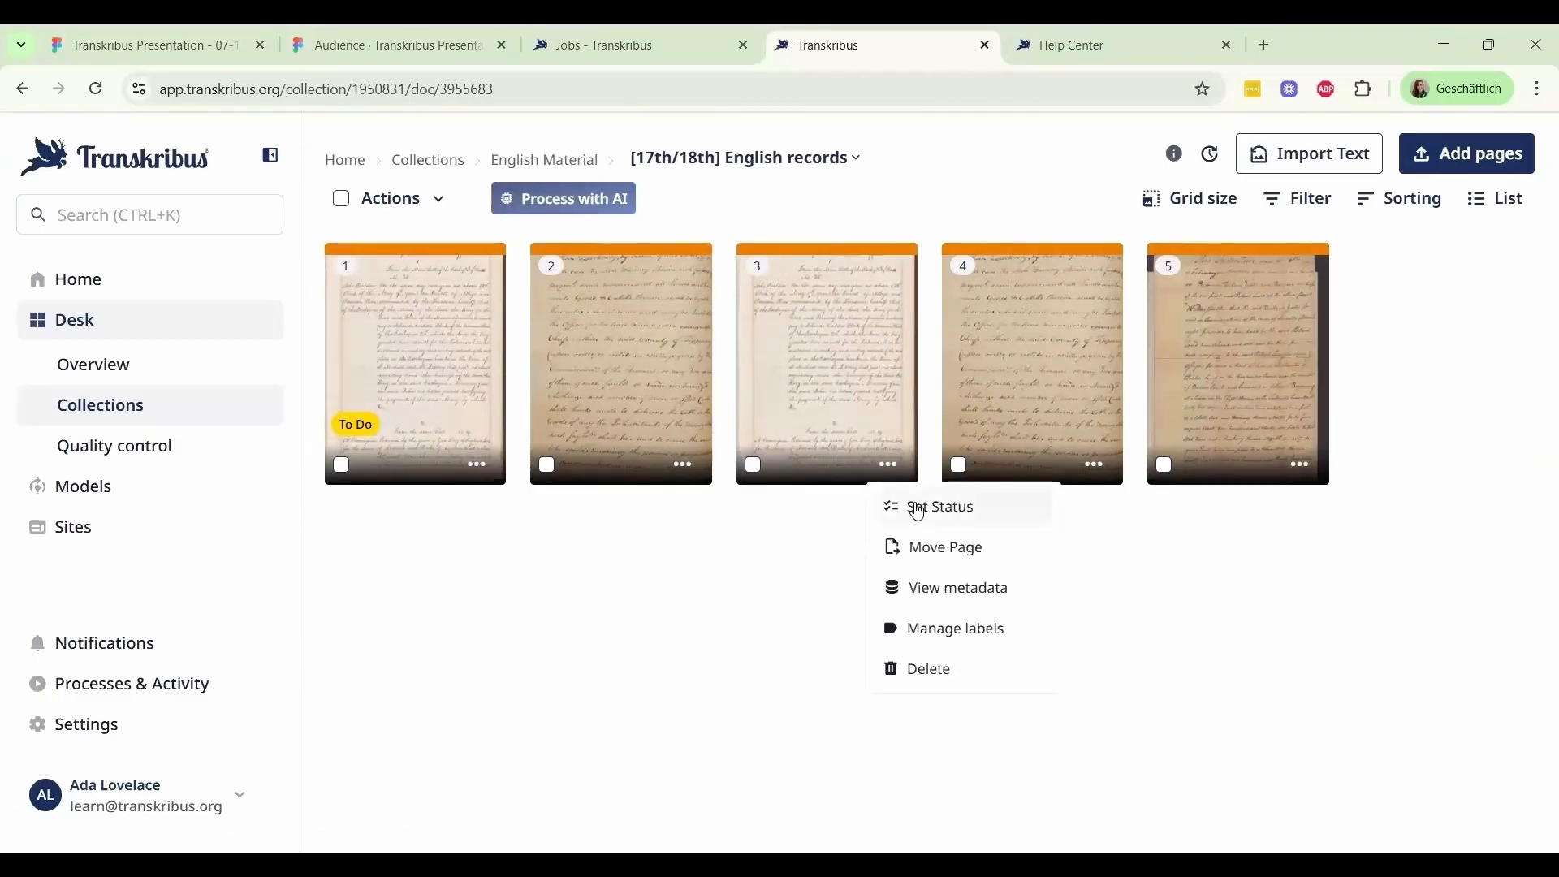
{"action": "left_click", "coordinate": [942, 509]}
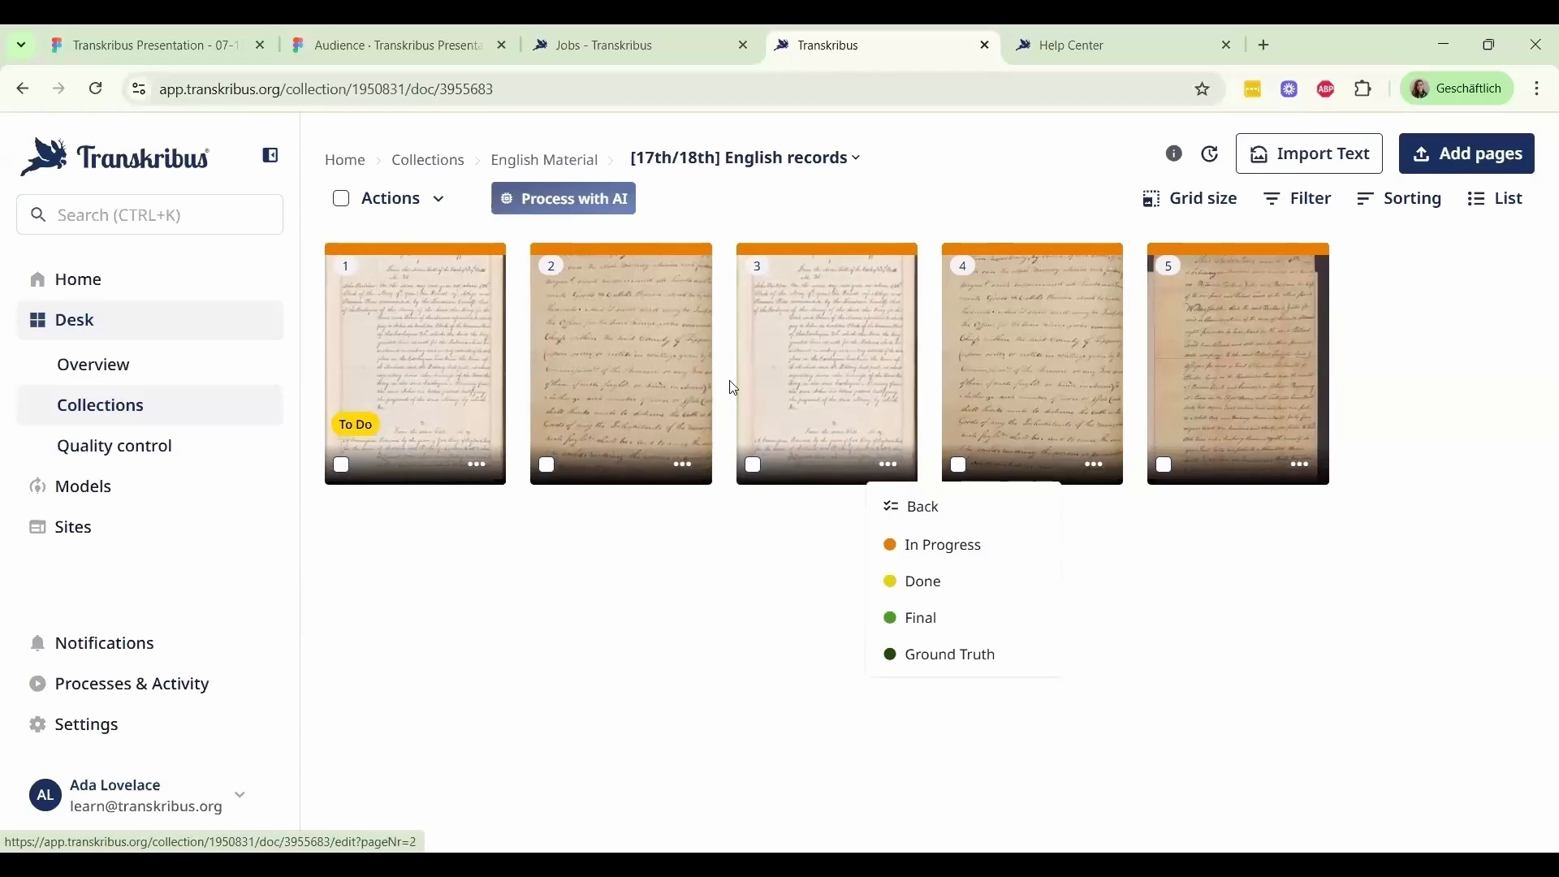
Open page 3 of the English records in the editor and compare its transcription with the handwritten image line by line
{"action": "left_click", "coordinate": [825, 398]}
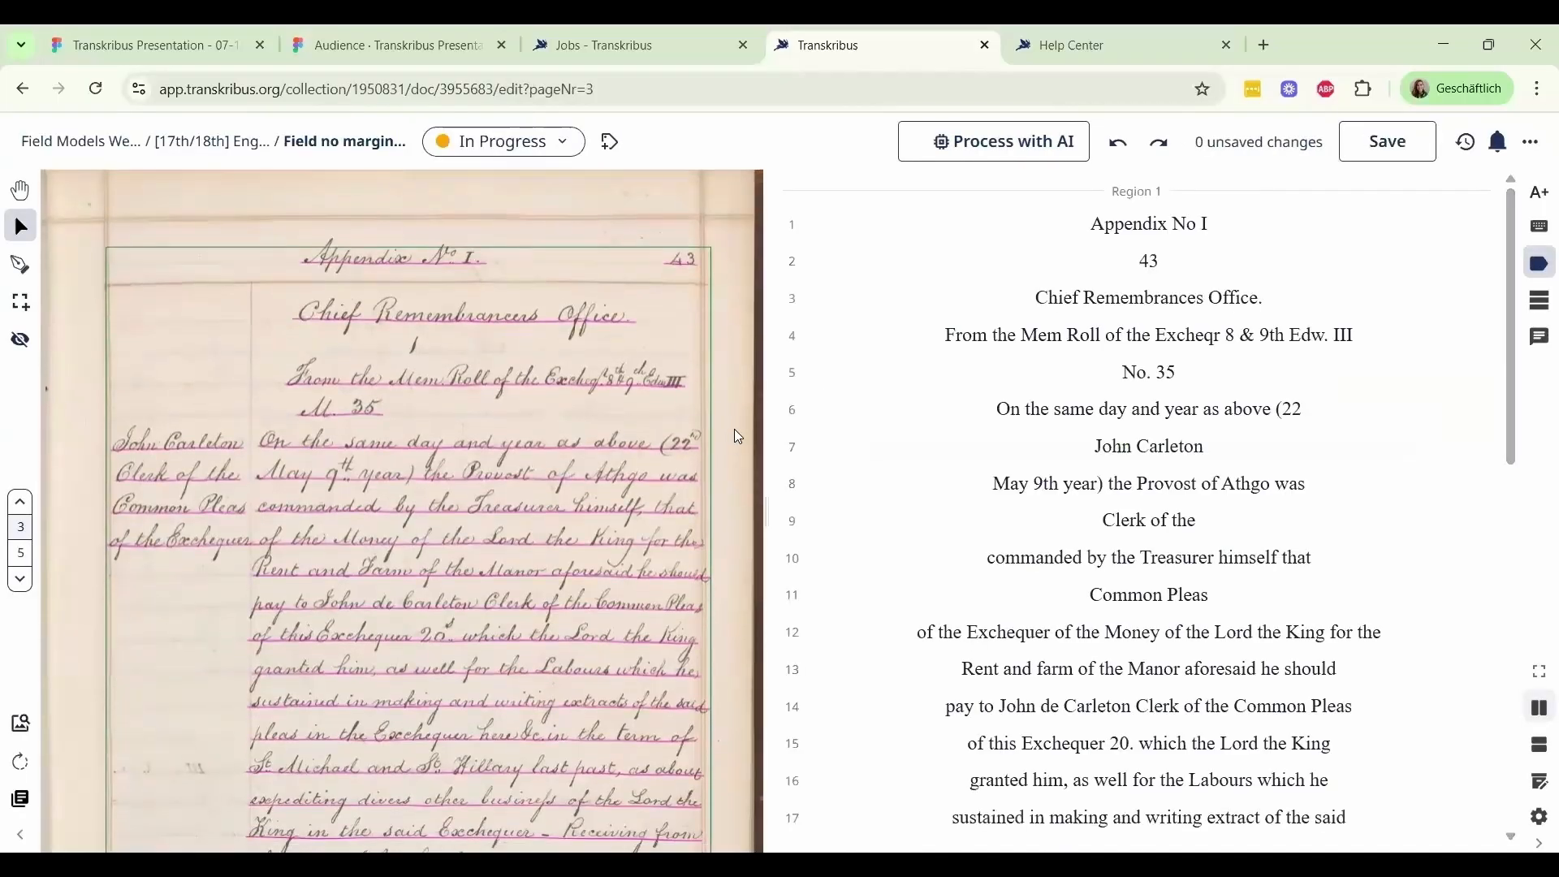
{"action": "scroll", "coordinate": [734, 428], "scroll_direction": "down", "scroll_amount": 1}
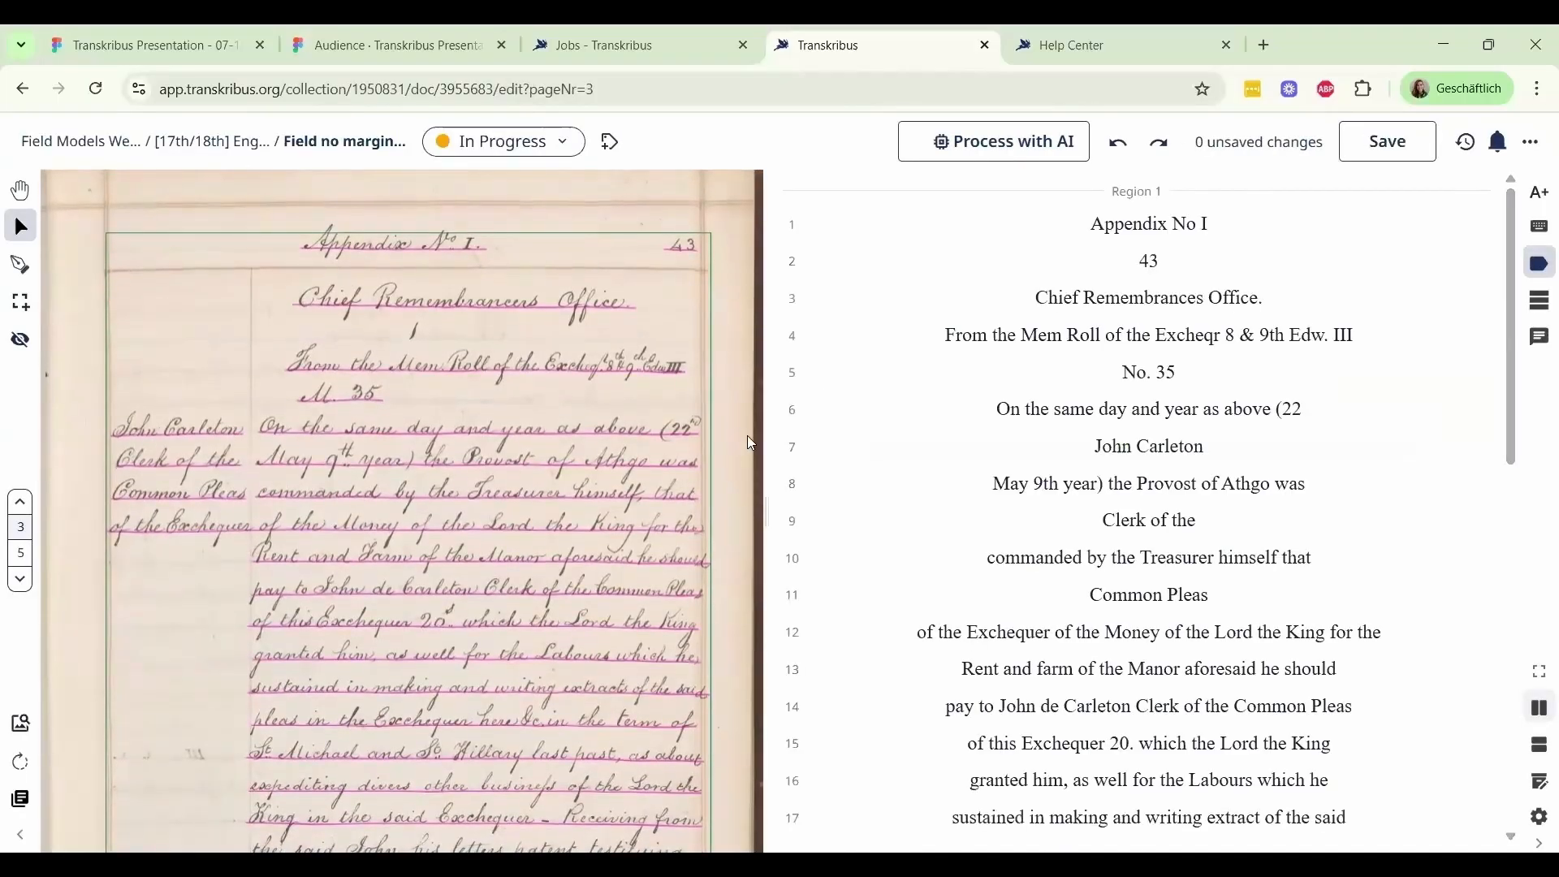
{"action": "left_click_drag", "start_coordinate": [747, 435], "coordinate": [740, 398]}
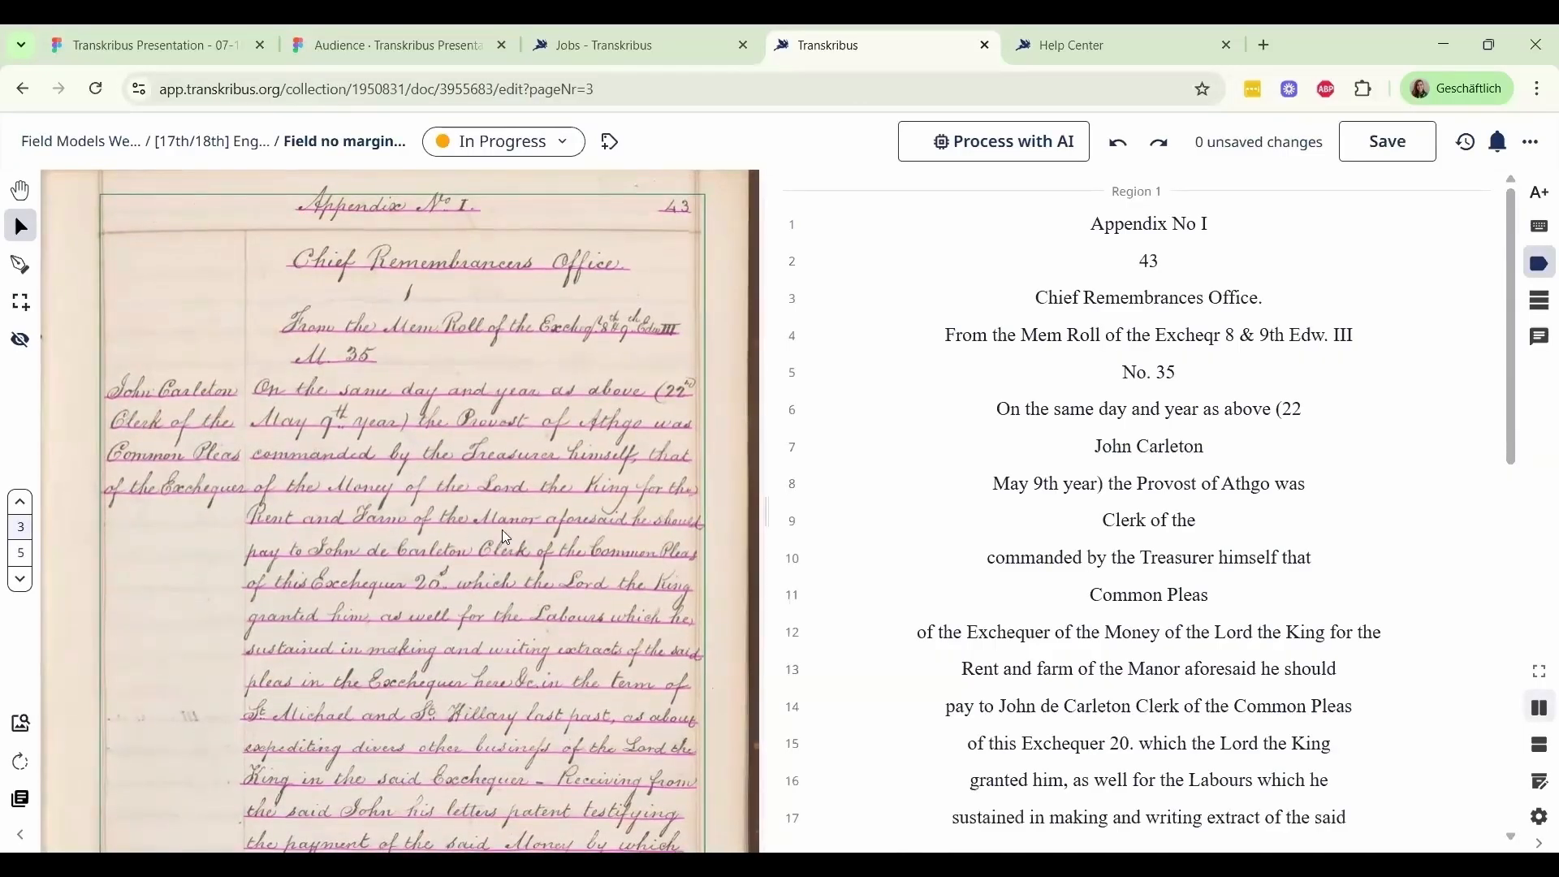
{"action": "left_click_drag", "start_coordinate": [714, 475], "coordinate": [728, 429]}
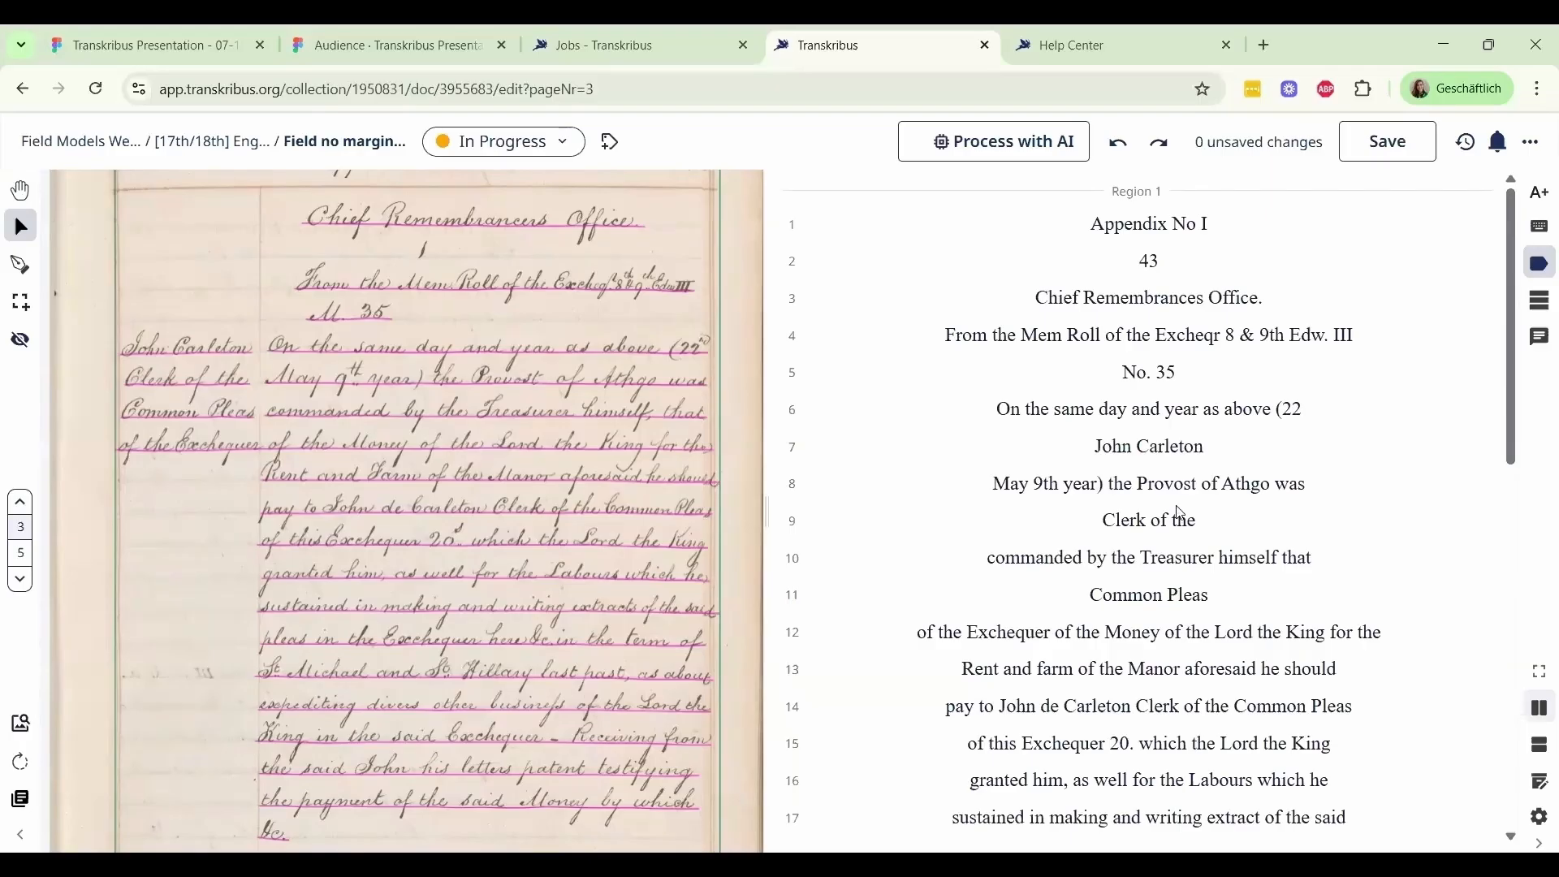
{"action": "scroll", "coordinate": [1181, 512], "scroll_direction": "down", "scroll_amount": 3}
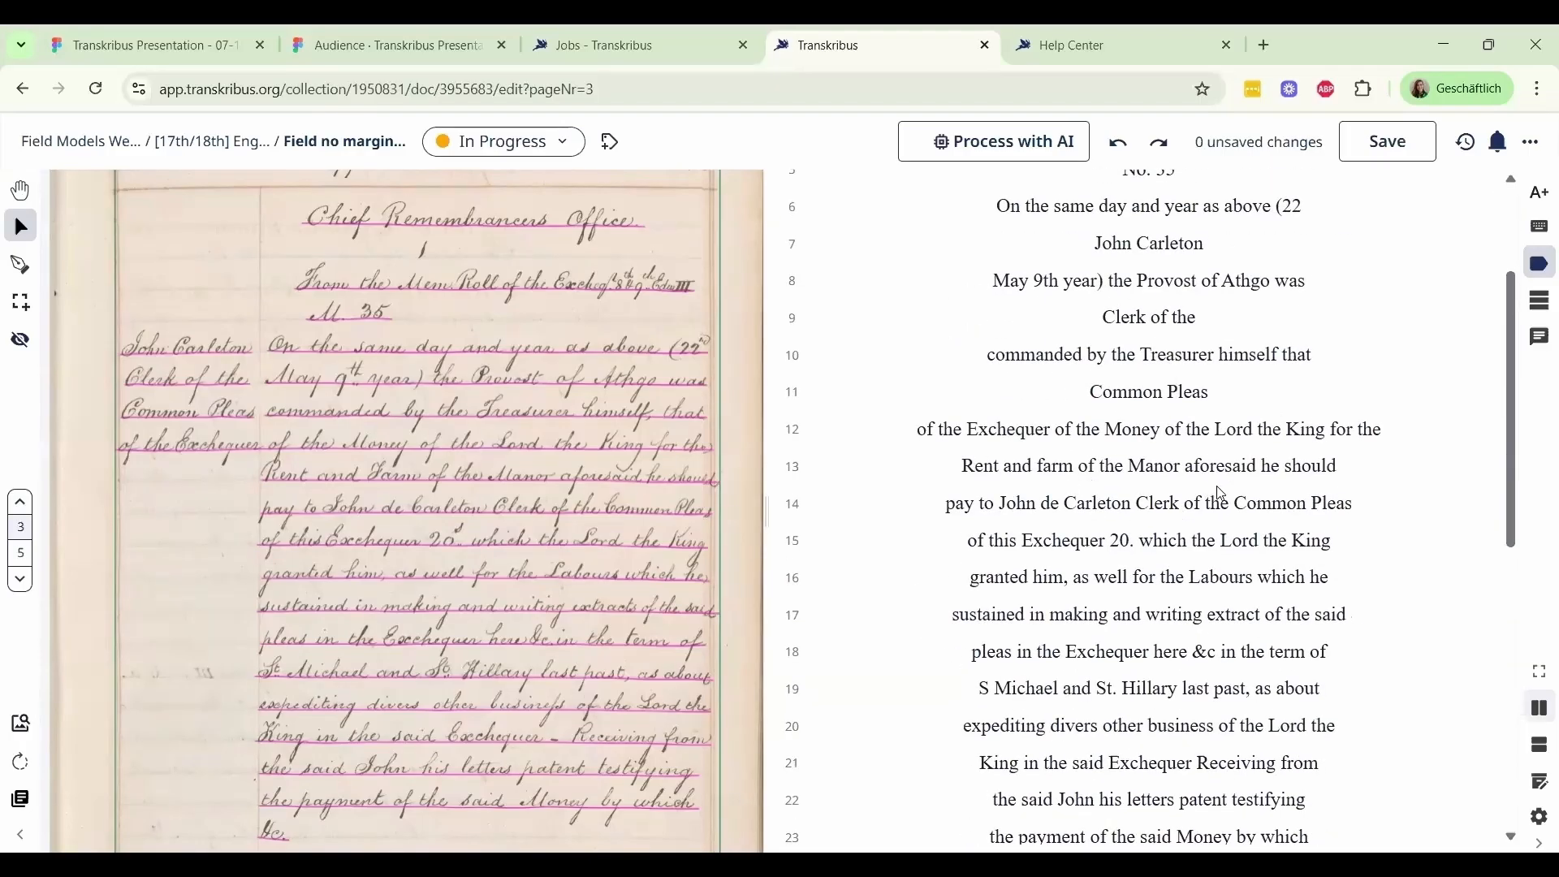
{"action": "scroll", "coordinate": [1224, 496], "scroll_direction": "up", "scroll_amount": 3}
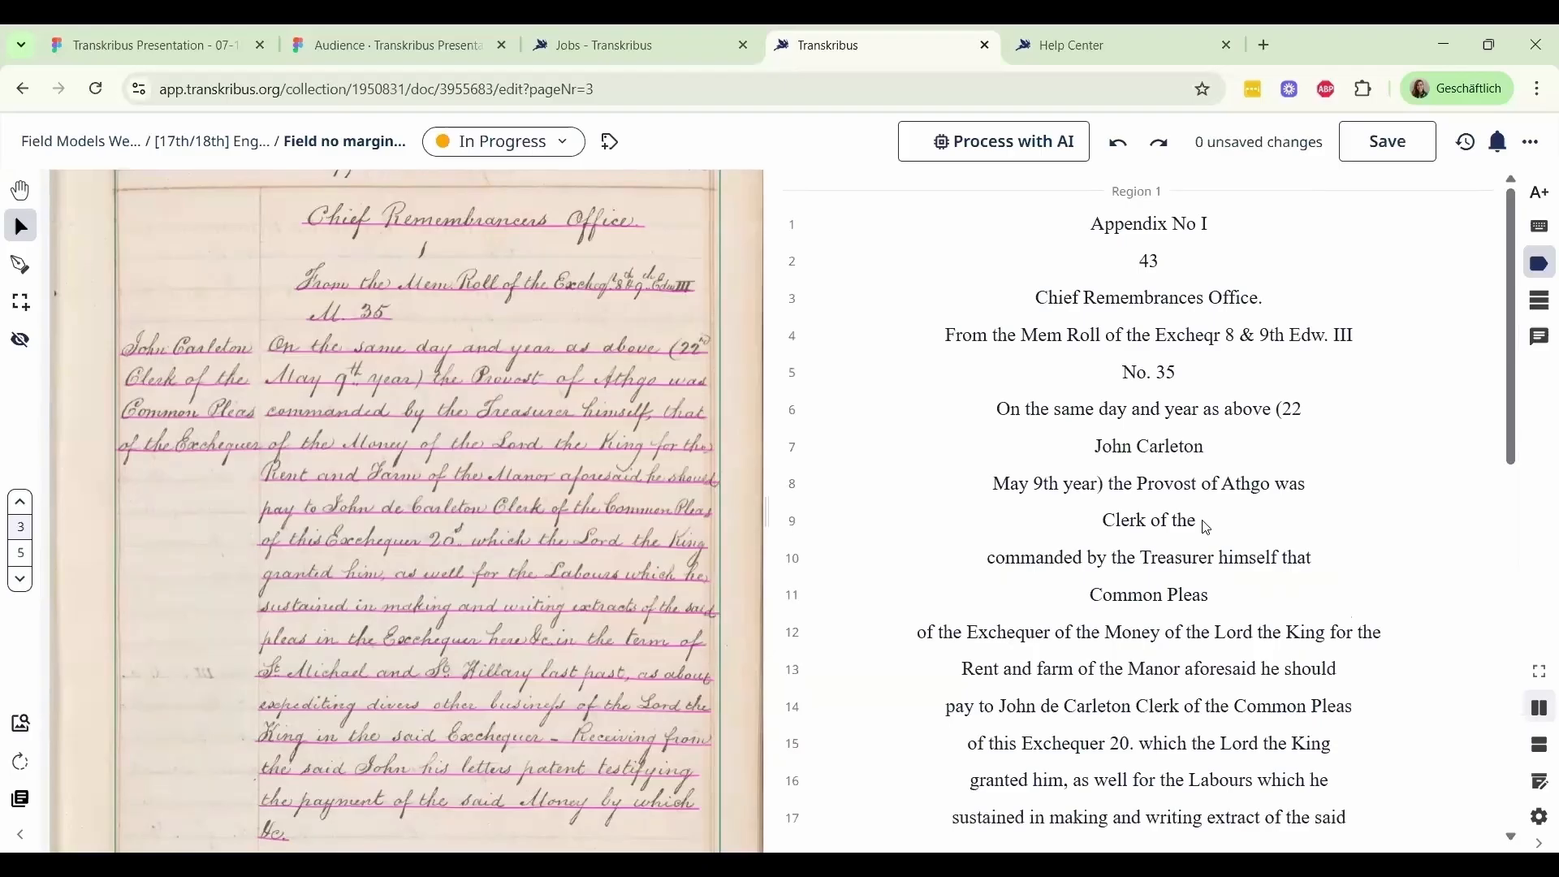
{"action": "scroll", "coordinate": [1211, 526], "scroll_direction": "down", "scroll_amount": 3}
{"action": "scroll", "coordinate": [1210, 528], "scroll_direction": "down", "scroll_amount": 2}
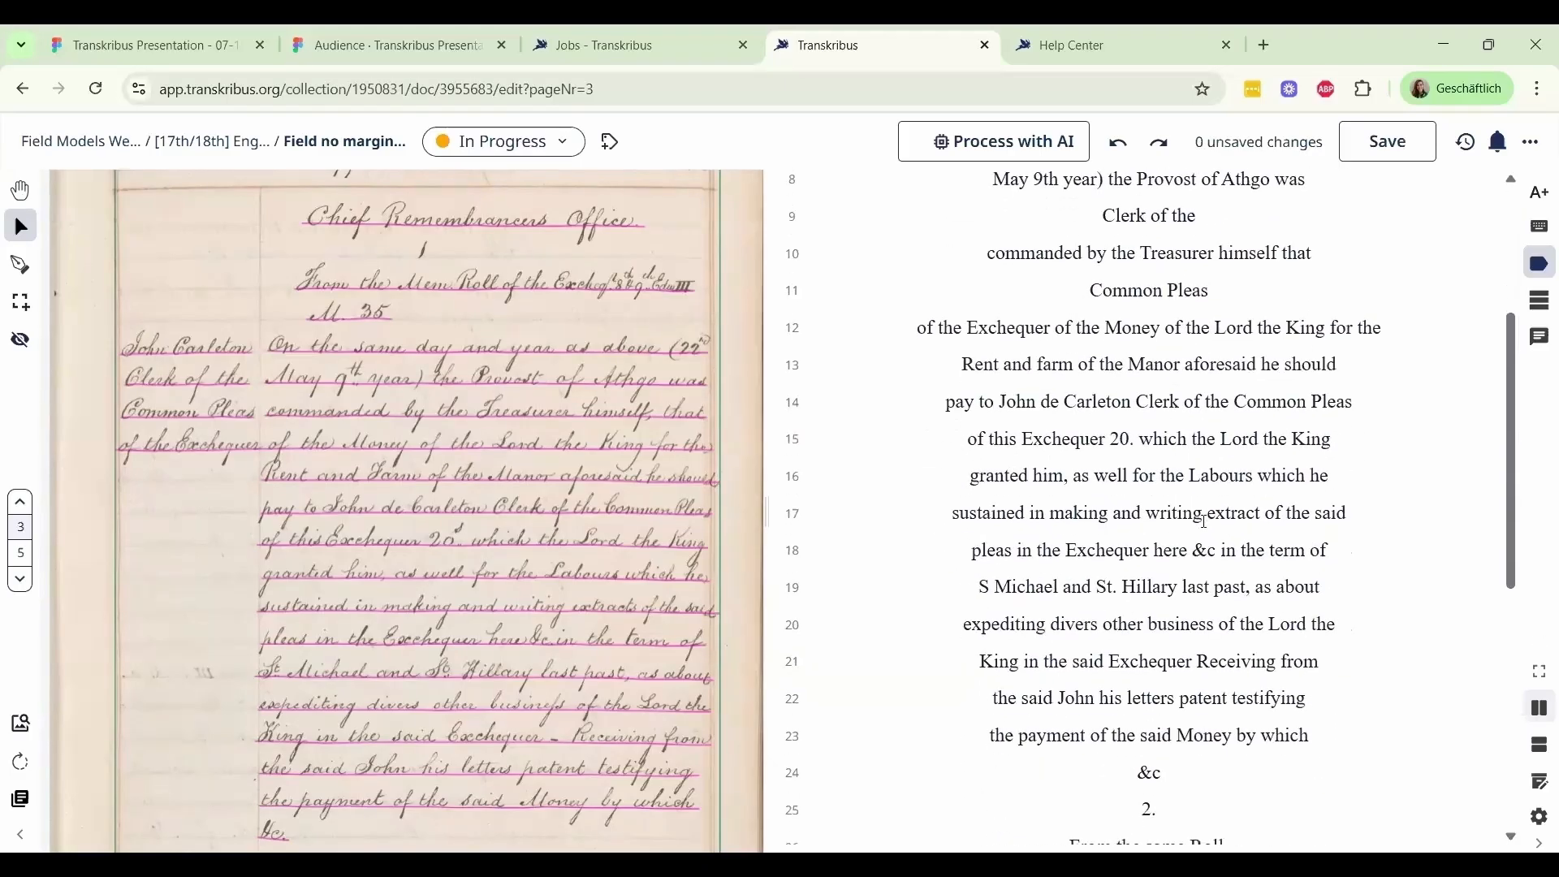
Examine the line order of the page 3 transcription against the margin notes and main text in the image, from line 18 onward and from the start
{"action": "left_click", "coordinate": [986, 554]}
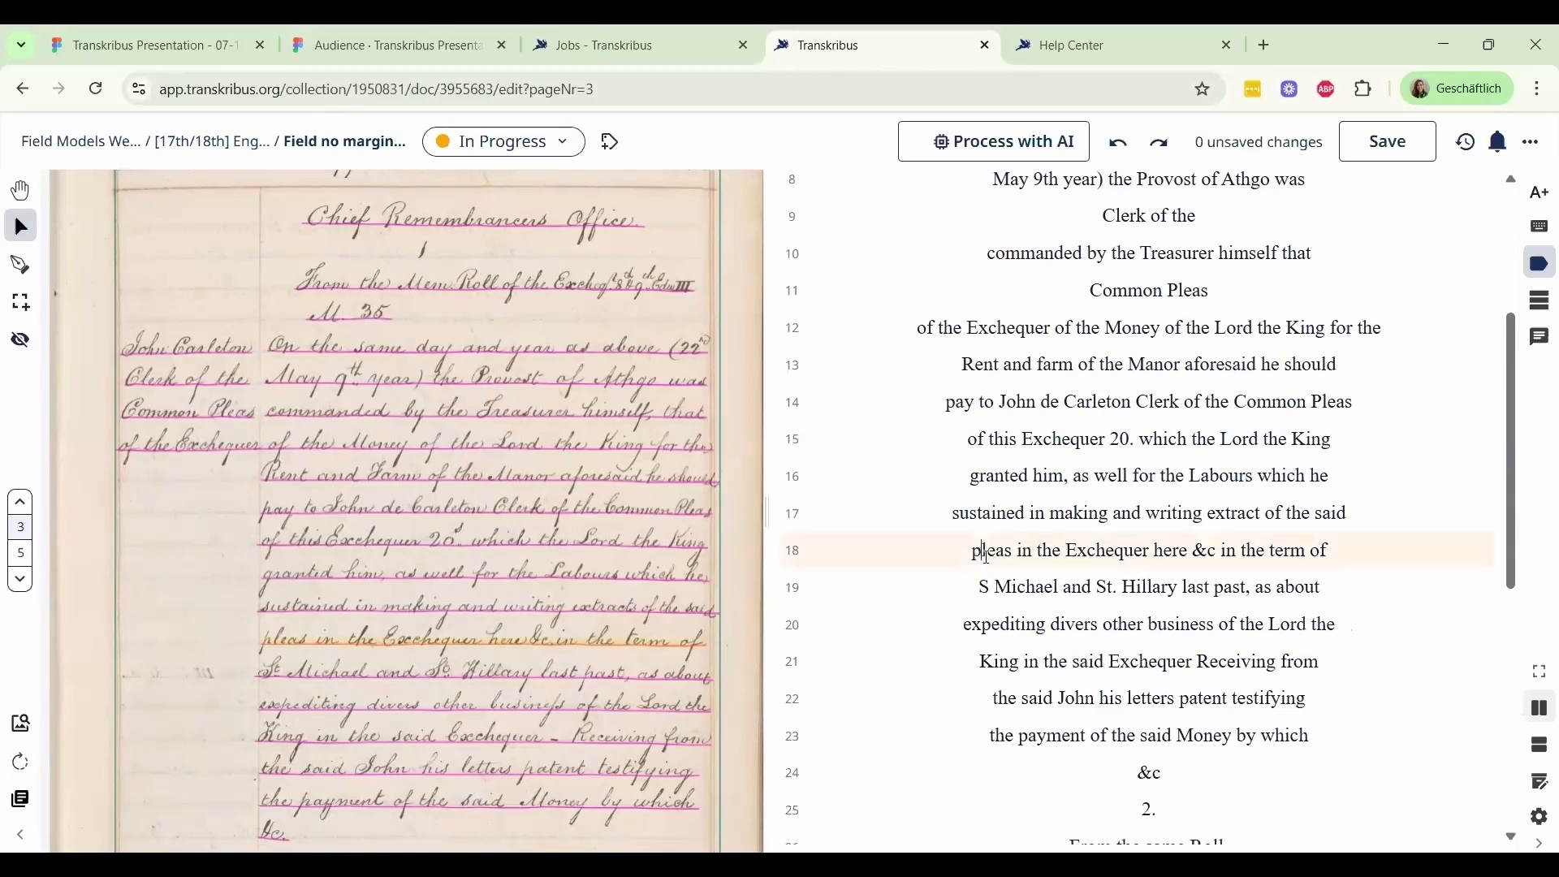
{"action": "scroll", "coordinate": [1016, 558], "scroll_direction": "down", "scroll_amount": 2}
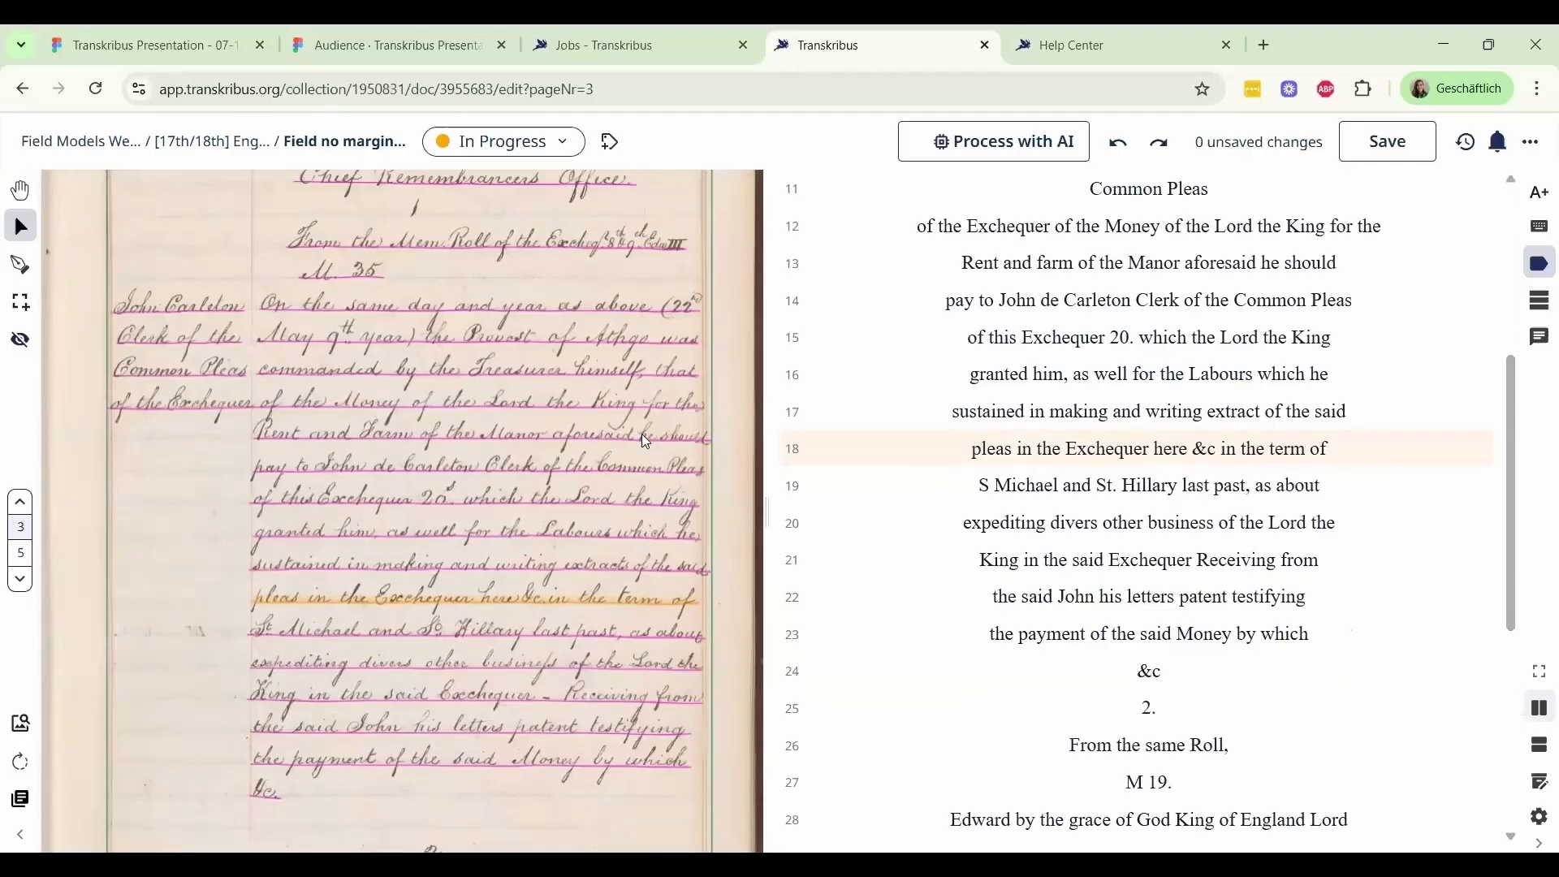
{"action": "scroll", "coordinate": [646, 442], "scroll_direction": "down", "scroll_amount": 2}
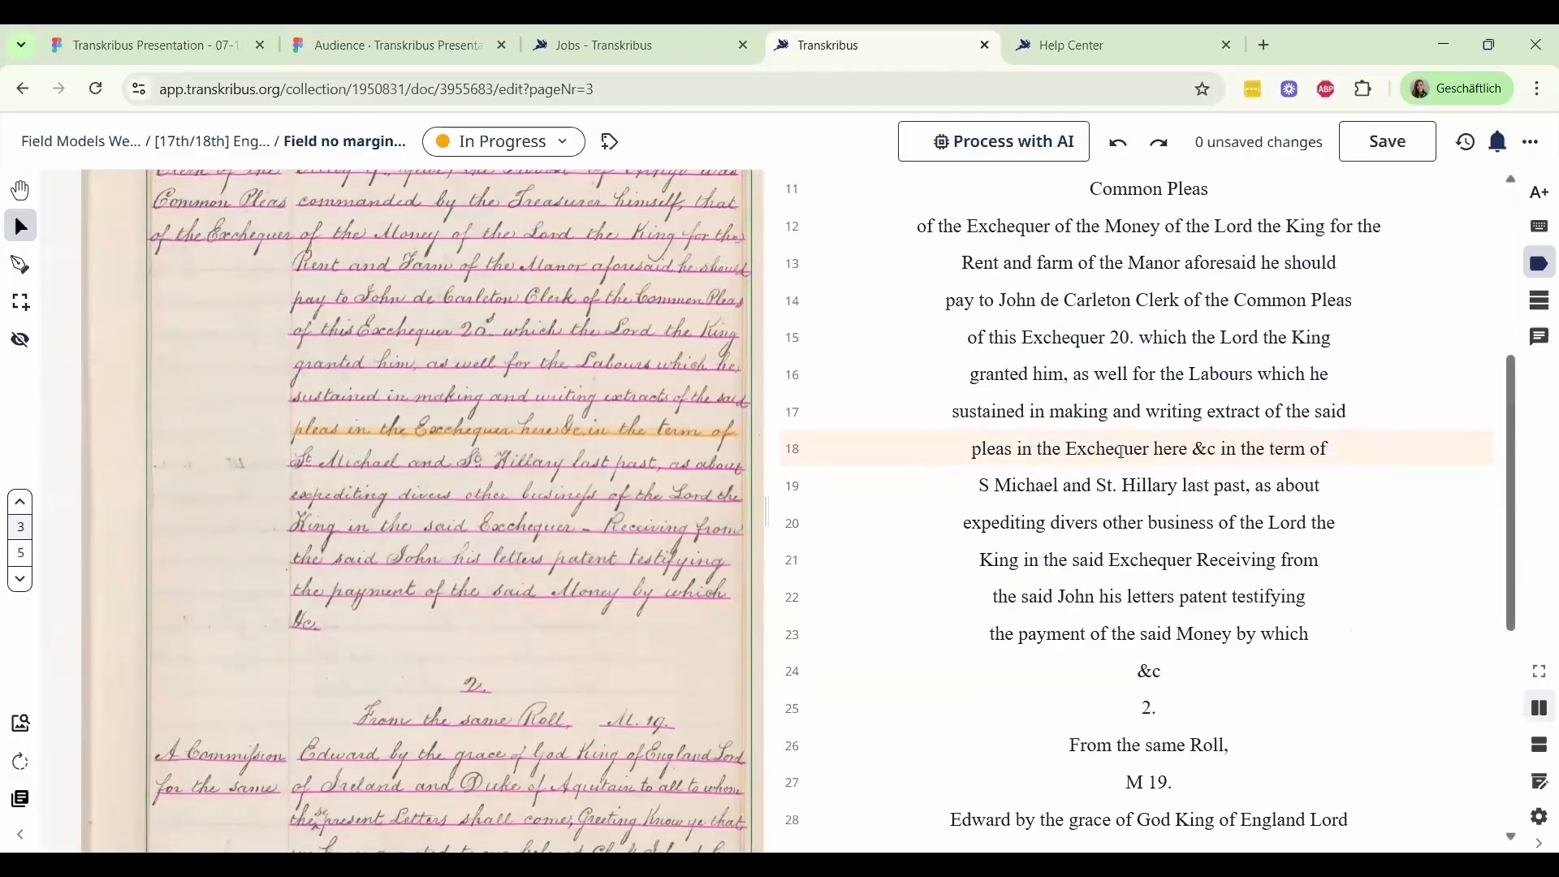
{"action": "left_click", "coordinate": [1019, 448]}
{"action": "scroll", "coordinate": [1267, 601], "scroll_direction": "down", "scroll_amount": 3}
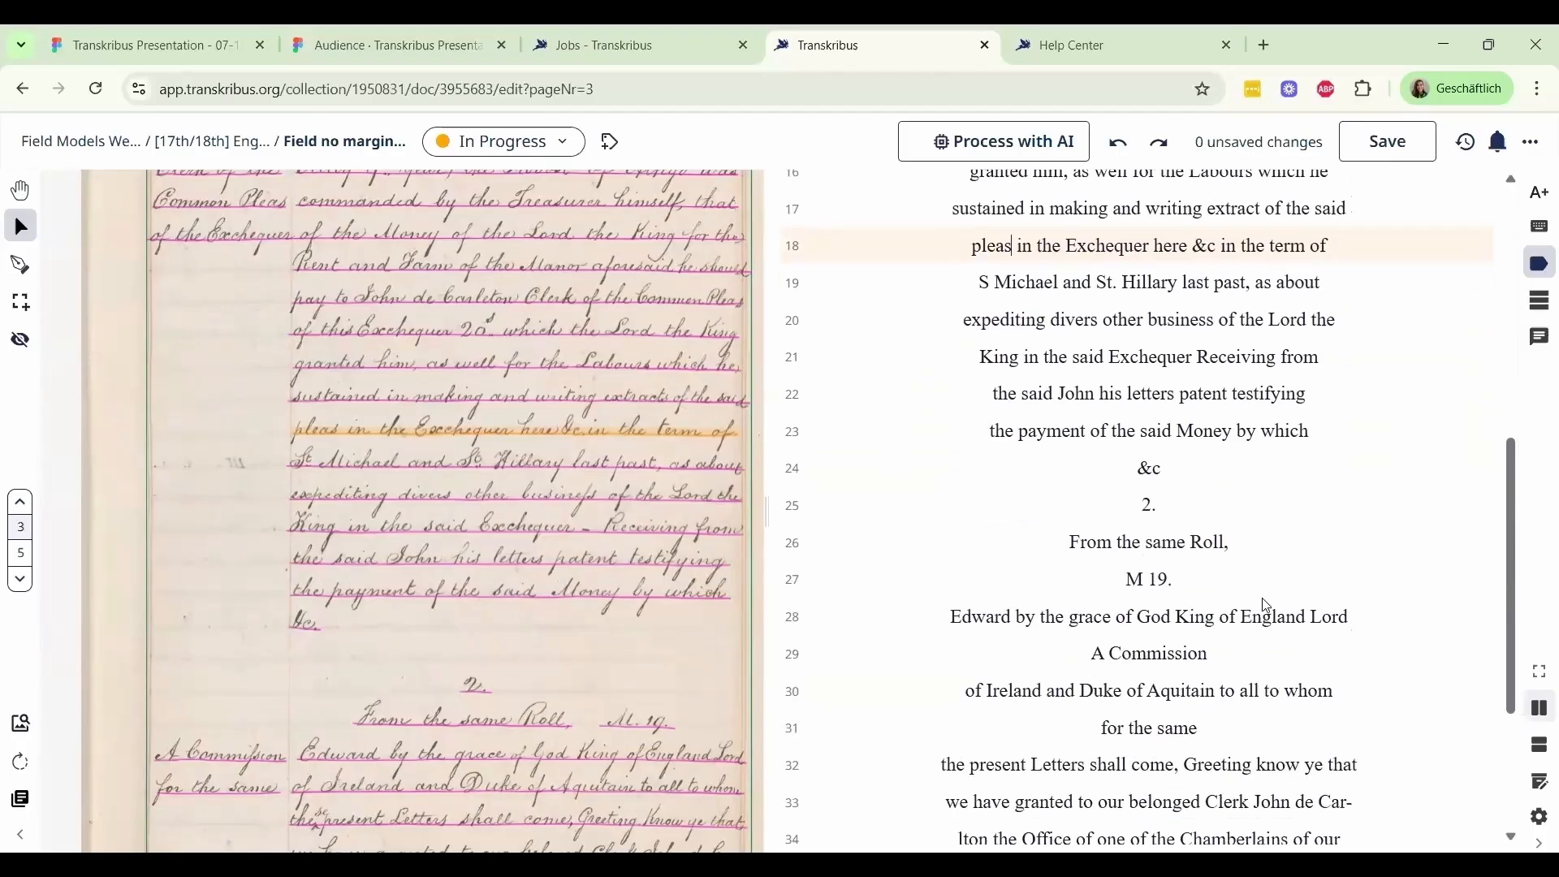
{"action": "scroll", "coordinate": [1269, 605], "scroll_direction": "down", "scroll_amount": 2}
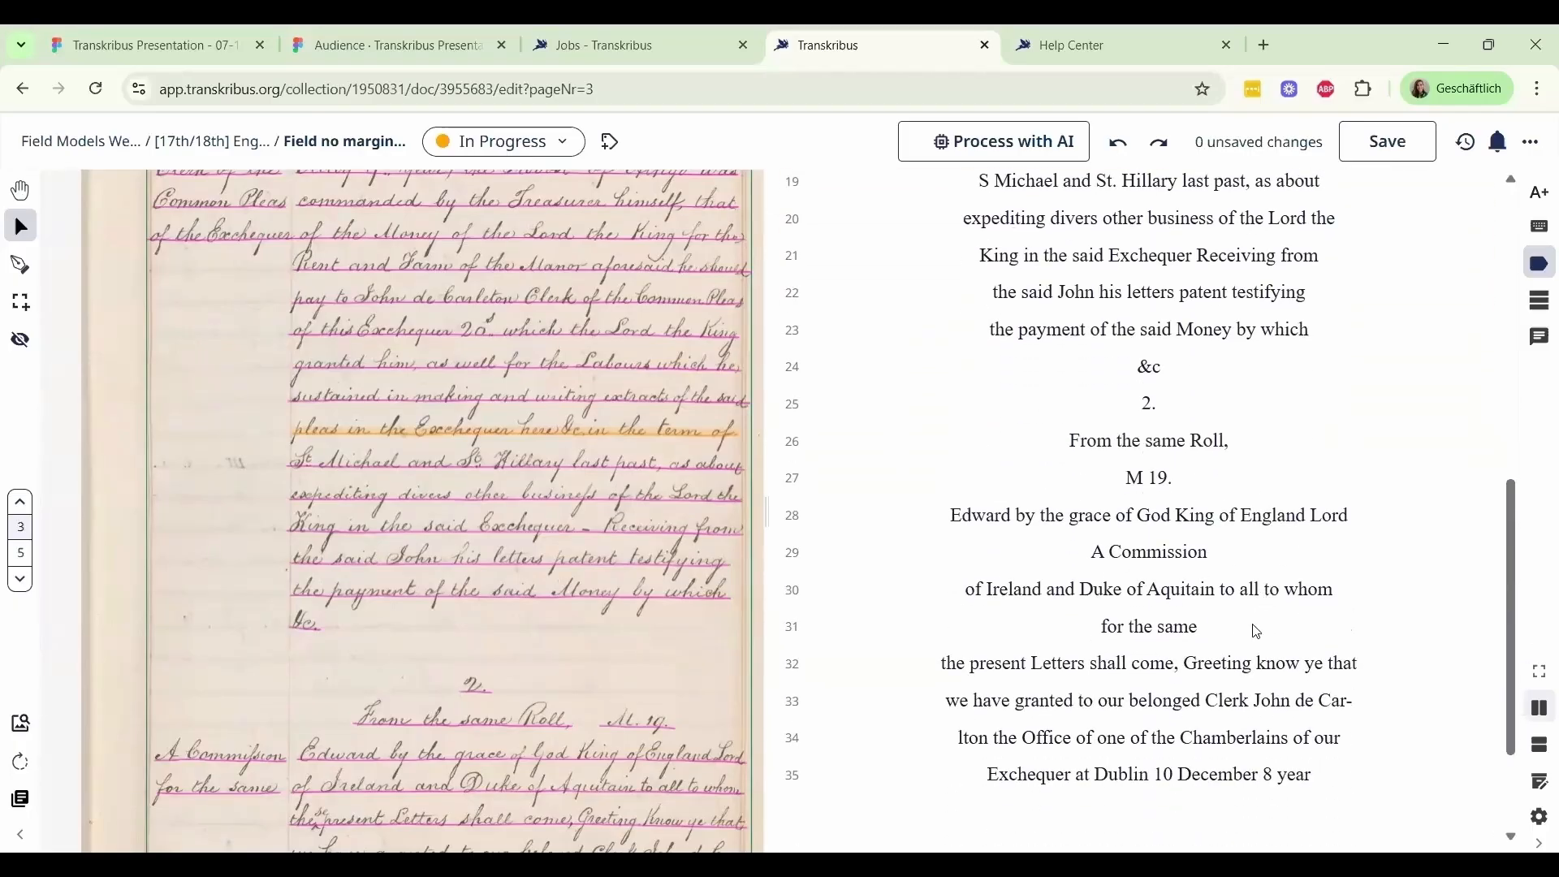
{"action": "scroll", "coordinate": [1255, 629], "scroll_direction": "up", "scroll_amount": 10}
{"action": "scroll", "coordinate": [1246, 632], "scroll_direction": "up", "scroll_amount": 2}
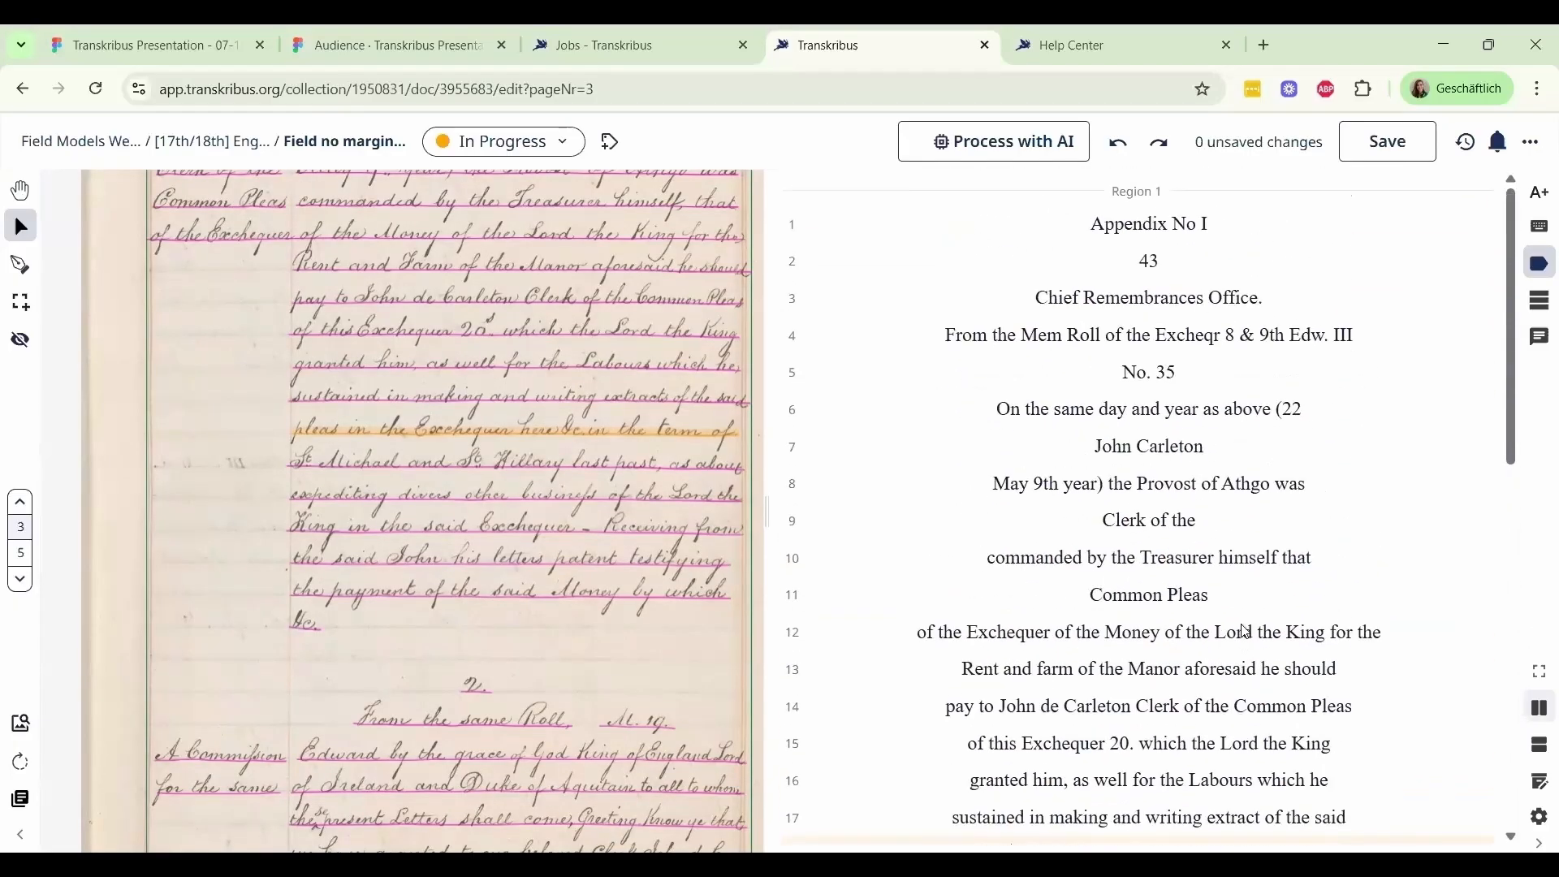
{"action": "scroll", "coordinate": [505, 467], "scroll_direction": "up", "scroll_amount": 2}
{"action": "scroll", "coordinate": [522, 381], "scroll_direction": "up", "scroll_amount": 5}
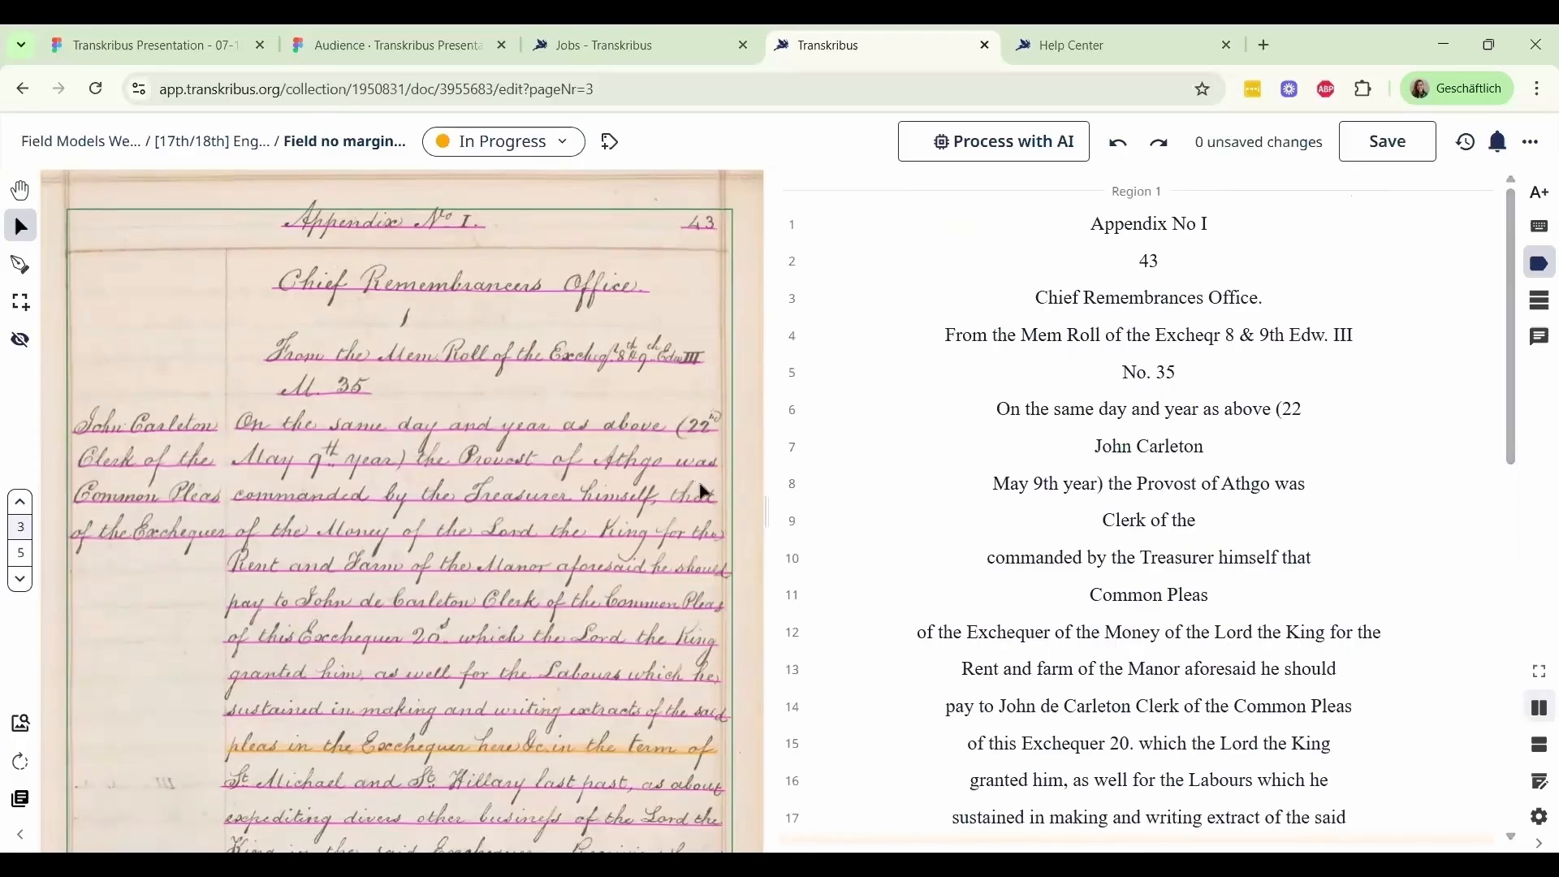
{"action": "left_click_drag", "start_coordinate": [699, 485], "coordinate": [749, 447]}
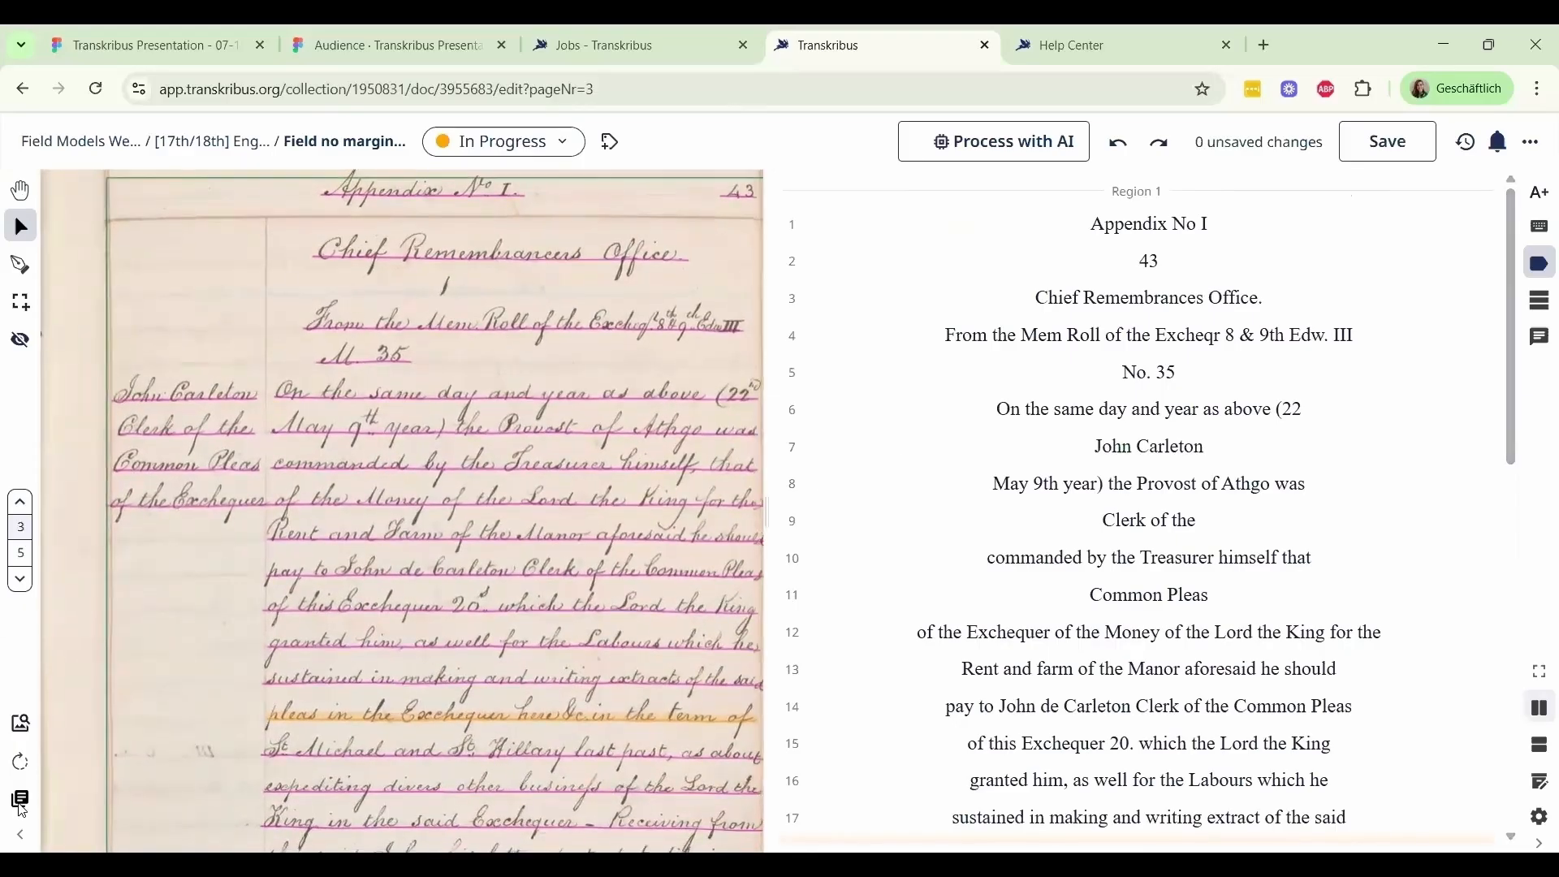
Show the page thumbnails, view page 4 with its transcription, return to page 3 and hide the thumbnails
{"action": "left_click", "coordinate": [20, 802]}
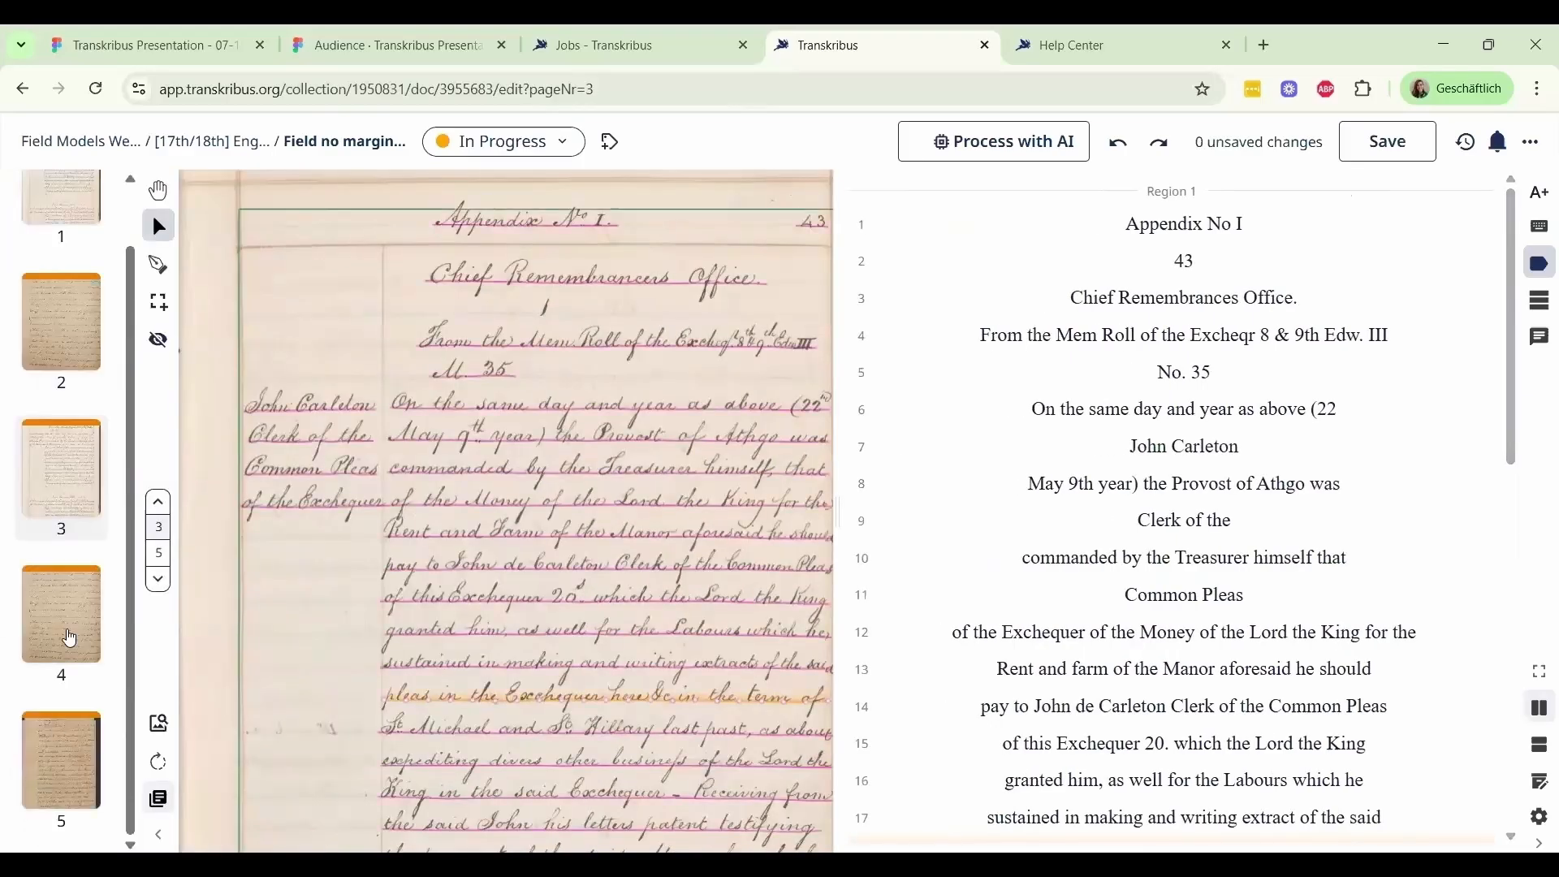
{"action": "left_click", "coordinate": [69, 639]}
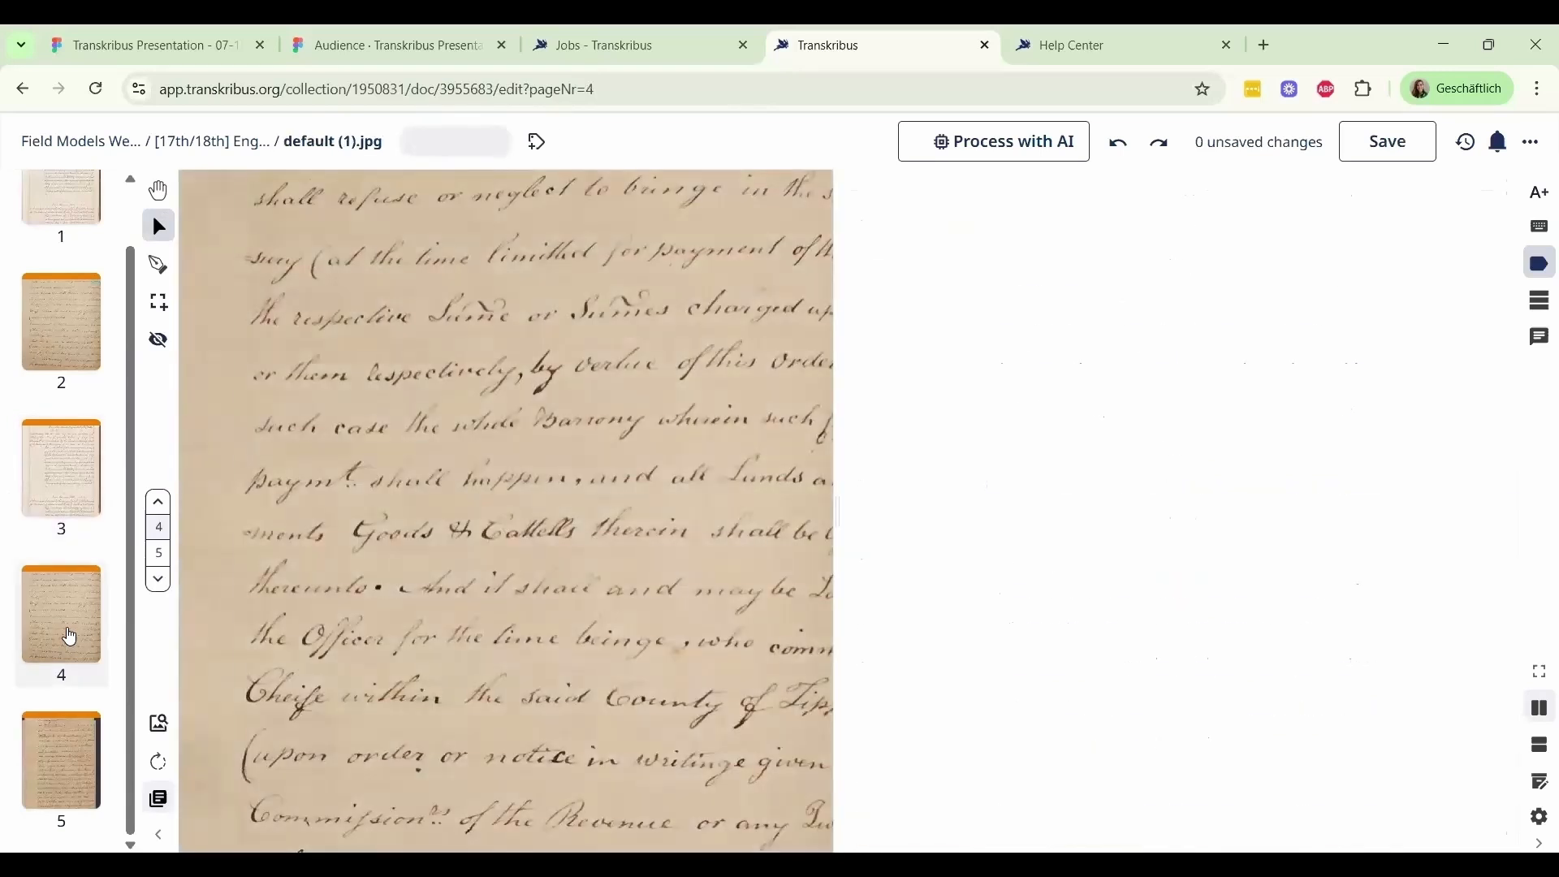
{"action": "left_click_drag", "start_coordinate": [601, 498], "coordinate": [548, 537]}
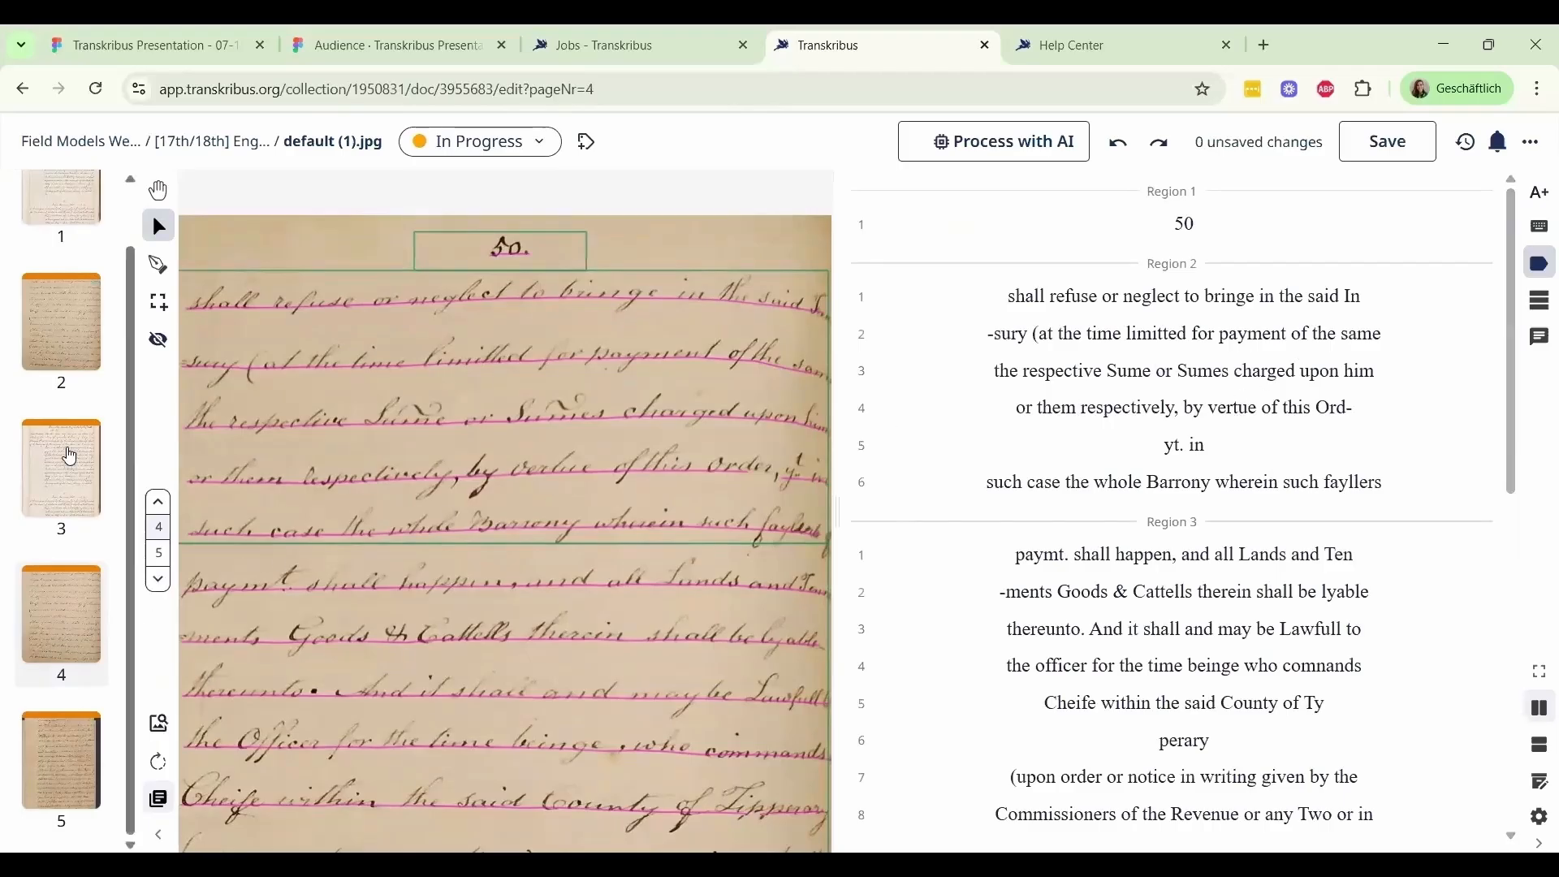
{"action": "left_click", "coordinate": [66, 453]}
{"action": "left_click_drag", "start_coordinate": [270, 476], "coordinate": [361, 431]}
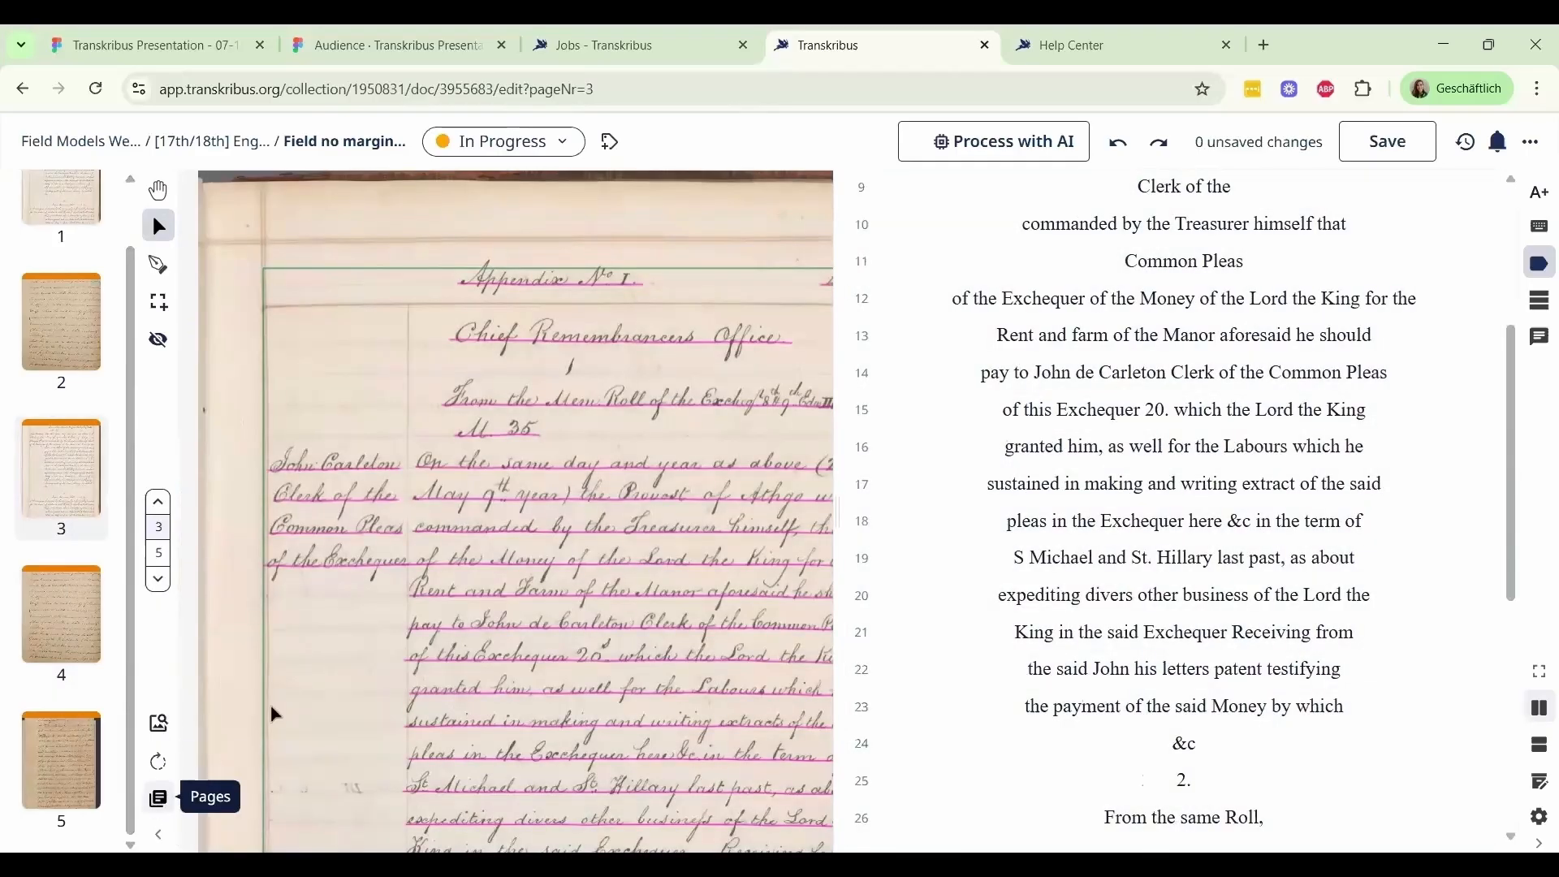
{"action": "left_click", "coordinate": [158, 798]}
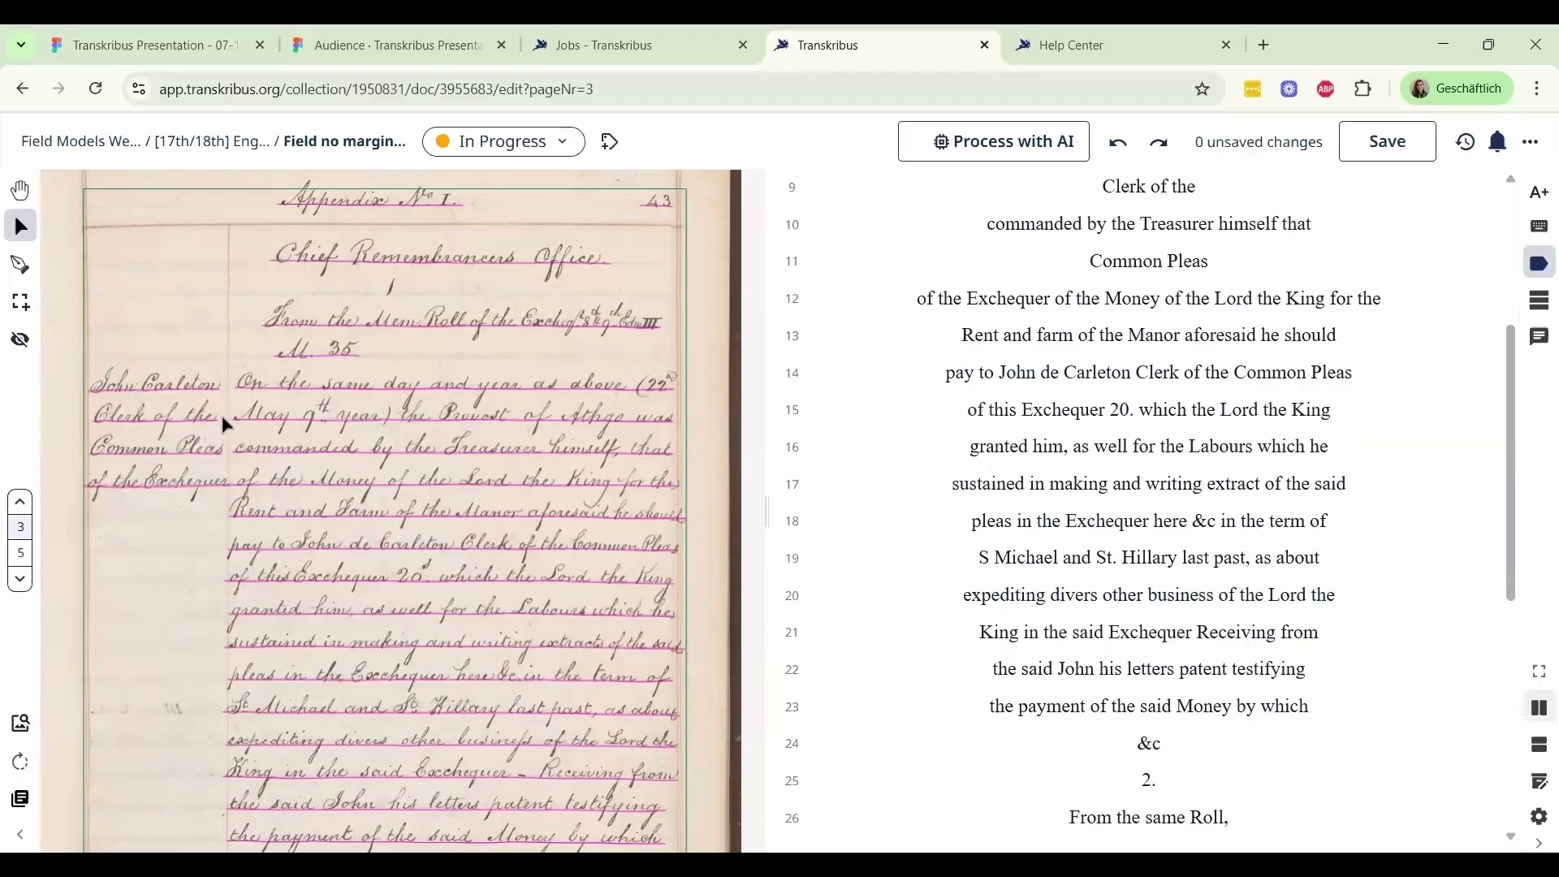
Shrink the page's text region by moving its left edge to the column line, excluding the margin notes
{"action": "left_click", "coordinate": [201, 312]}
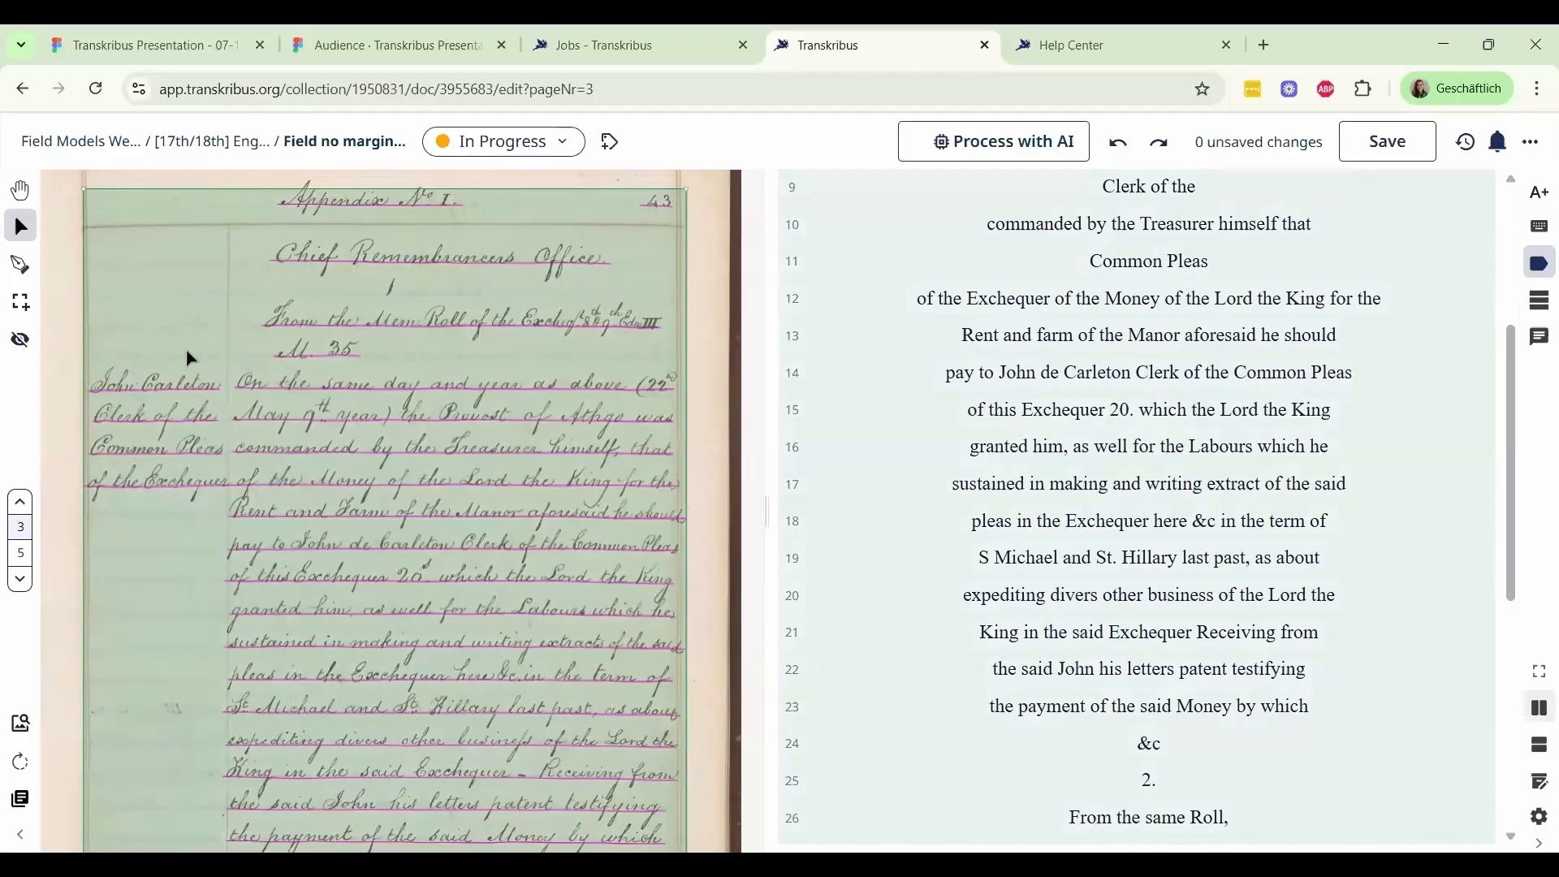
{"action": "left_click_drag", "start_coordinate": [148, 424], "coordinate": [153, 396]}
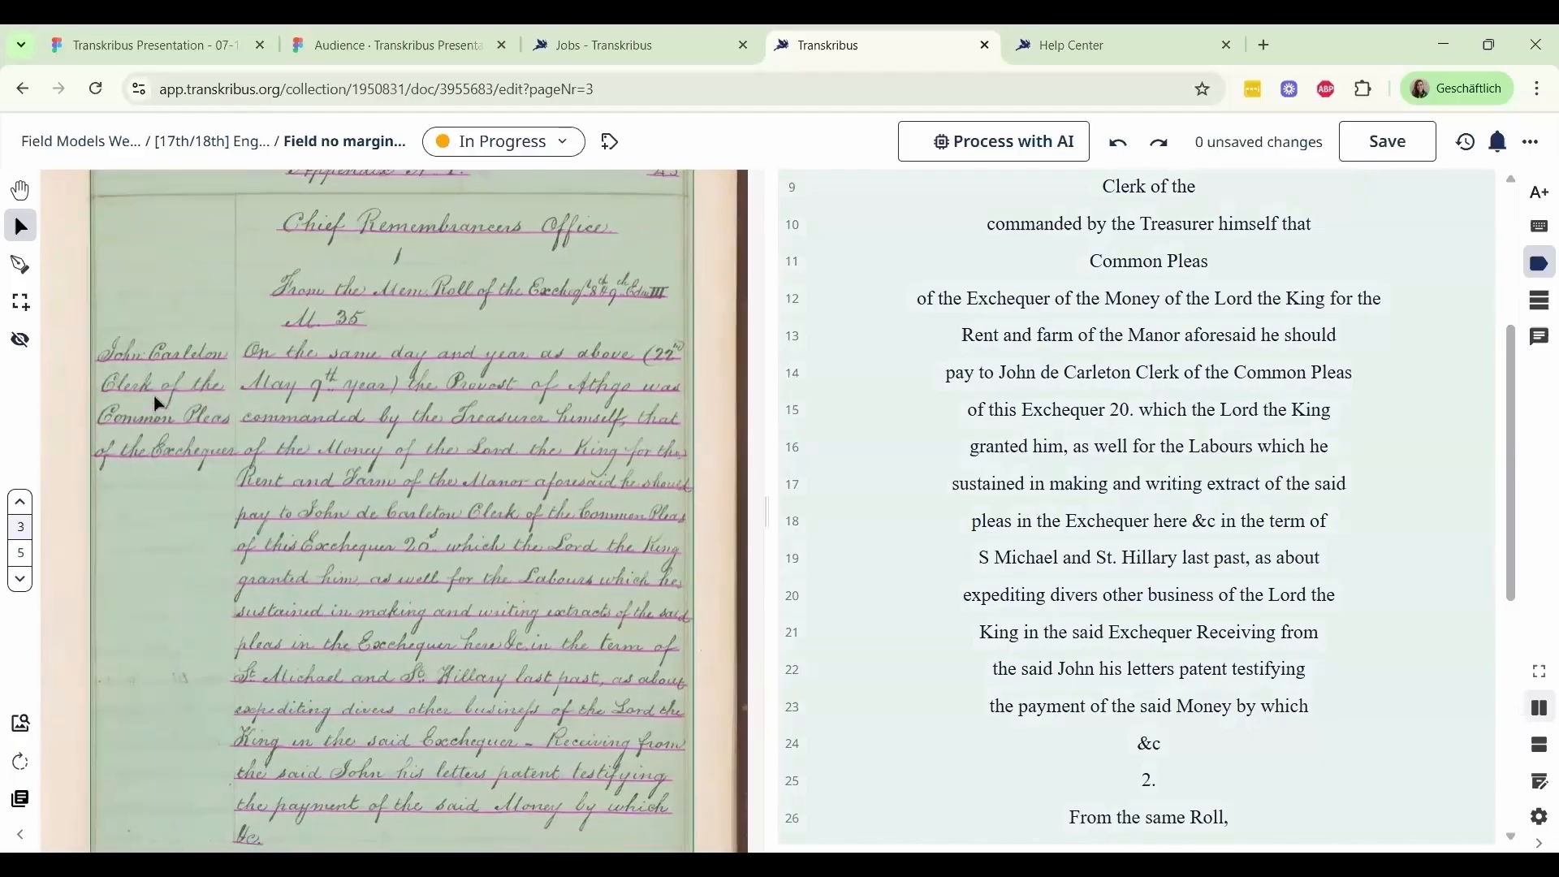
{"action": "scroll", "coordinate": [148, 470], "scroll_direction": "down", "scroll_amount": 1}
{"action": "scroll", "coordinate": [148, 499], "scroll_direction": "up", "scroll_amount": 1}
{"action": "scroll", "coordinate": [130, 630], "scroll_direction": "up", "scroll_amount": 1}
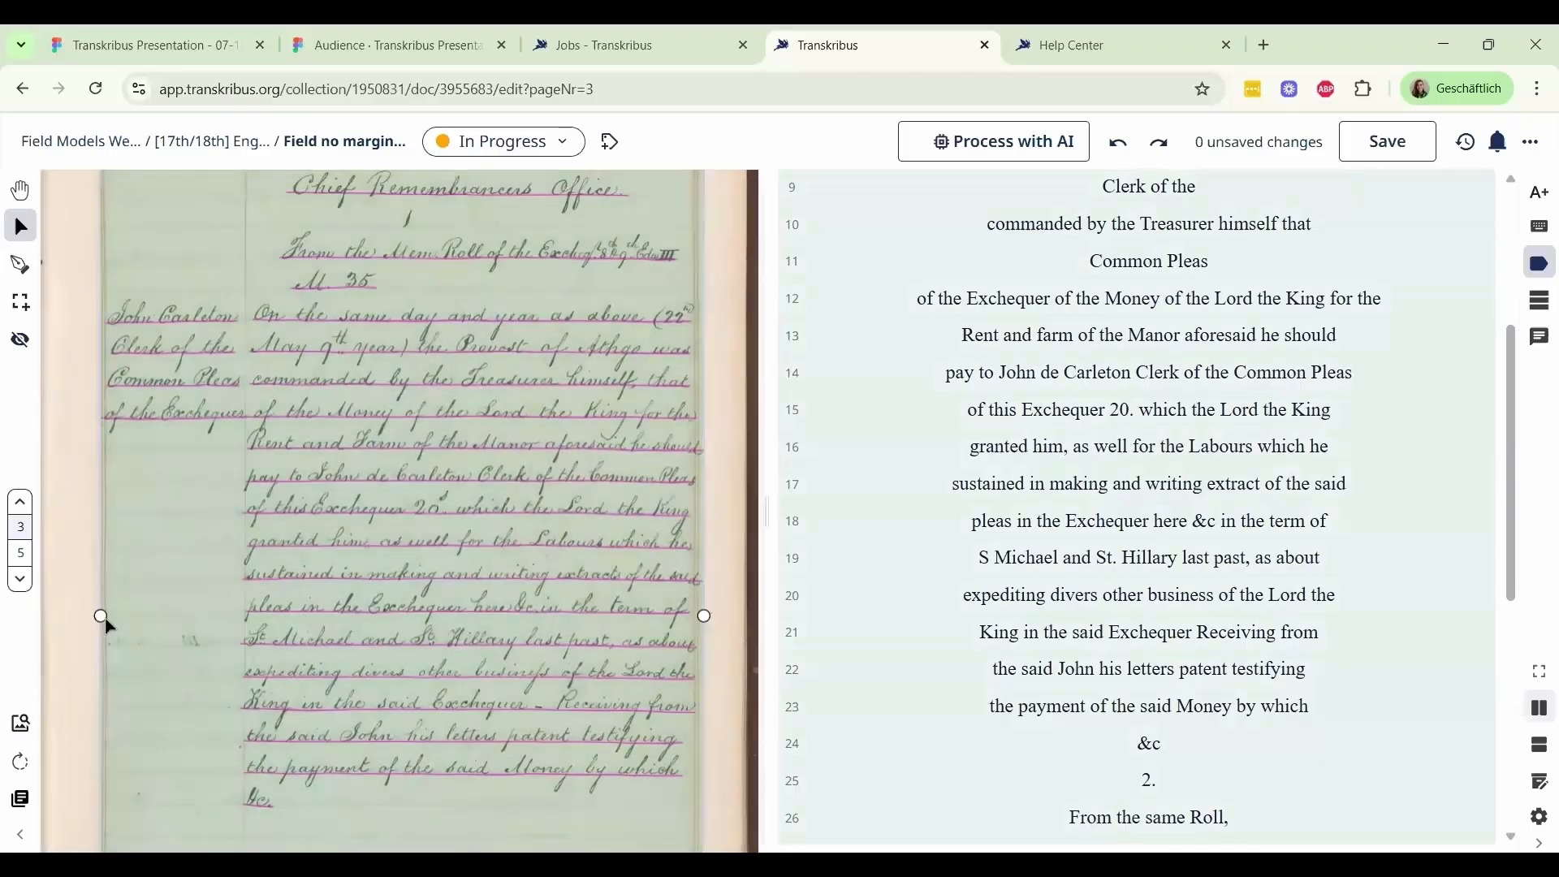
{"action": "left_click_drag", "start_coordinate": [132, 619], "coordinate": [242, 623]}
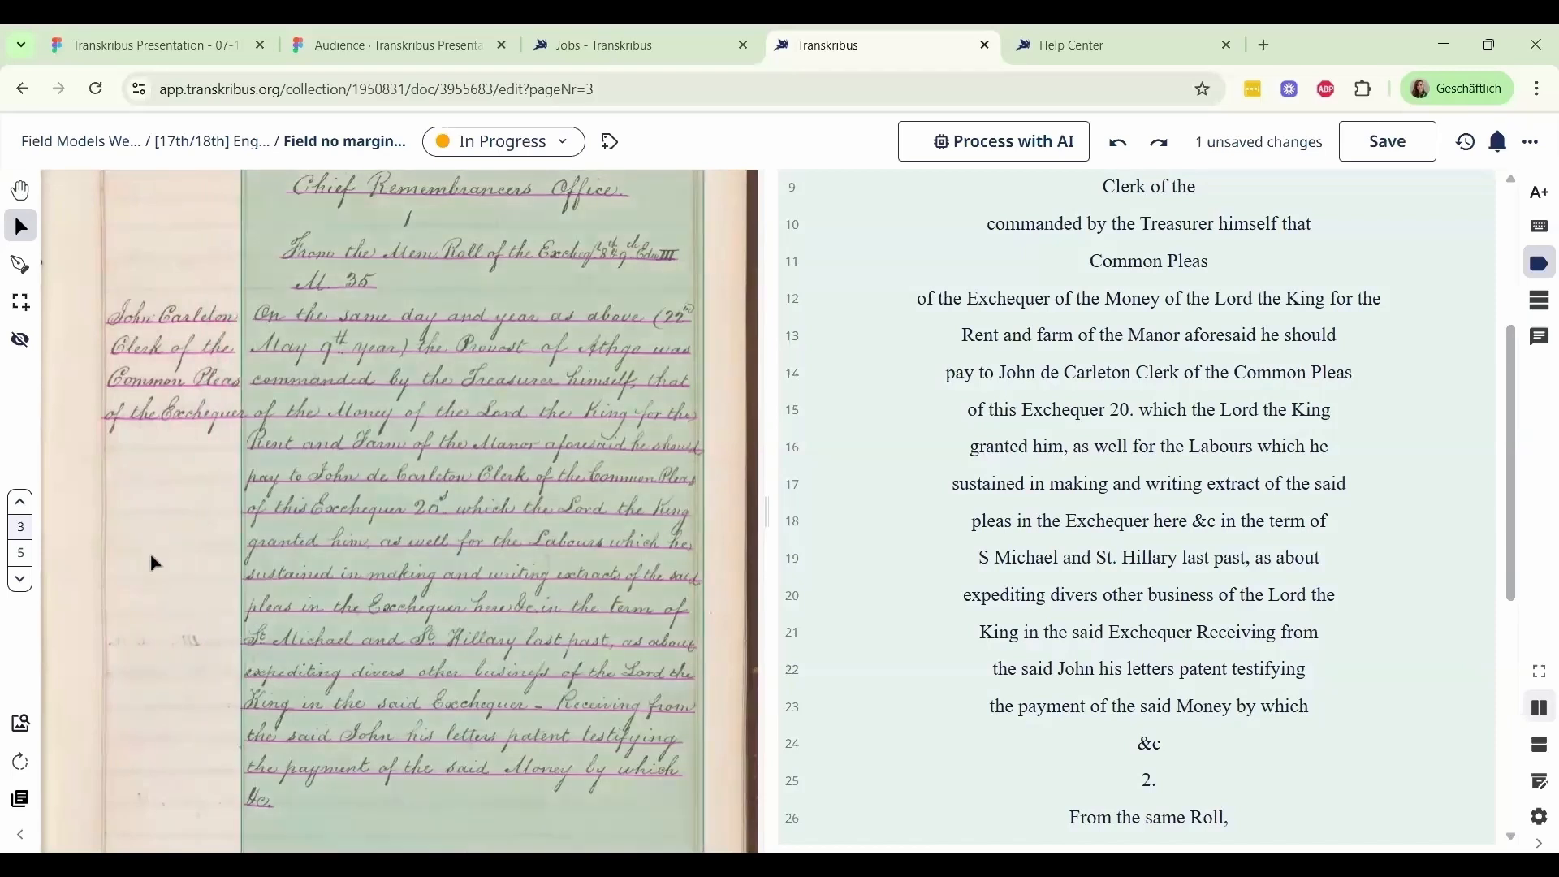
Add a text region around the upper four-line margin note ending in "of the Exchequer" and review the regrouped transcription
{"action": "scroll", "coordinate": [155, 563], "scroll_direction": "up", "scroll_amount": 2}
{"action": "scroll", "coordinate": [76, 379], "scroll_direction": "up", "scroll_amount": 1}
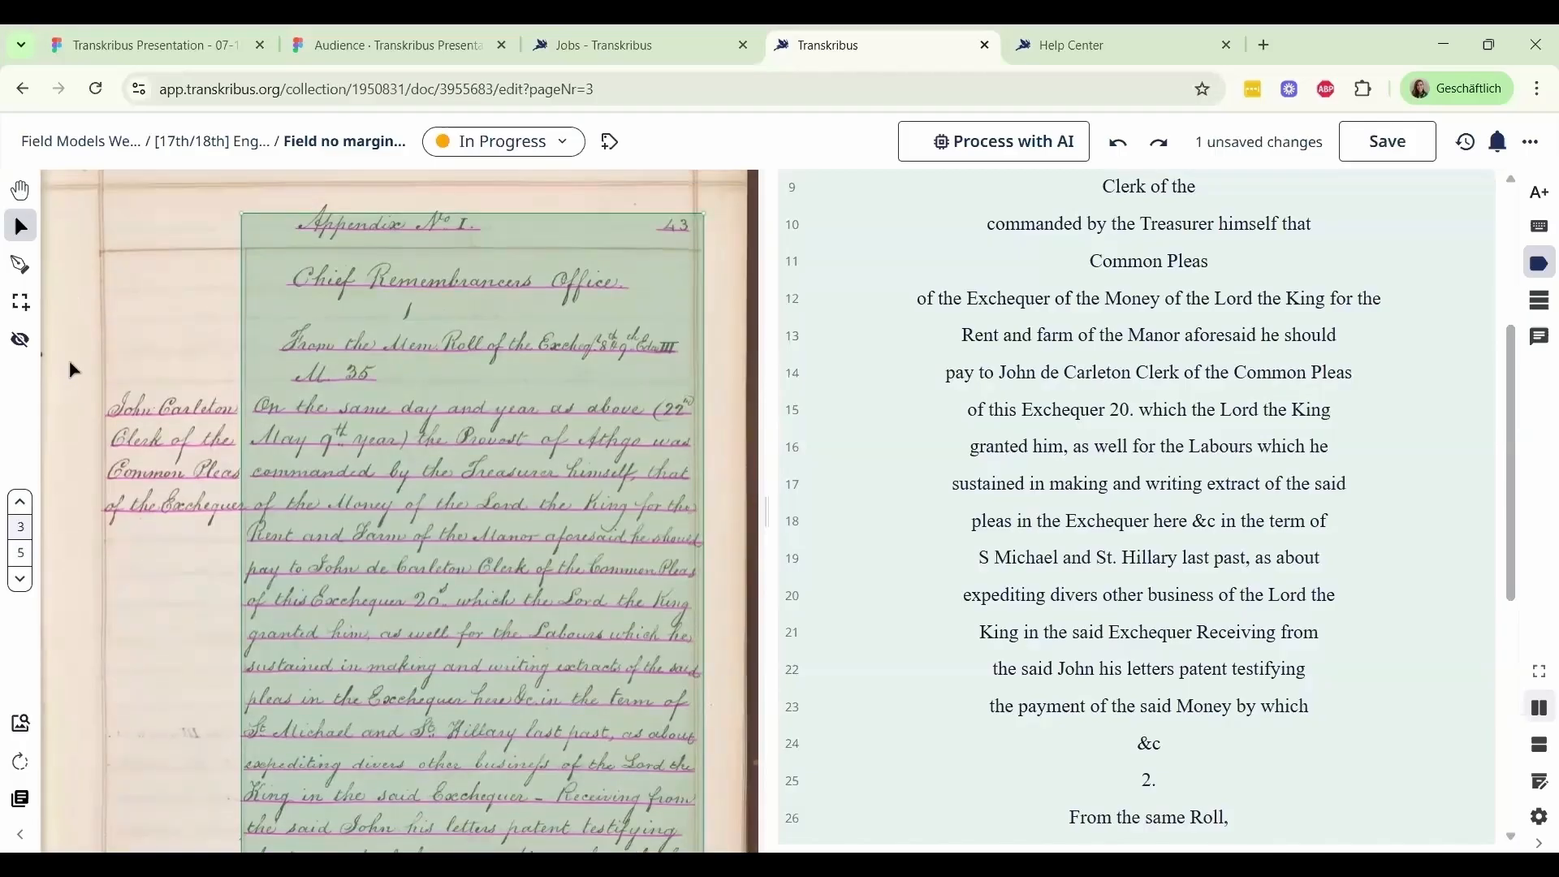
{"action": "scroll", "coordinate": [73, 370], "scroll_direction": "up", "scroll_amount": 1}
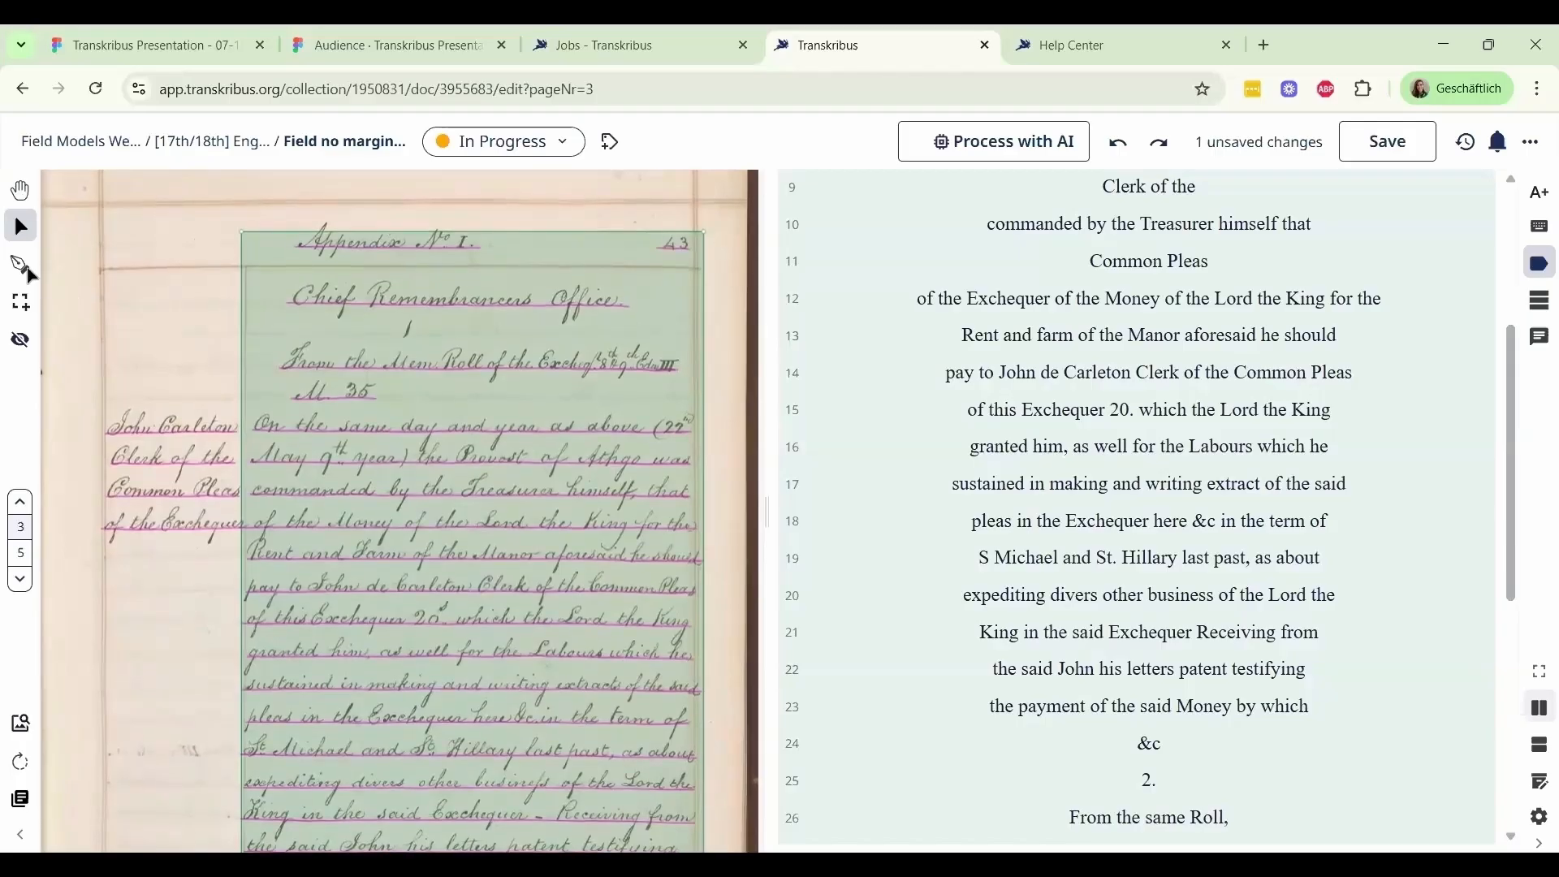
{"action": "left_click", "coordinate": [21, 301]}
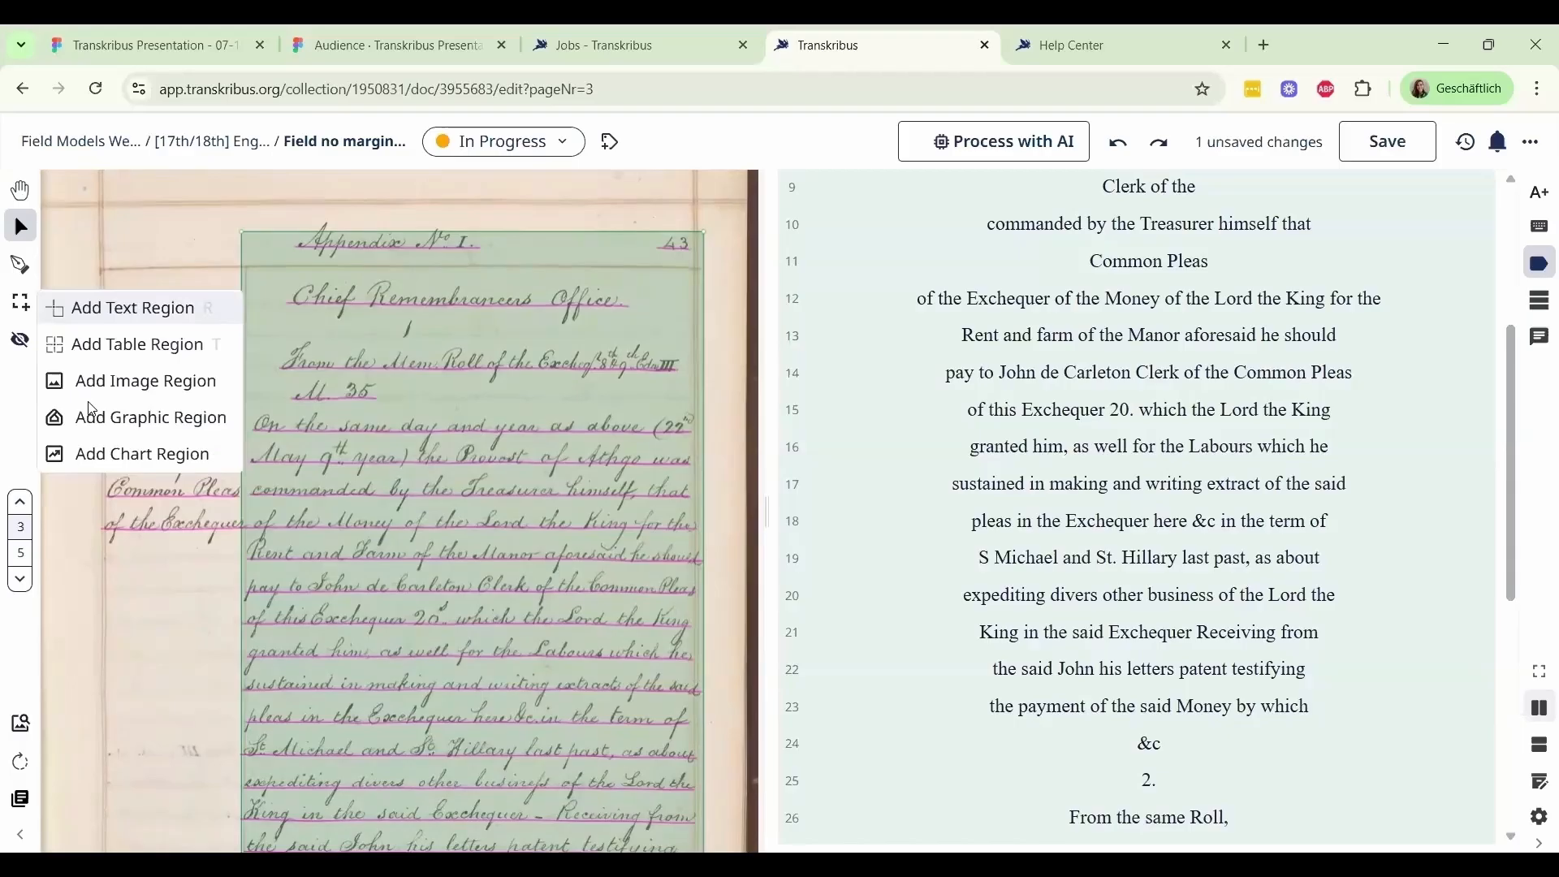
{"action": "left_click", "coordinate": [90, 407]}
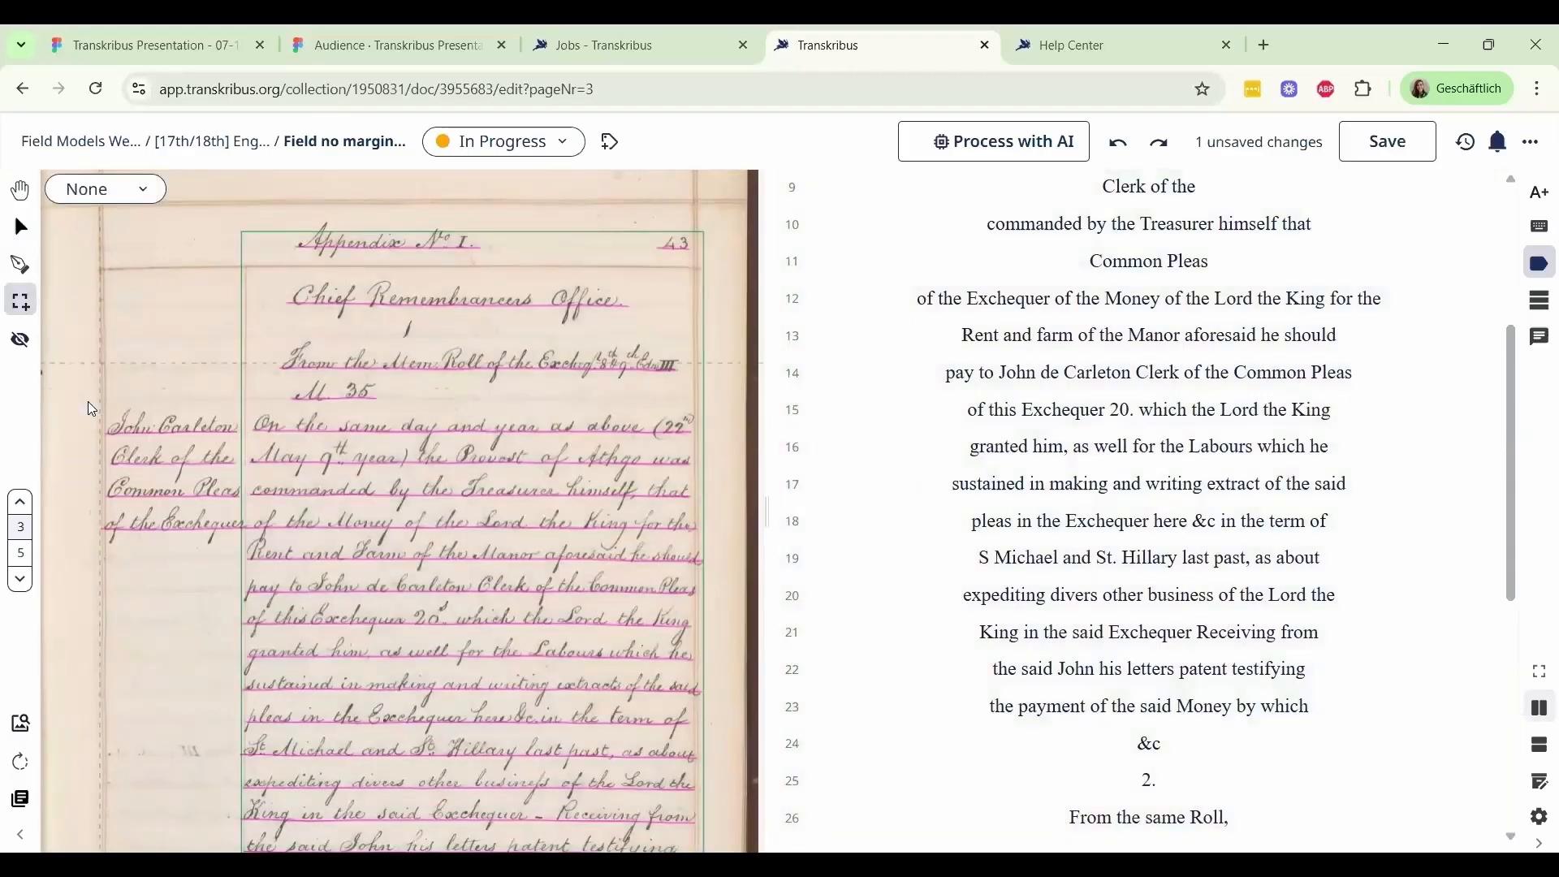
{"action": "left_click_drag", "start_coordinate": [91, 401], "coordinate": [244, 540]}
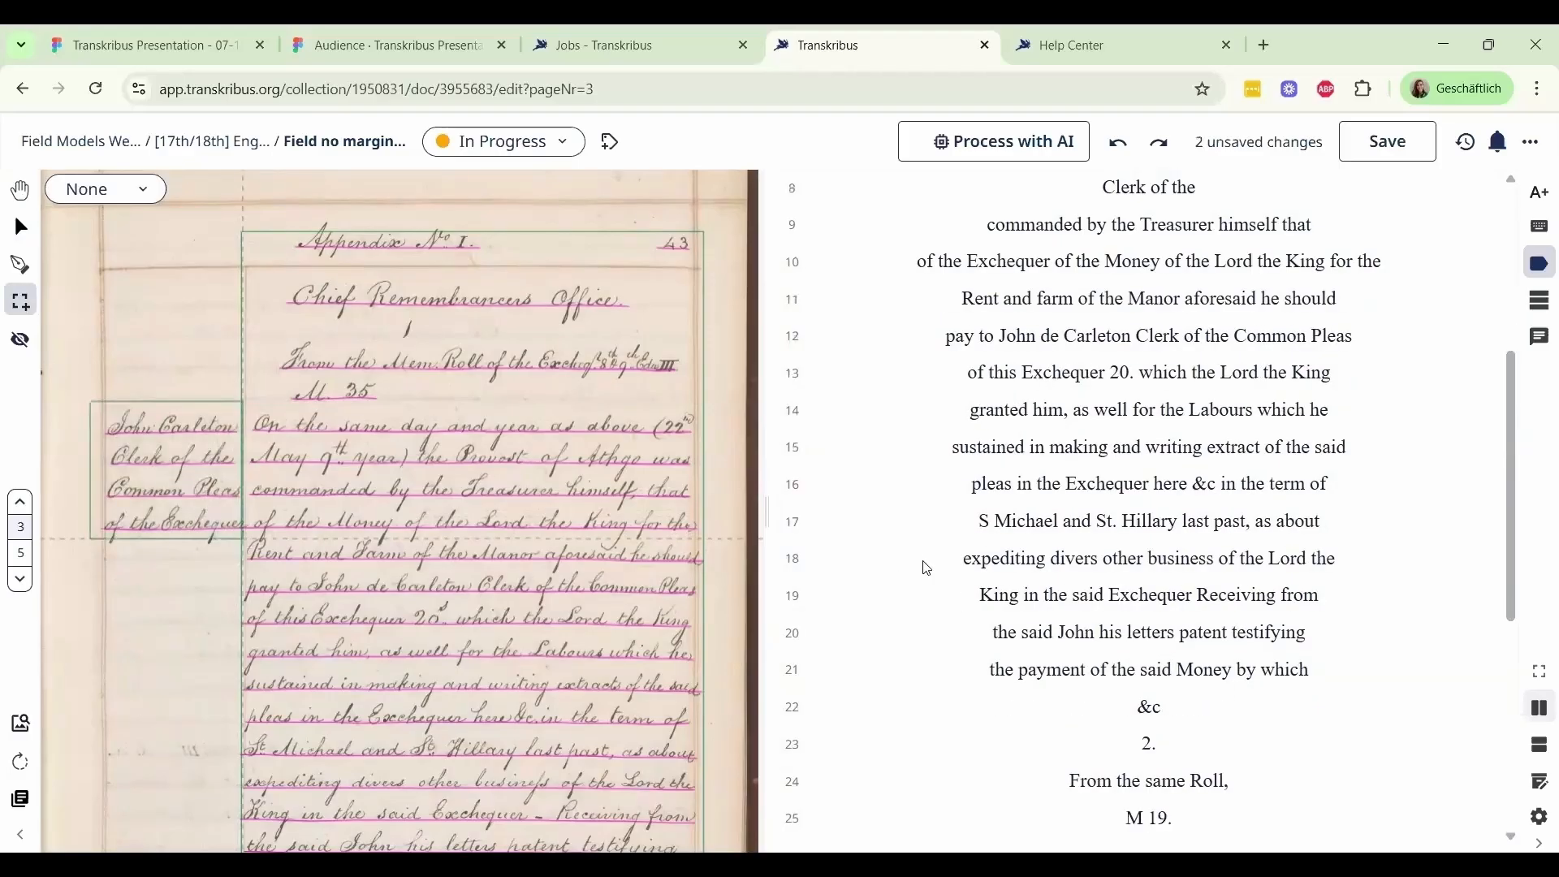
{"action": "scroll", "coordinate": [856, 550], "scroll_direction": "up", "scroll_amount": 4}
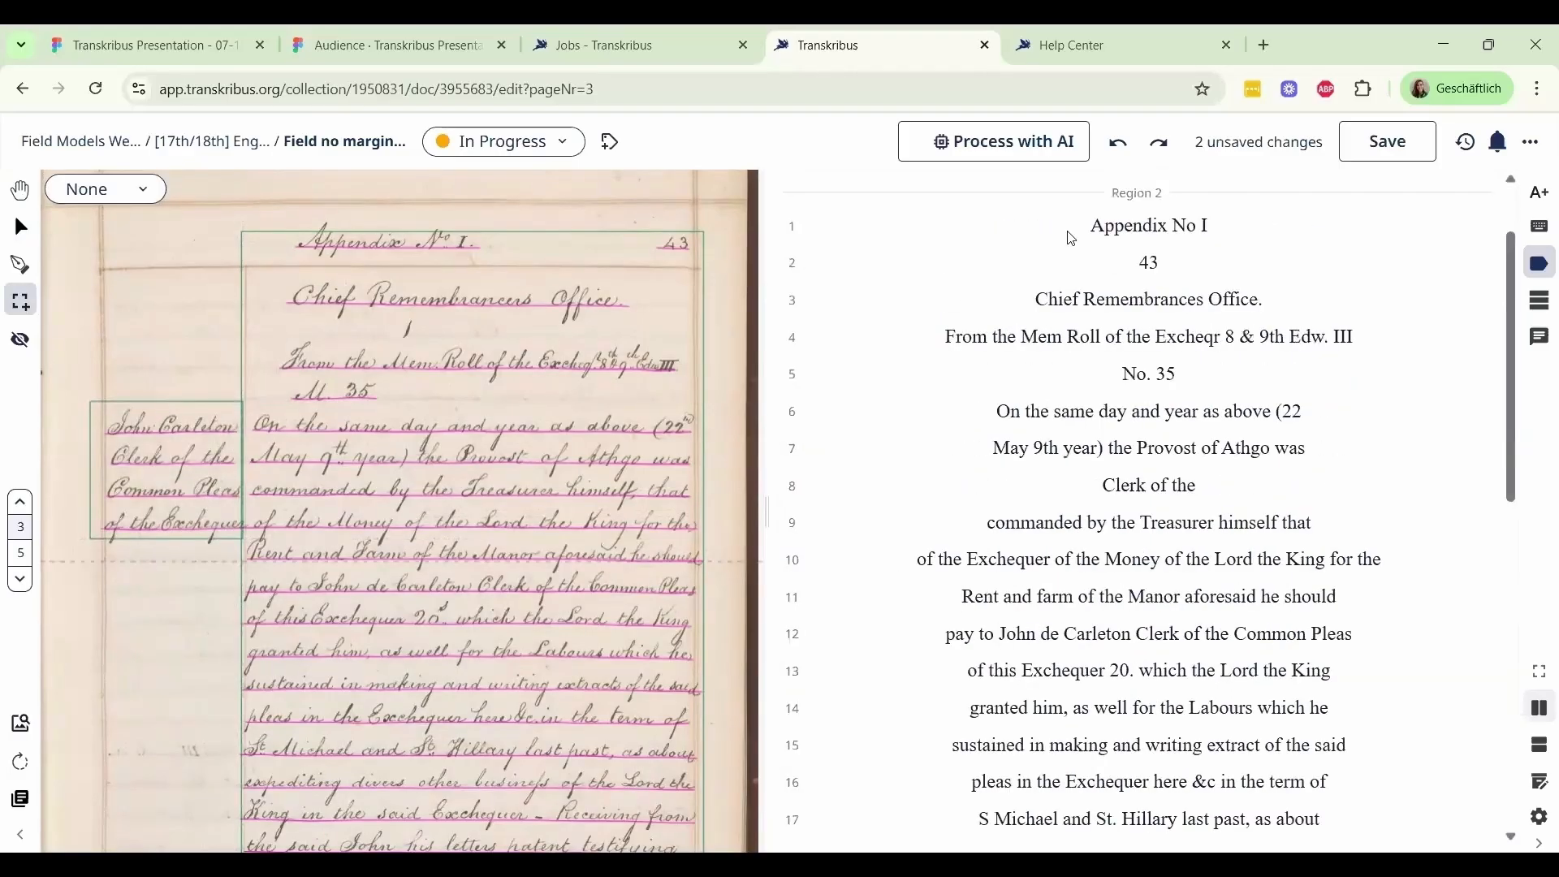
{"action": "scroll", "coordinate": [1071, 236], "scroll_direction": "up", "scroll_amount": 2}
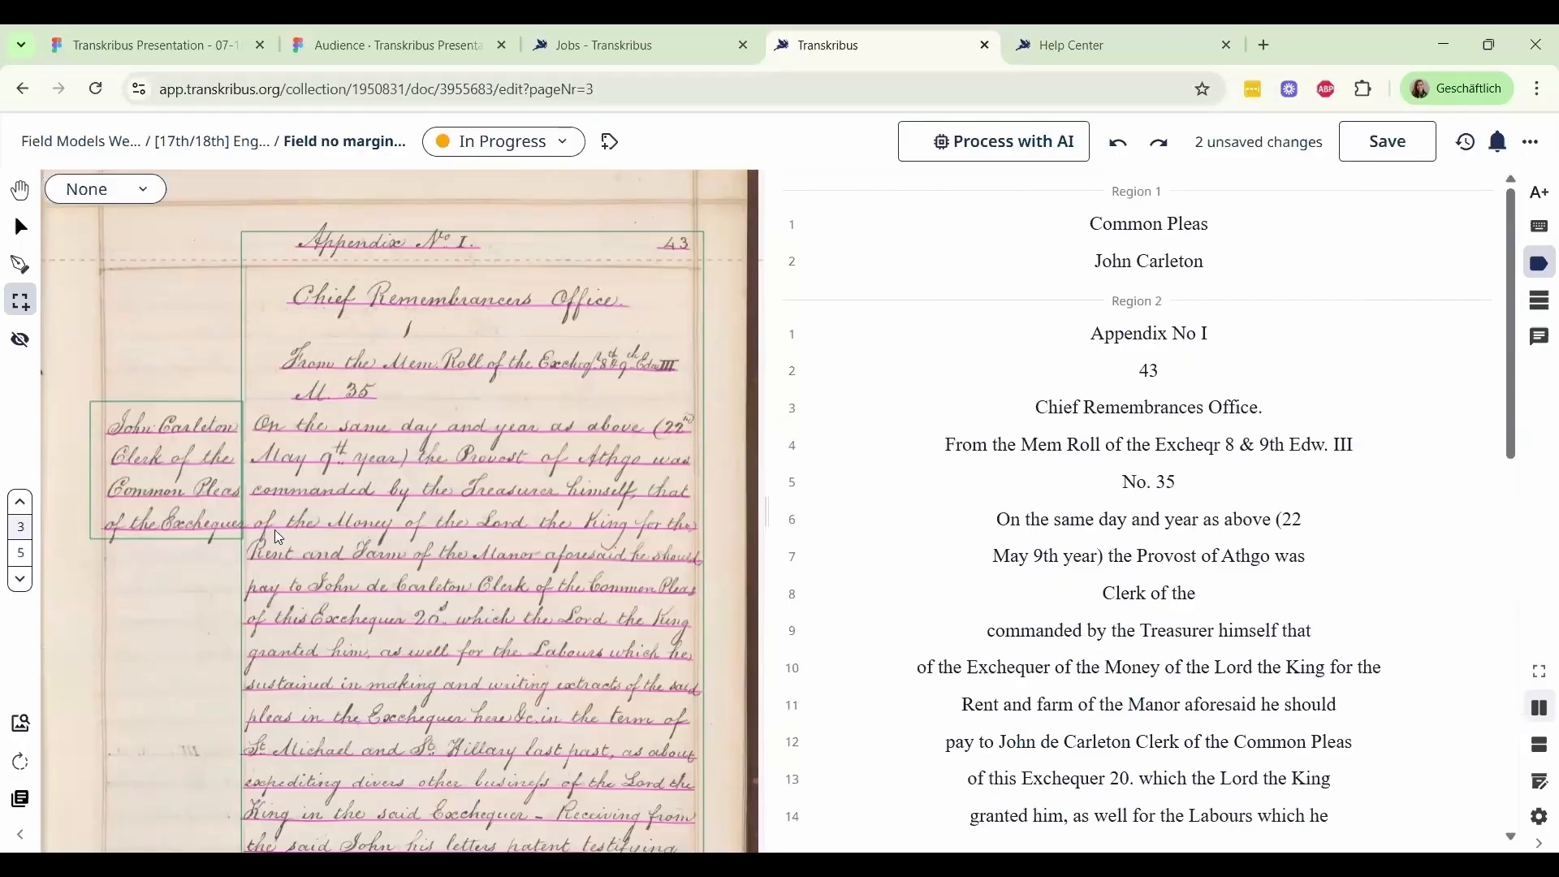
Add a second text region around the lower margin note "A Commission for the same" and return to selection mode
{"action": "scroll", "coordinate": [1137, 520], "scroll_direction": "down", "scroll_amount": 1}
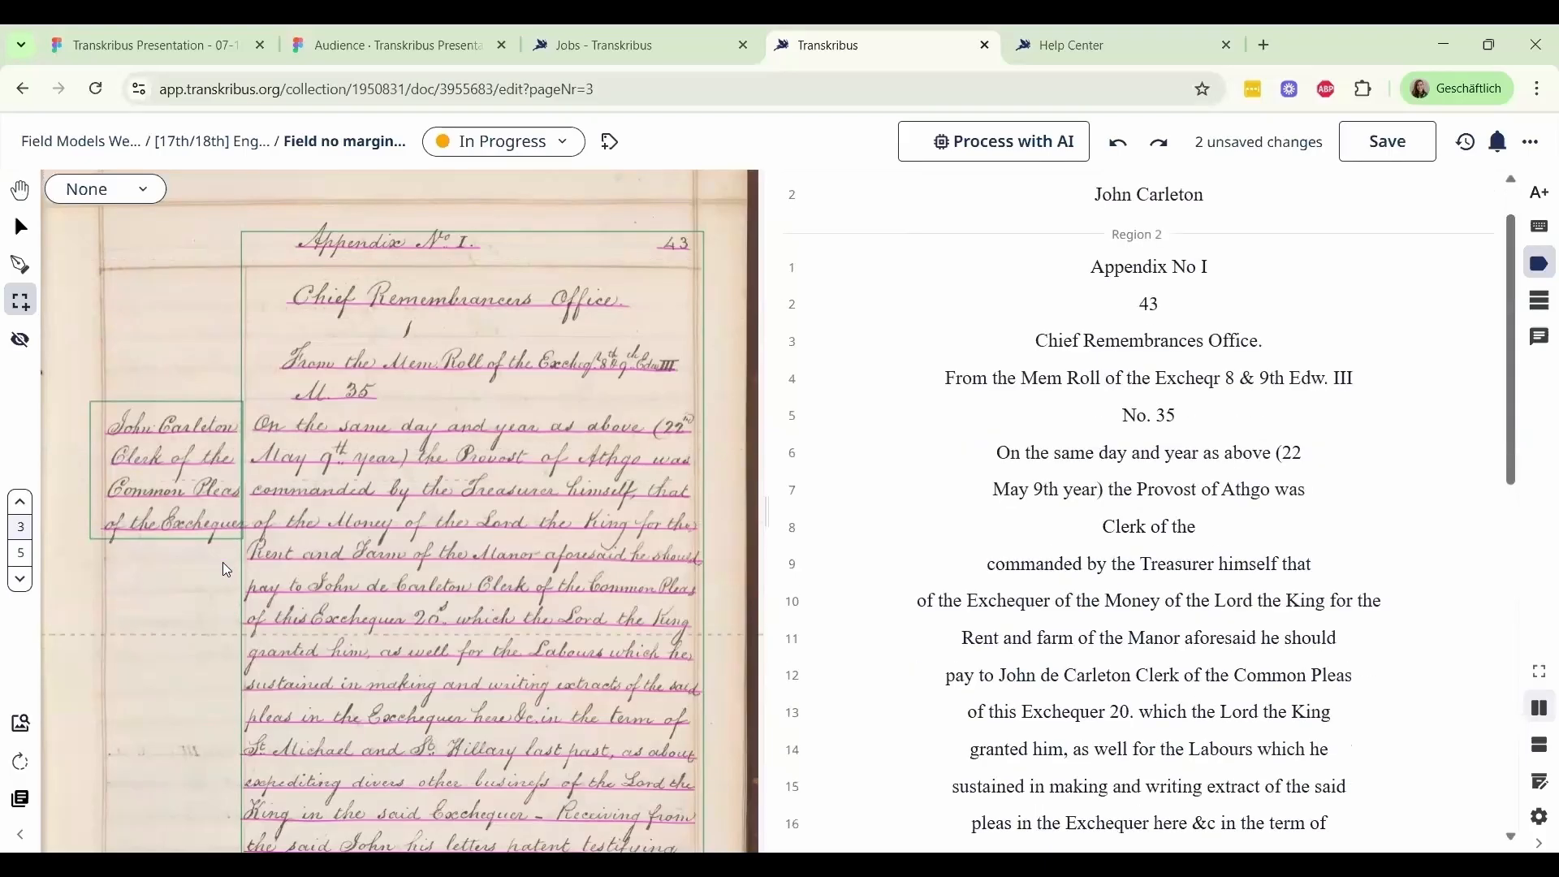
{"action": "scroll", "coordinate": [1137, 520], "scroll_direction": "down", "scroll_amount": 8}
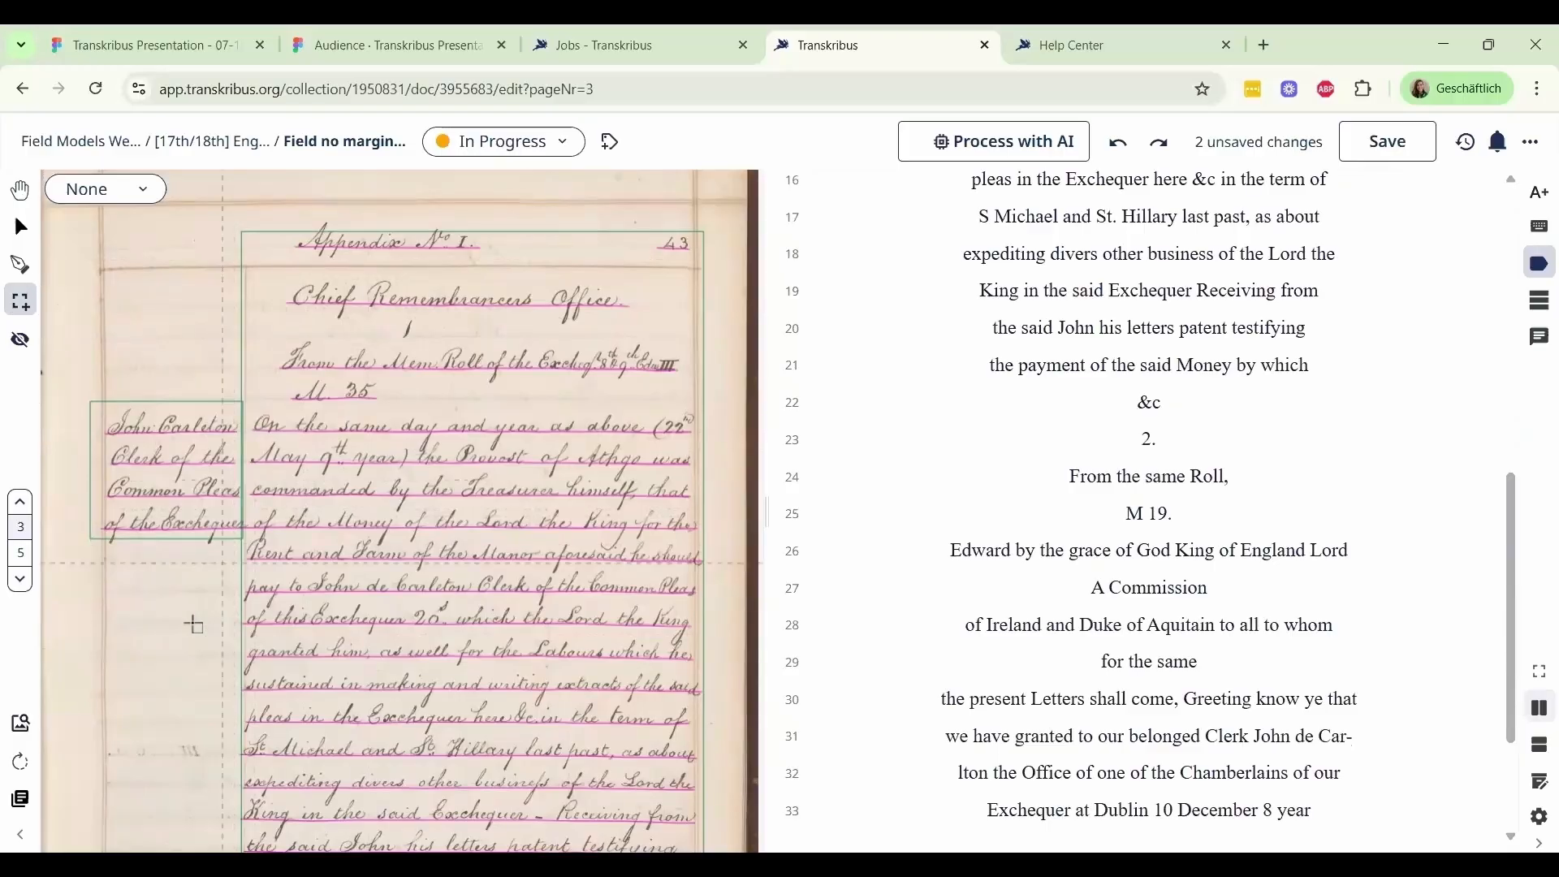
{"action": "left_click", "coordinate": [21, 227]}
{"action": "scroll", "coordinate": [194, 612], "scroll_direction": "down", "scroll_amount": 4}
{"action": "left_click", "coordinate": [20, 302]}
{"action": "left_click", "coordinate": [122, 307]}
{"action": "left_click_drag", "start_coordinate": [193, 612], "coordinate": [315, 687]}
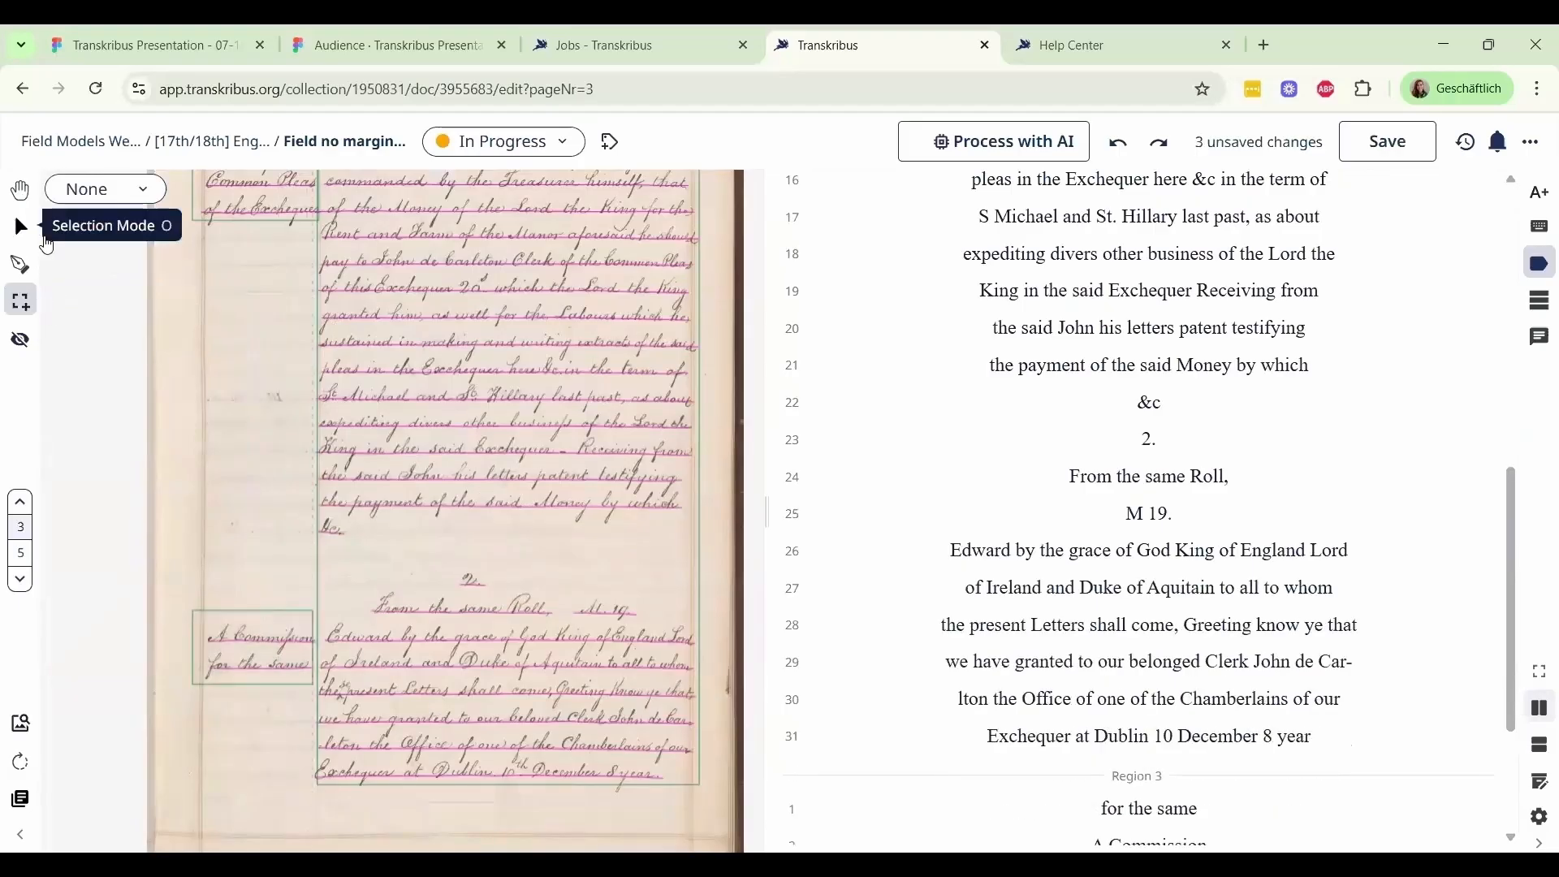
{"action": "key", "text": "o"}
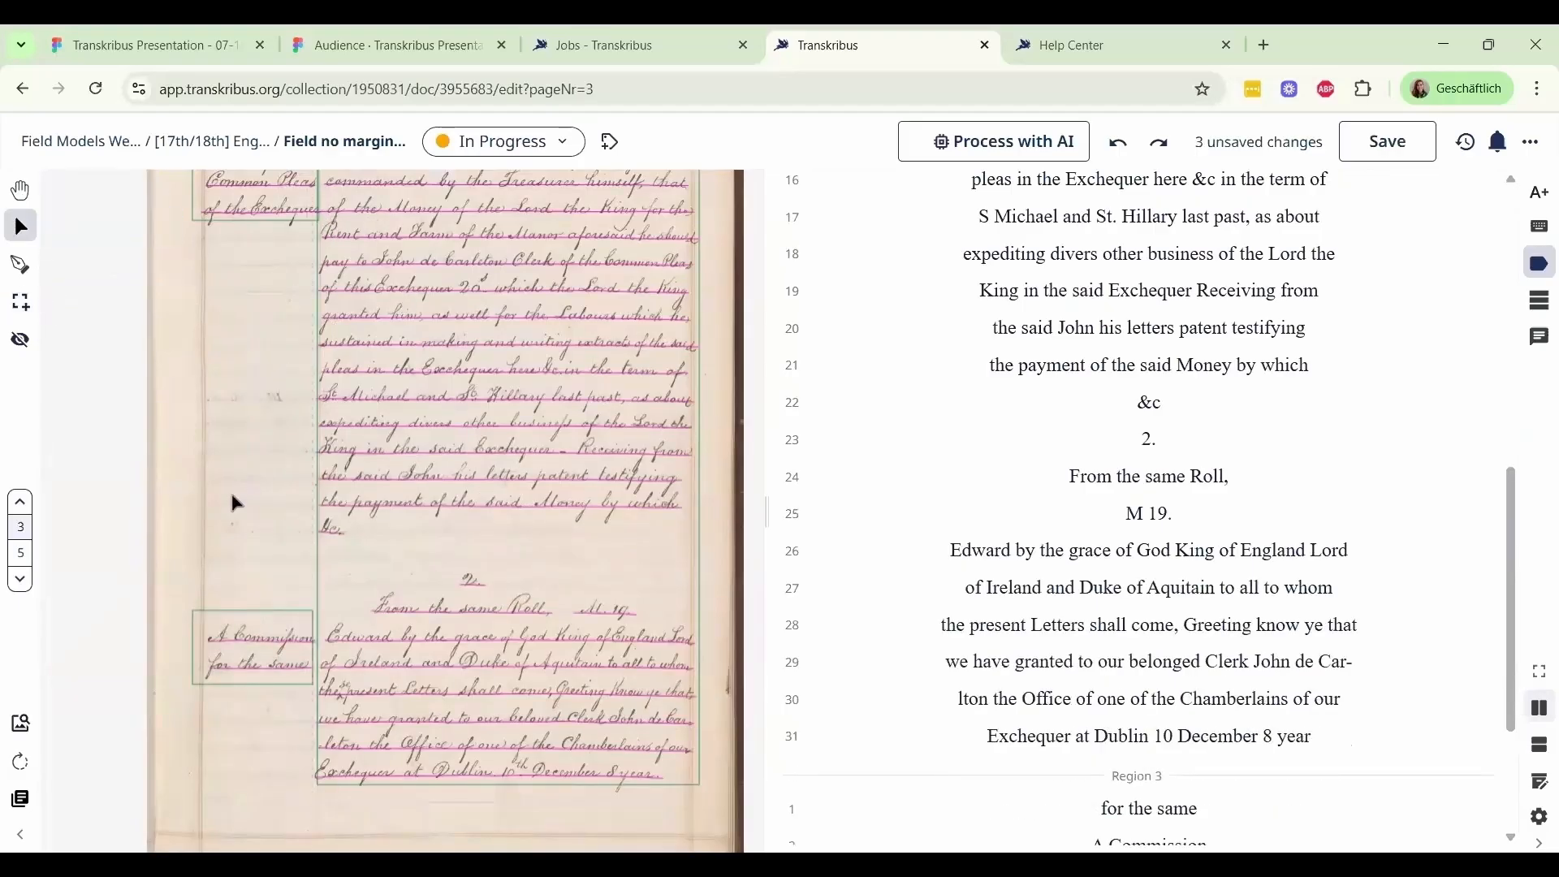
Split the baseline running across both columns at the column line, separating the margin's "of the Exchequer" from "of the Money of the Lord"
{"action": "scroll", "coordinate": [250, 499], "scroll_direction": "up", "scroll_amount": 3}
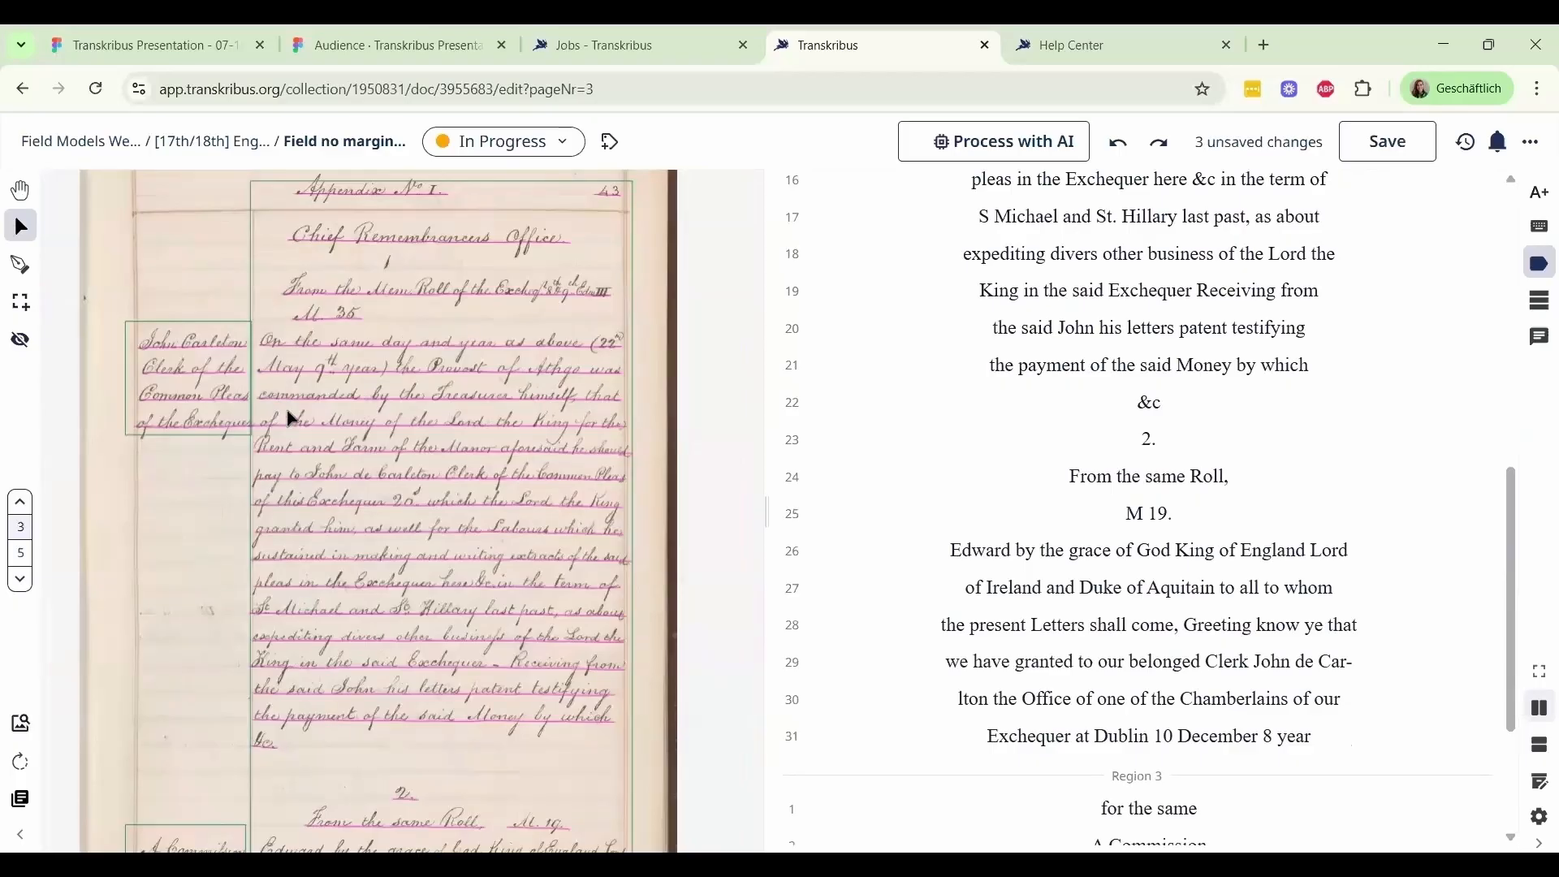
{"action": "scroll", "coordinate": [228, 438], "scroll_direction": "up", "scroll_amount": 3}
{"action": "left_click", "coordinate": [418, 400]}
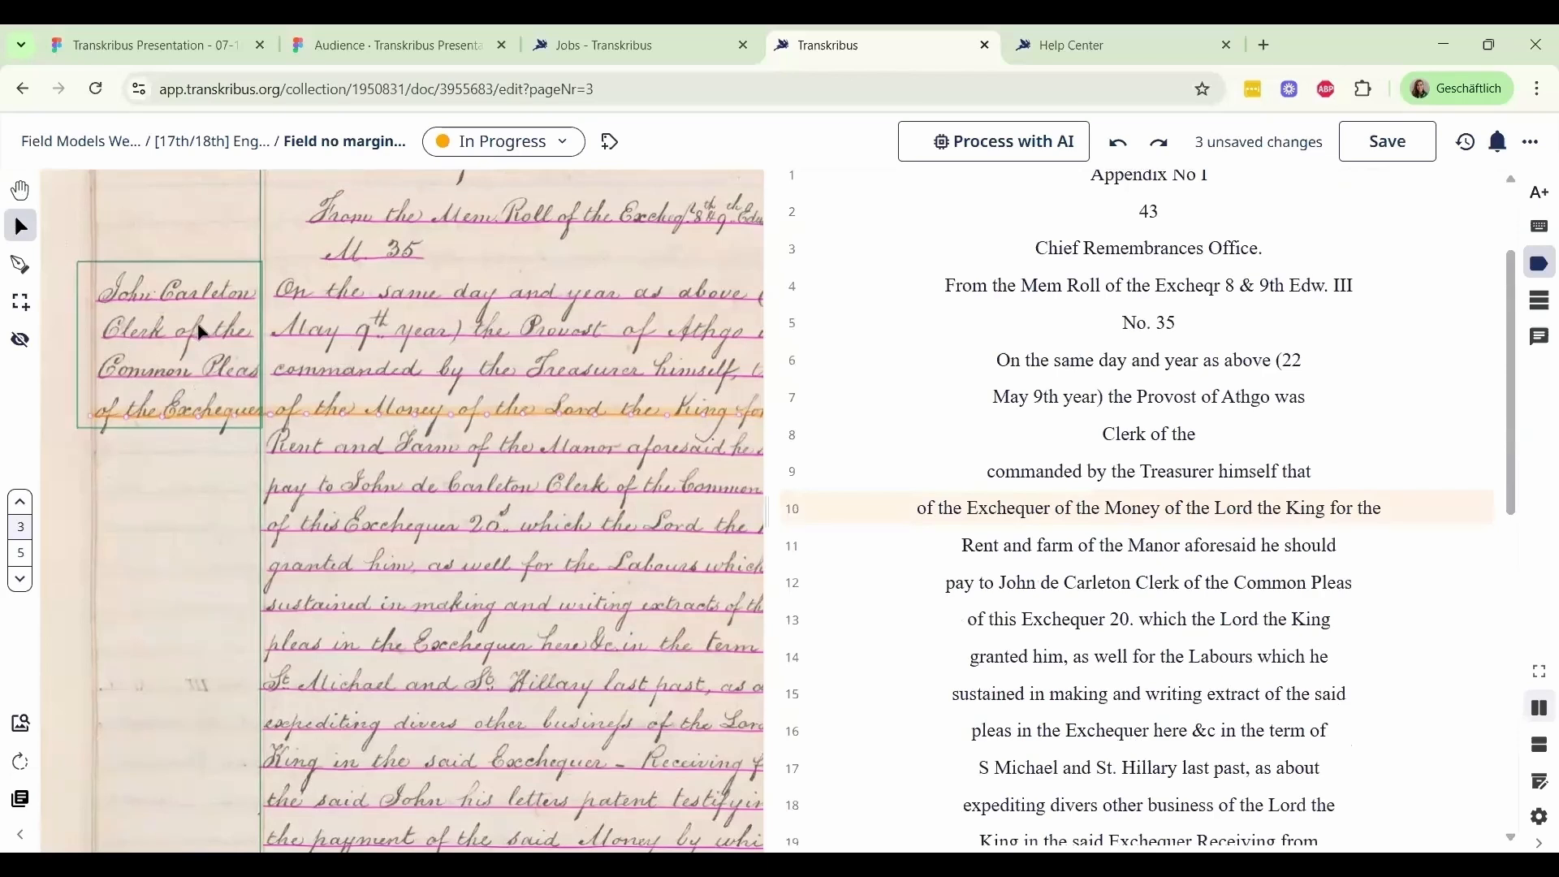
{"action": "left_click", "coordinate": [267, 428]}
{"action": "left_click", "coordinate": [263, 417]}
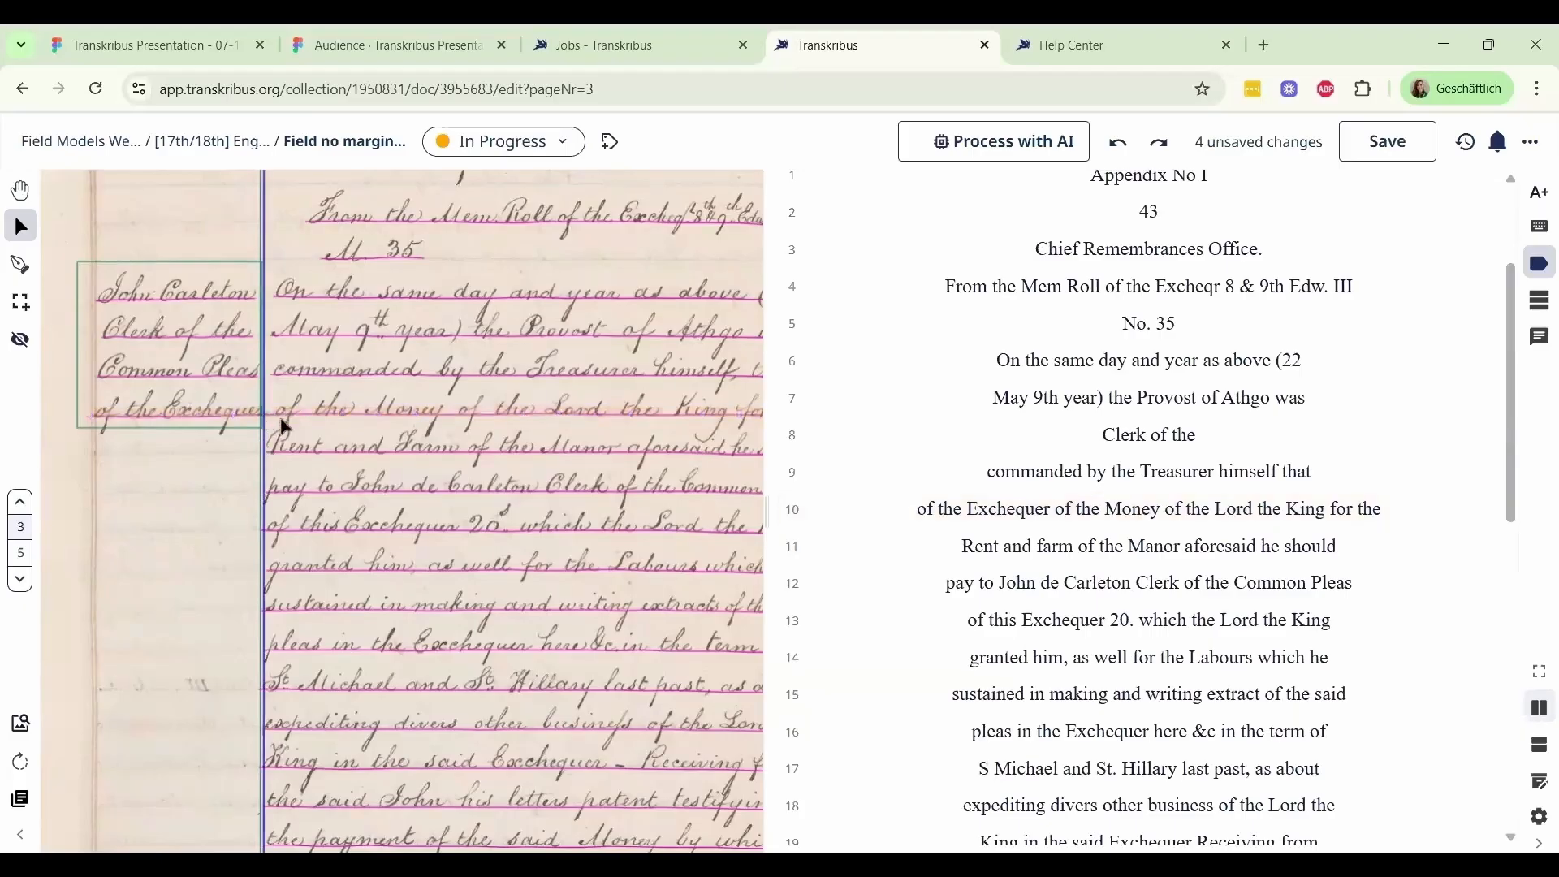
{"action": "left_click", "coordinate": [286, 422]}
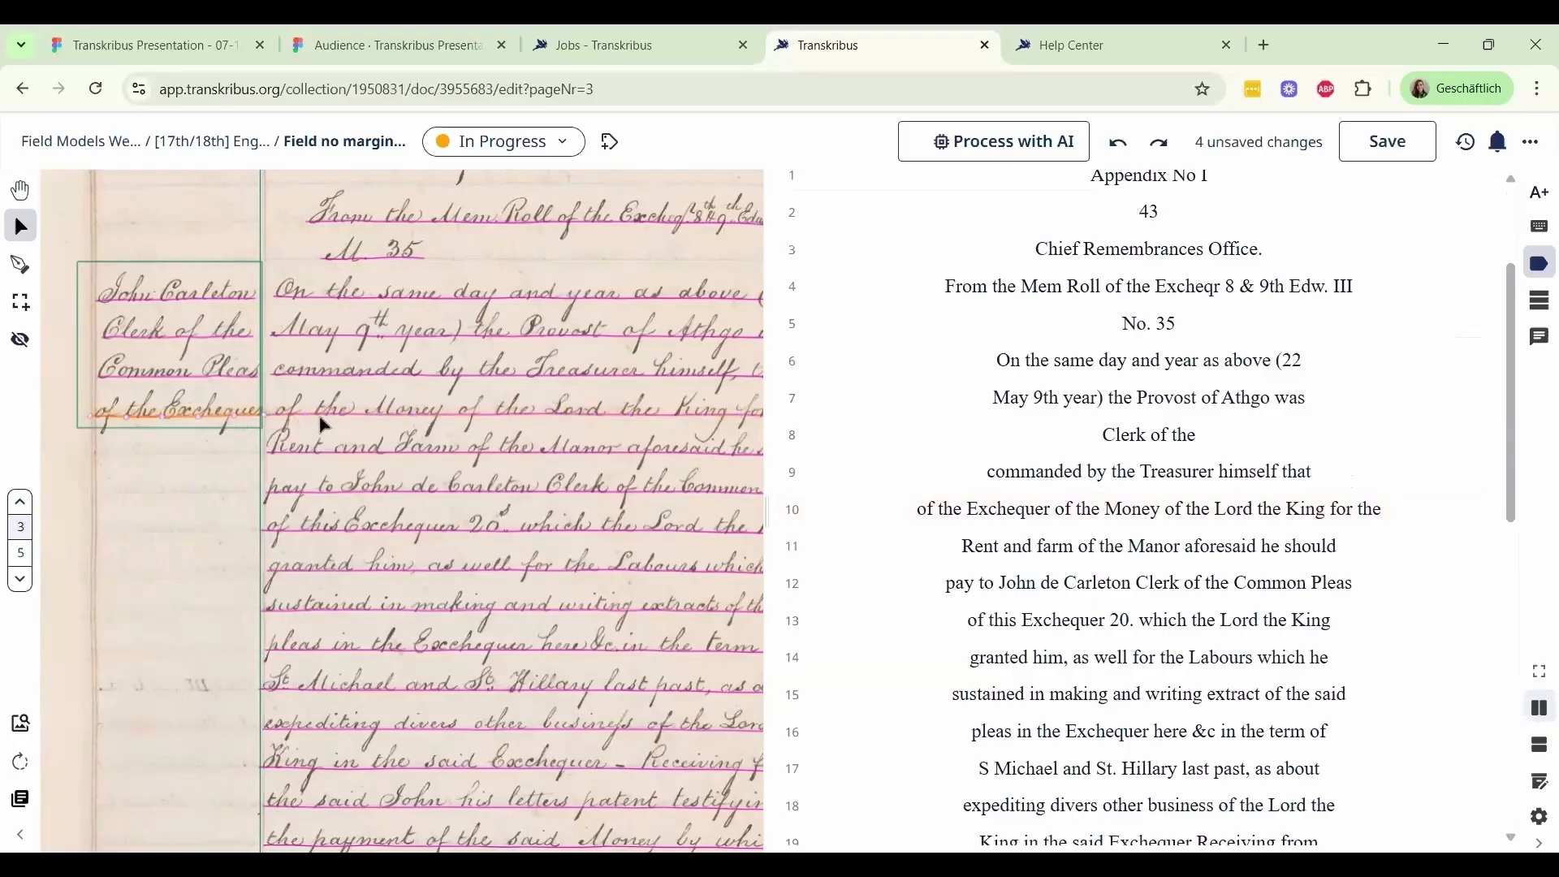
{"action": "left_click", "coordinate": [322, 419]}
{"action": "left_click", "coordinate": [231, 424]}
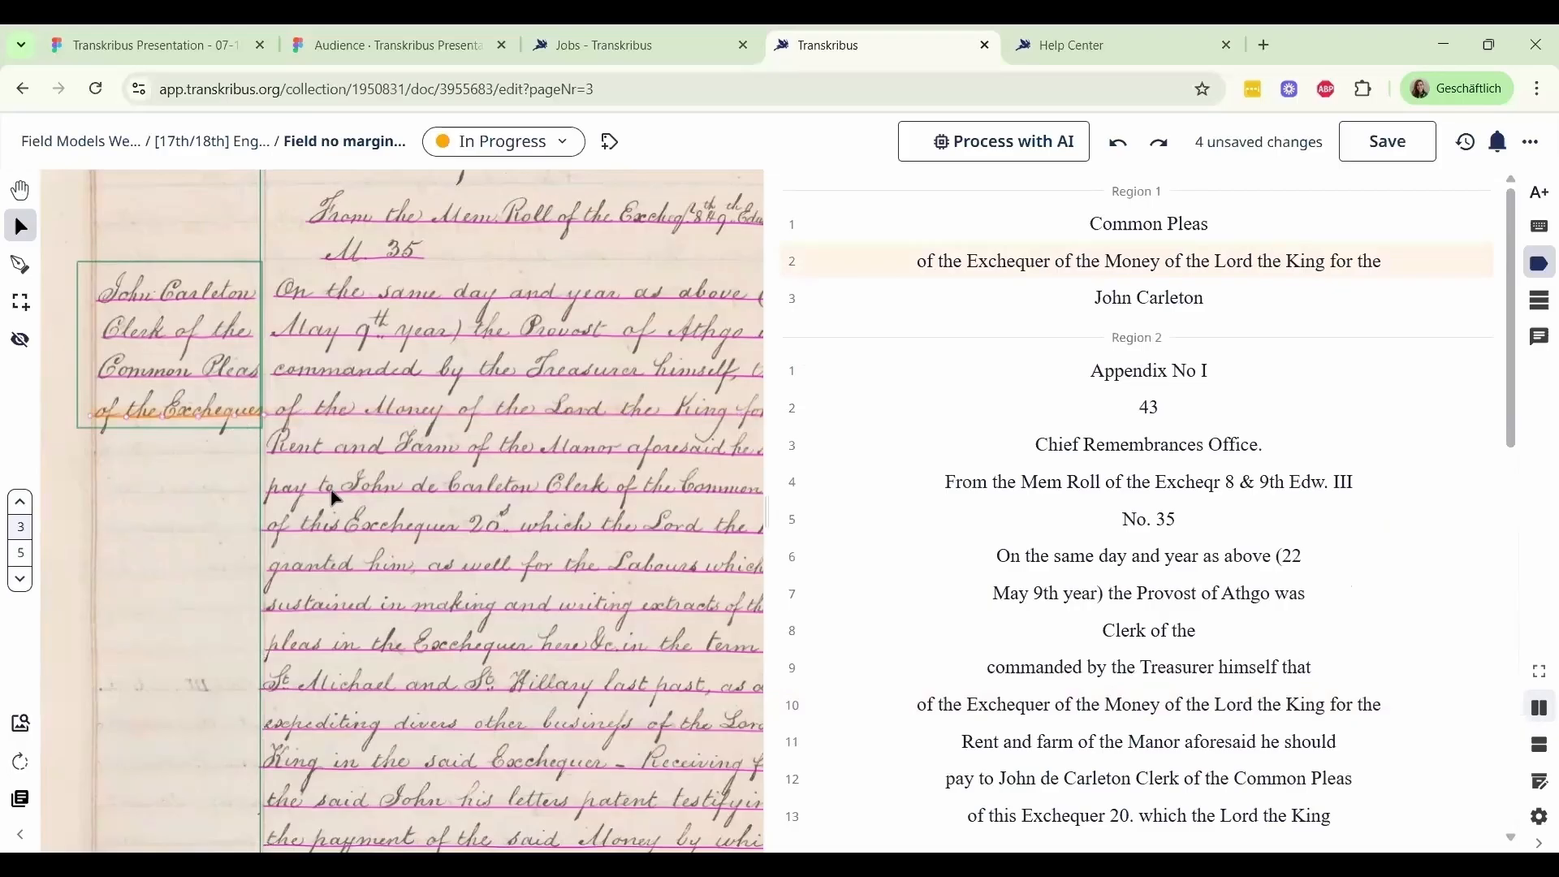
{"action": "scroll", "coordinate": [495, 584], "scroll_direction": "down", "scroll_amount": 1}
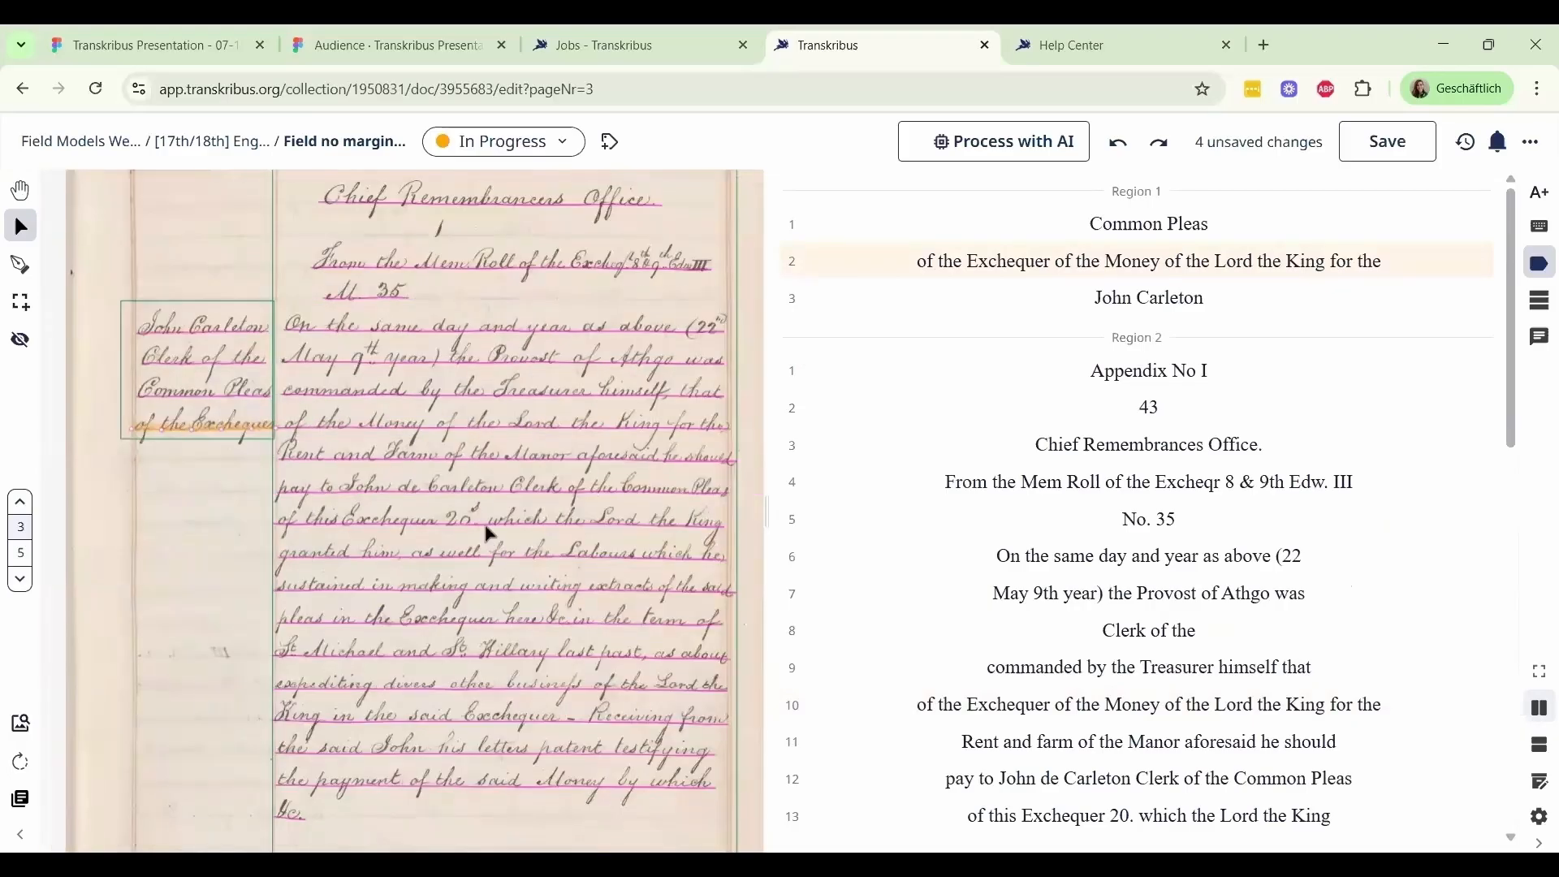
{"action": "scroll", "coordinate": [475, 578], "scroll_direction": "down", "scroll_amount": 1}
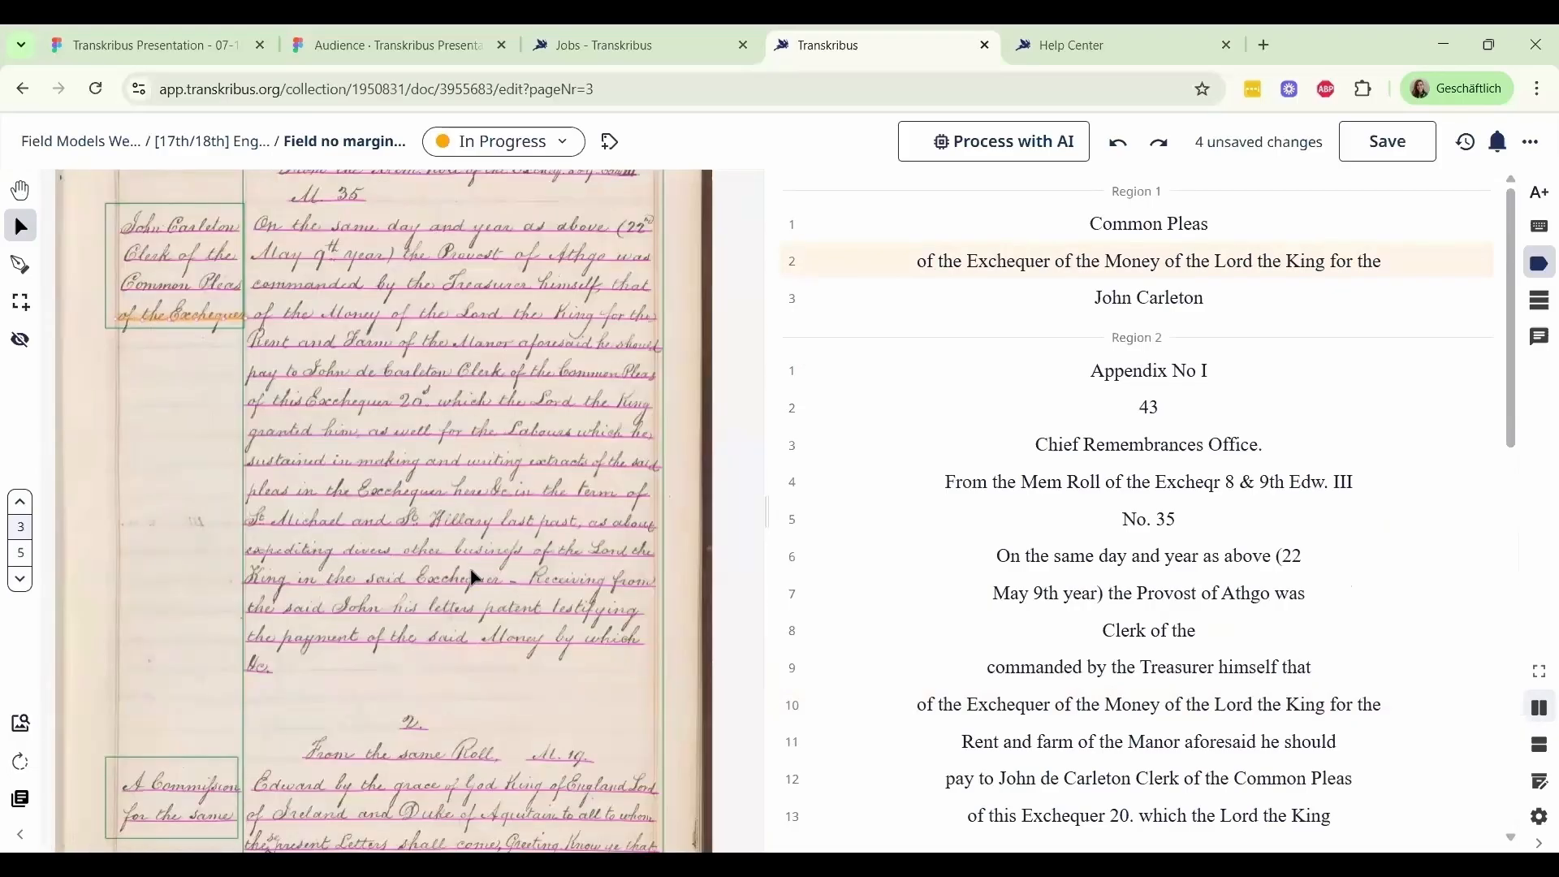
Split the main text region horizontally between the line "&c" and the heading "2.", and save the page
{"action": "left_click", "coordinate": [473, 559]}
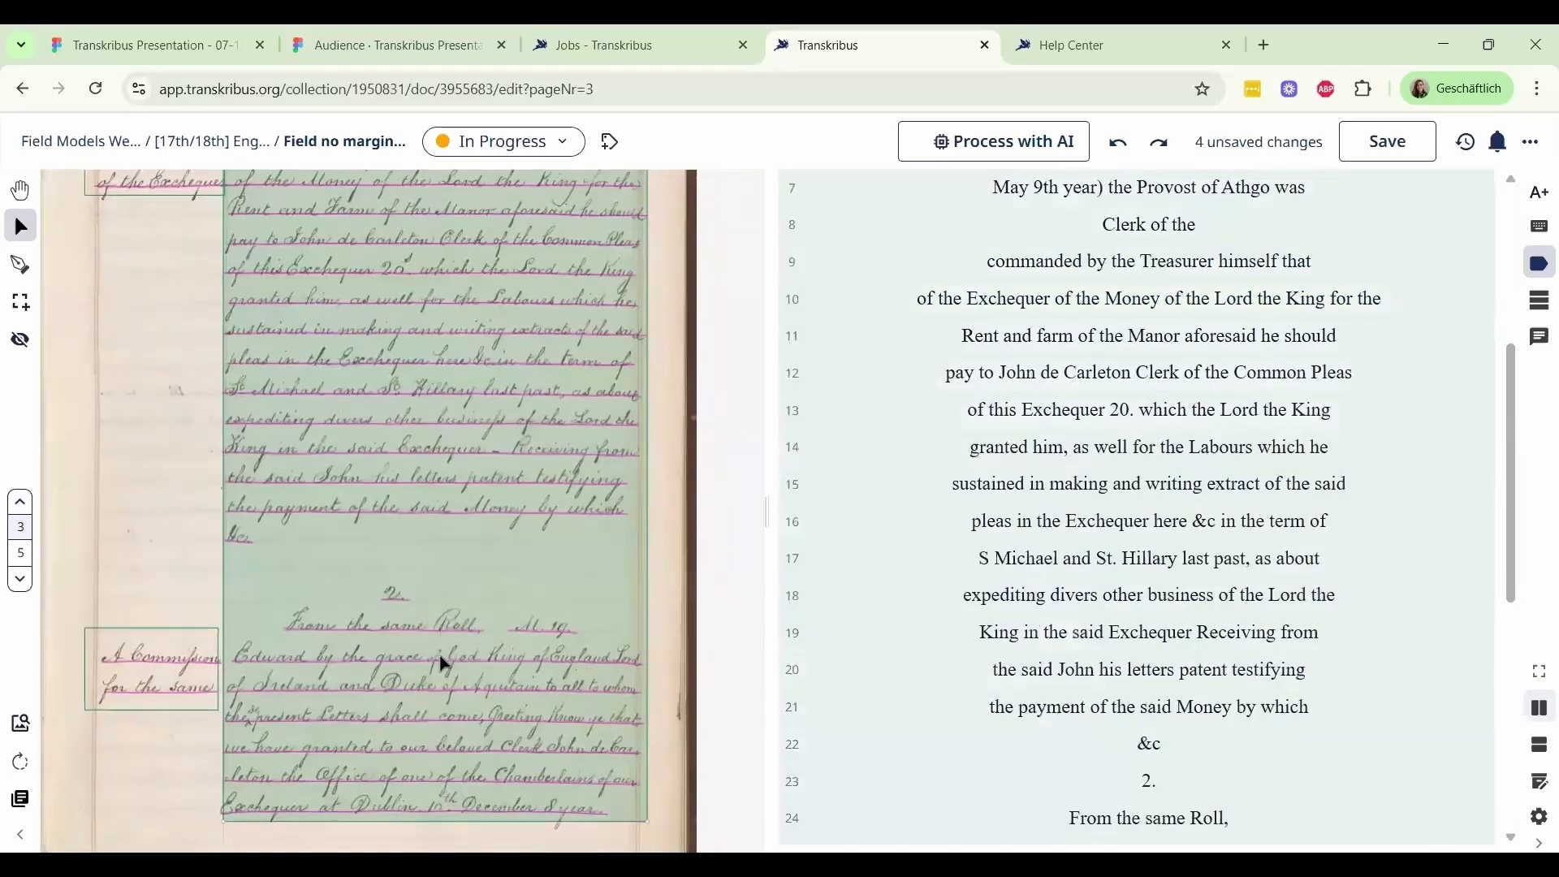
{"action": "left_click_drag", "start_coordinate": [436, 594], "coordinate": [435, 666]}
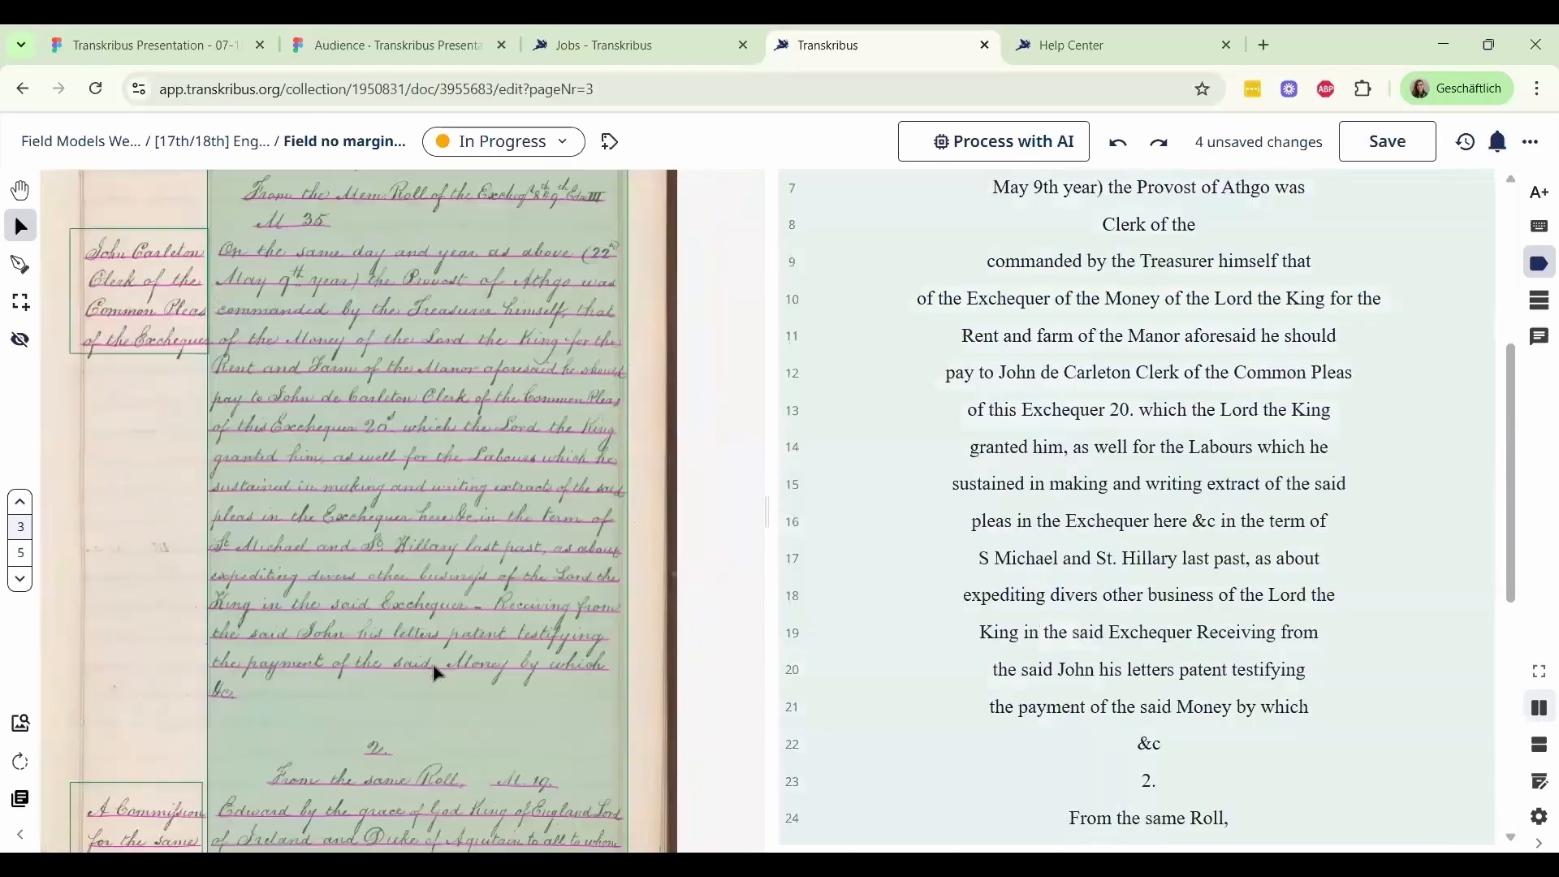
{"action": "scroll", "coordinate": [424, 673], "scroll_direction": "down", "scroll_amount": 1}
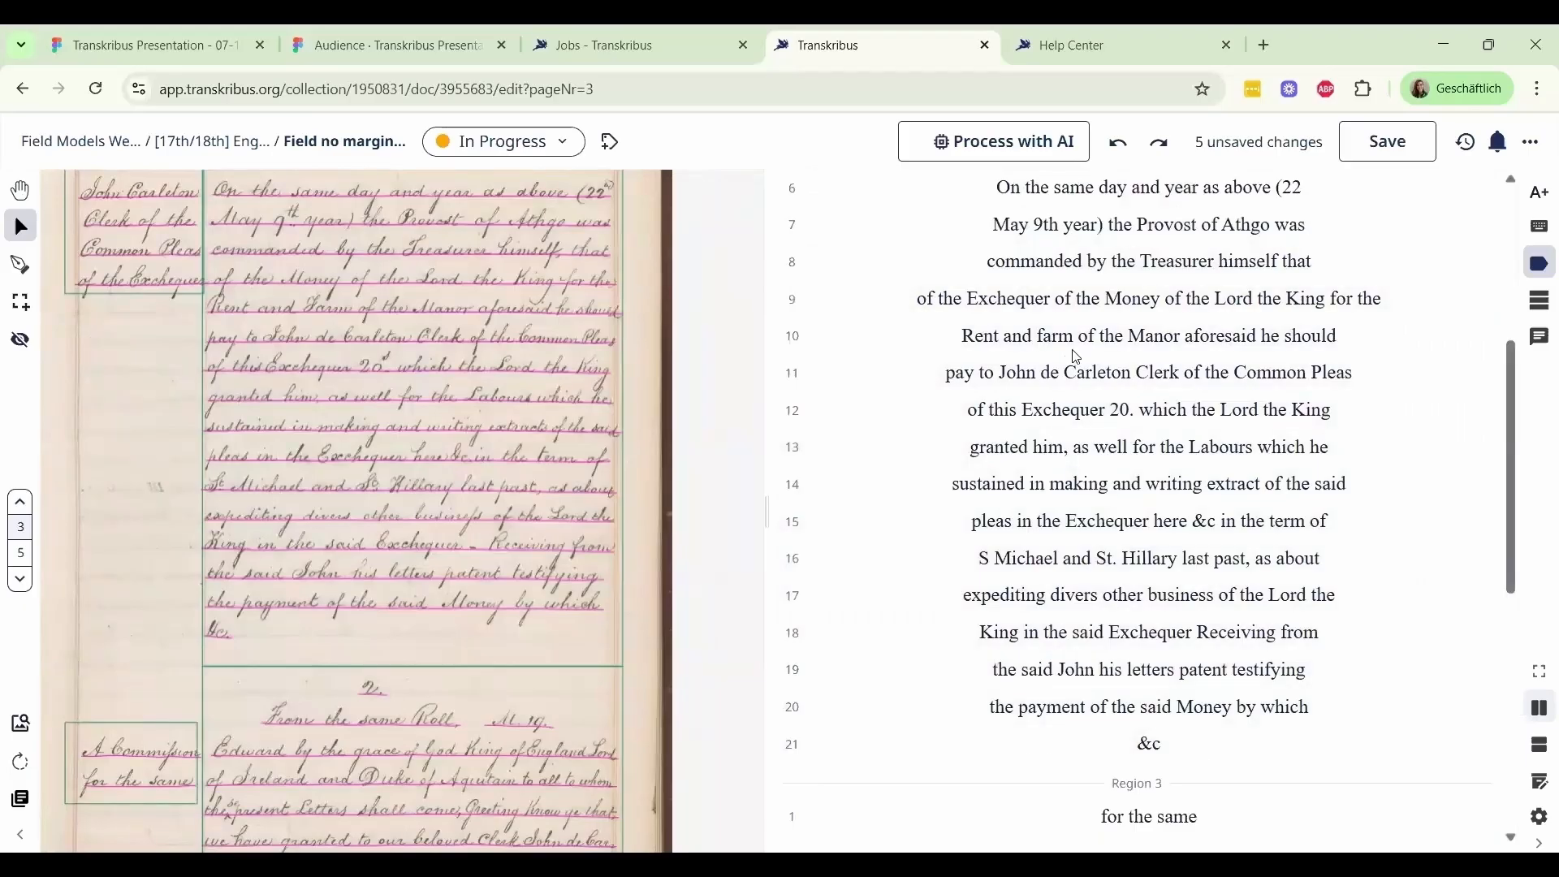
{"action": "left_click", "coordinate": [1374, 151]}
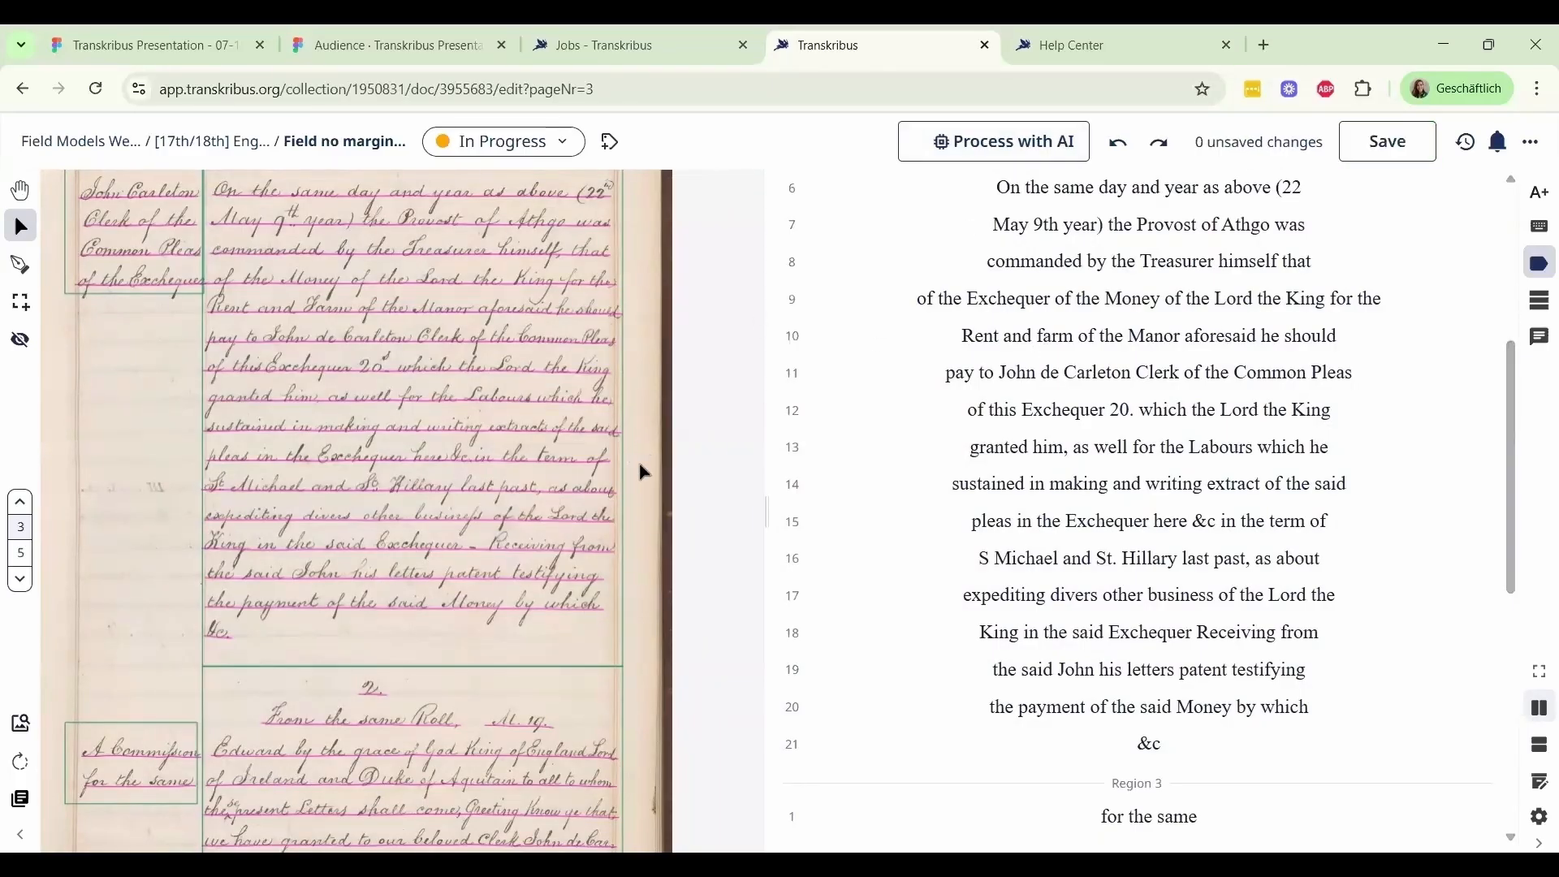
Rerun text recognition on the page with The English Eagle model and review the new transcription from the first region
{"action": "left_click_drag", "start_coordinate": [723, 395], "coordinate": [757, 490]}
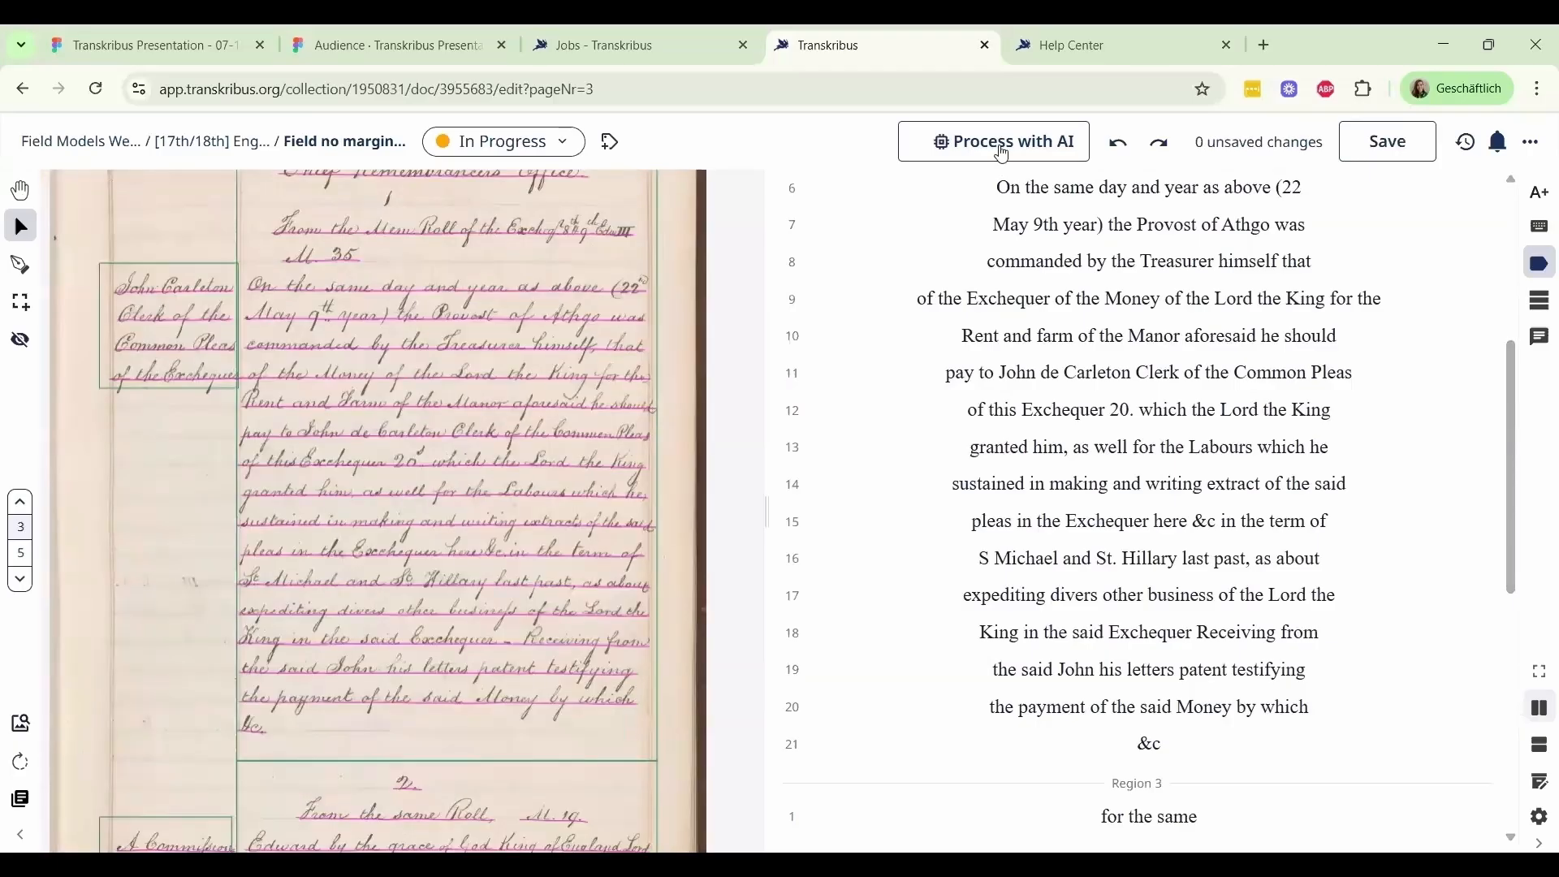
{"action": "left_click", "coordinate": [1001, 152]}
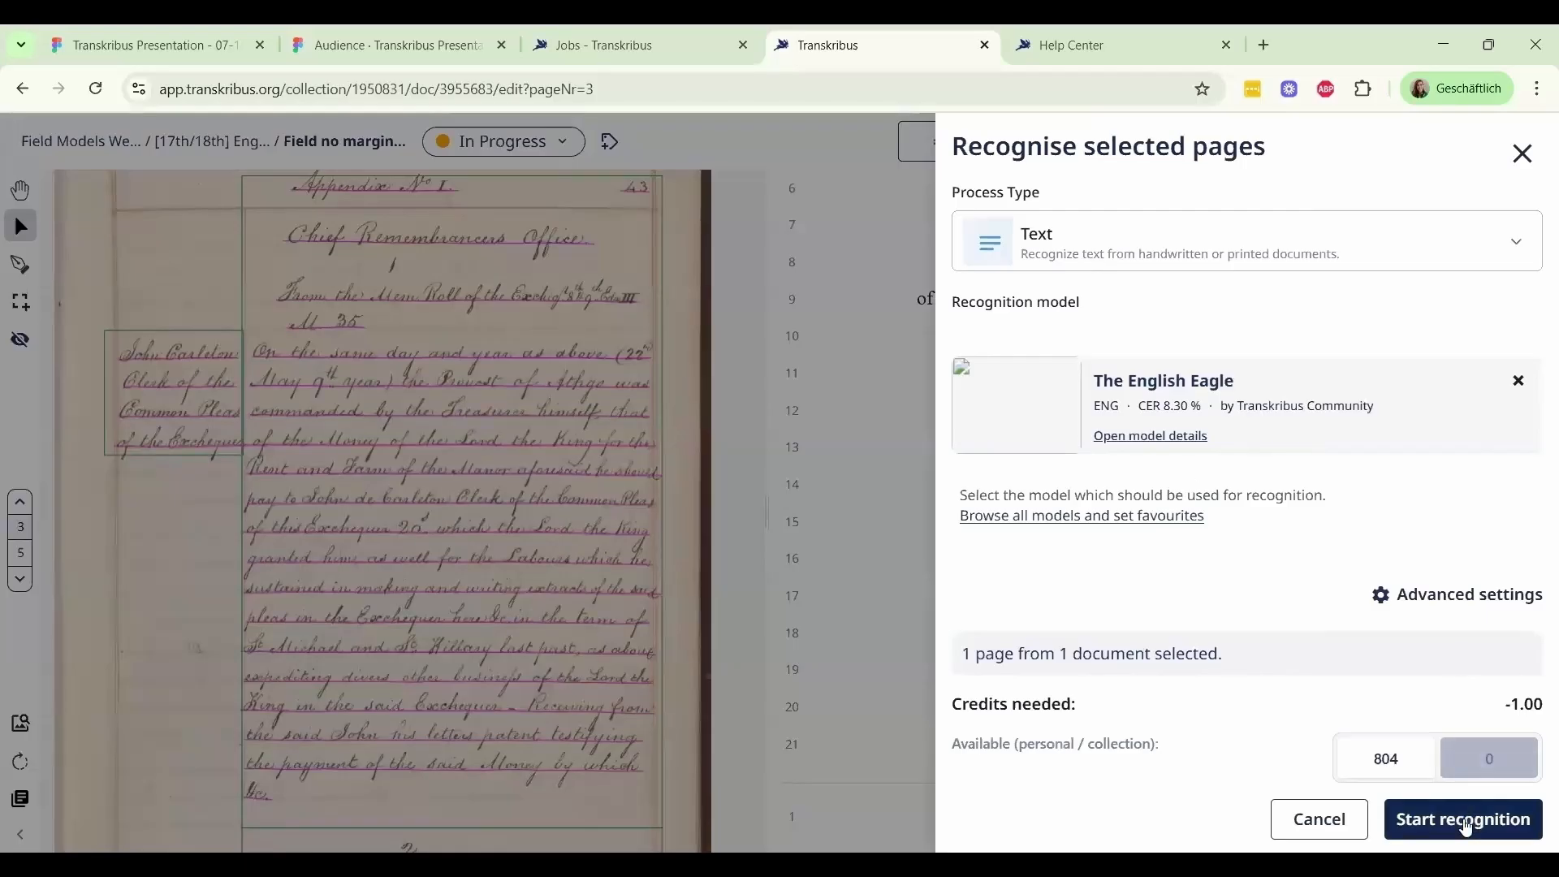
{"action": "left_click", "coordinate": [1470, 827]}
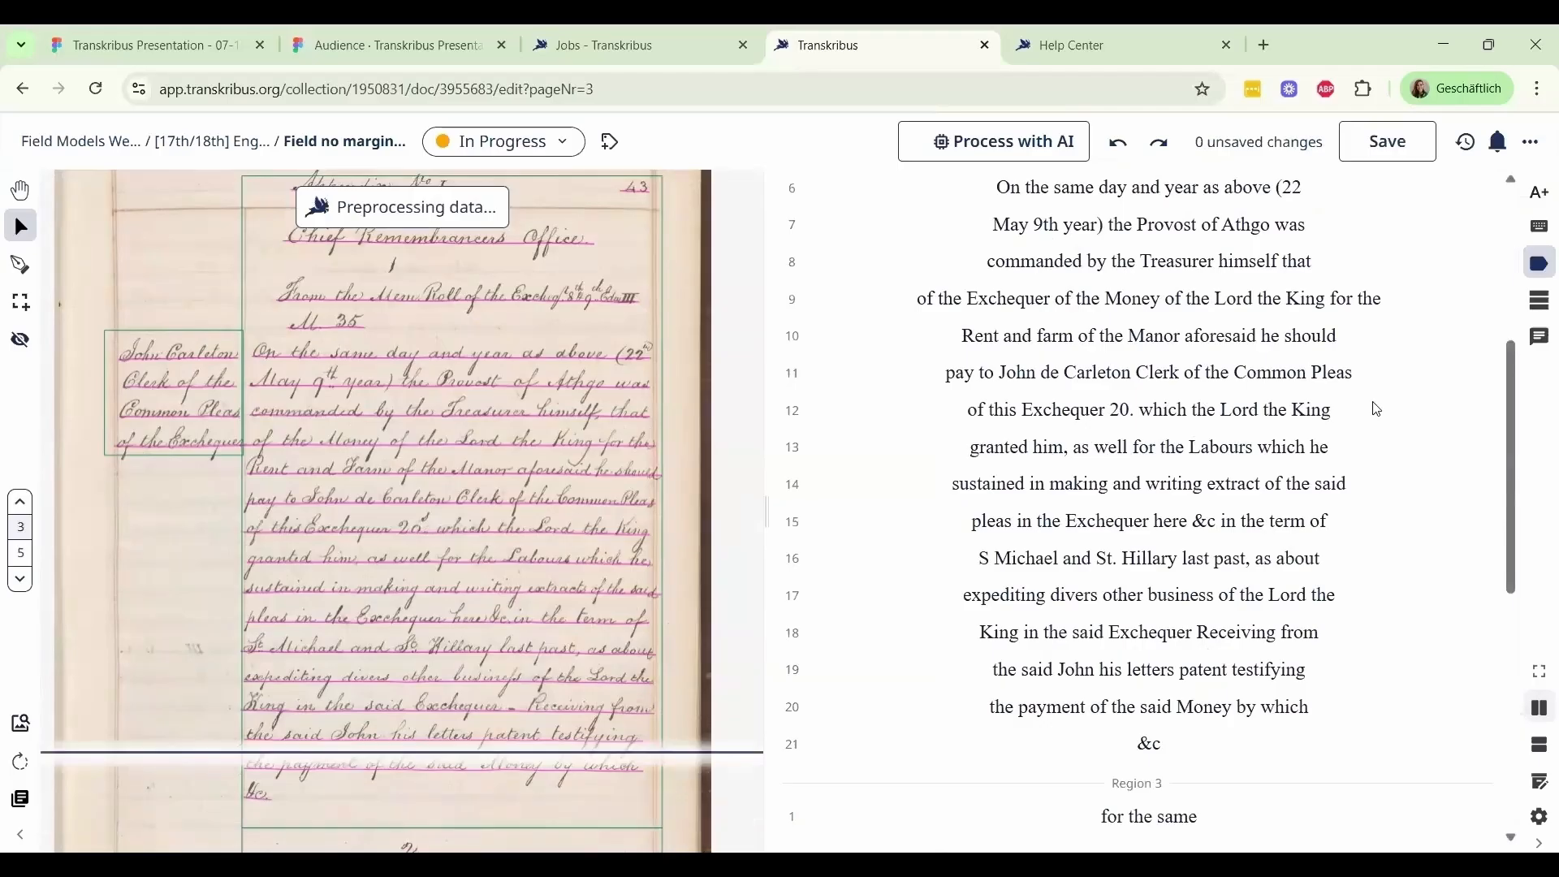
{"action": "scroll", "coordinate": [1378, 410], "scroll_direction": "up", "scroll_amount": 1}
{"action": "scroll", "coordinate": [1379, 410], "scroll_direction": "up", "scroll_amount": 5}
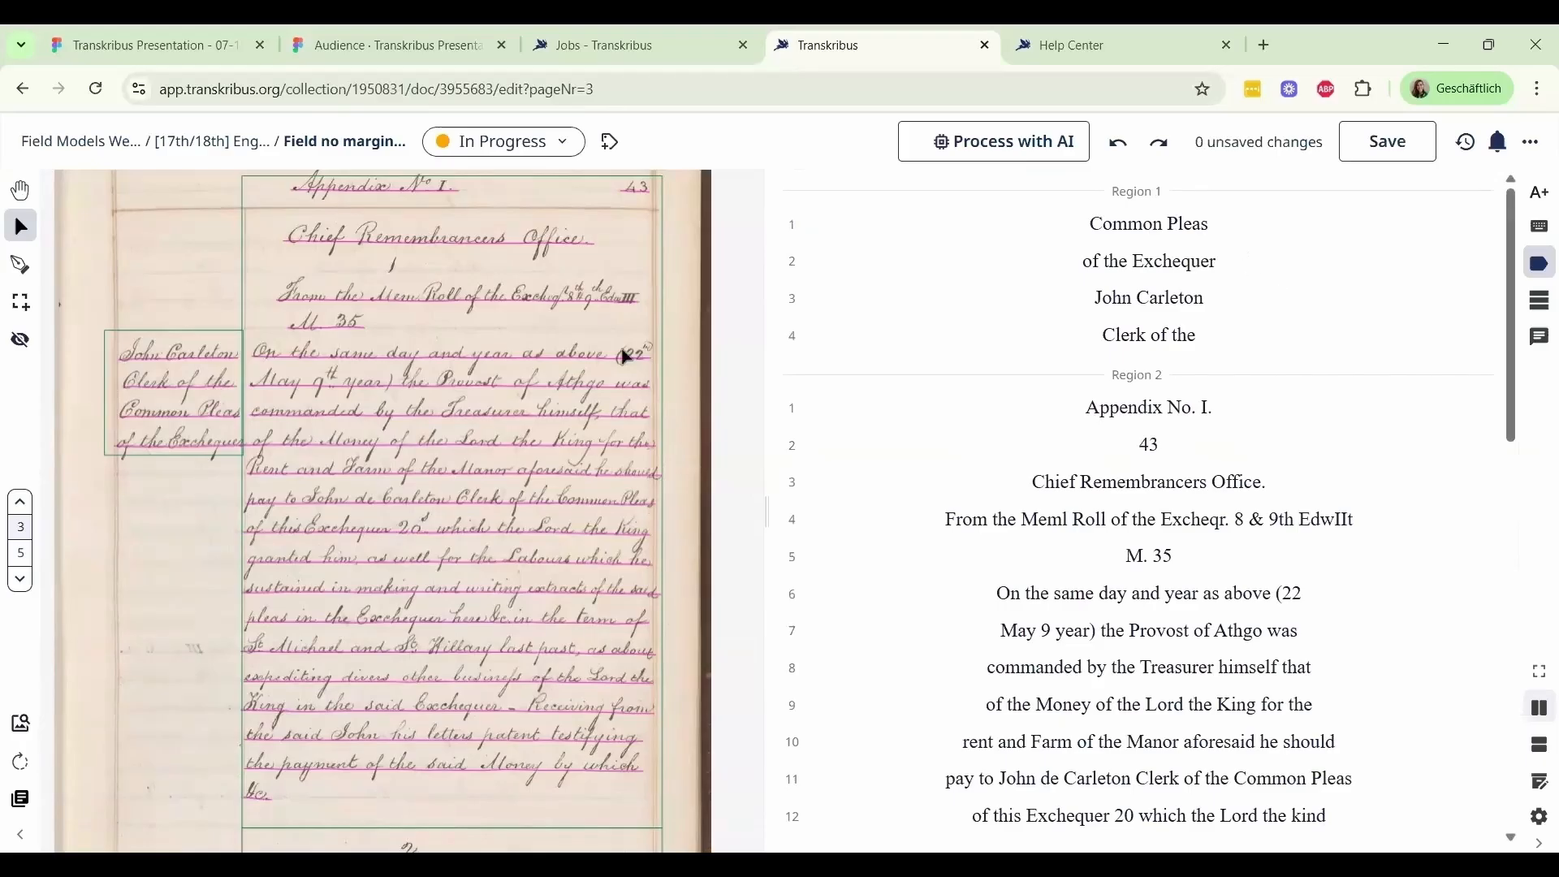
Assign the structure type paragraph to the upper main text region and check its label in the transcription
{"action": "left_click", "coordinate": [201, 357]}
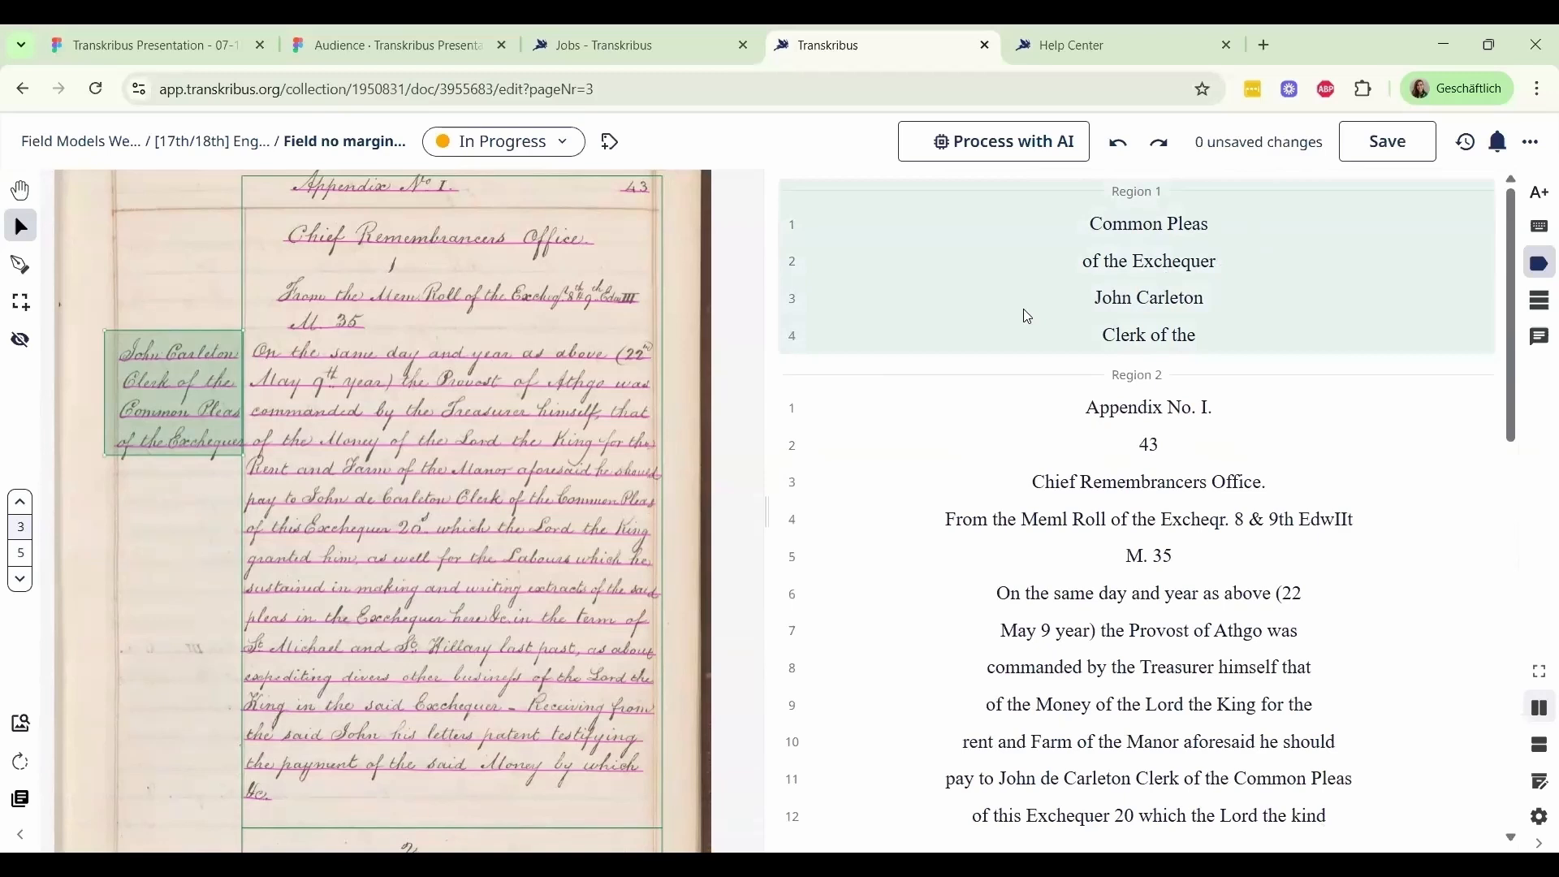
{"action": "left_click", "coordinate": [501, 270]}
{"action": "right_click", "coordinate": [497, 263]}
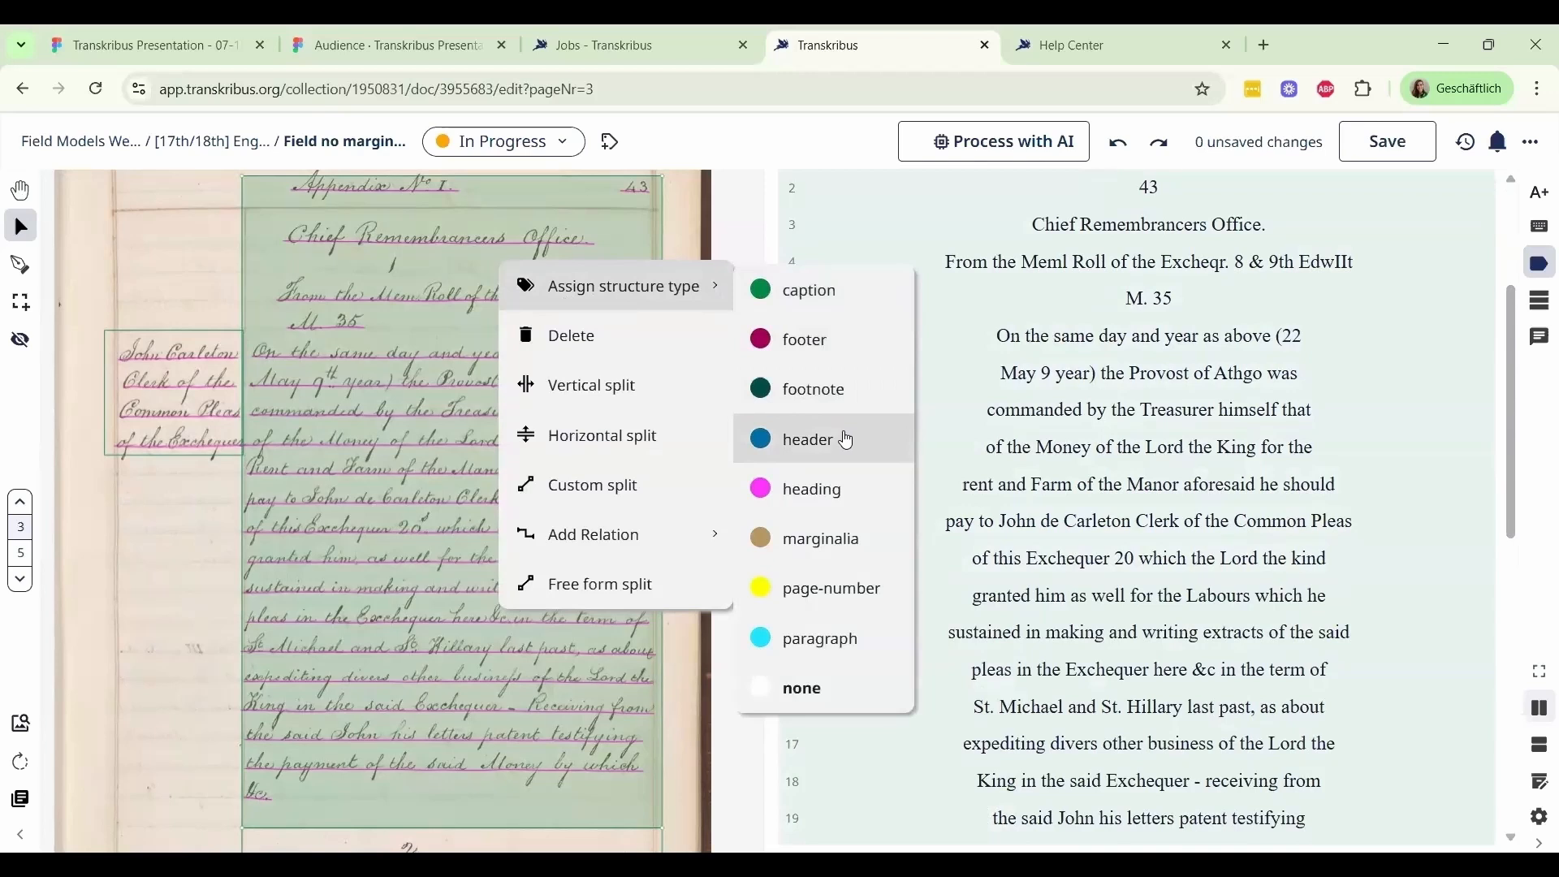
{"action": "left_click", "coordinate": [836, 656]}
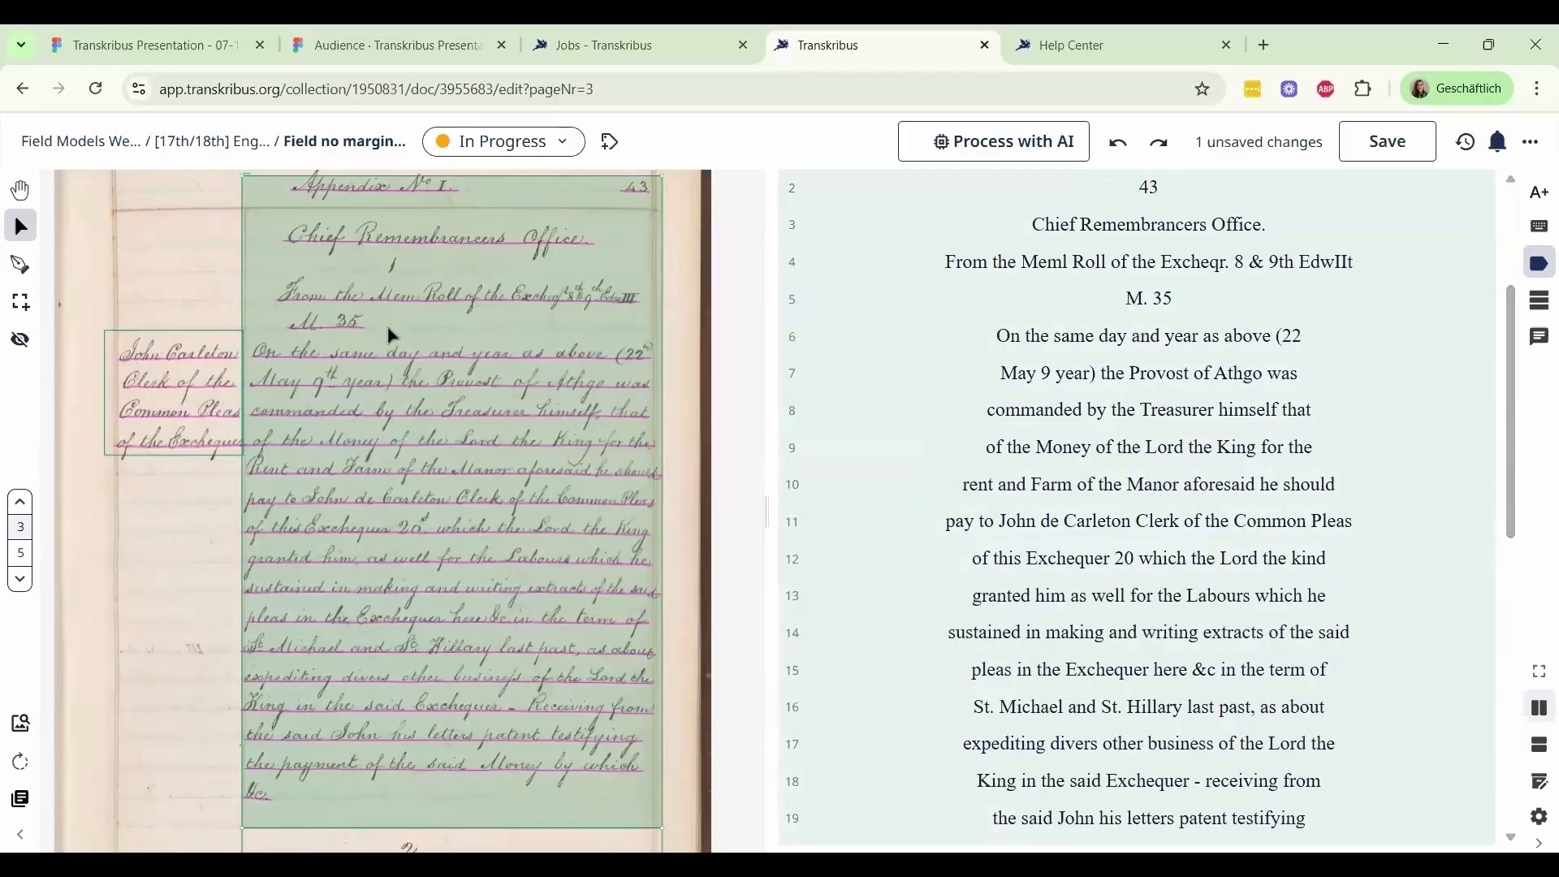
{"action": "scroll", "coordinate": [344, 314], "scroll_direction": "up", "scroll_amount": 2}
{"action": "scroll", "coordinate": [243, 259], "scroll_direction": "up", "scroll_amount": 2}
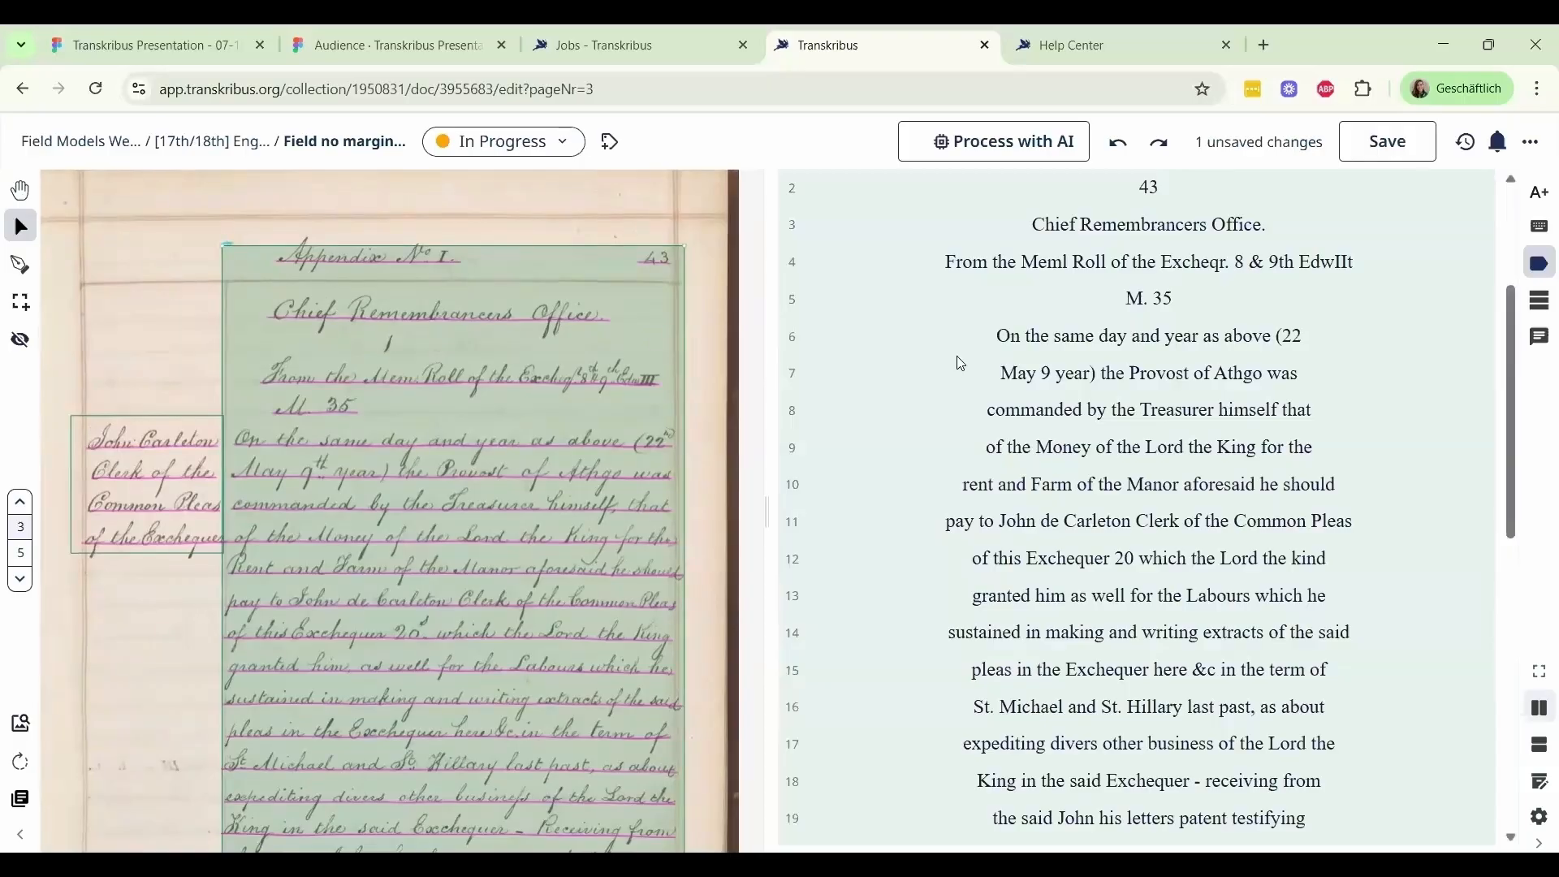
{"action": "scroll", "coordinate": [957, 358], "scroll_direction": "up", "scroll_amount": 3}
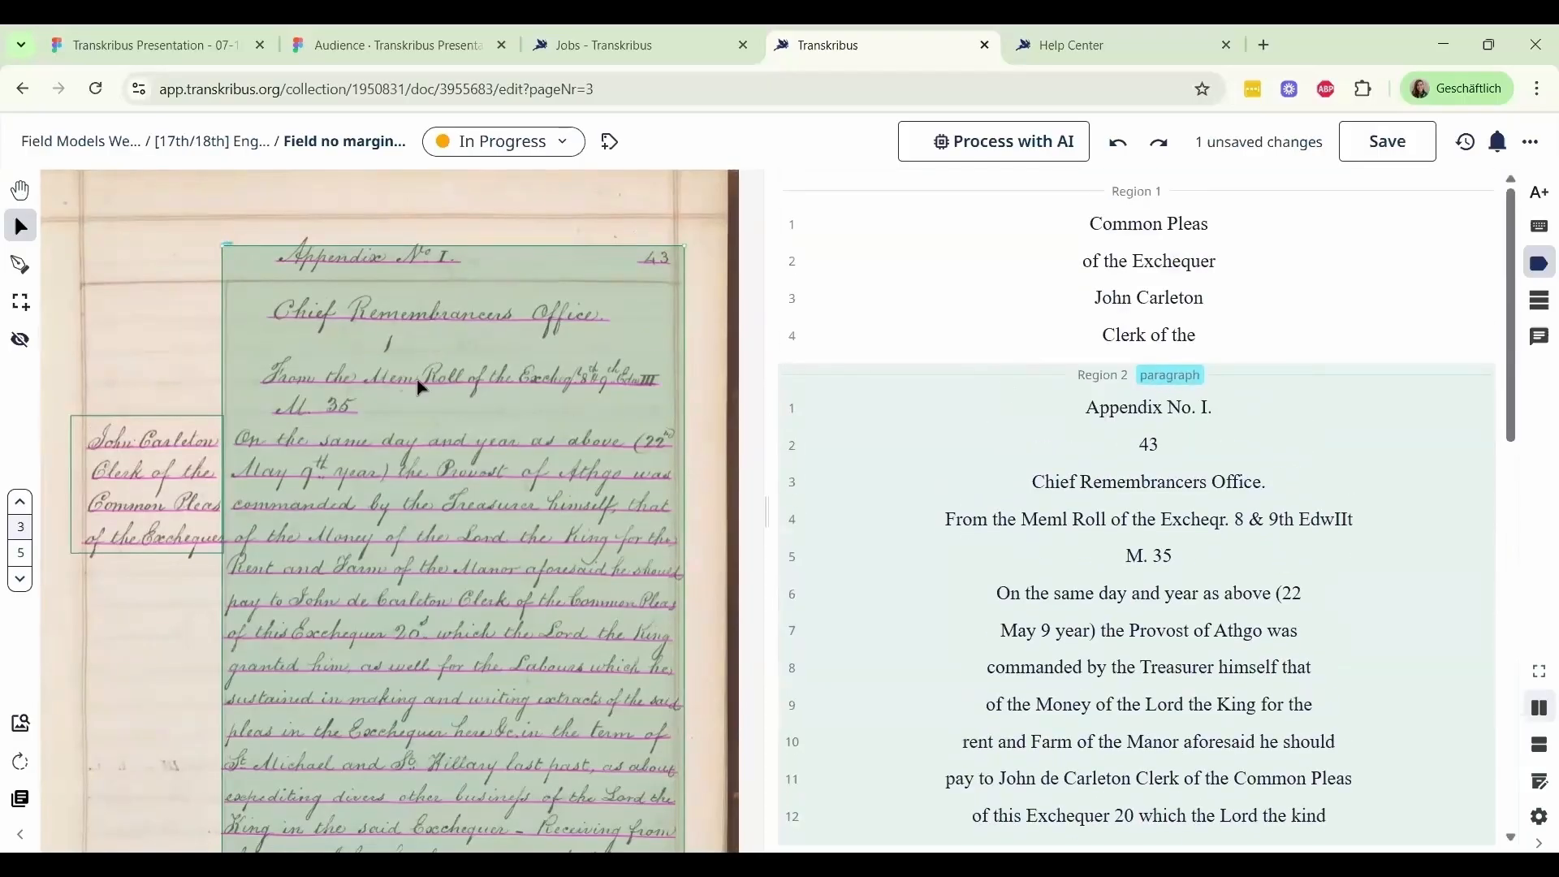
Assign the structure type marginalia to the upper four-line margin note region
{"action": "scroll", "coordinate": [313, 299], "scroll_direction": "left", "scroll_amount": 2}
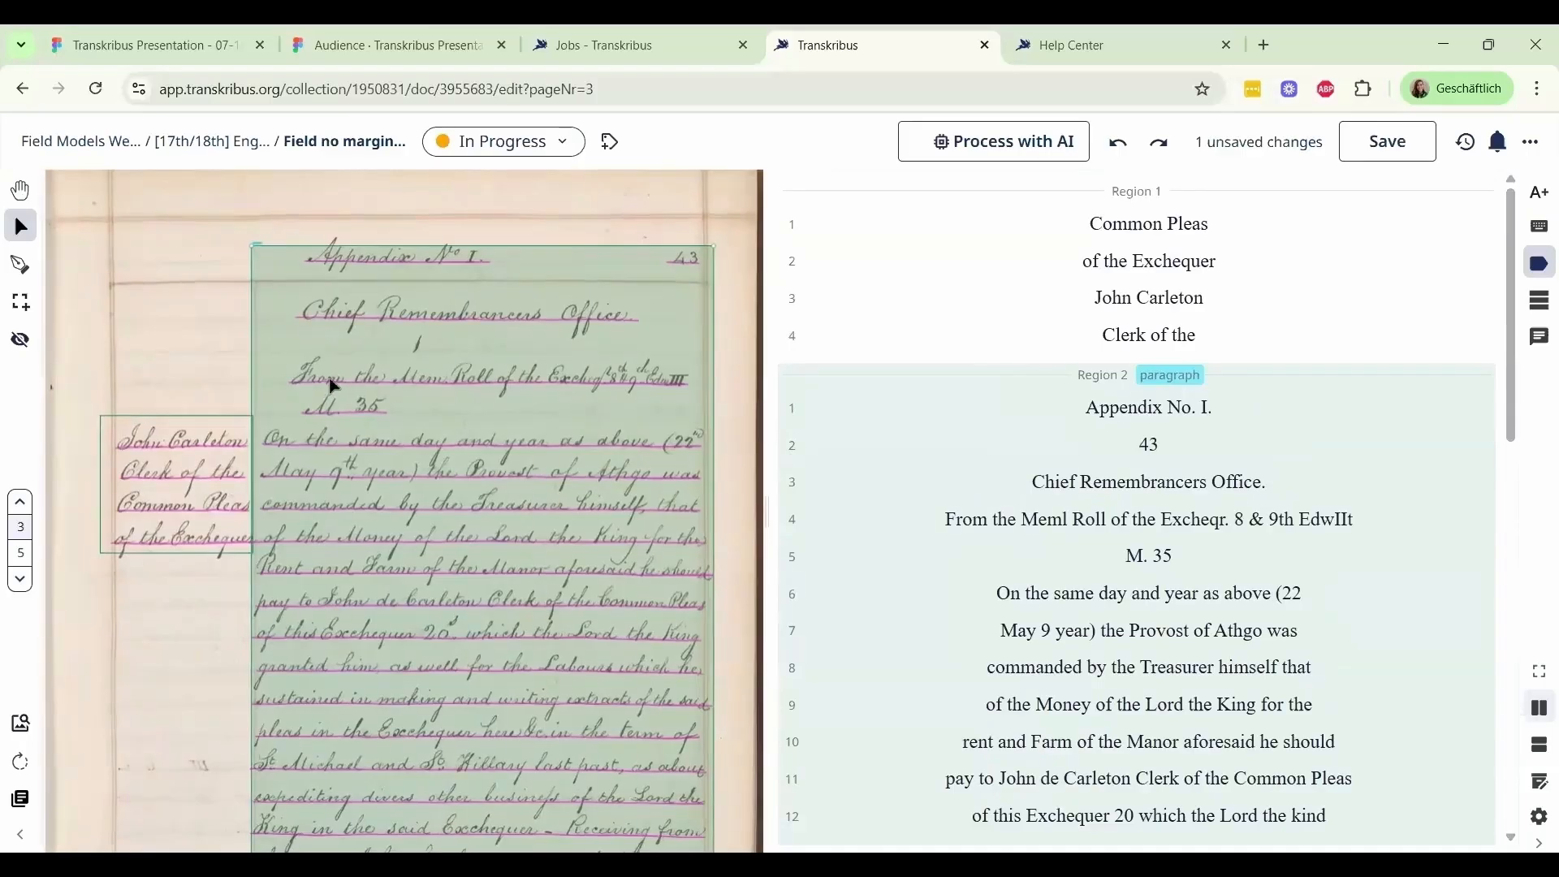
{"action": "left_click", "coordinate": [180, 432]}
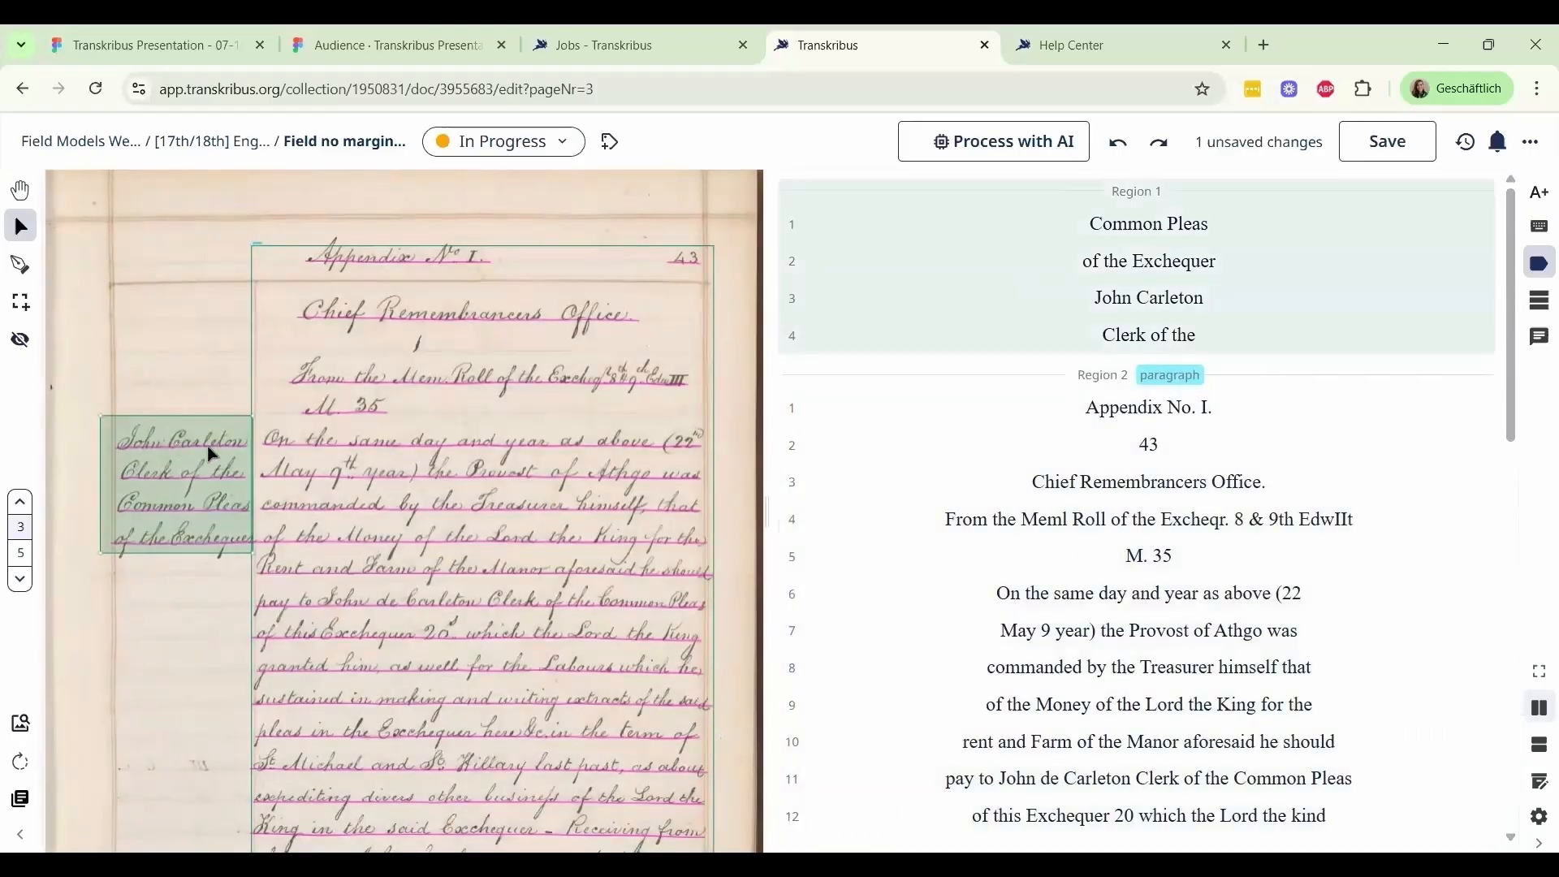
{"action": "right_click", "coordinate": [166, 467]}
{"action": "mouse_move", "coordinate": [166, 469]}
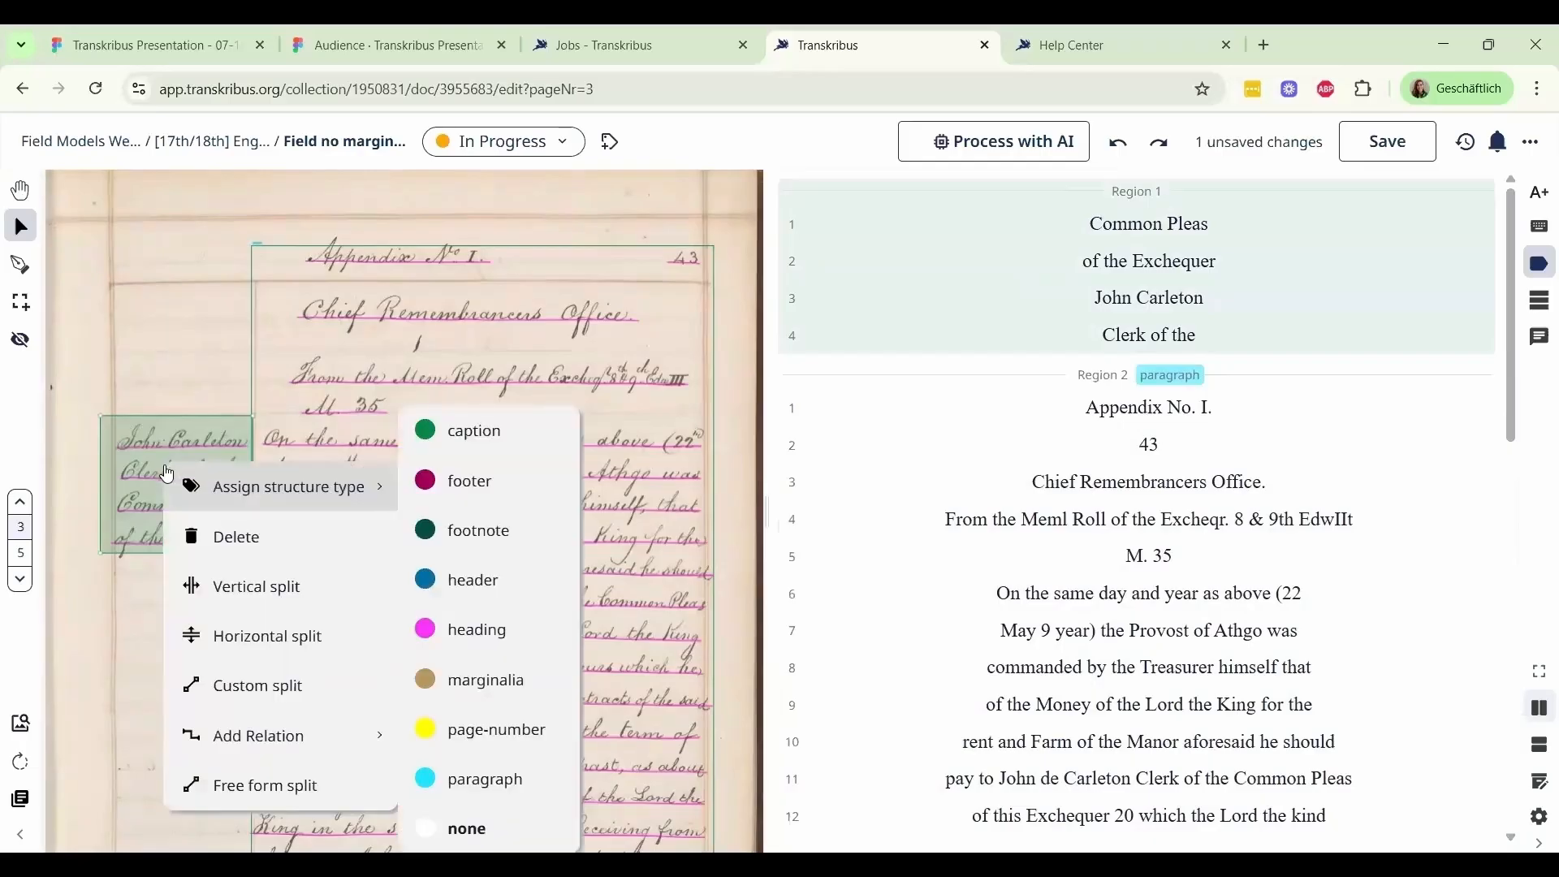
{"action": "left_click", "coordinate": [494, 696]}
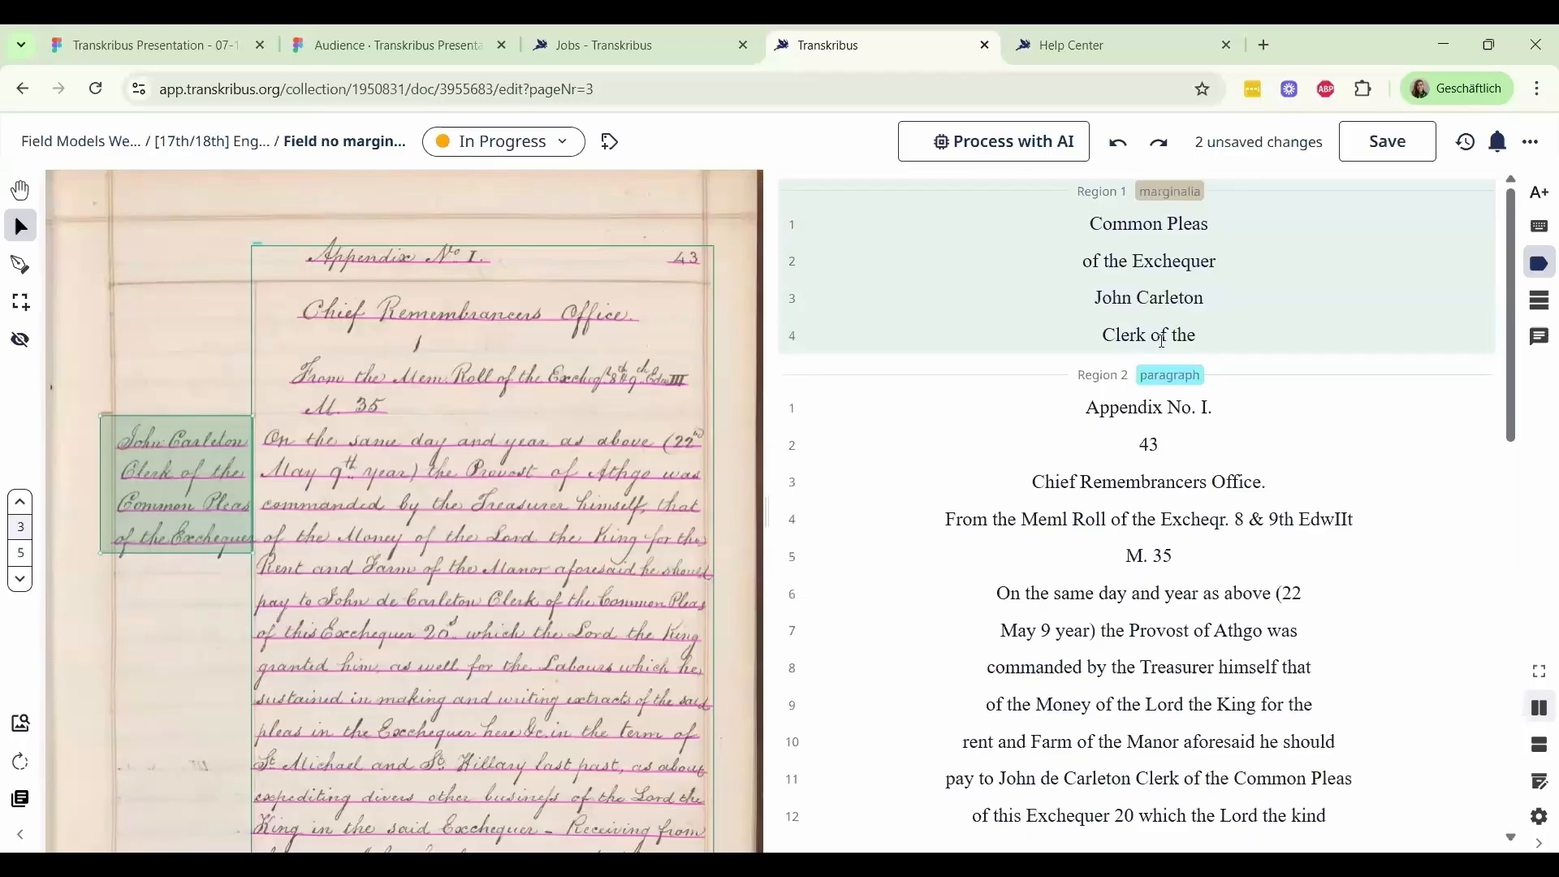
Tag the full name in line 3 of the marginalia region as a person
{"action": "left_click", "coordinate": [1542, 268]}
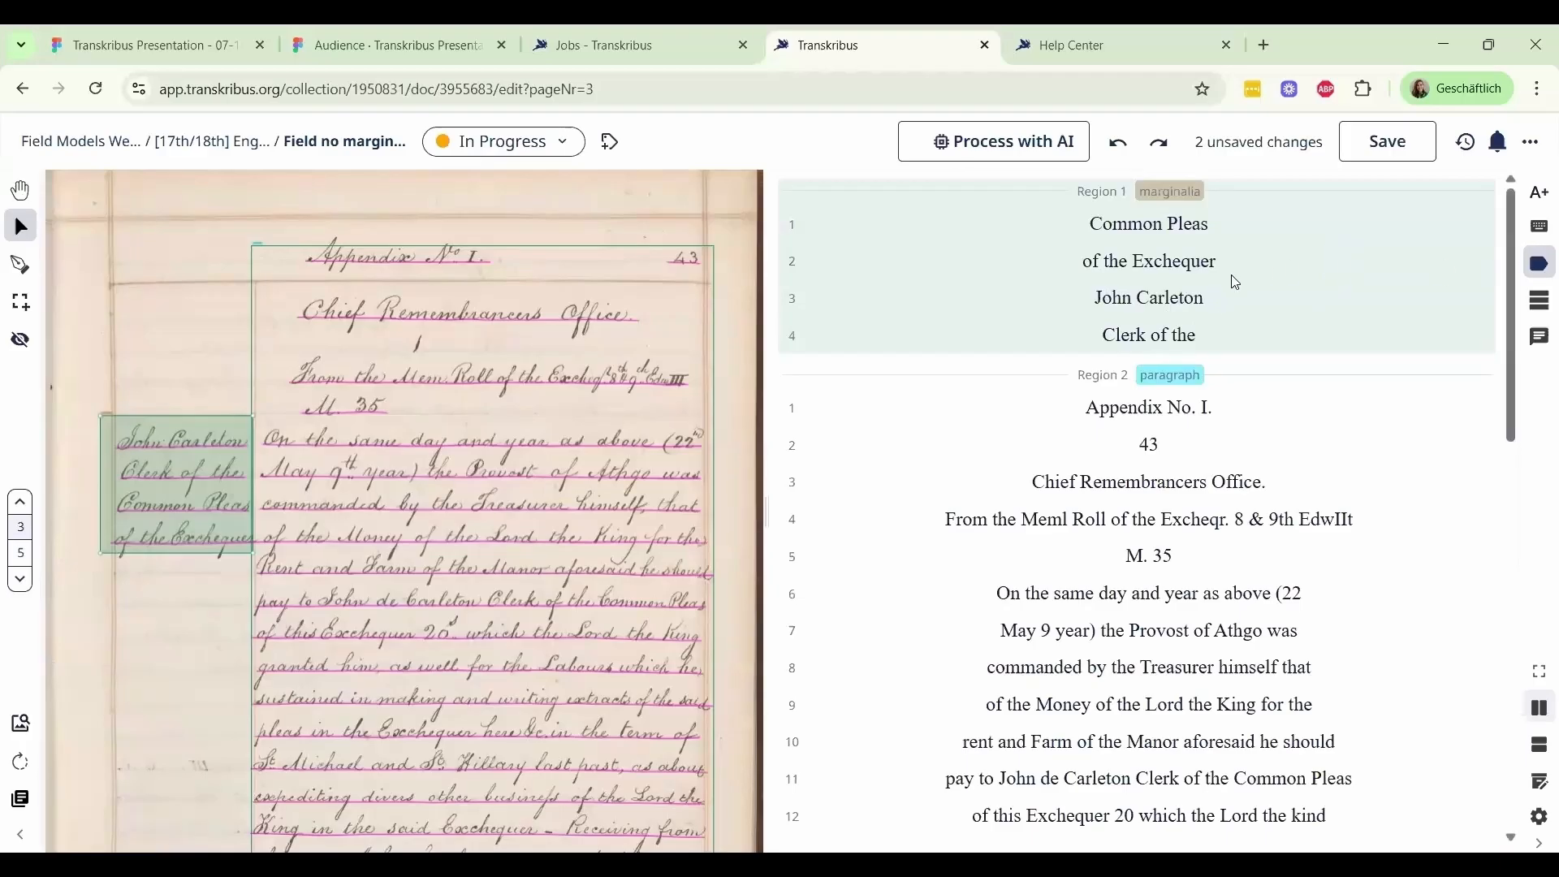
{"action": "left_click_drag", "start_coordinate": [1210, 300], "coordinate": [1095, 297]}
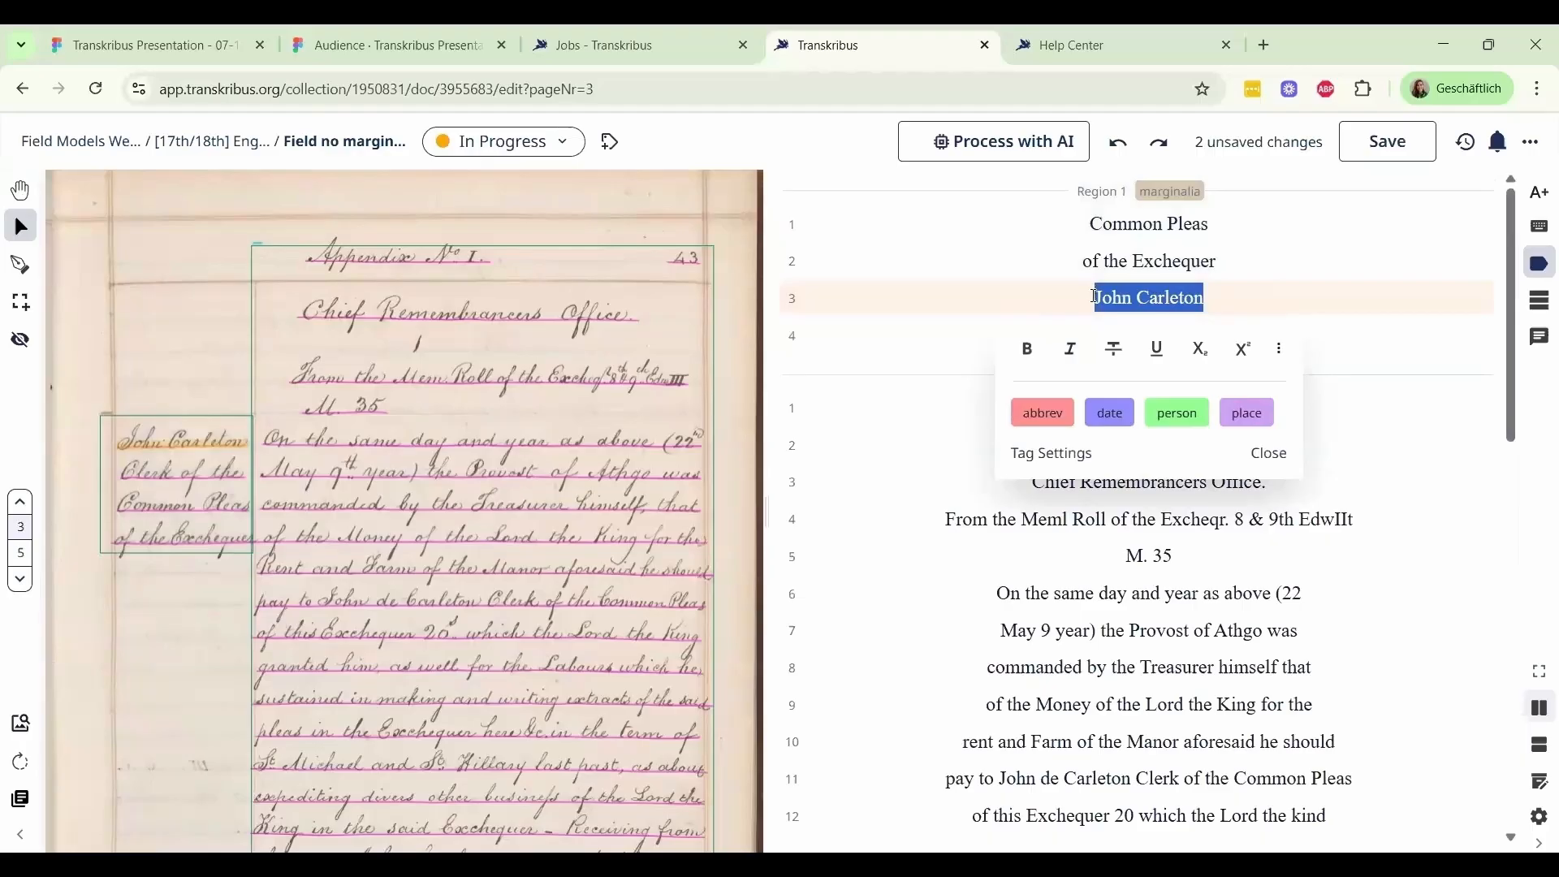
{"action": "left_click", "coordinate": [1179, 416]}
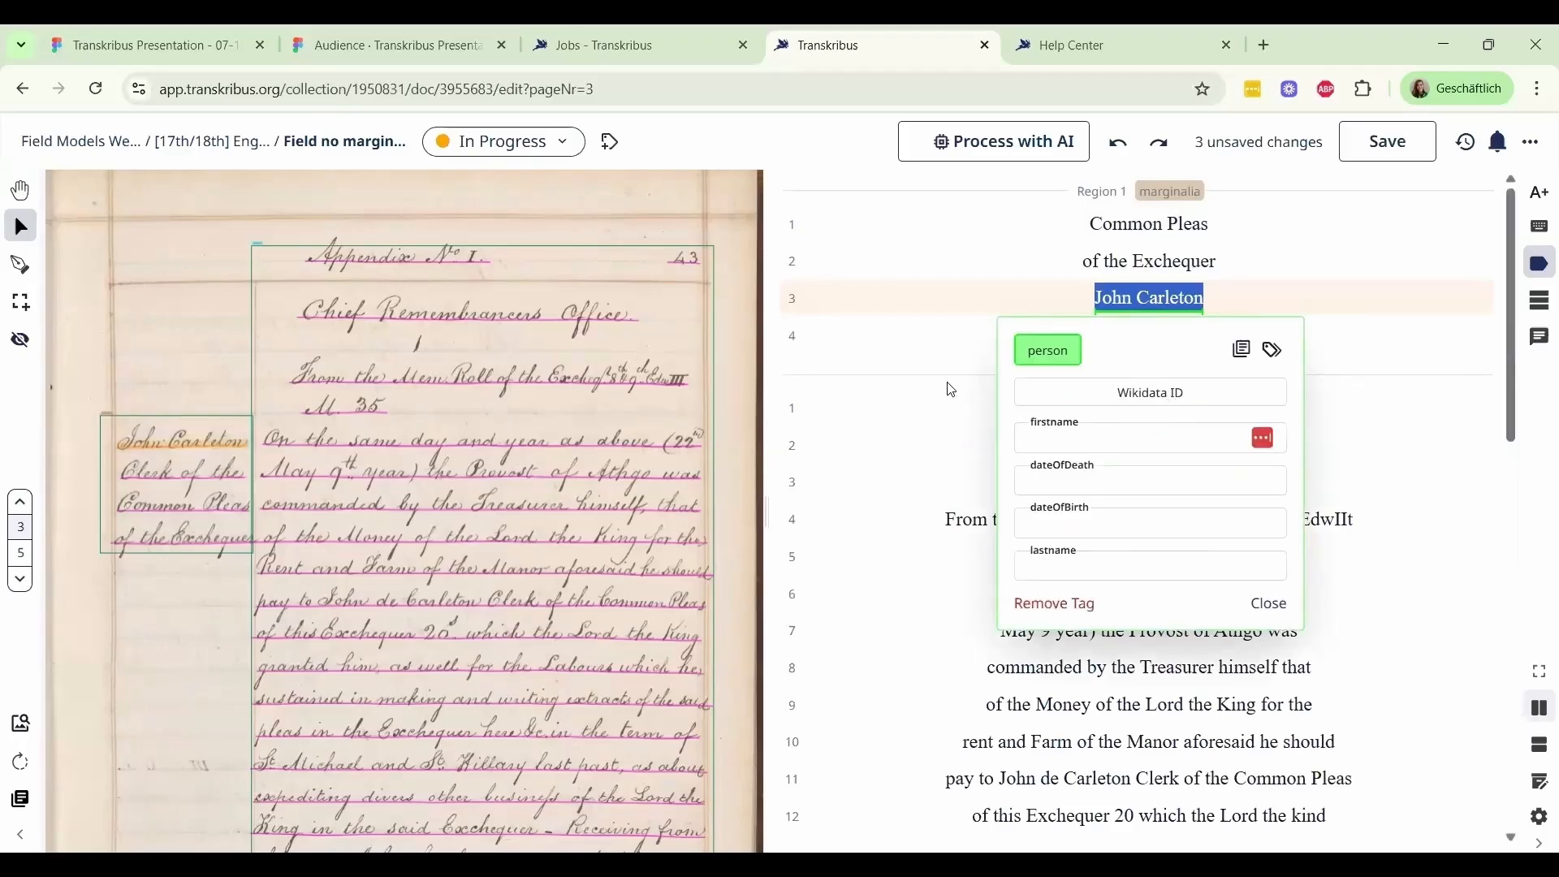
Tag "22 May 9 year" across lines 6 and 7 of the paragraph region as a date
{"action": "scroll", "coordinate": [952, 390], "scroll_direction": "down", "scroll_amount": 3}
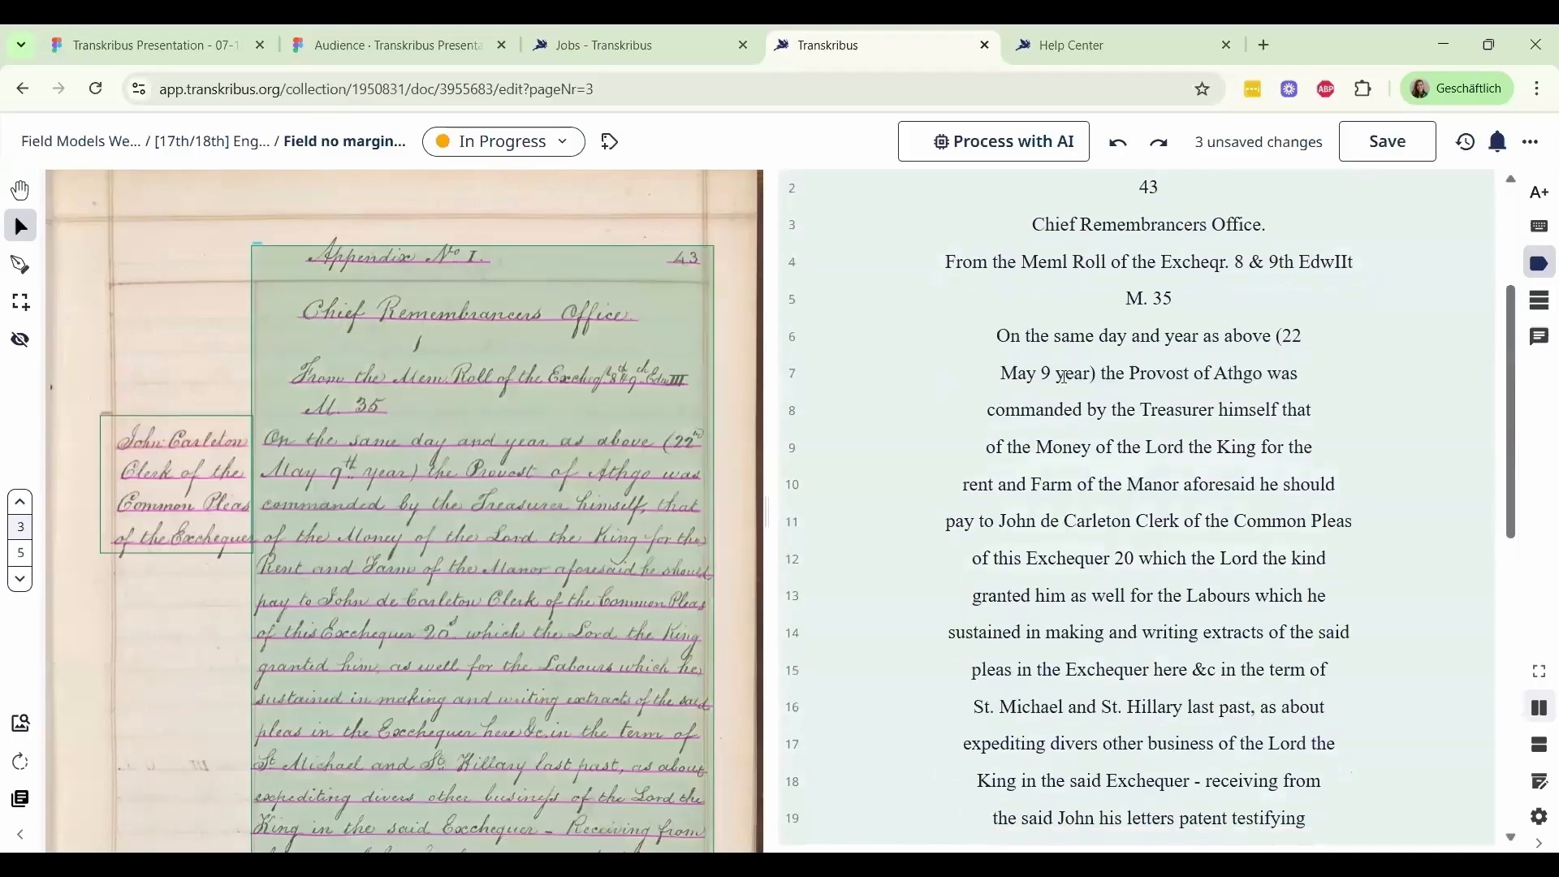
{"action": "left_click", "coordinate": [1286, 336]}
{"action": "left_click_drag", "start_coordinate": [1287, 336], "coordinate": [1090, 382]}
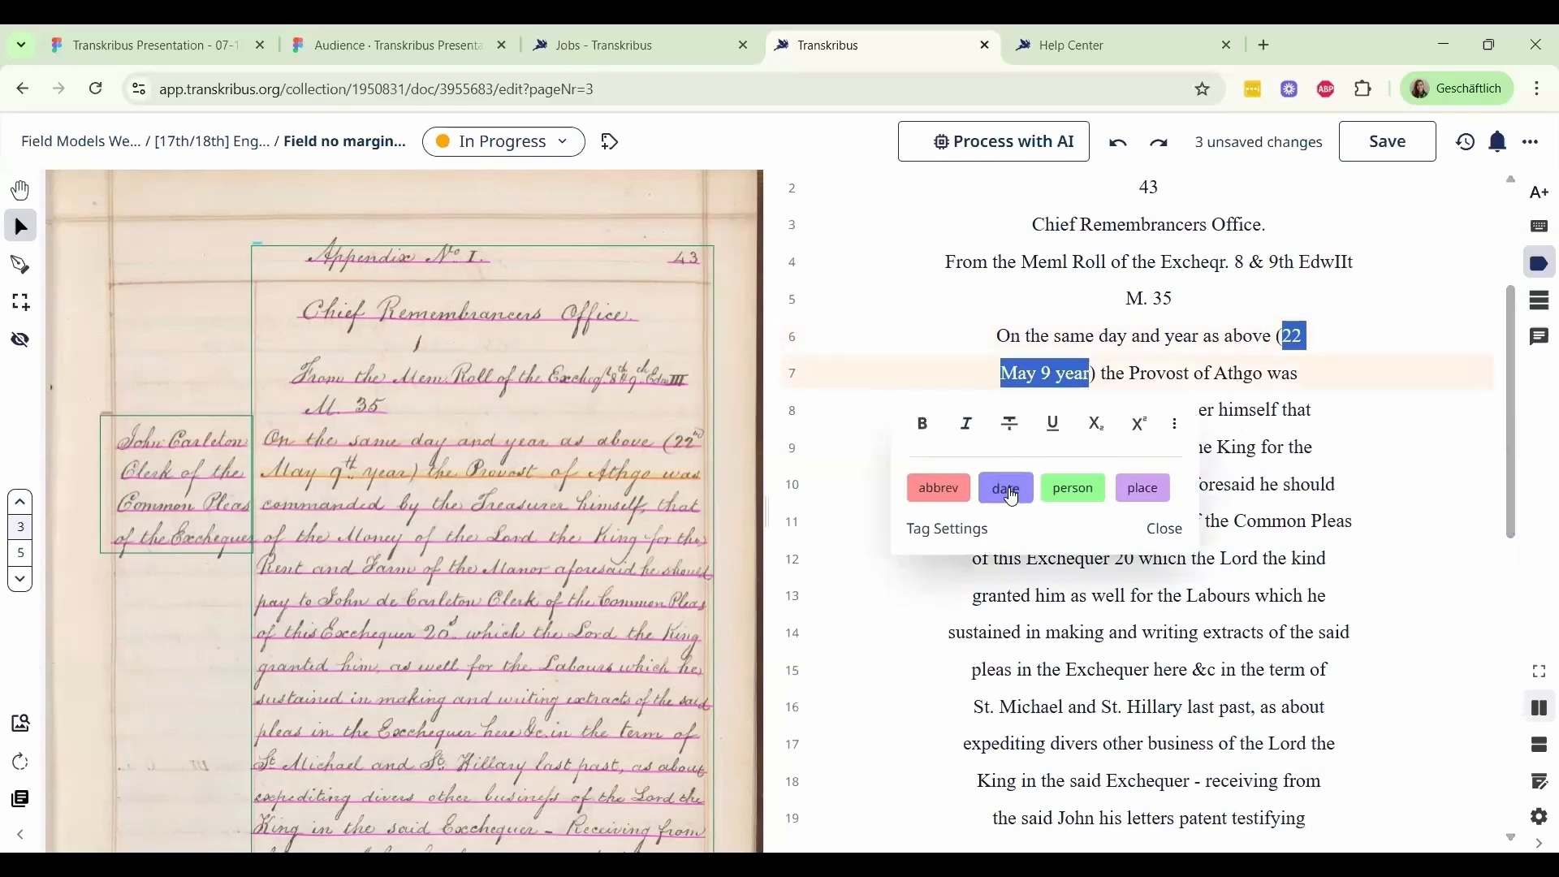
{"action": "left_click", "coordinate": [1007, 489]}
{"action": "left_click", "coordinate": [868, 469]}
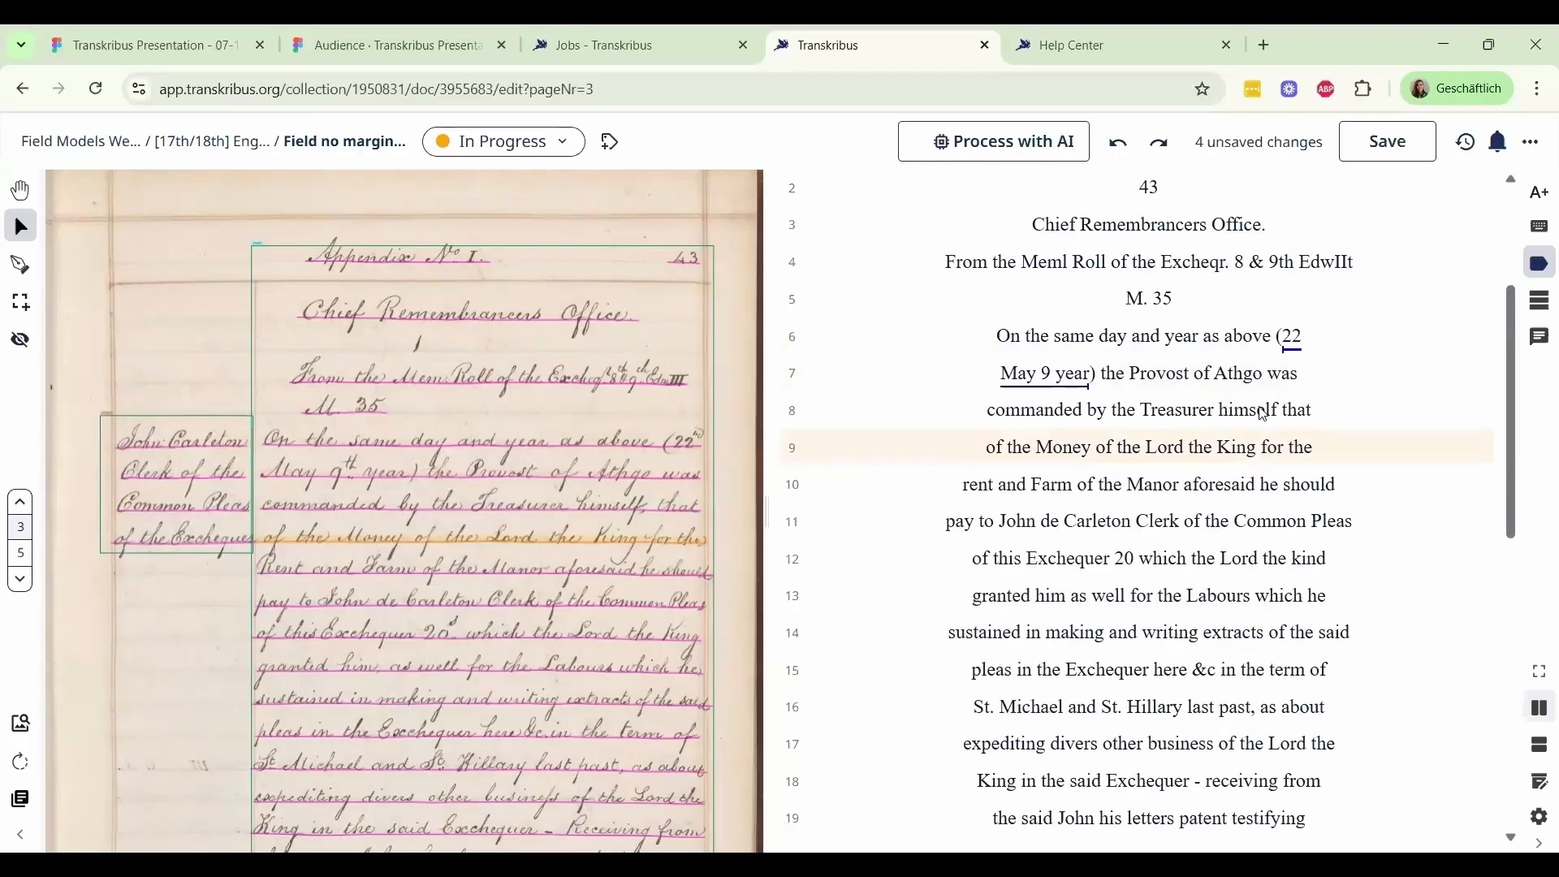
{"action": "left_click_drag", "start_coordinate": [1221, 410], "coordinate": [1310, 410]}
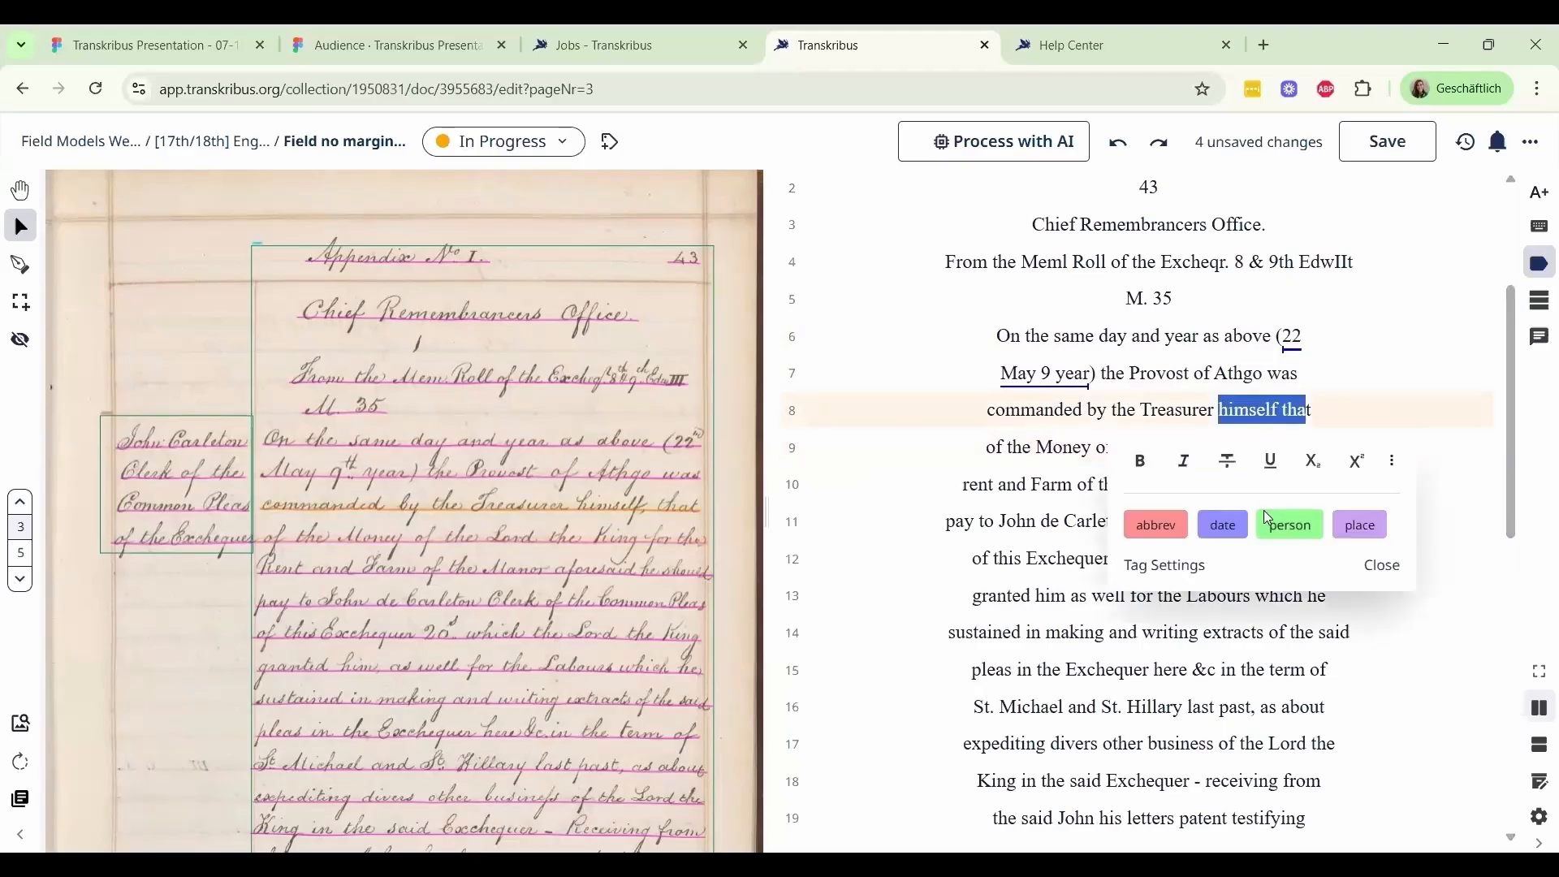
{"action": "left_click", "coordinate": [1486, 668]}
Examine the collection's structural tags and their visibility settings in the editor configuration, and close the configuration
{"action": "left_click", "coordinate": [1542, 820]}
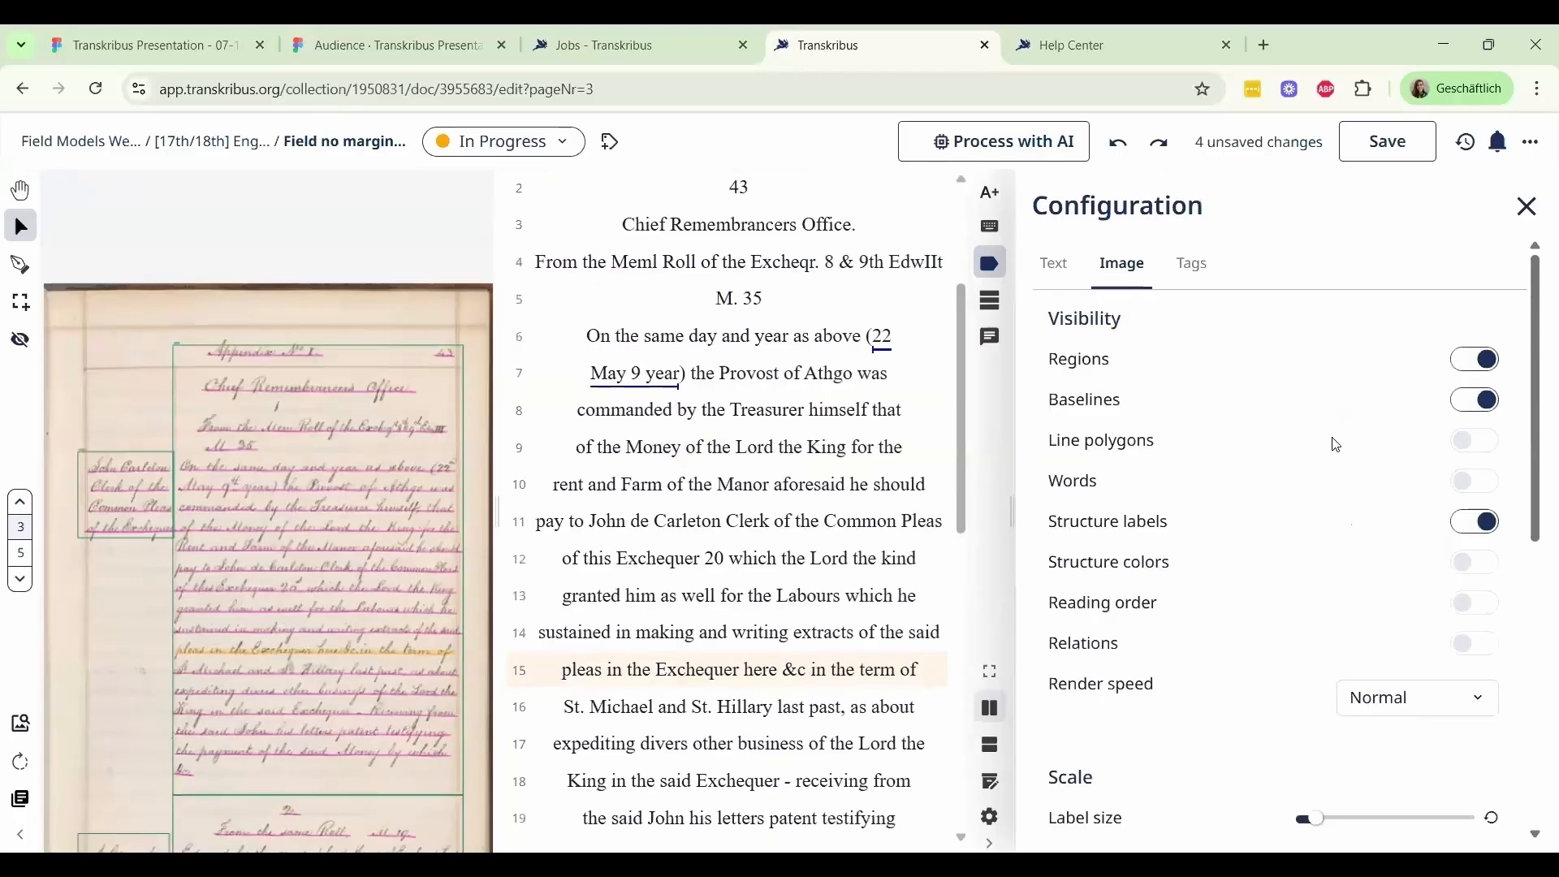
{"action": "left_click", "coordinate": [1200, 265]}
{"action": "scroll", "coordinate": [1323, 557], "scroll_direction": "down", "scroll_amount": 5}
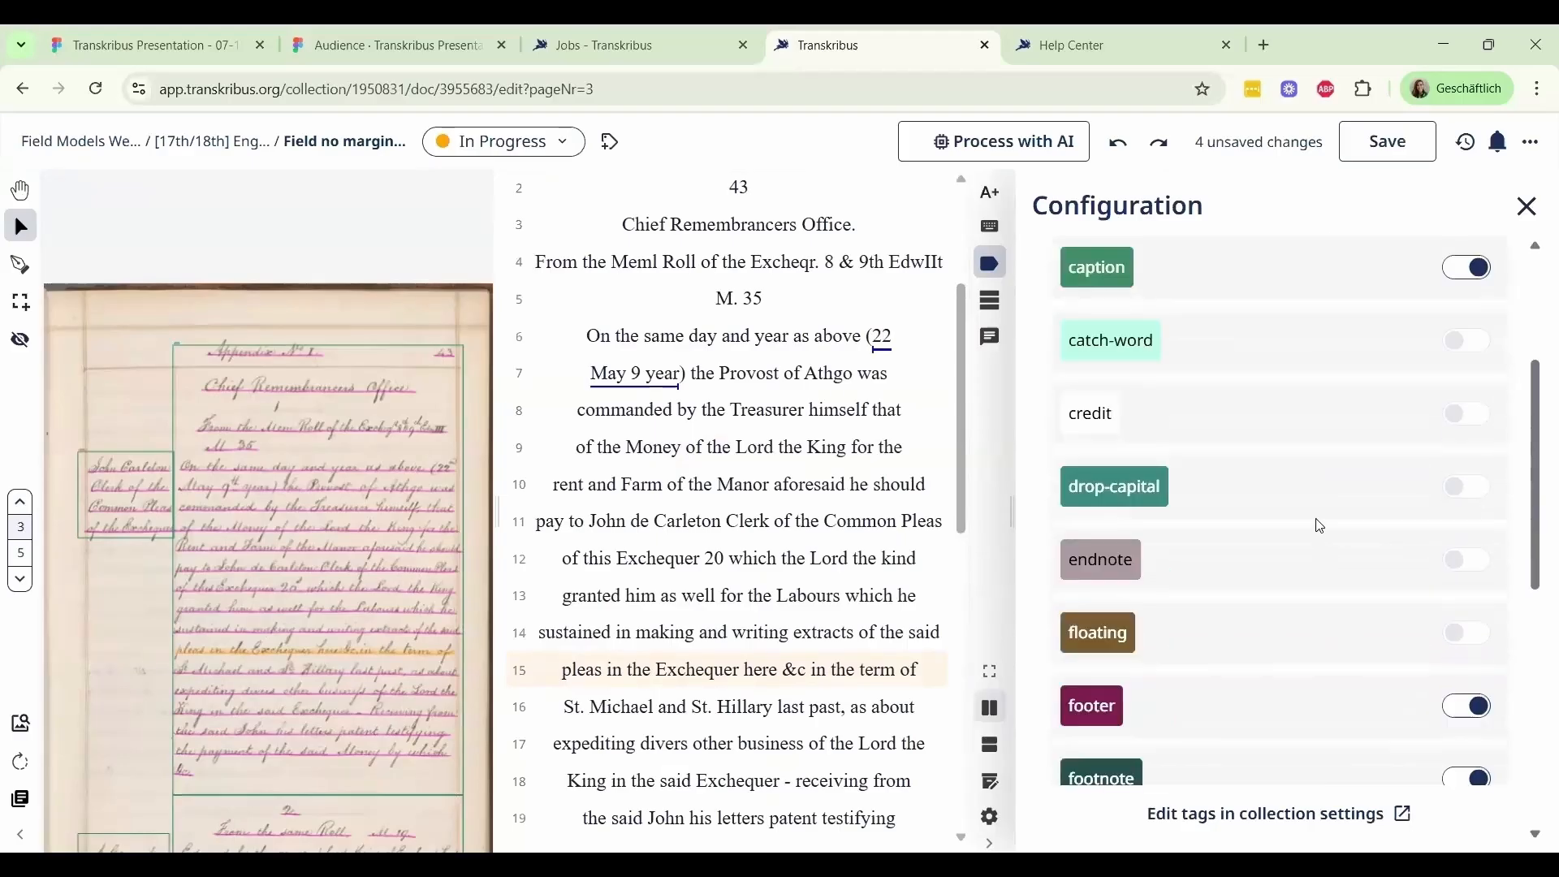
{"action": "scroll", "coordinate": [1313, 509], "scroll_direction": "up", "scroll_amount": 3}
{"action": "scroll", "coordinate": [1313, 509], "scroll_direction": "down", "scroll_amount": 5}
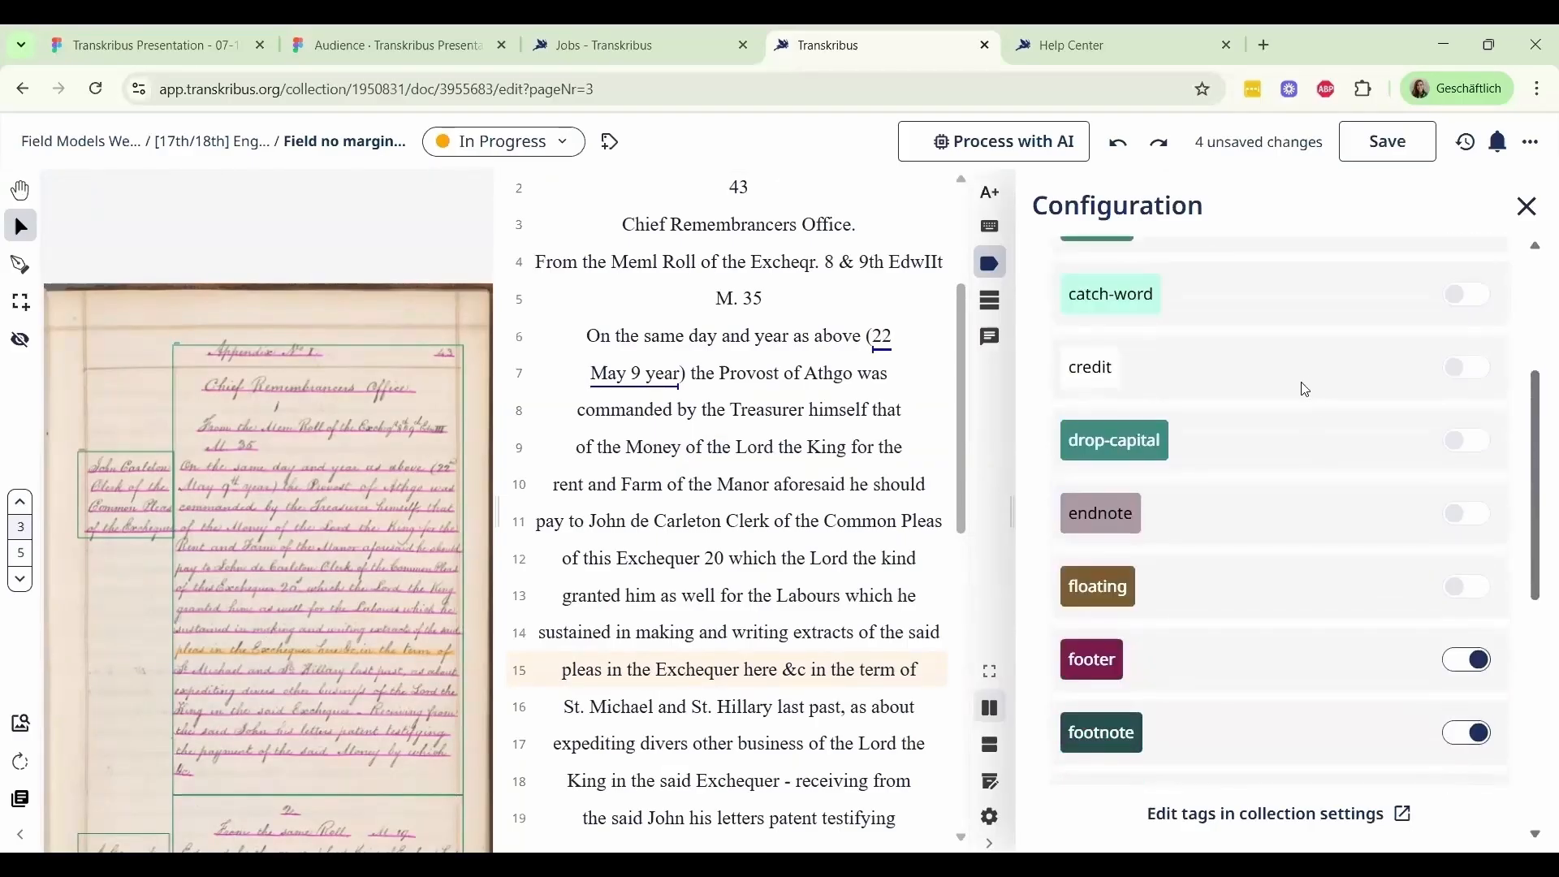
{"action": "scroll", "coordinate": [1305, 403], "scroll_direction": "down", "scroll_amount": 5}
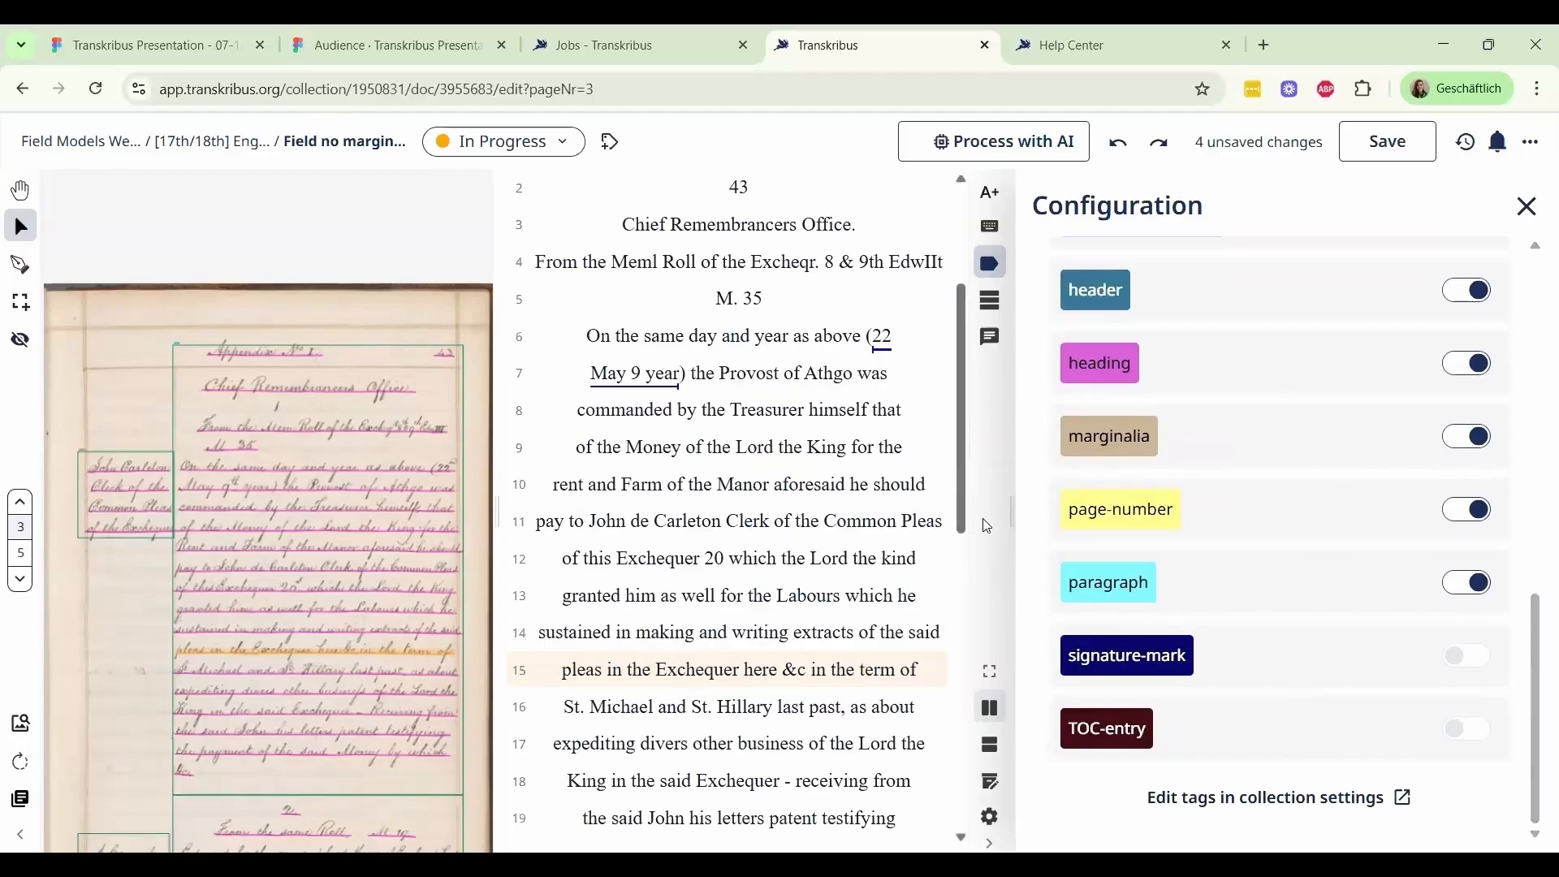
{"action": "scroll", "coordinate": [1316, 504], "scroll_direction": "up", "scroll_amount": 6}
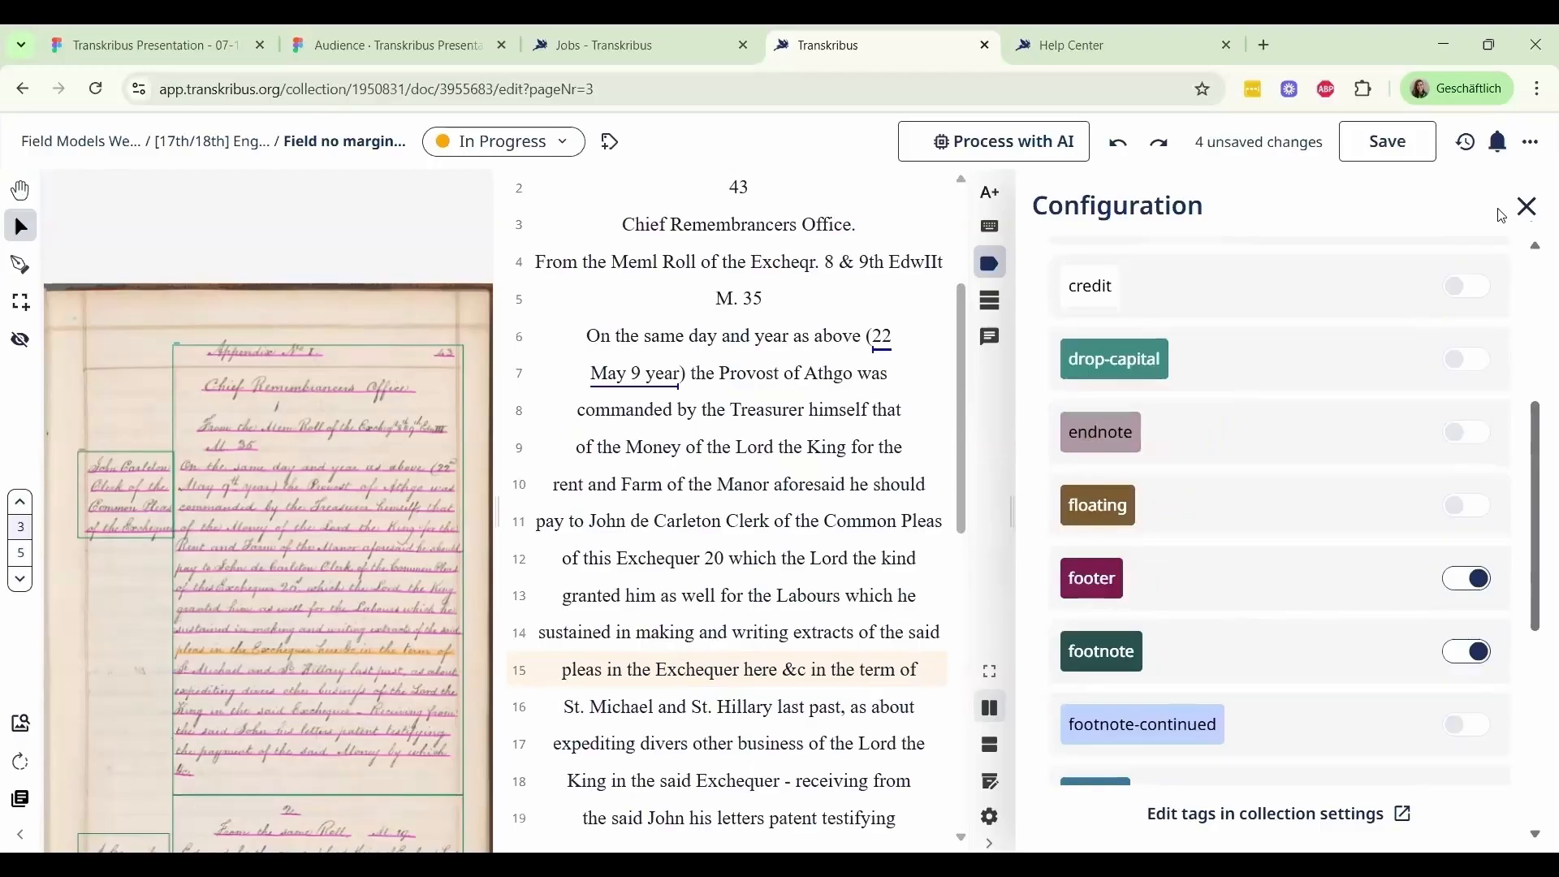
{"action": "left_click", "coordinate": [1527, 208]}
Set the label size to 10 in the editor's image configuration to enlarge the structure labels on the page
{"action": "left_click", "coordinate": [1533, 812]}
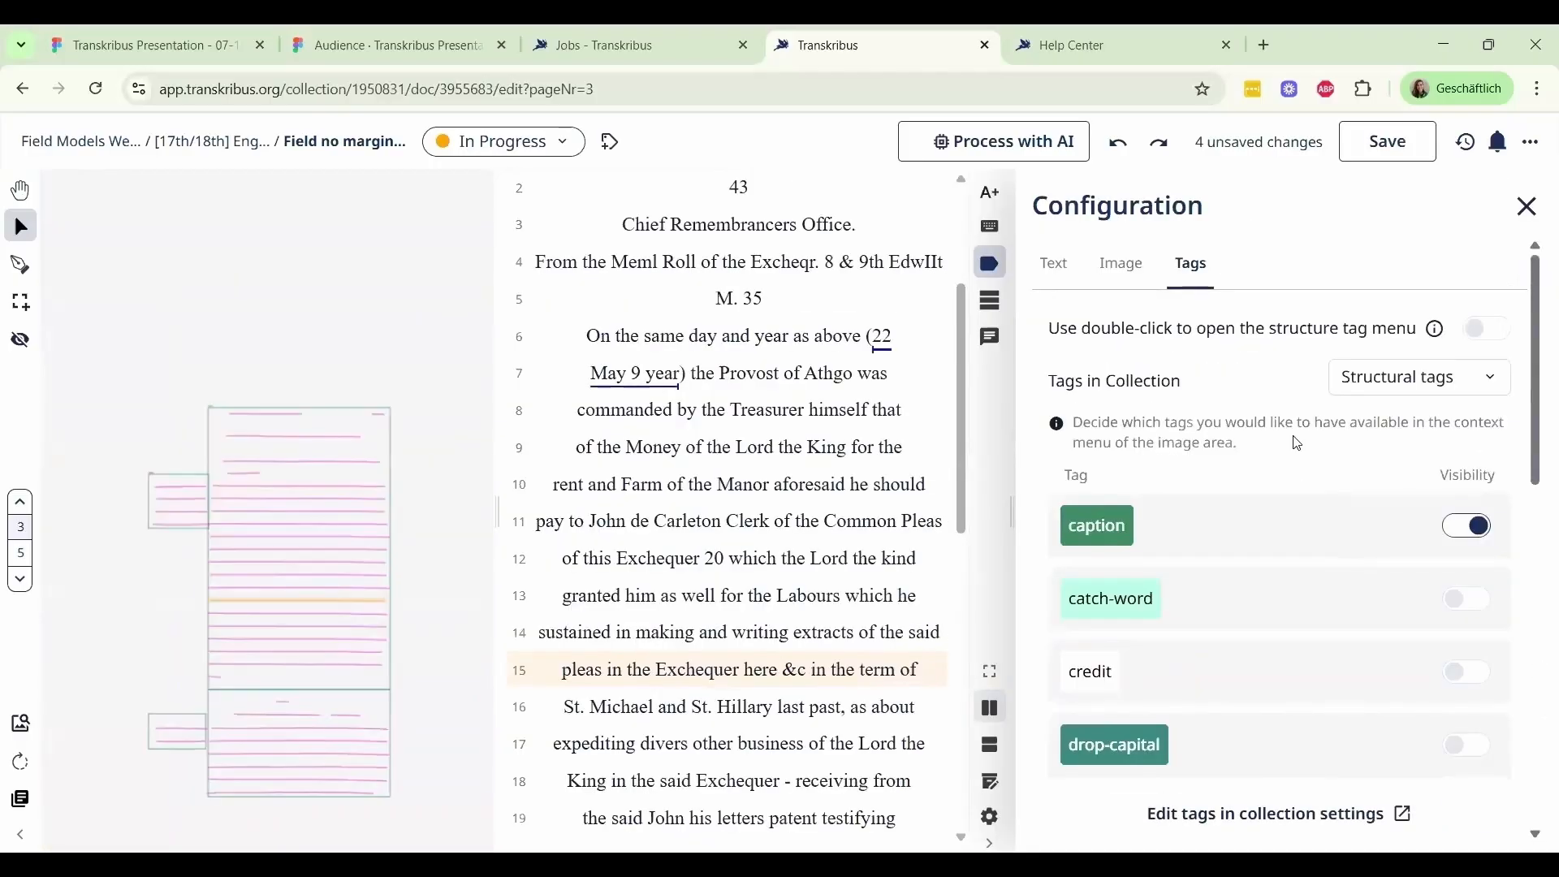
{"action": "left_click", "coordinate": [1134, 266]}
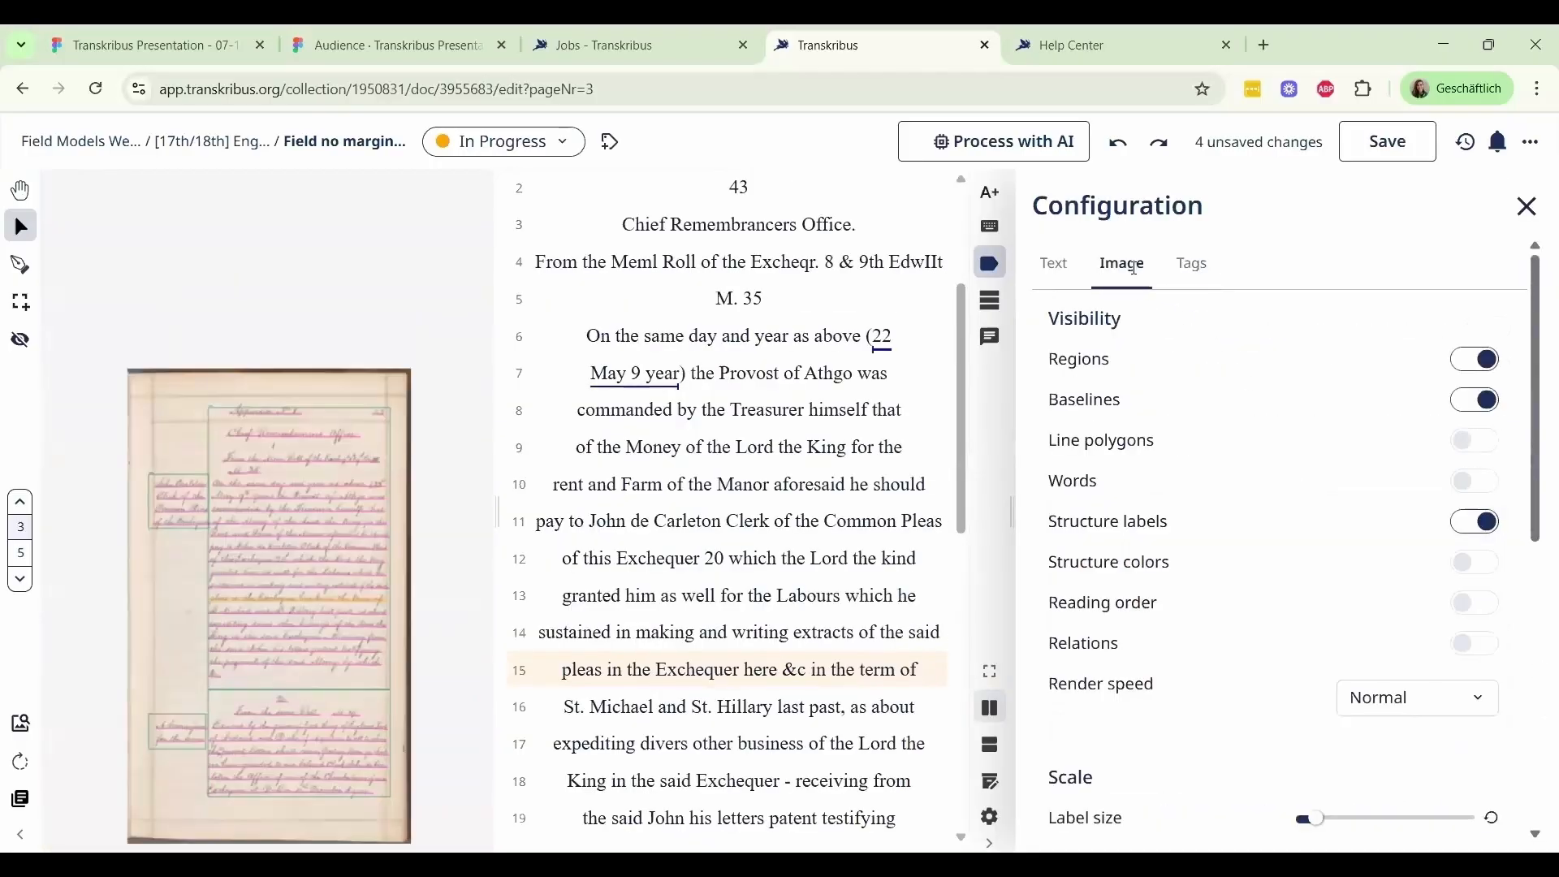
{"action": "scroll", "coordinate": [319, 505], "scroll_direction": "up", "scroll_amount": 5}
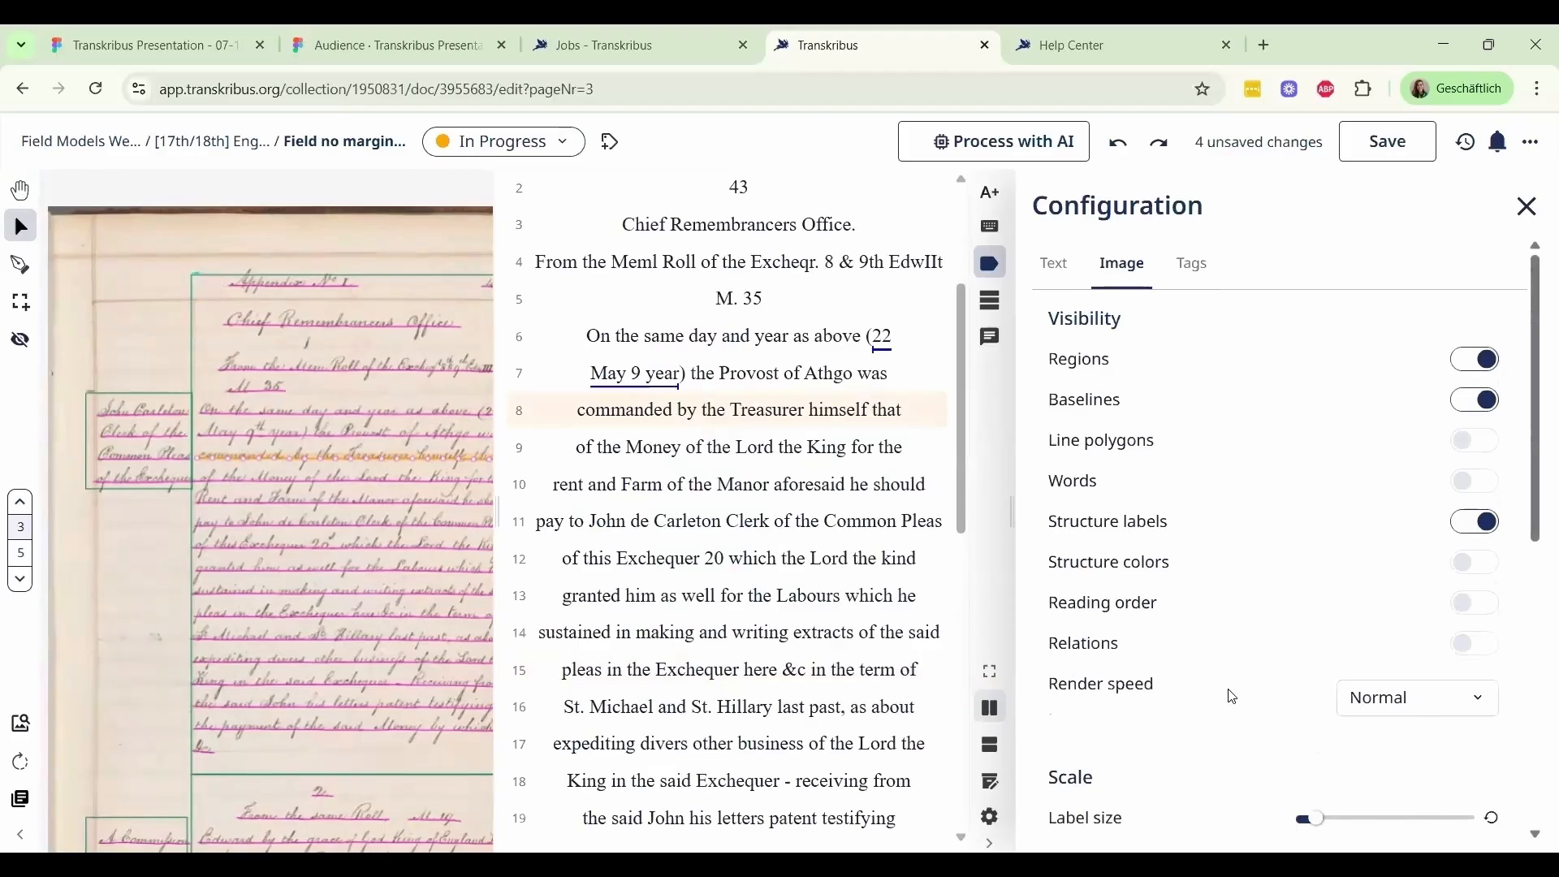
{"action": "scroll", "coordinate": [1250, 682], "scroll_direction": "down", "scroll_amount": 3}
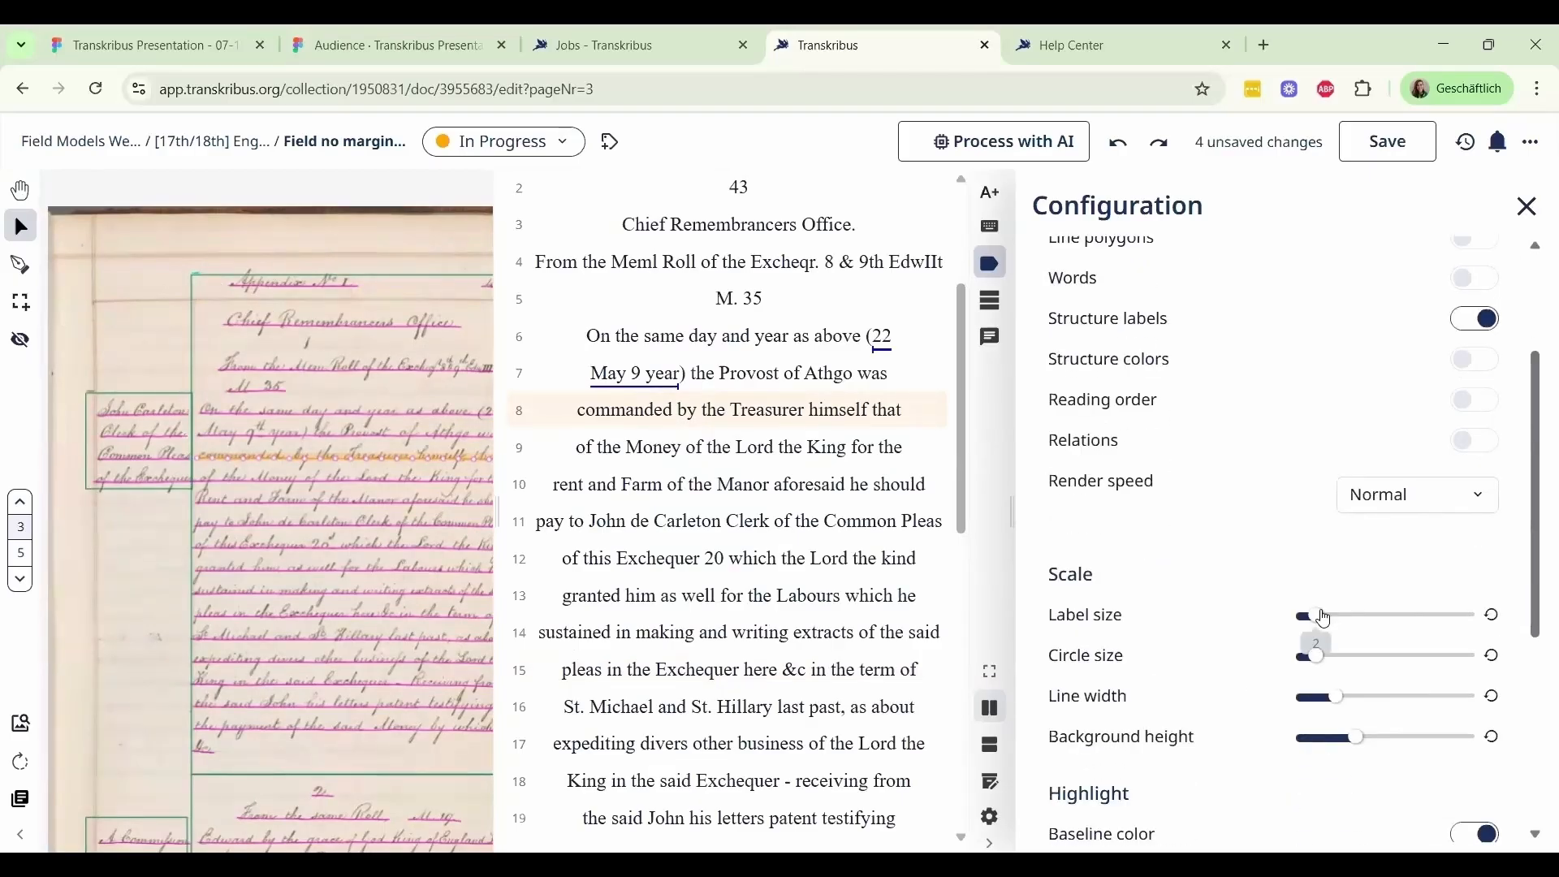
{"action": "mouse_move", "coordinate": [1321, 624]}
{"action": "left_click_drag", "start_coordinate": [1322, 623], "coordinate": [1362, 625]}
{"action": "scroll", "coordinate": [1270, 644], "scroll_direction": "down", "scroll_amount": 3}
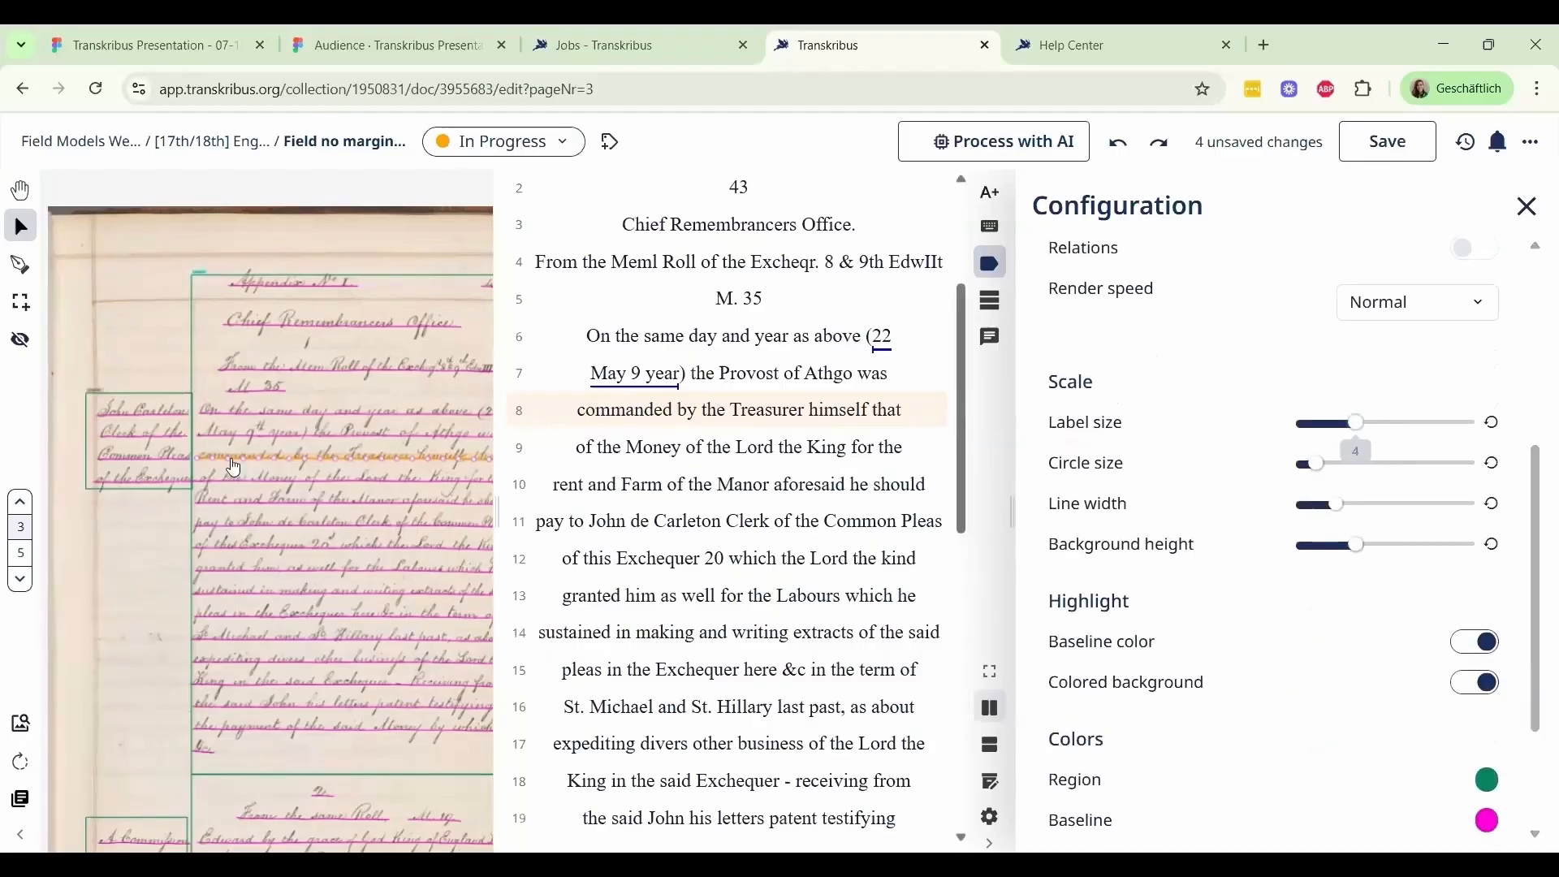
{"action": "left_click_drag", "start_coordinate": [1428, 414], "coordinate": [1472, 417]}
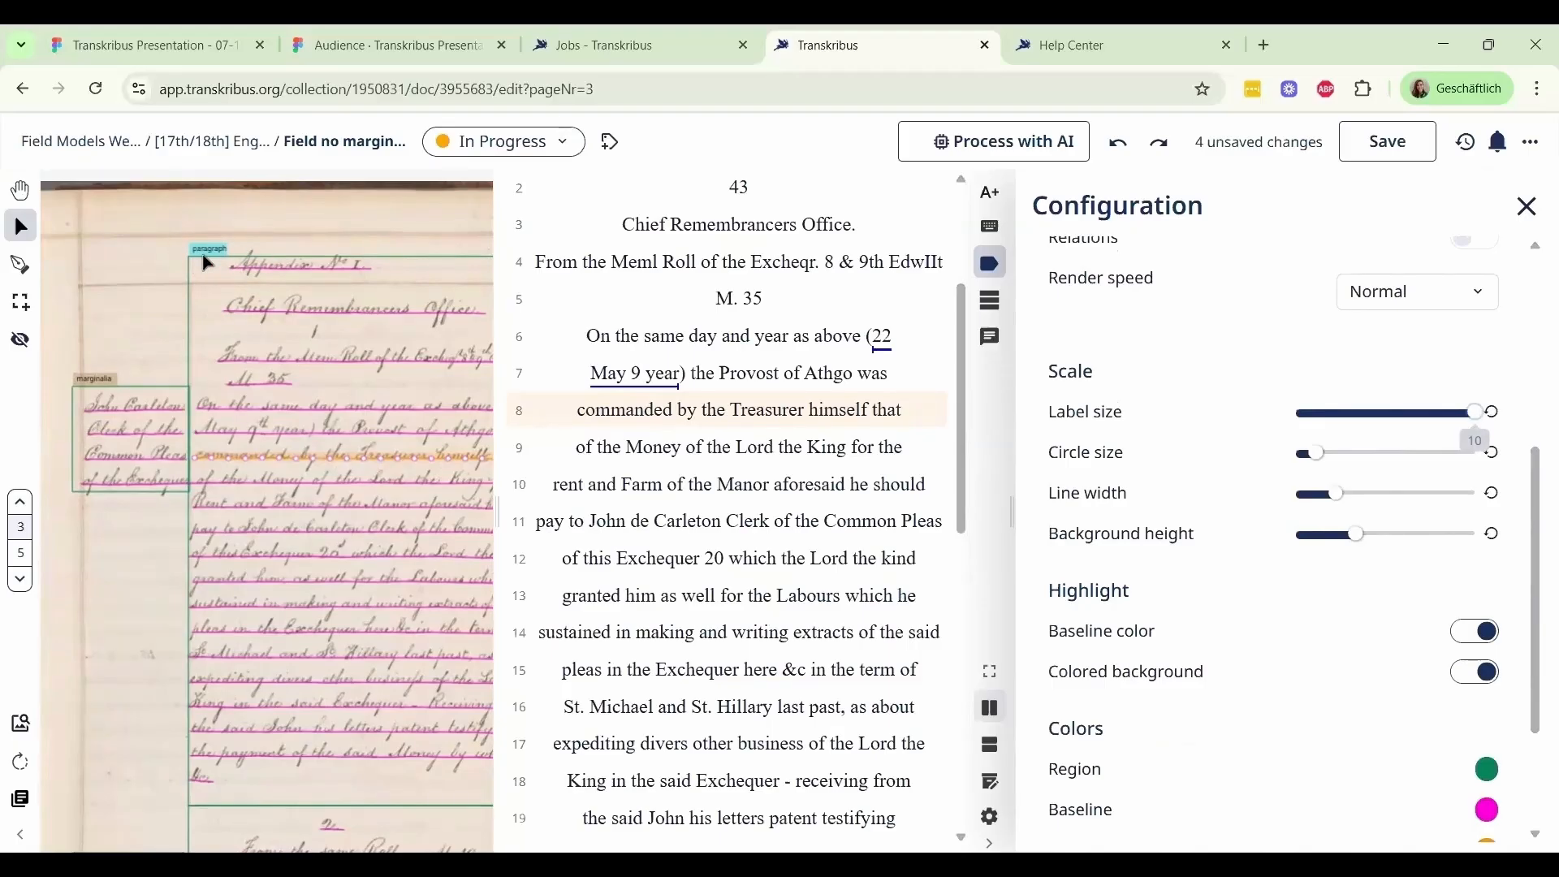
Examine the visibility, scale, highlight and color settings in the editor's image configuration, and close the configuration
{"action": "scroll", "coordinate": [1243, 562], "scroll_direction": "up", "scroll_amount": 2}
{"action": "scroll", "coordinate": [1222, 543], "scroll_direction": "down", "scroll_amount": 3}
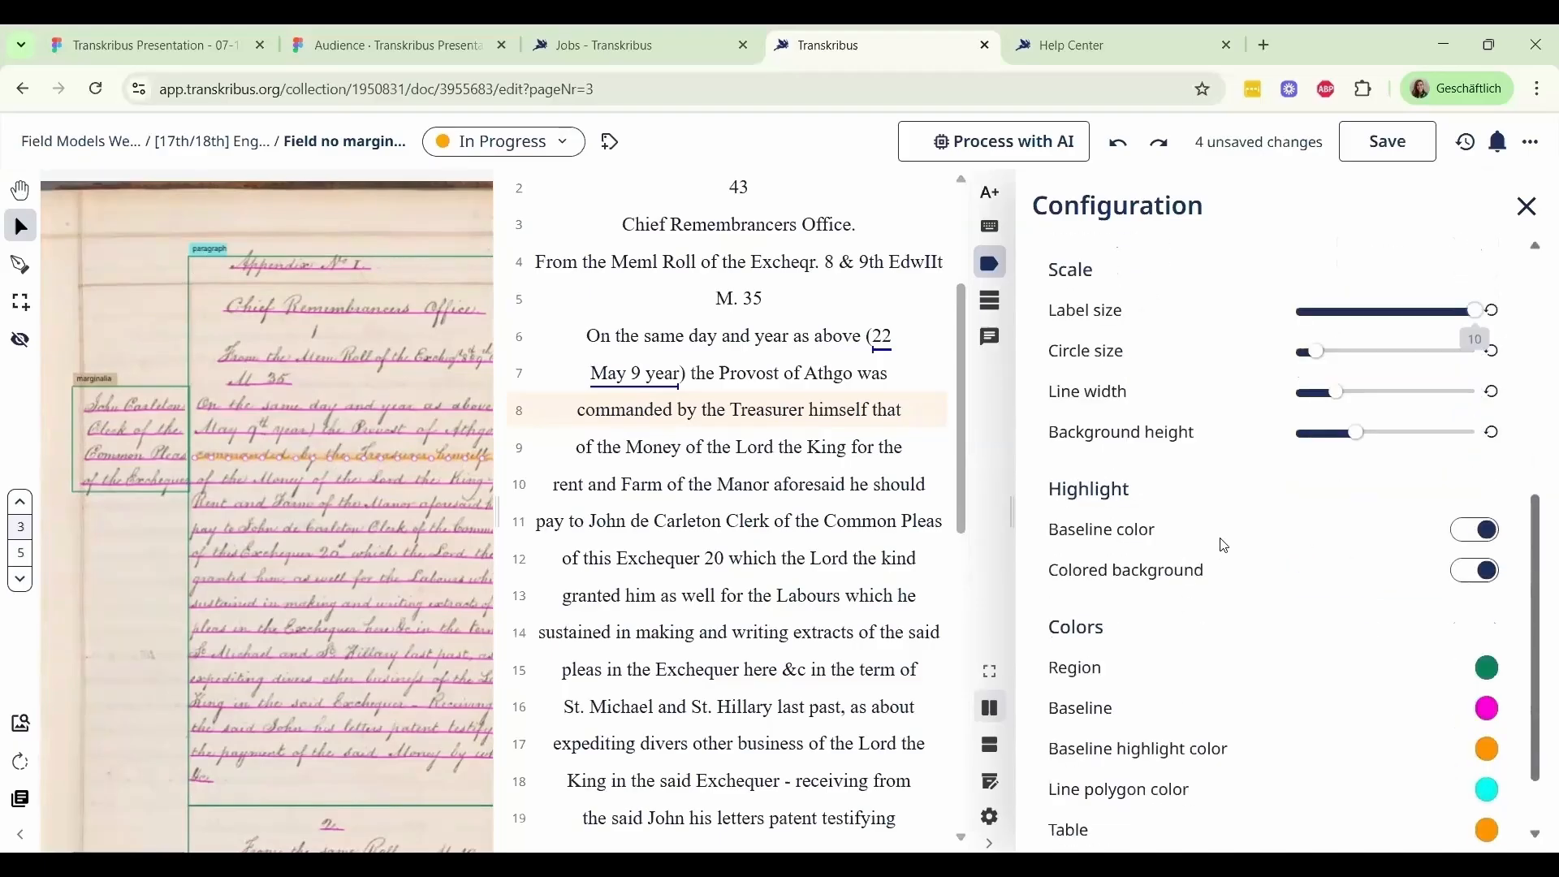
{"action": "scroll", "coordinate": [1232, 550], "scroll_direction": "up", "scroll_amount": 6}
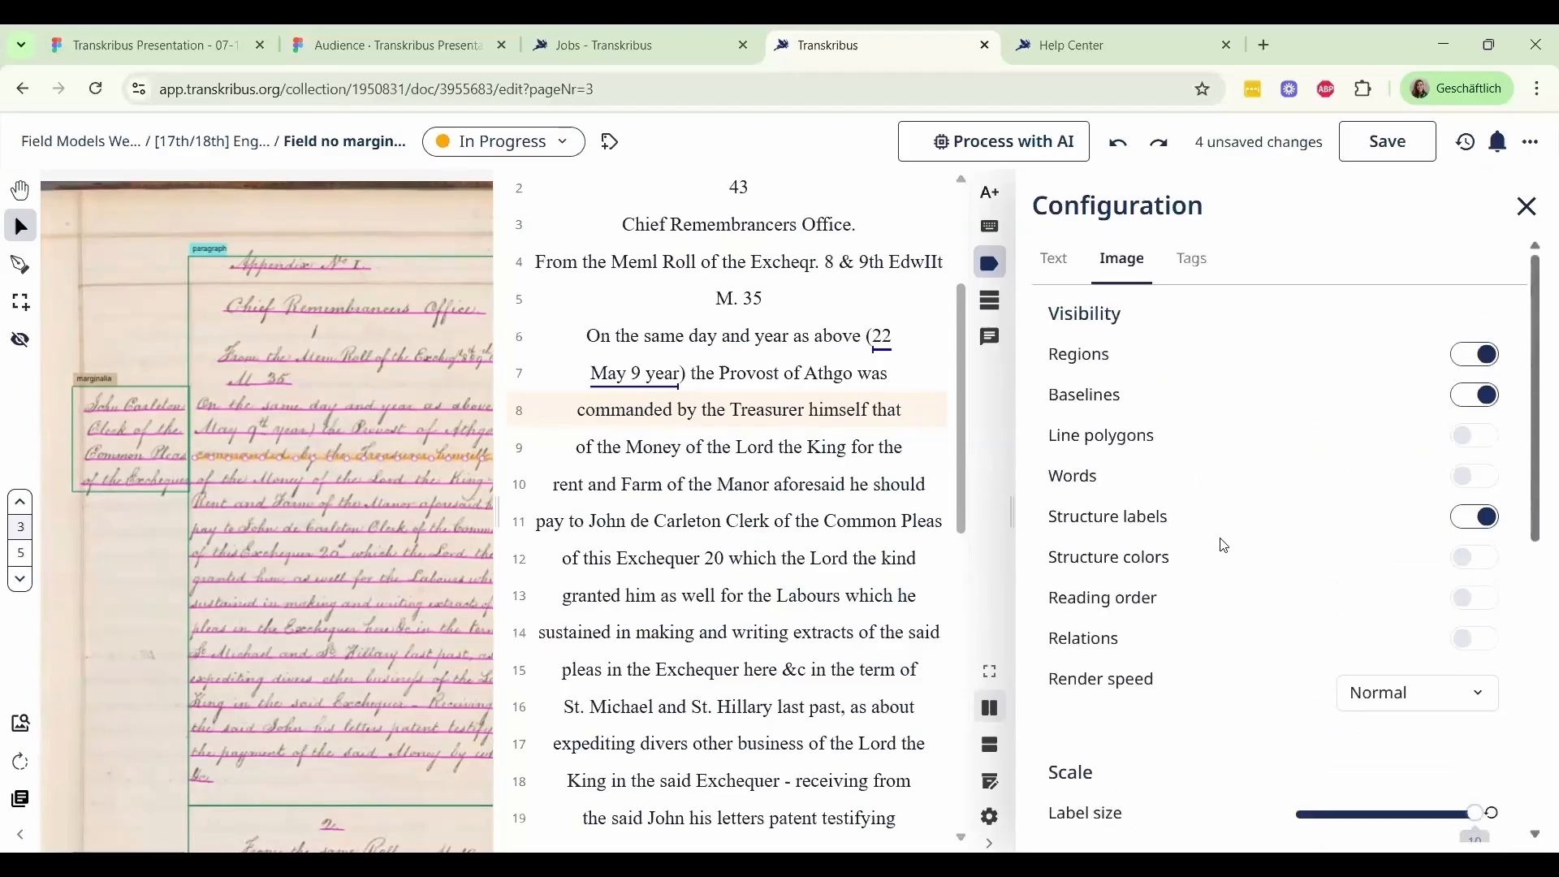
{"action": "scroll", "coordinate": [1230, 560], "scroll_direction": "up", "scroll_amount": 1}
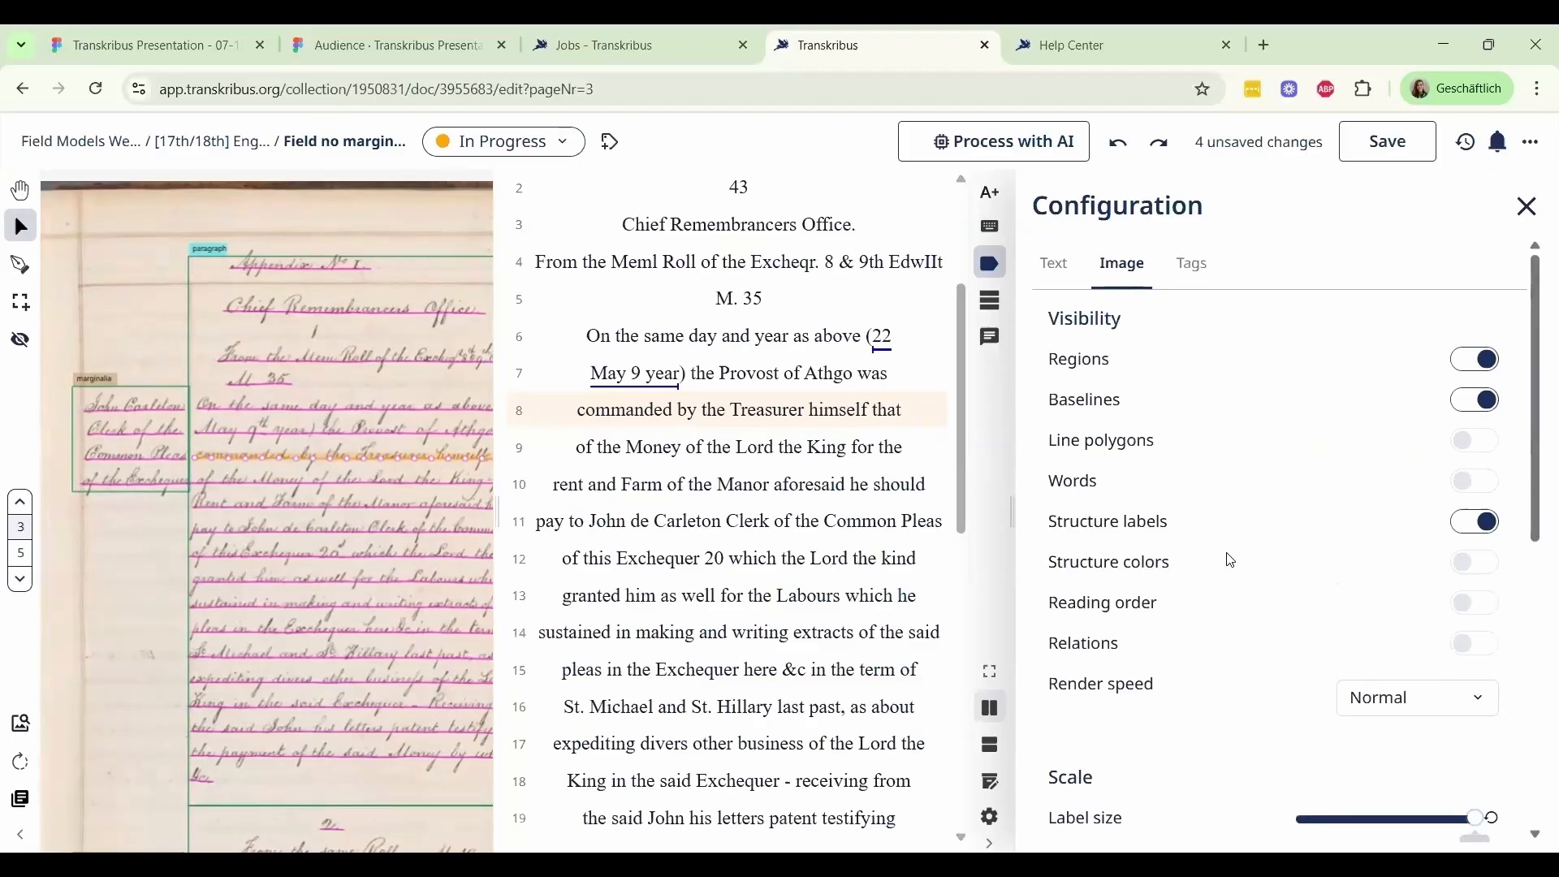
{"action": "scroll", "coordinate": [1232, 561], "scroll_direction": "down", "scroll_amount": 1}
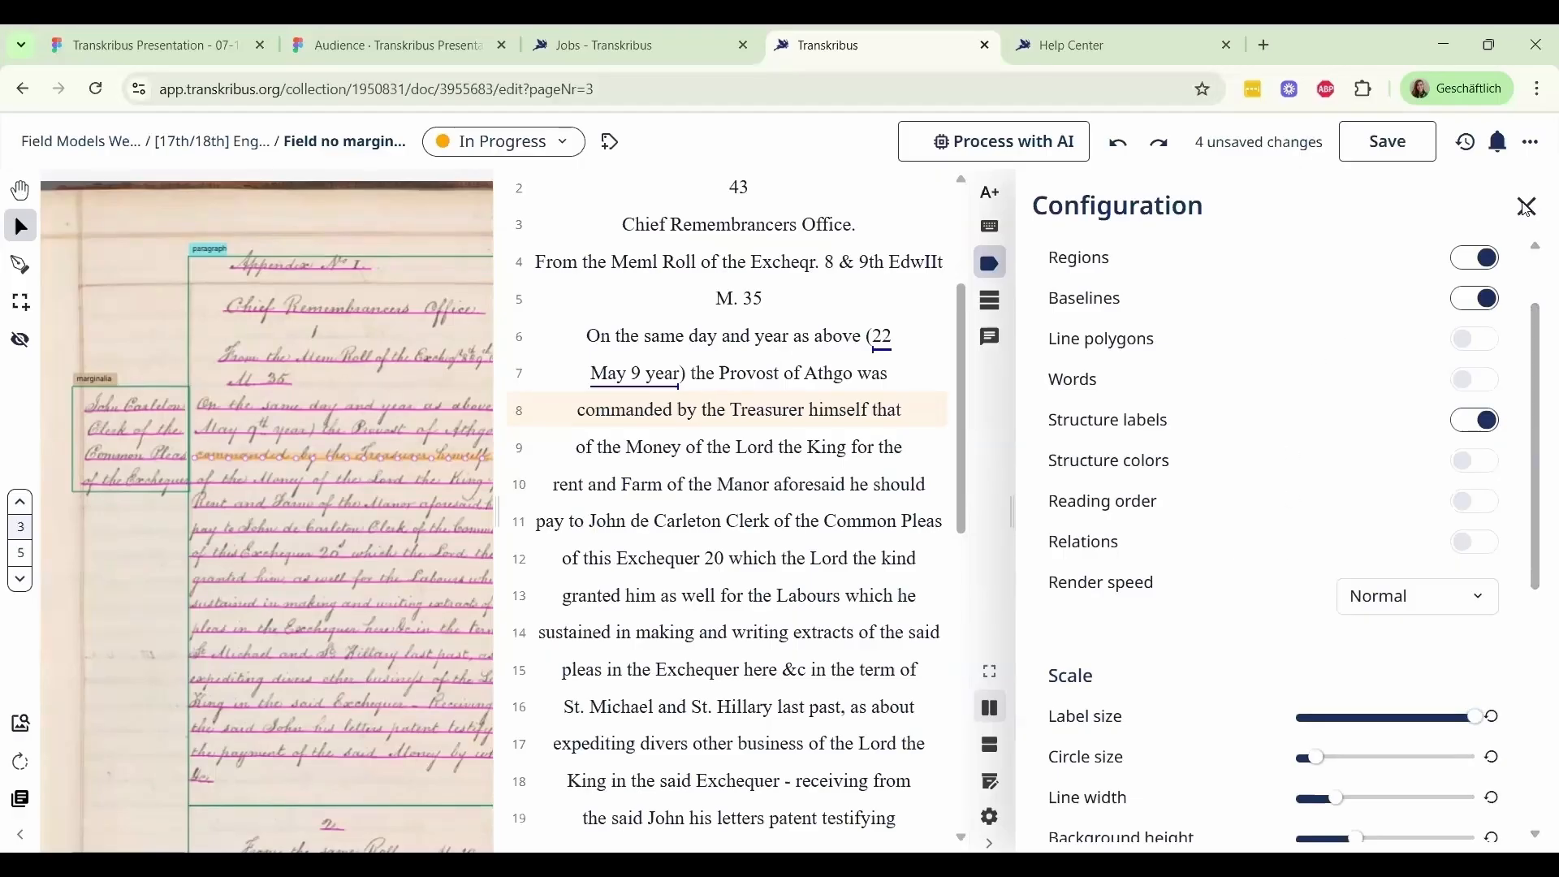
{"action": "left_click", "coordinate": [1530, 208]}
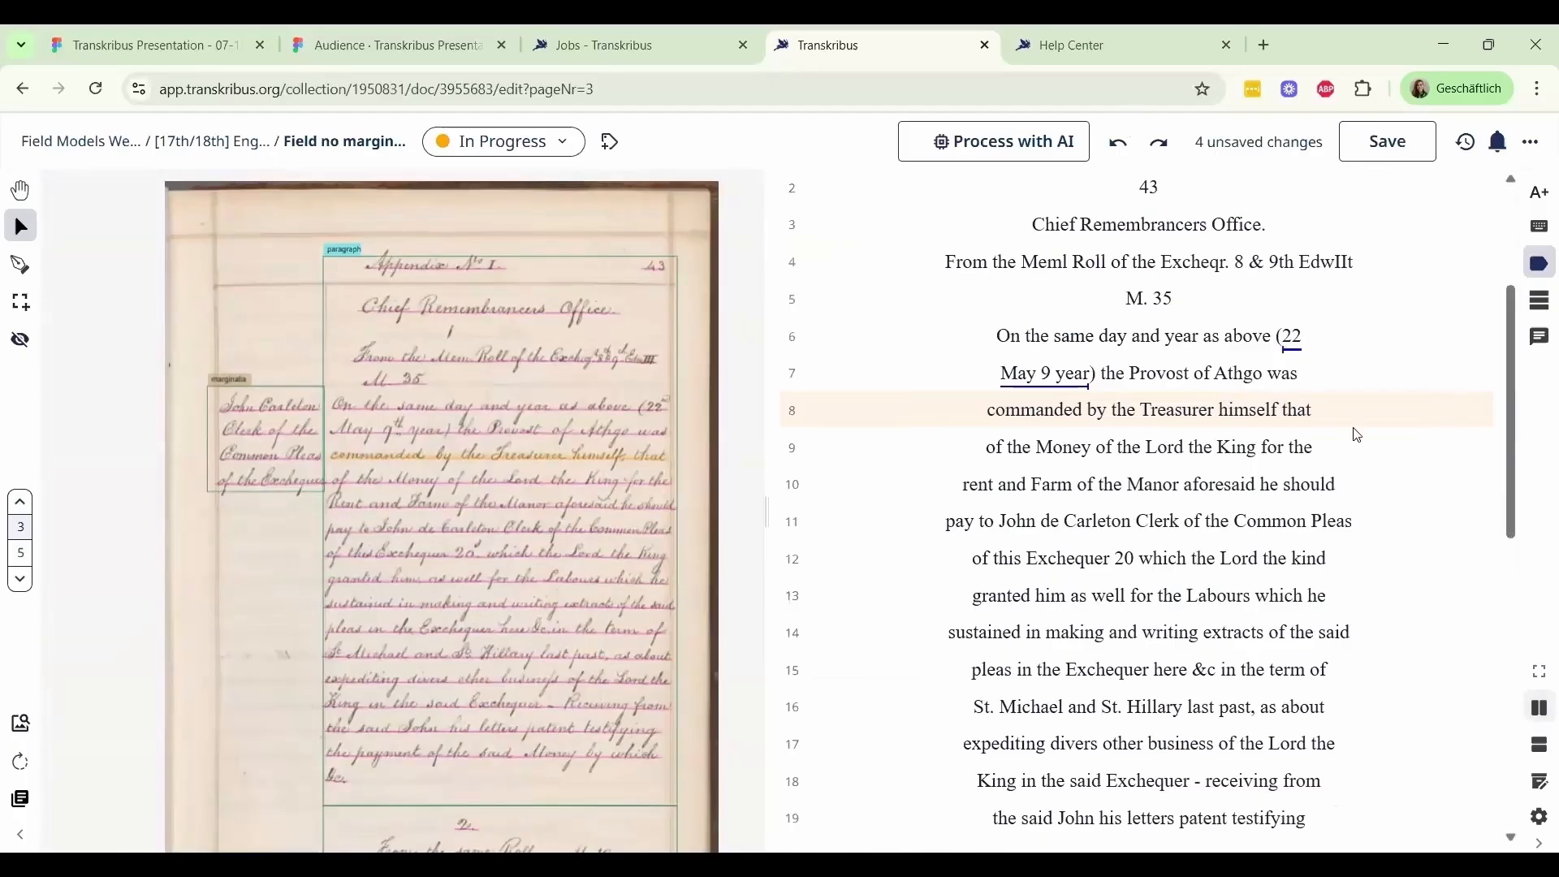
Try reordering line 5 of the paragraph region and collapsing Region 3 in the layout order editor, and close it
{"action": "left_click", "coordinate": [1542, 315]}
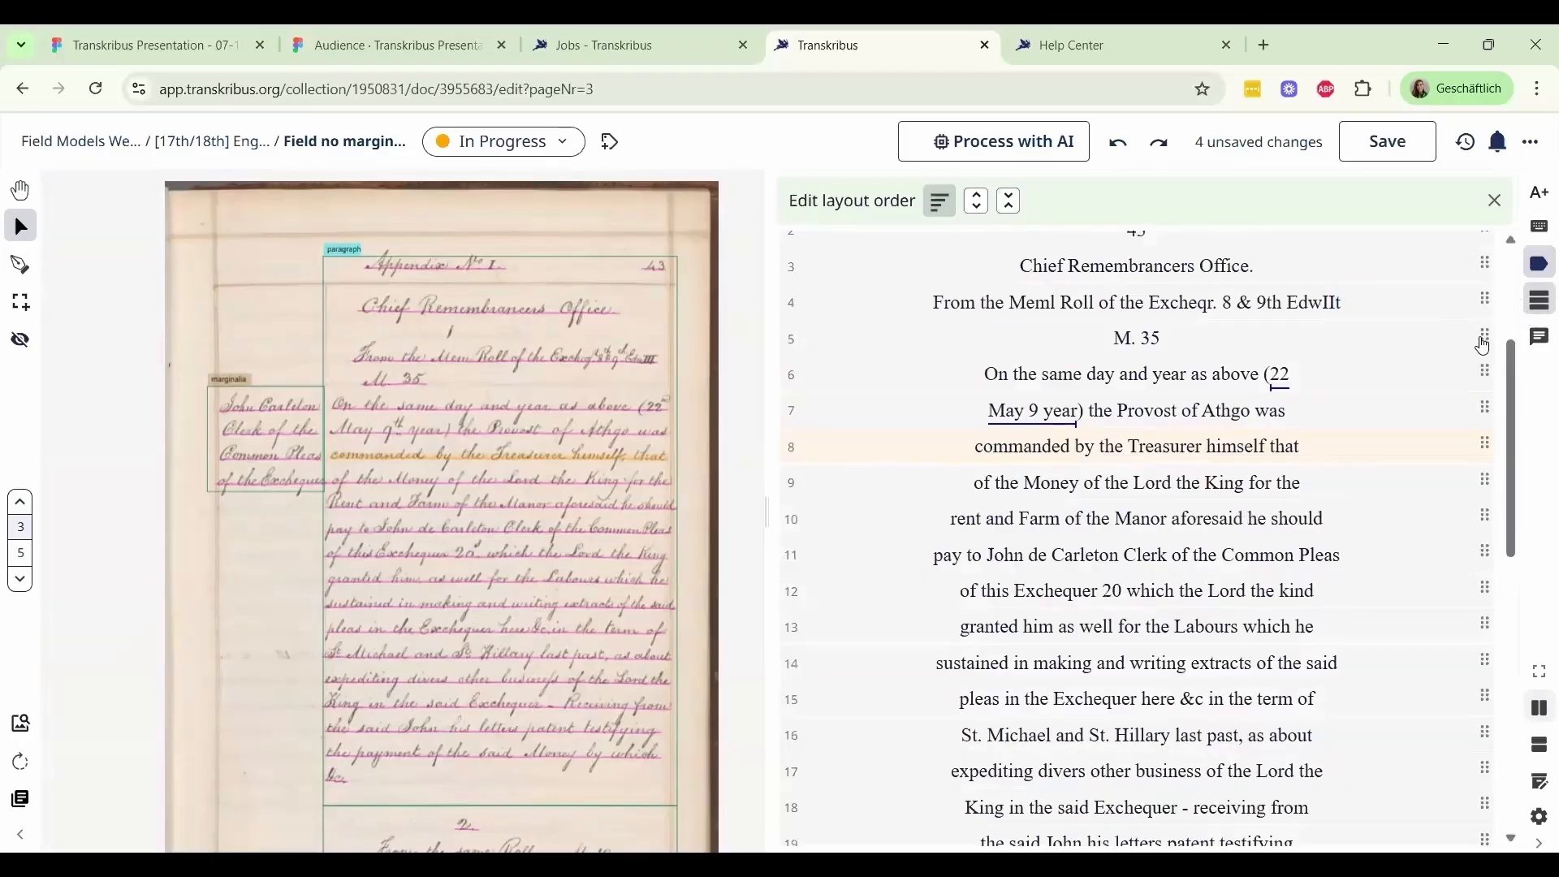
{"action": "mouse_move", "coordinate": [1482, 339]}
{"action": "left_mouse_down"}
{"action": "mouse_move", "coordinate": [1469, 420]}
{"action": "mouse_move", "coordinate": [1478, 347]}
{"action": "left_mouse_up"}
{"action": "scroll", "coordinate": [1476, 341], "scroll_direction": "down", "scroll_amount": 3}
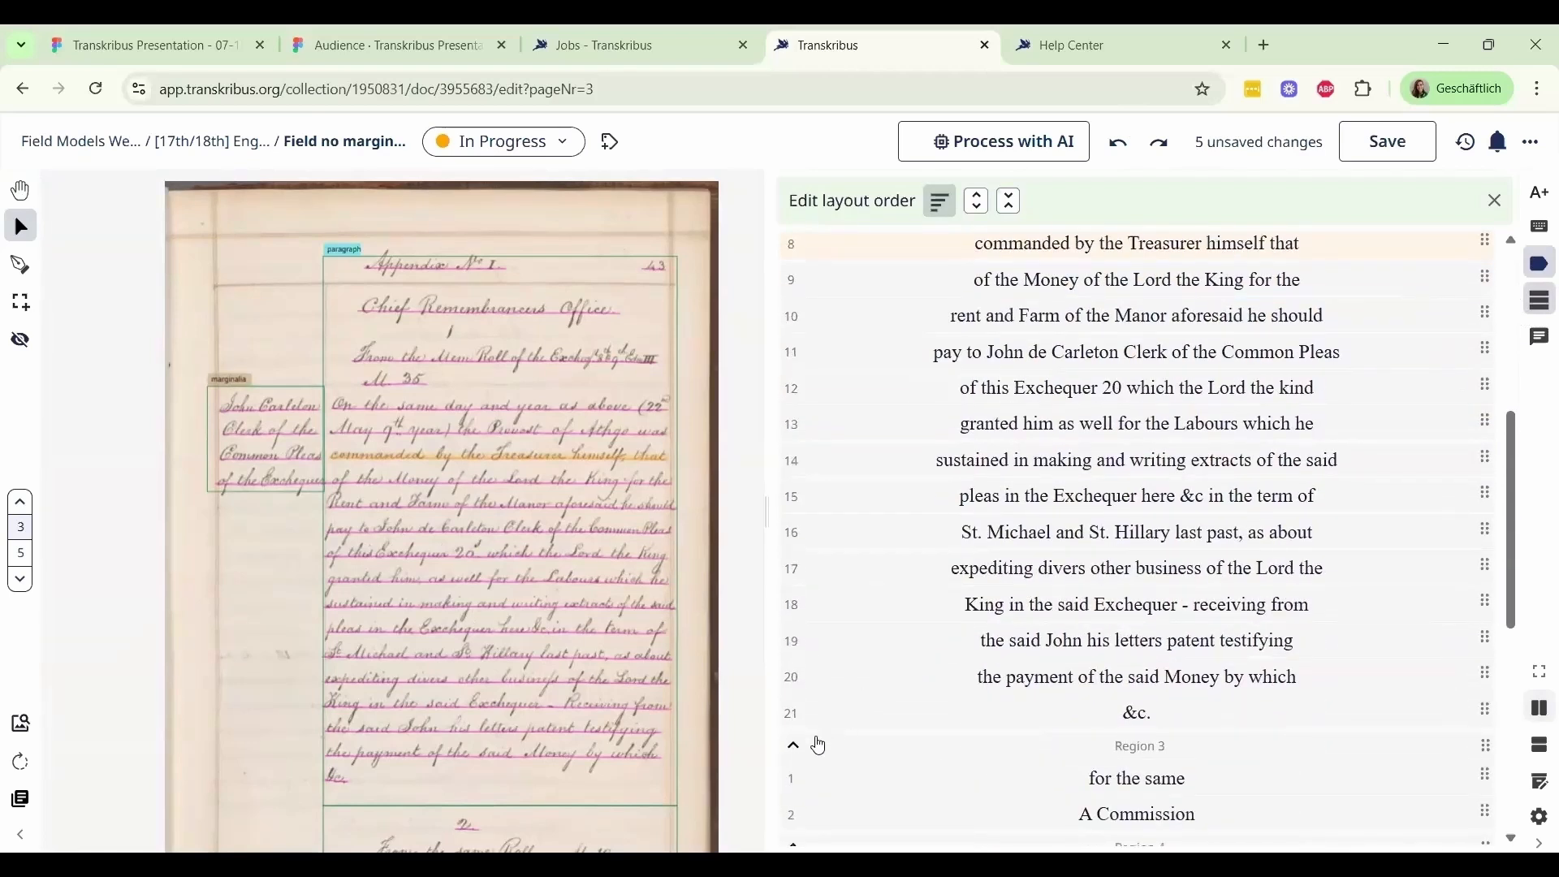
{"action": "left_click", "coordinate": [795, 746]}
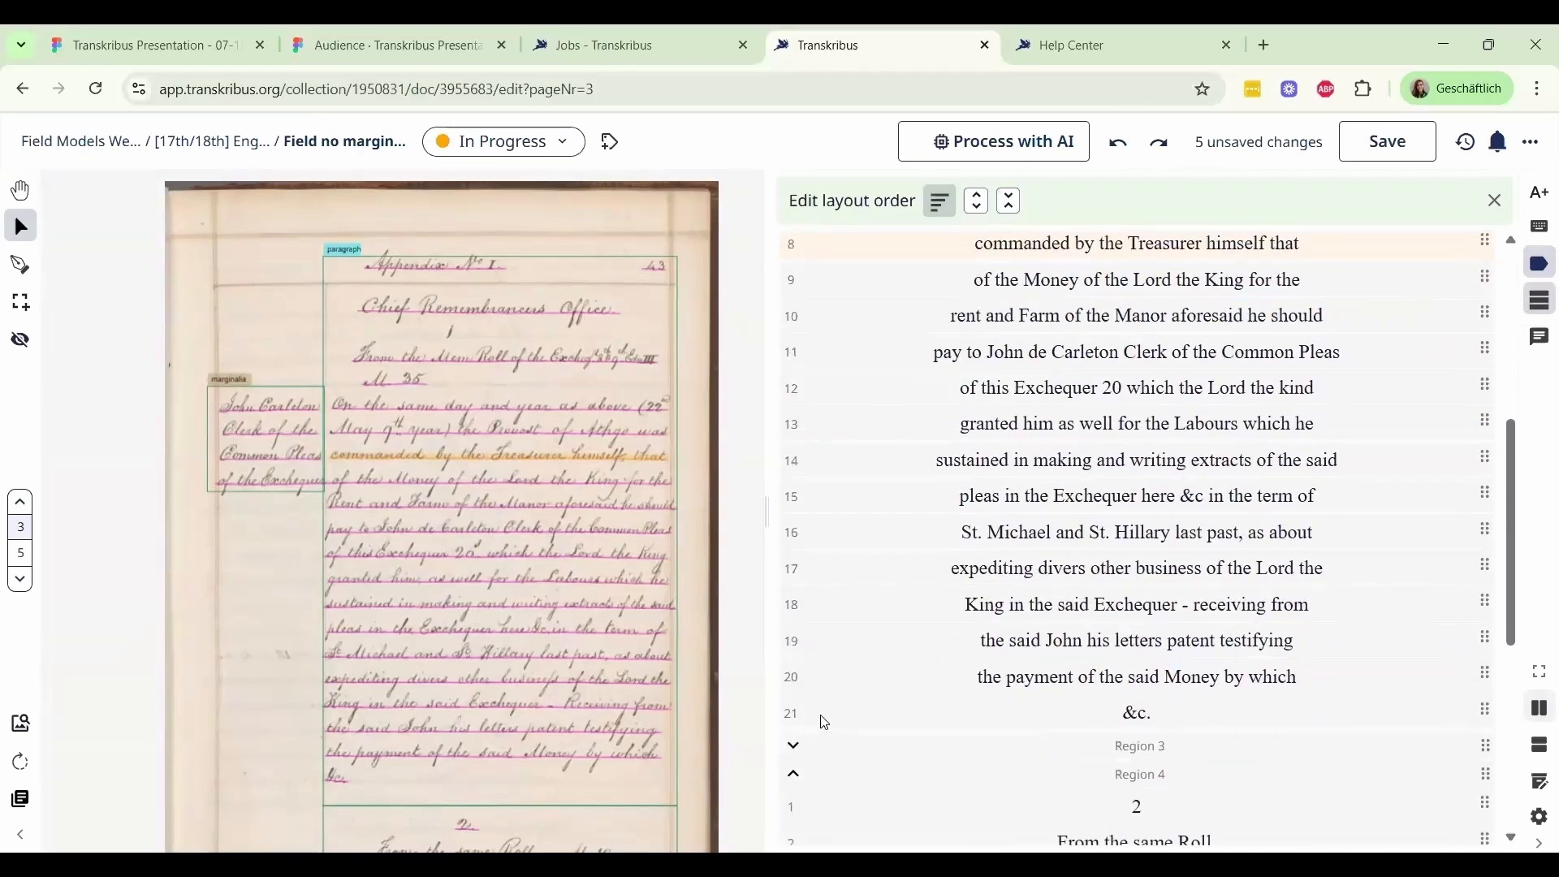
{"action": "scroll", "coordinate": [853, 691], "scroll_direction": "down", "scroll_amount": 2}
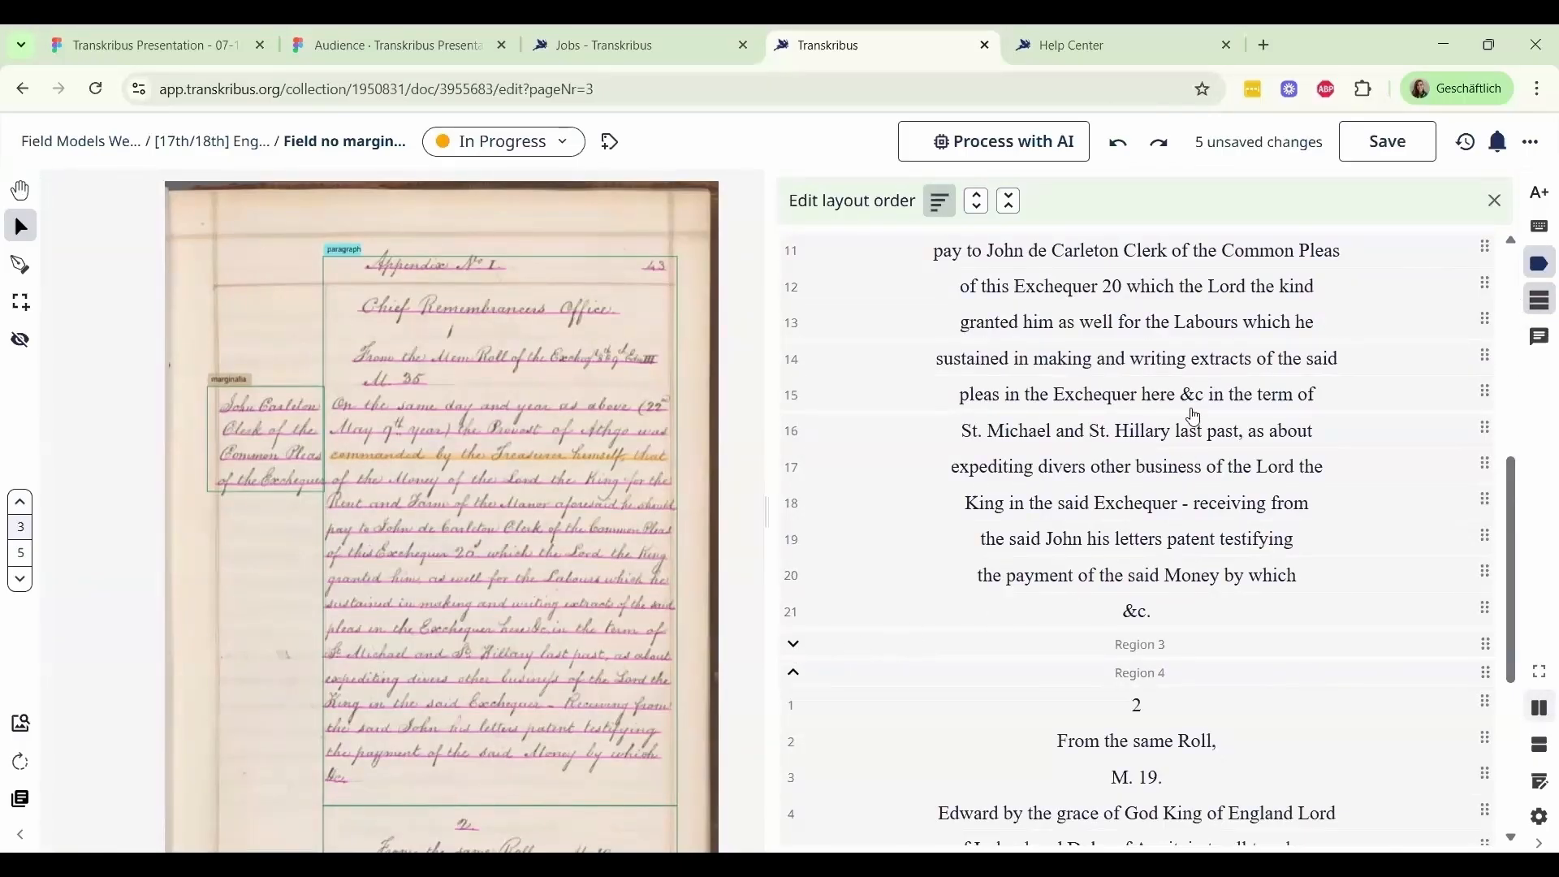
{"action": "scroll", "coordinate": [1194, 418], "scroll_direction": "up", "scroll_amount": 6}
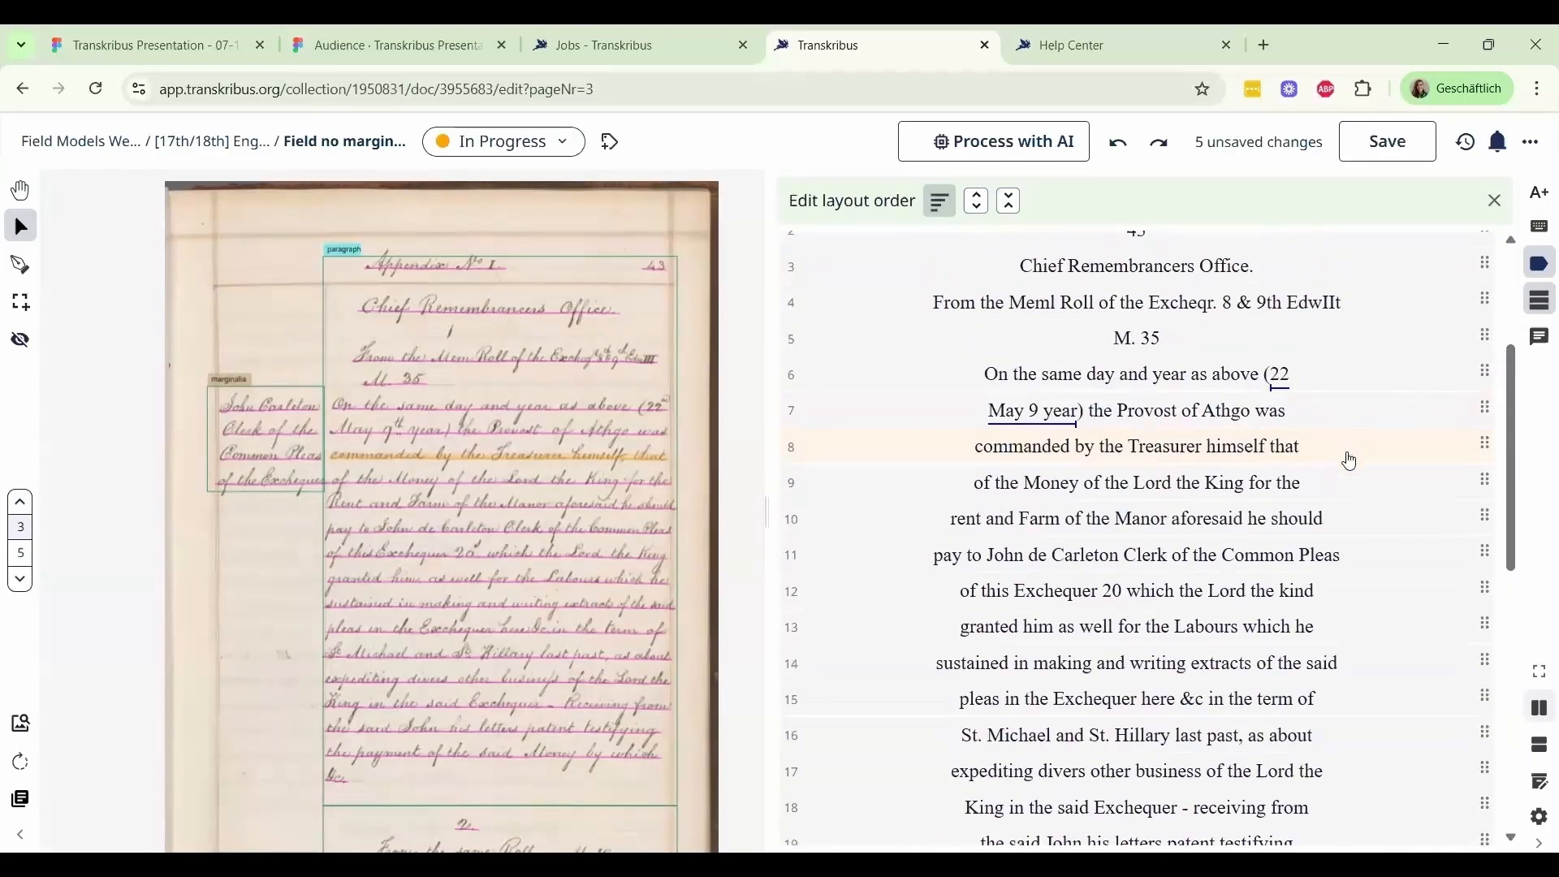
{"action": "left_click", "coordinate": [1543, 311]}
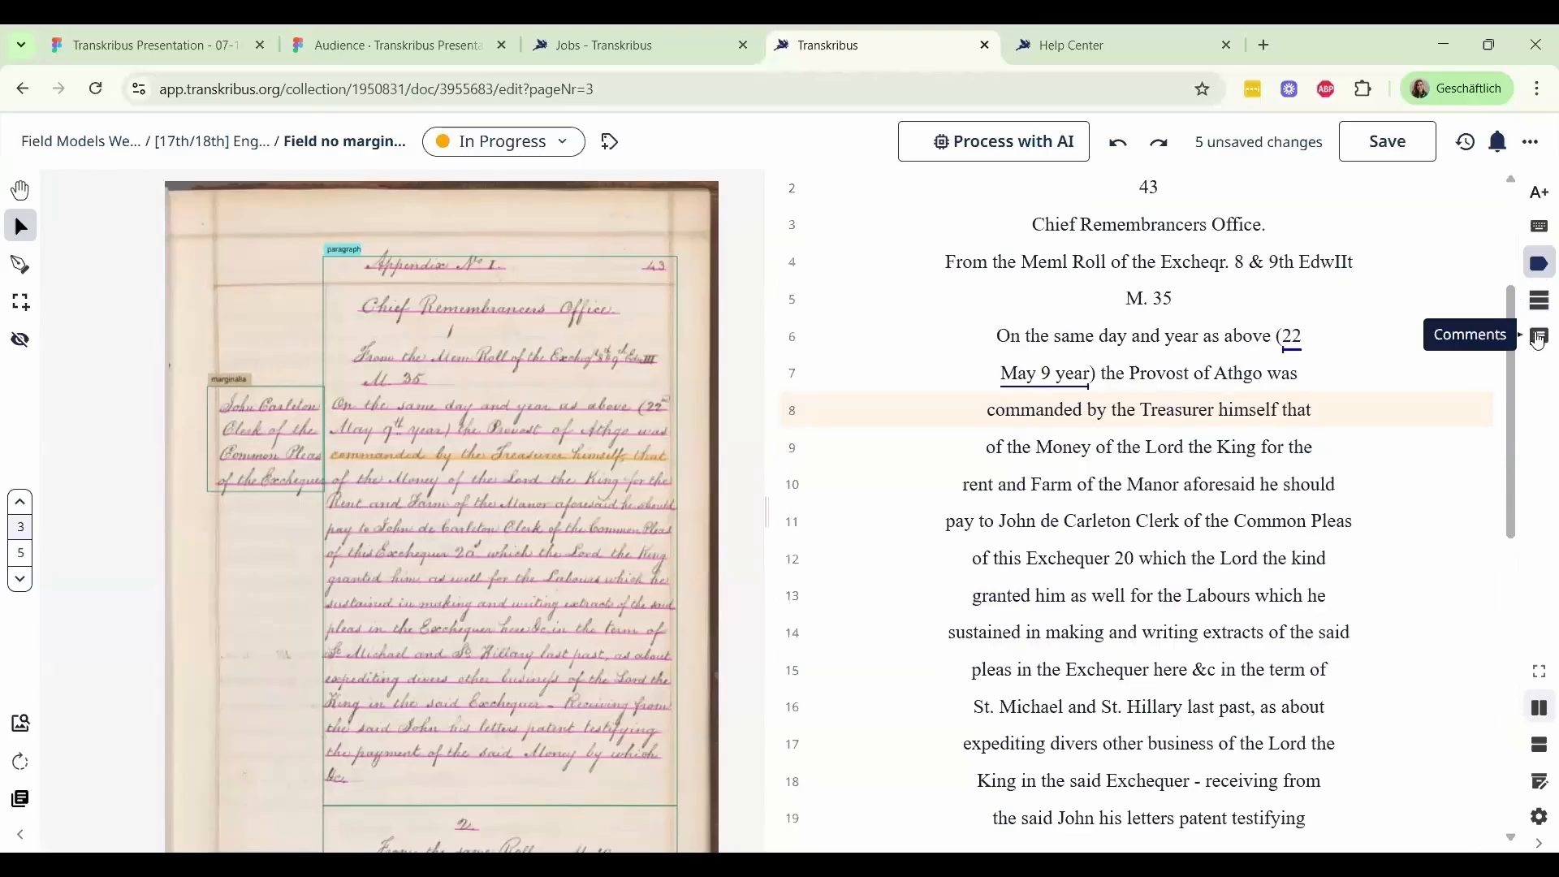
View the page's comments, close them, and inspect the upper part of the manuscript page
{"action": "left_click", "coordinate": [1540, 340]}
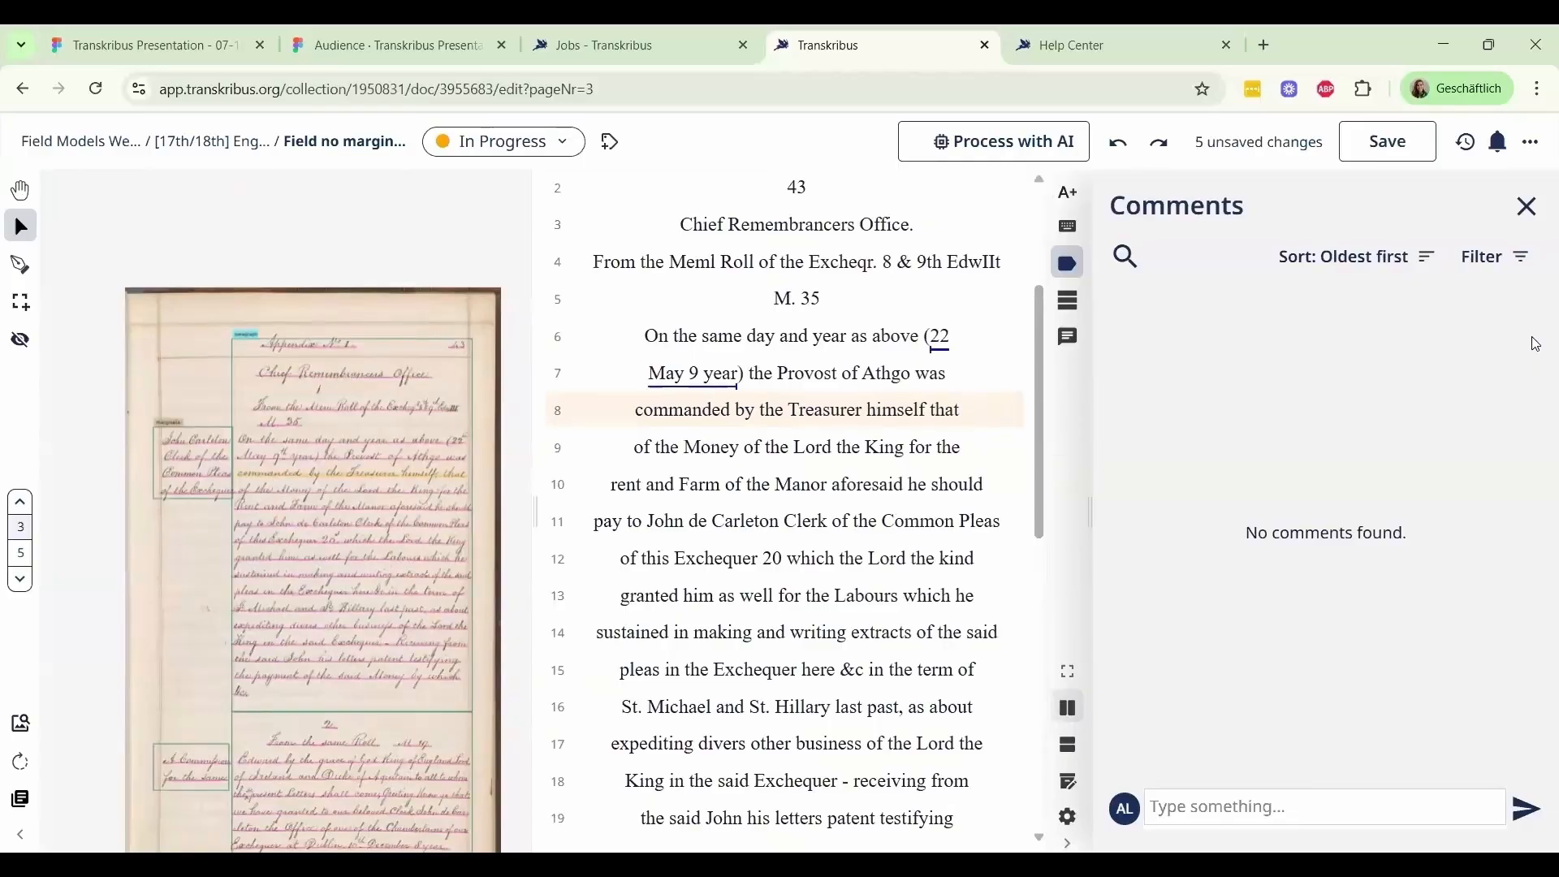
{"action": "left_click", "coordinate": [1530, 208]}
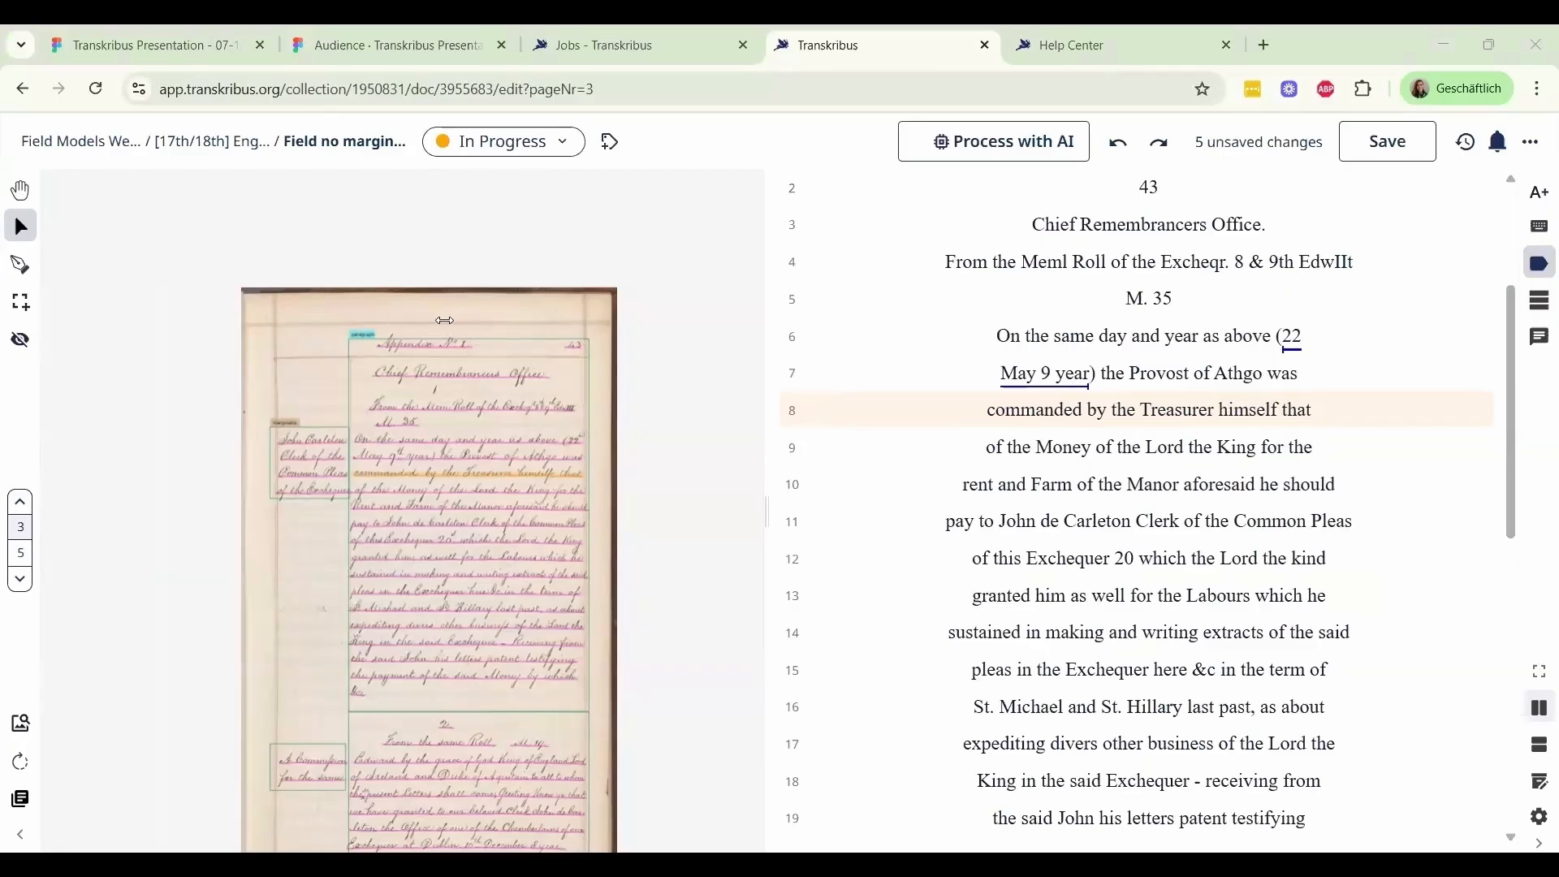
{"action": "scroll", "coordinate": [445, 321], "scroll_direction": "up", "scroll_amount": 5}
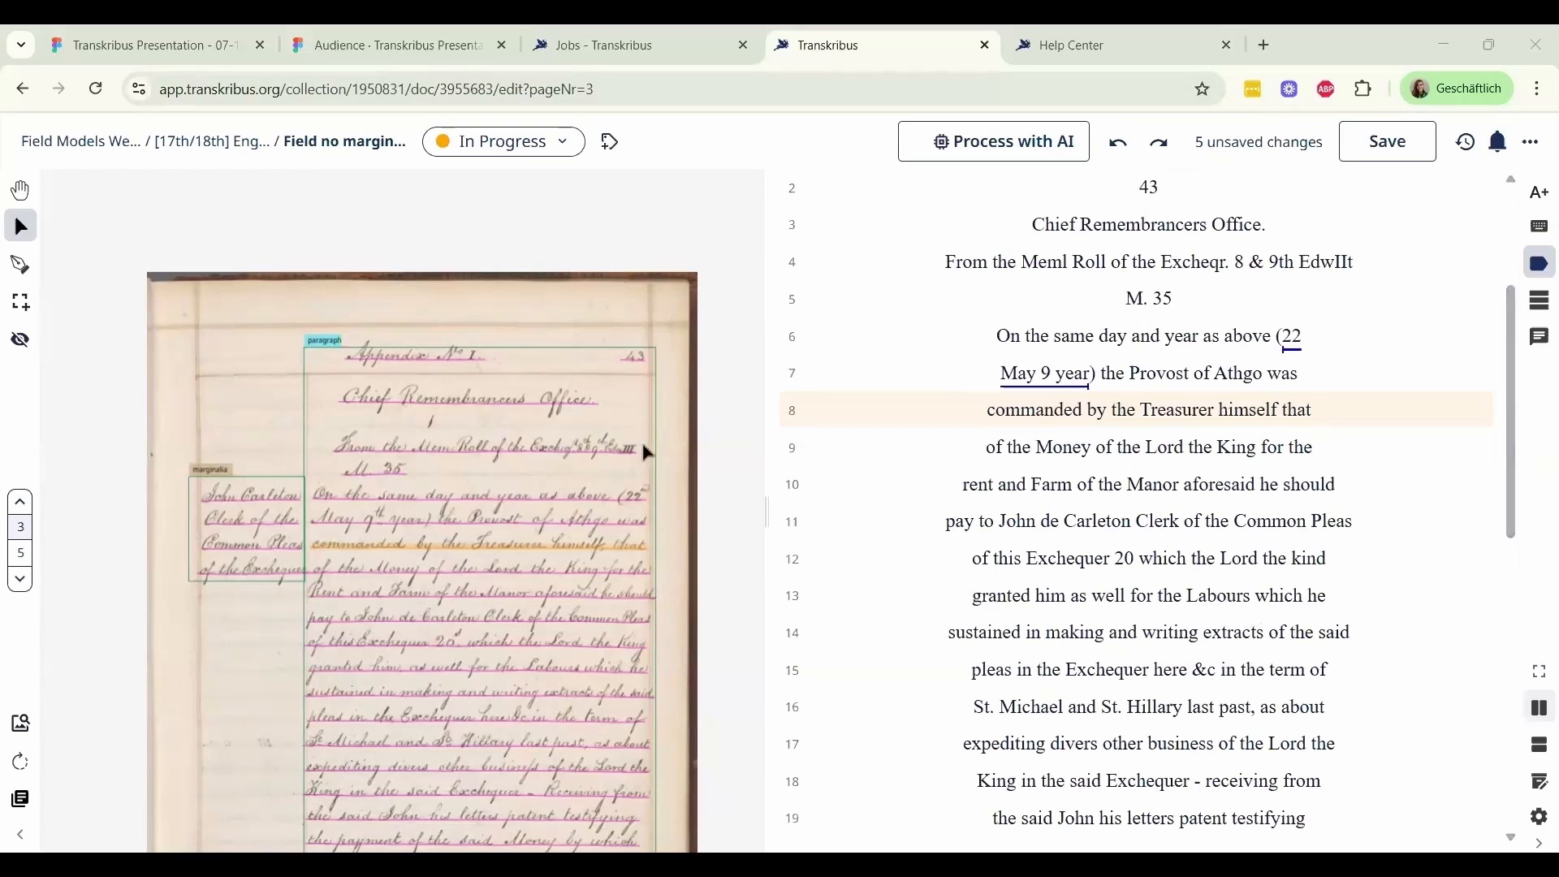
{"action": "left_click_drag", "start_coordinate": [642, 441], "coordinate": [663, 319]}
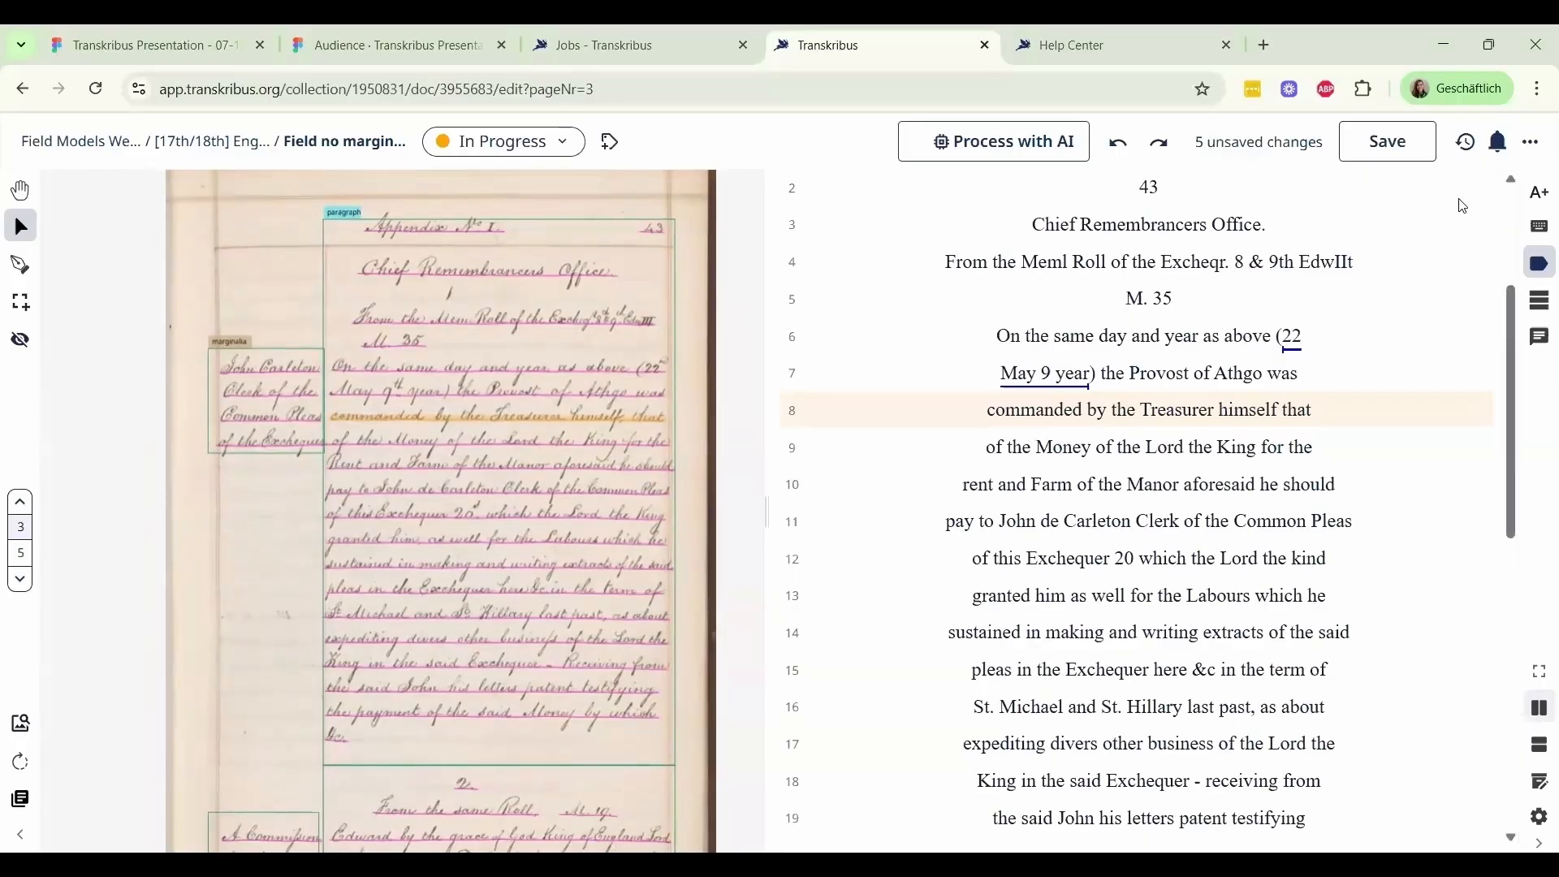
Compare the Jul 24, 2025 15:26 version (The Text Titan I) with the current version and examine the text differences
{"action": "left_click", "coordinate": [1466, 146]}
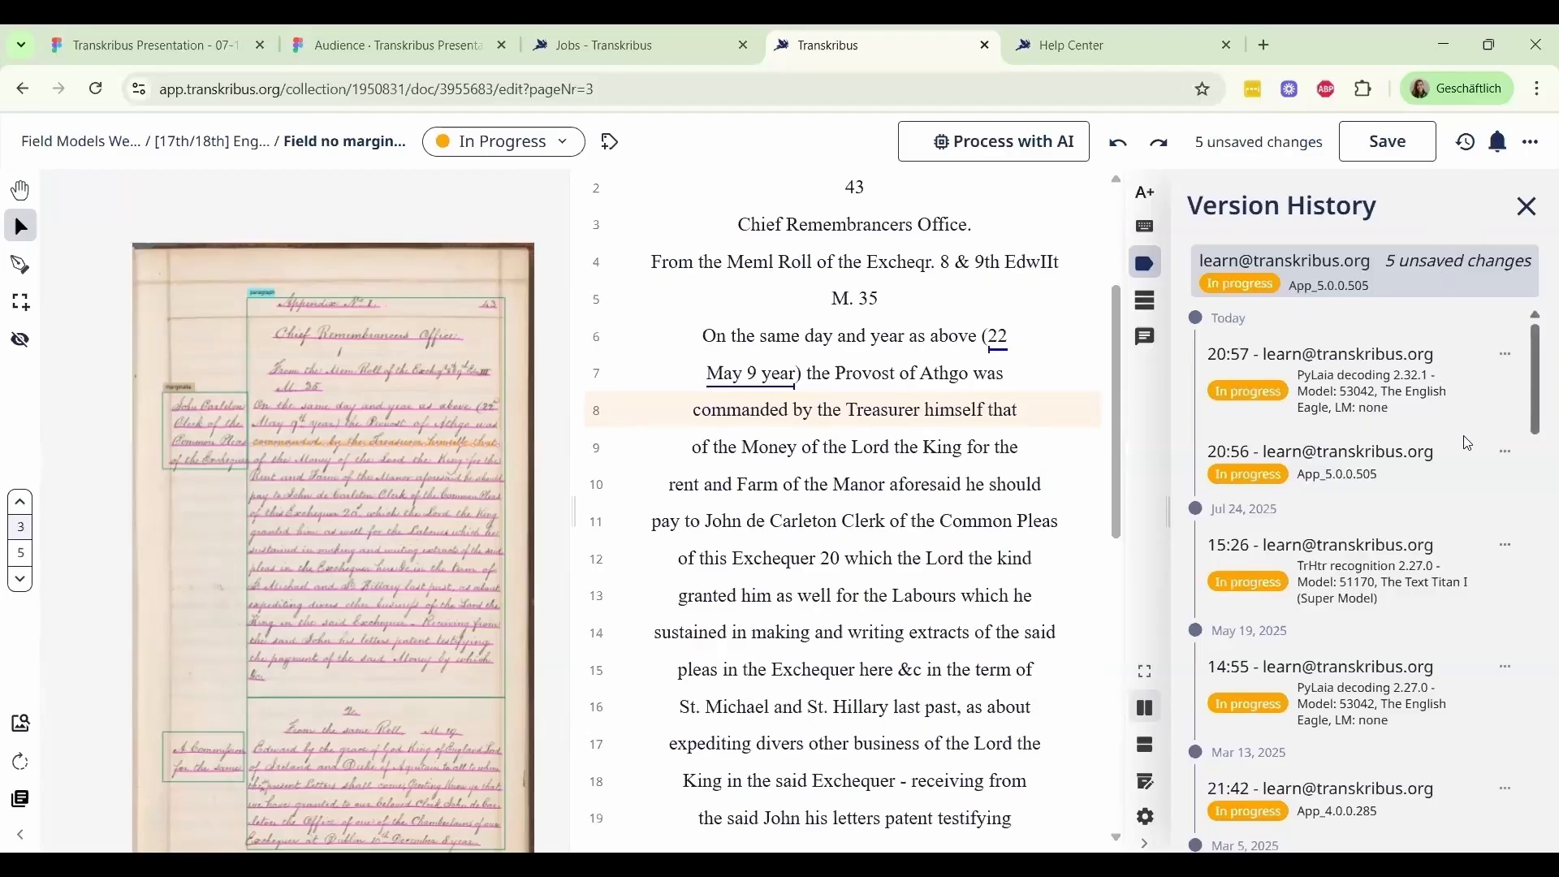
{"action": "scroll", "coordinate": [1463, 440], "scroll_direction": "down", "scroll_amount": 2}
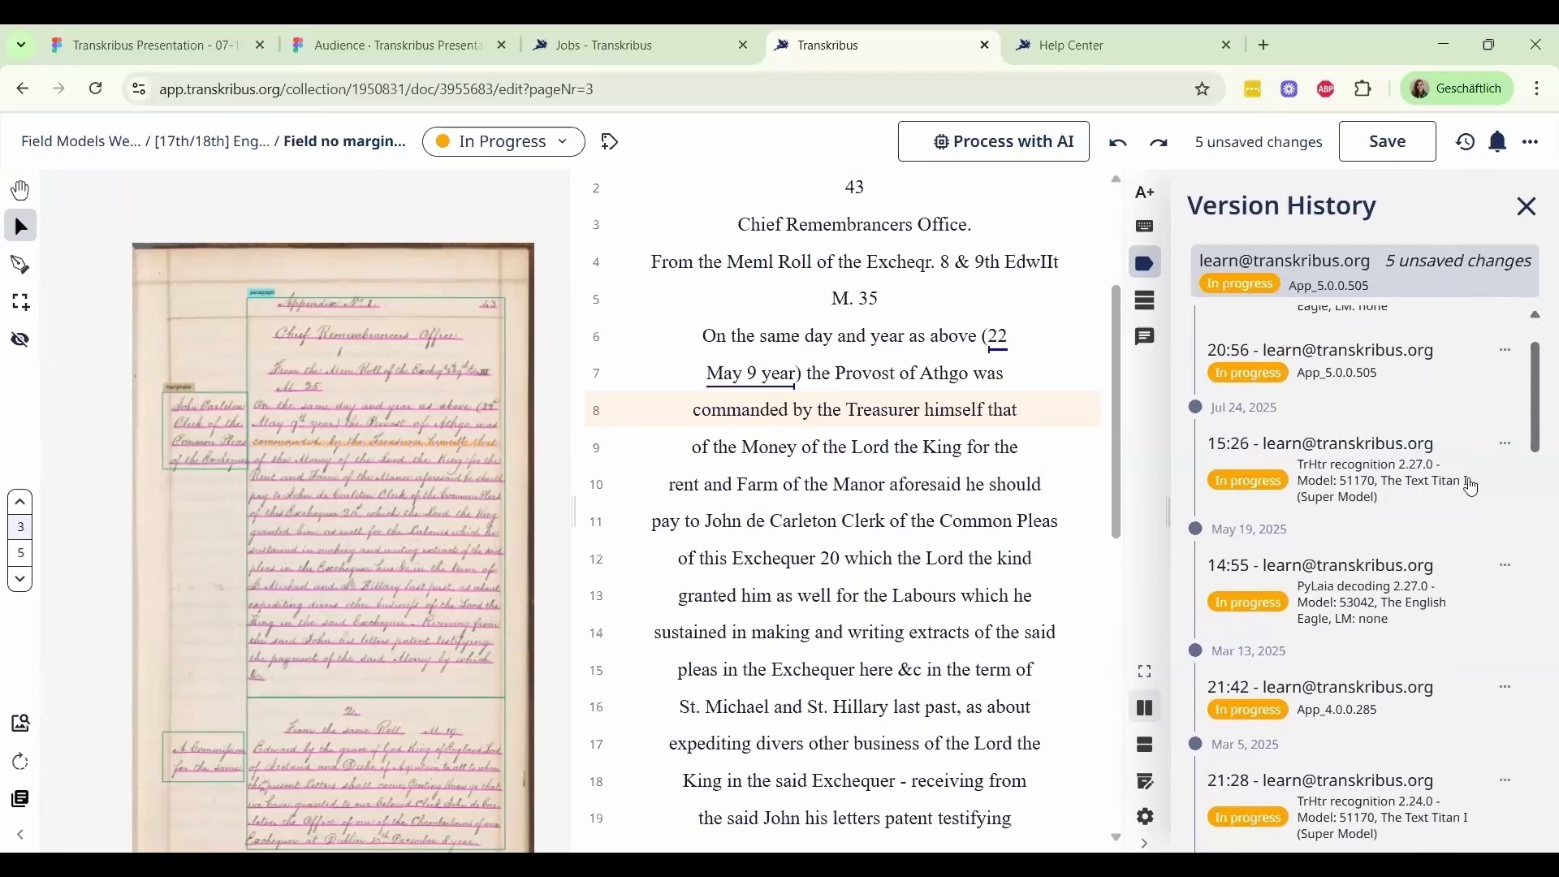
{"action": "left_click", "coordinate": [1505, 454]}
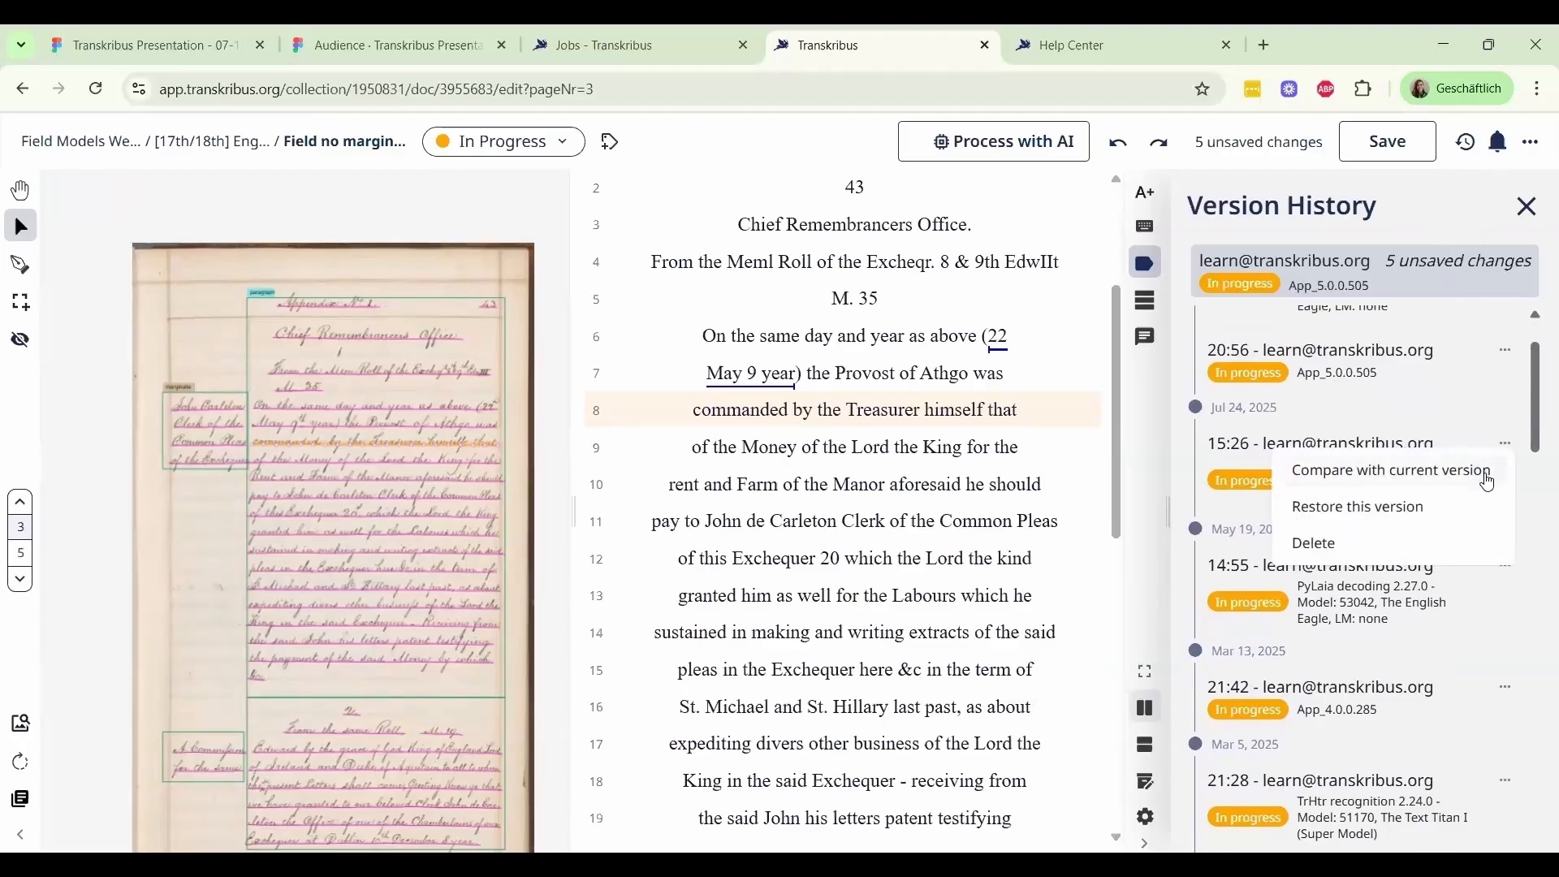
{"action": "left_click", "coordinate": [1488, 481]}
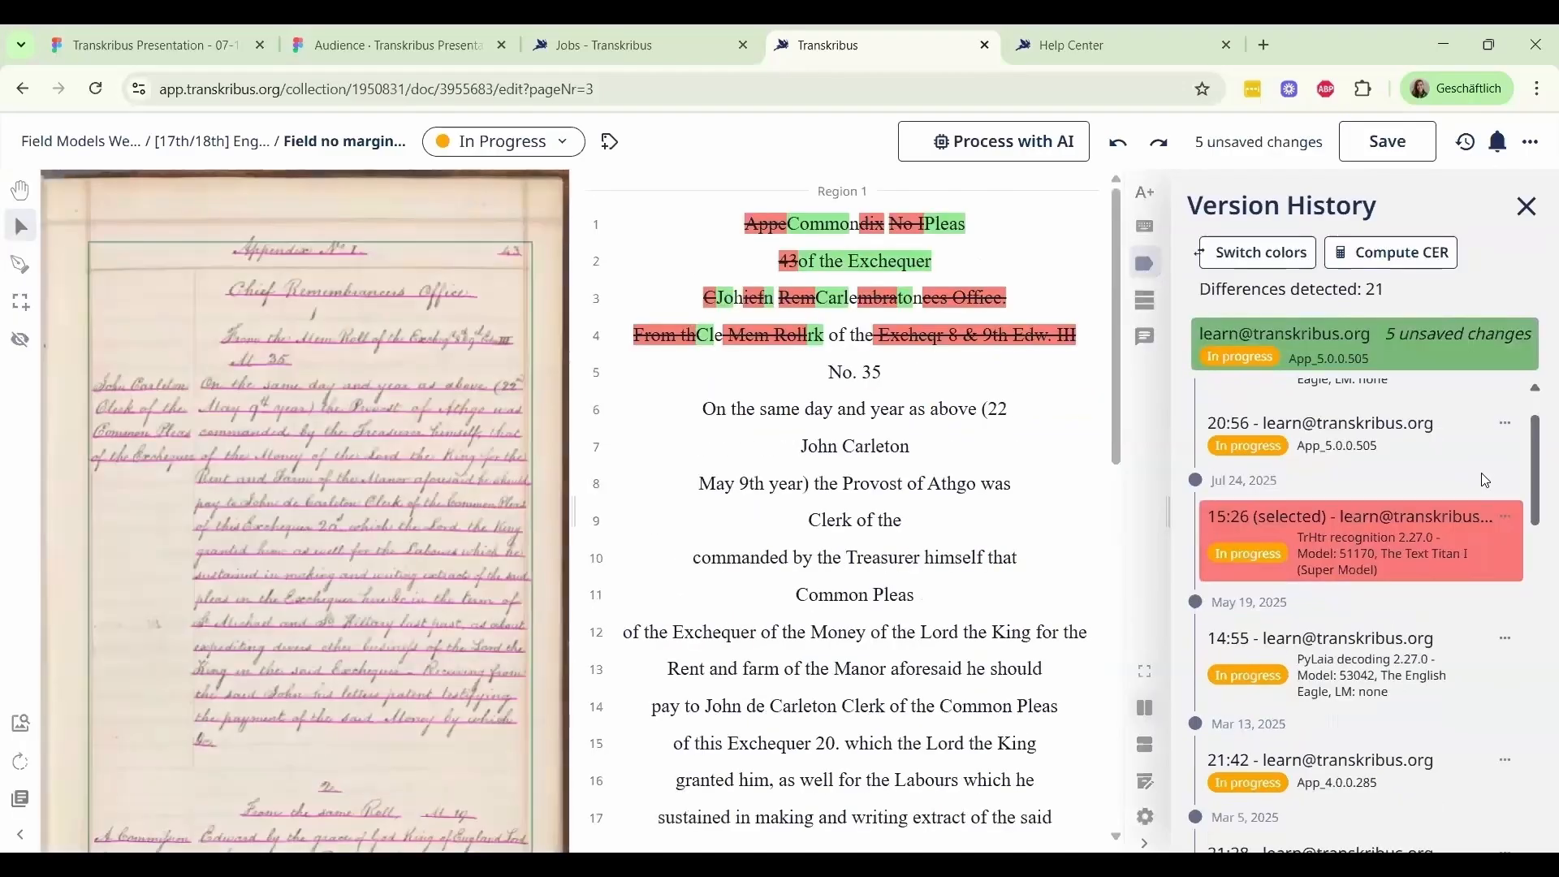
{"action": "scroll", "coordinate": [994, 487], "scroll_direction": "down", "scroll_amount": 3}
{"action": "scroll", "coordinate": [994, 488], "scroll_direction": "down", "scroll_amount": 4}
{"action": "scroll", "coordinate": [989, 485], "scroll_direction": "up", "scroll_amount": 7}
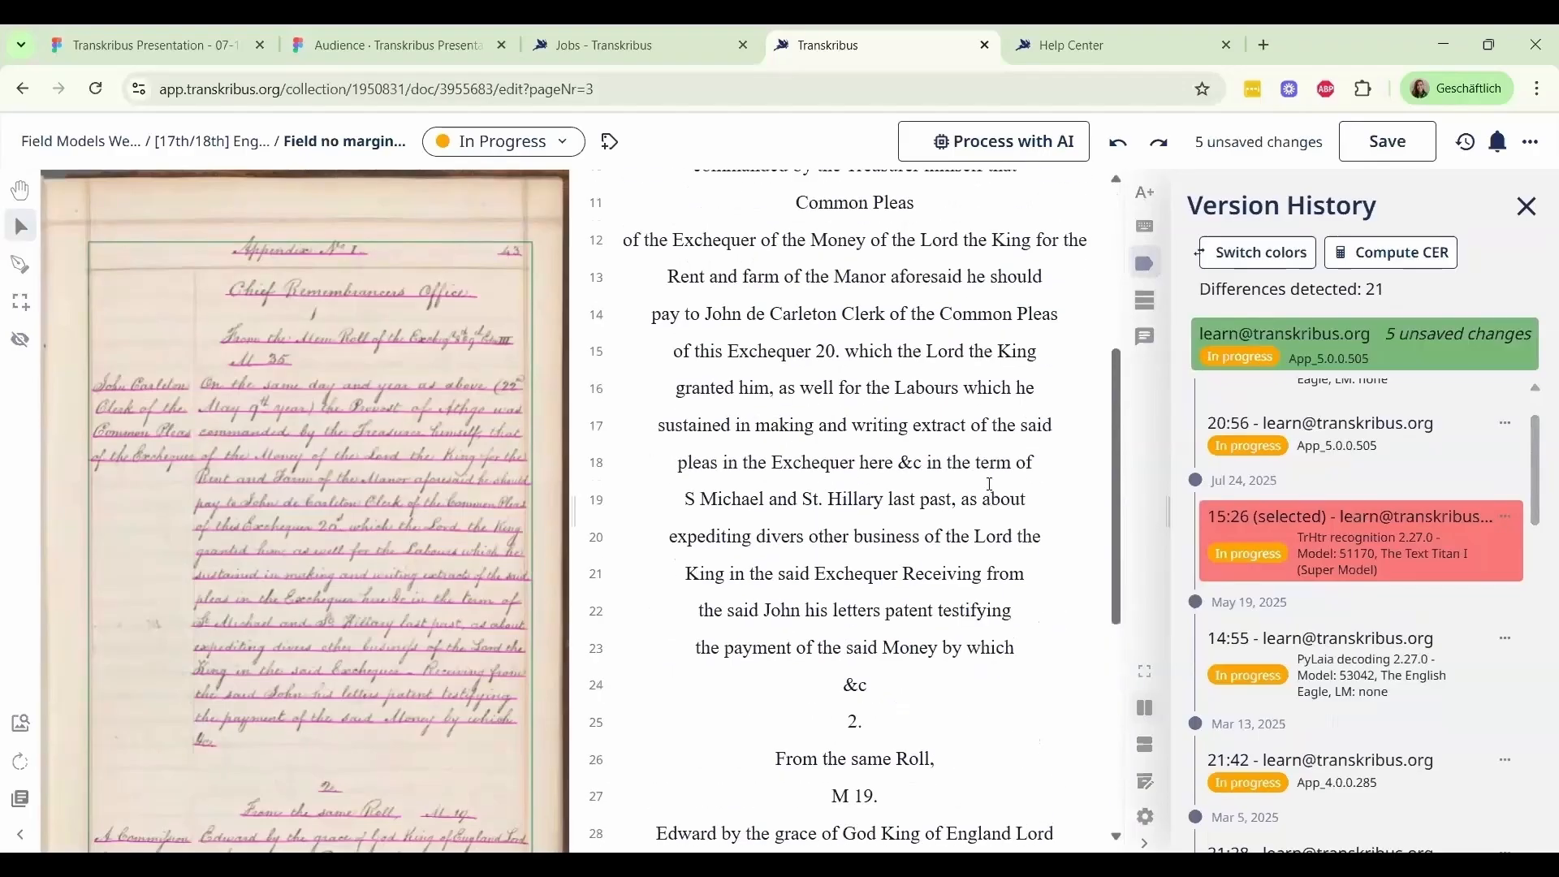
Compare the Mar 5, 2025 21:28 version in the version history with the current version and review the marked differences
{"action": "scroll", "coordinate": [1395, 611], "scroll_direction": "down", "scroll_amount": 1}
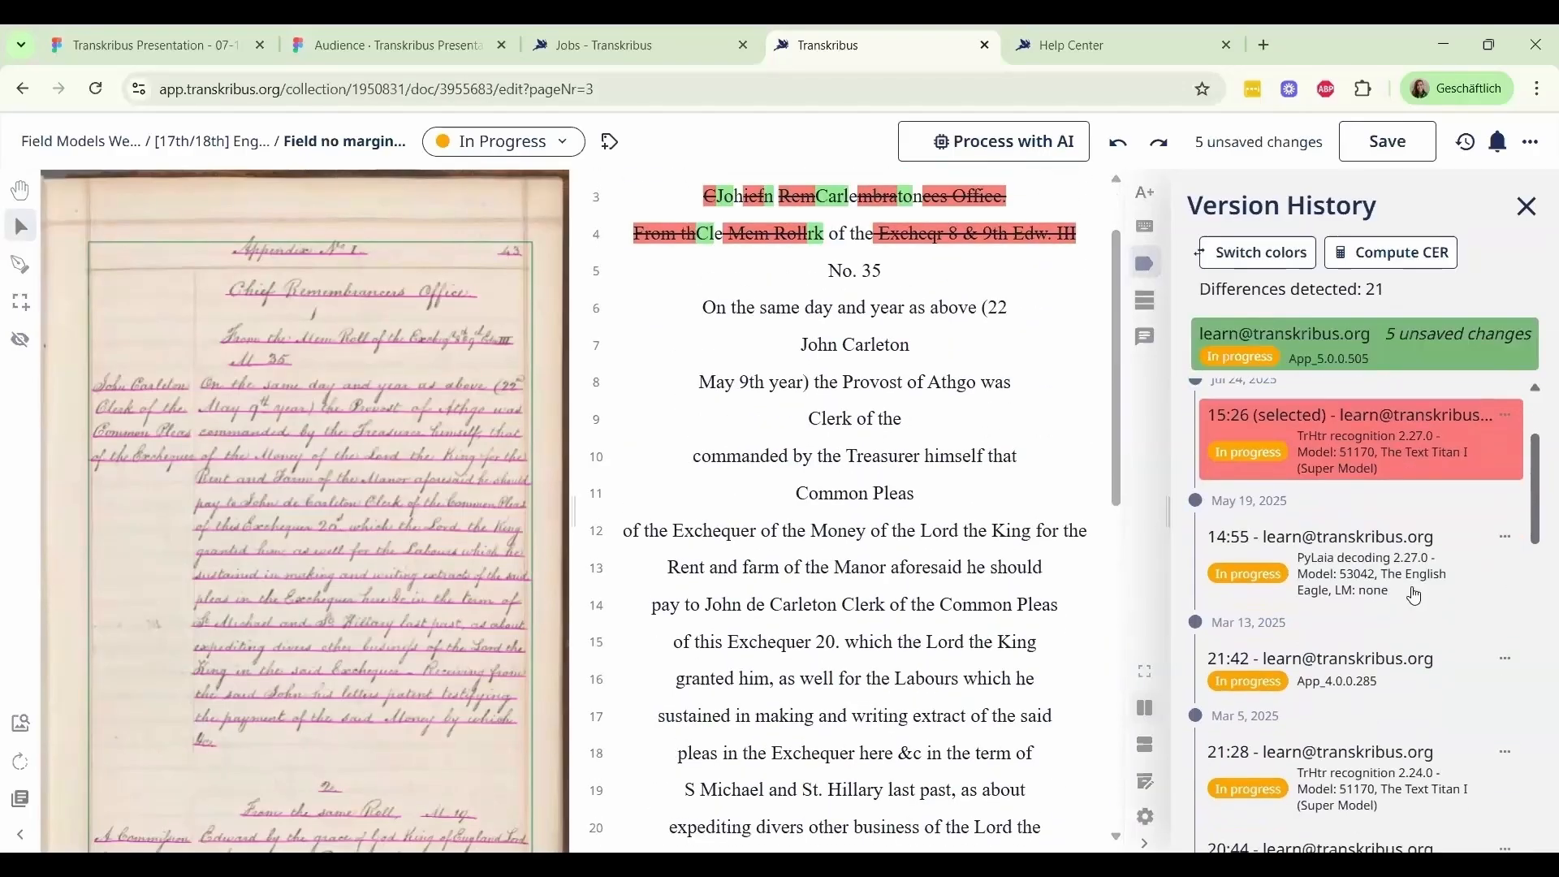
{"action": "scroll", "coordinate": [1499, 642], "scroll_direction": "down", "scroll_amount": 3}
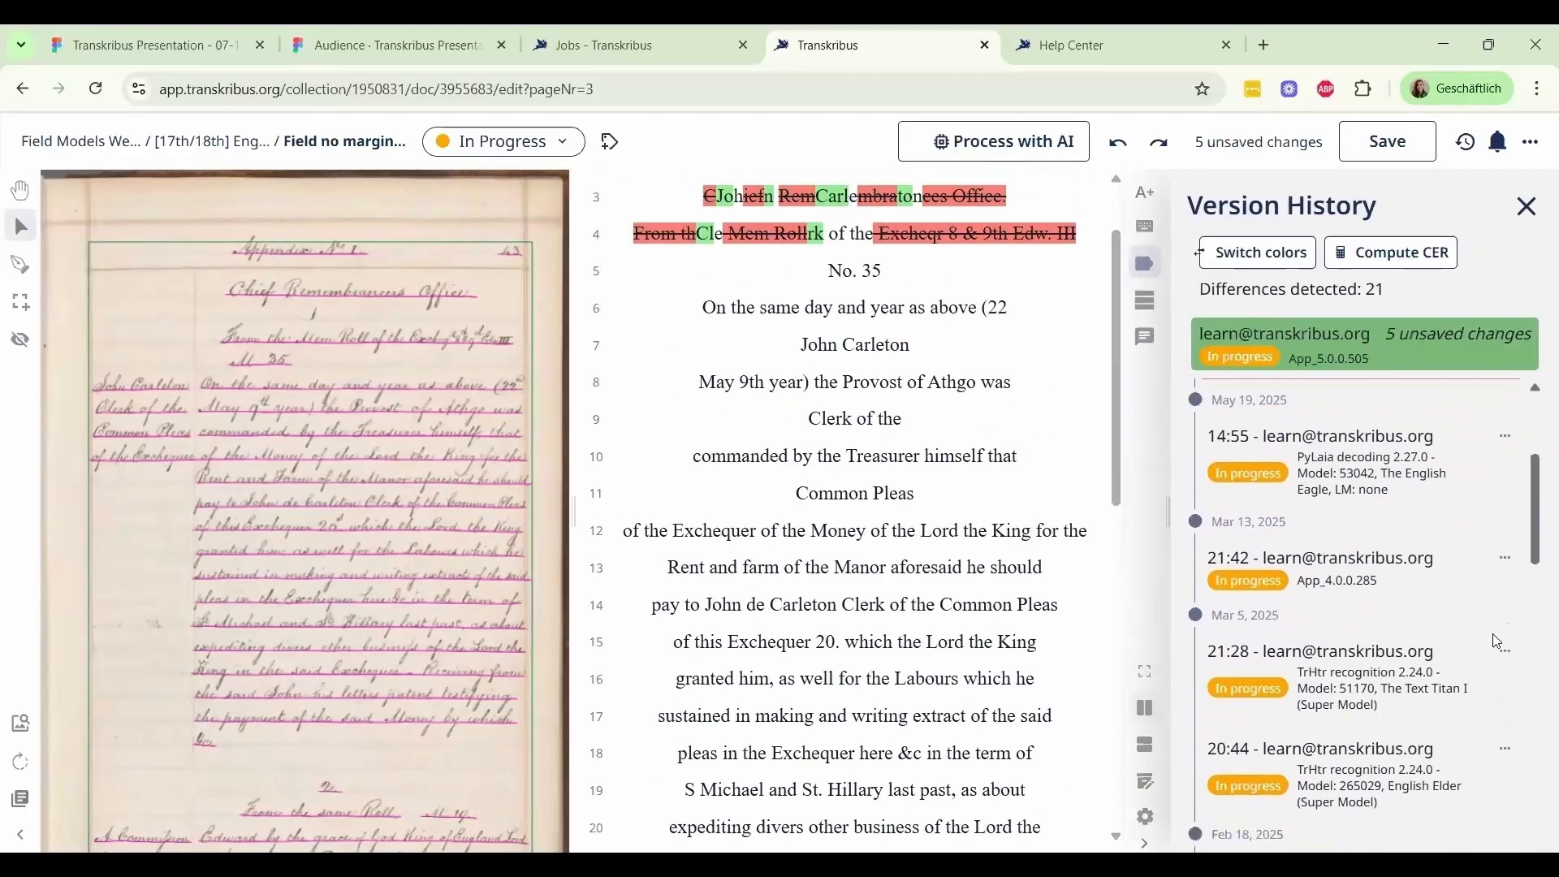
{"action": "scroll", "coordinate": [1495, 655], "scroll_direction": "down", "scroll_amount": 1}
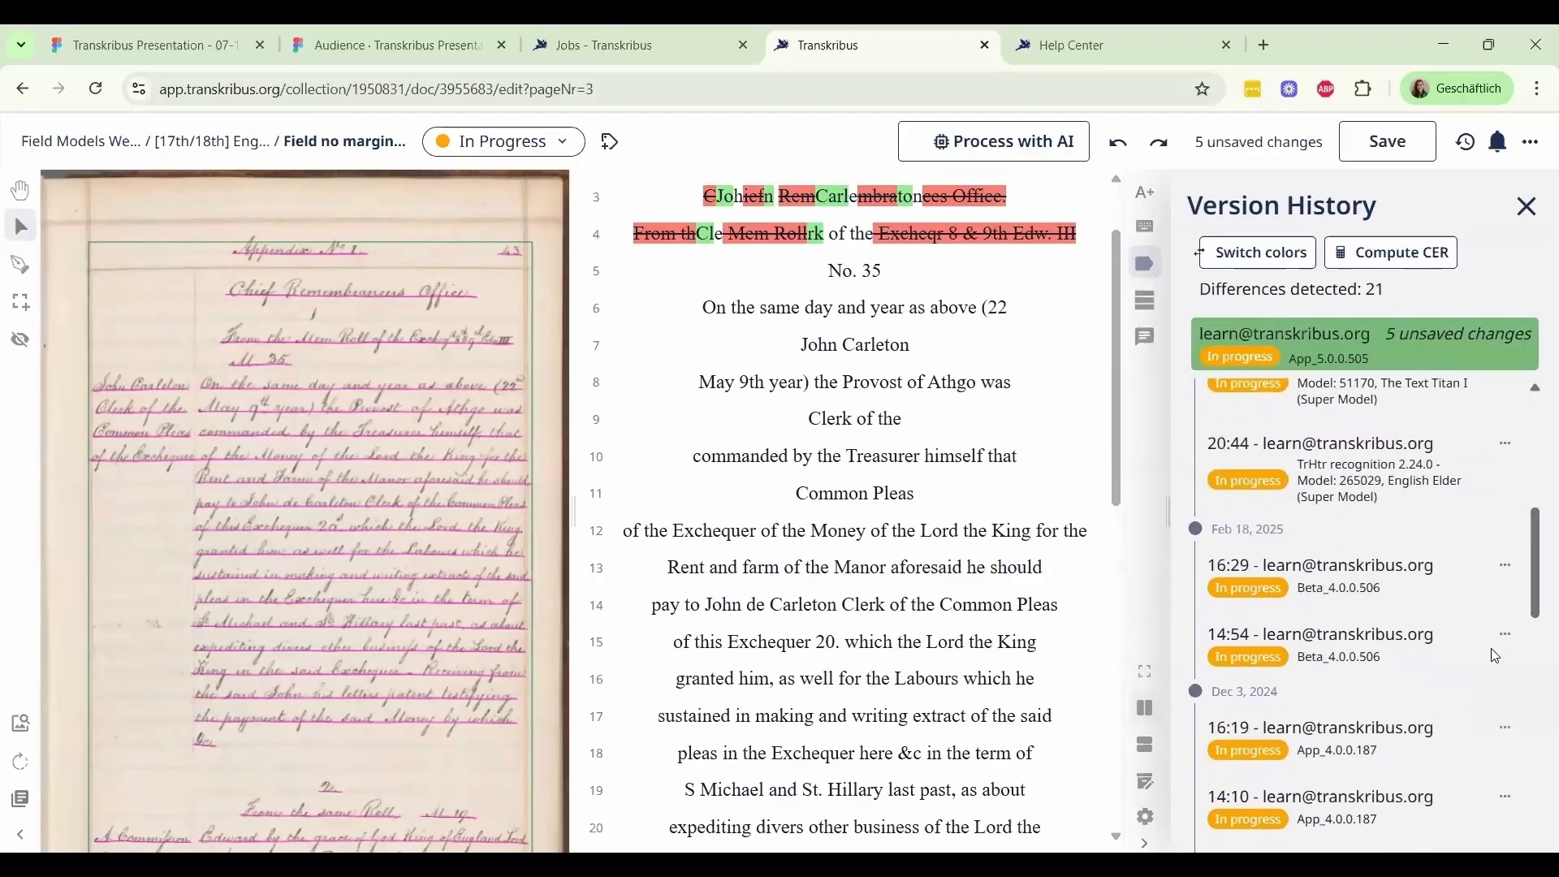
{"action": "scroll", "coordinate": [1496, 652], "scroll_direction": "up", "scroll_amount": 1}
{"action": "left_click", "coordinate": [1508, 452]}
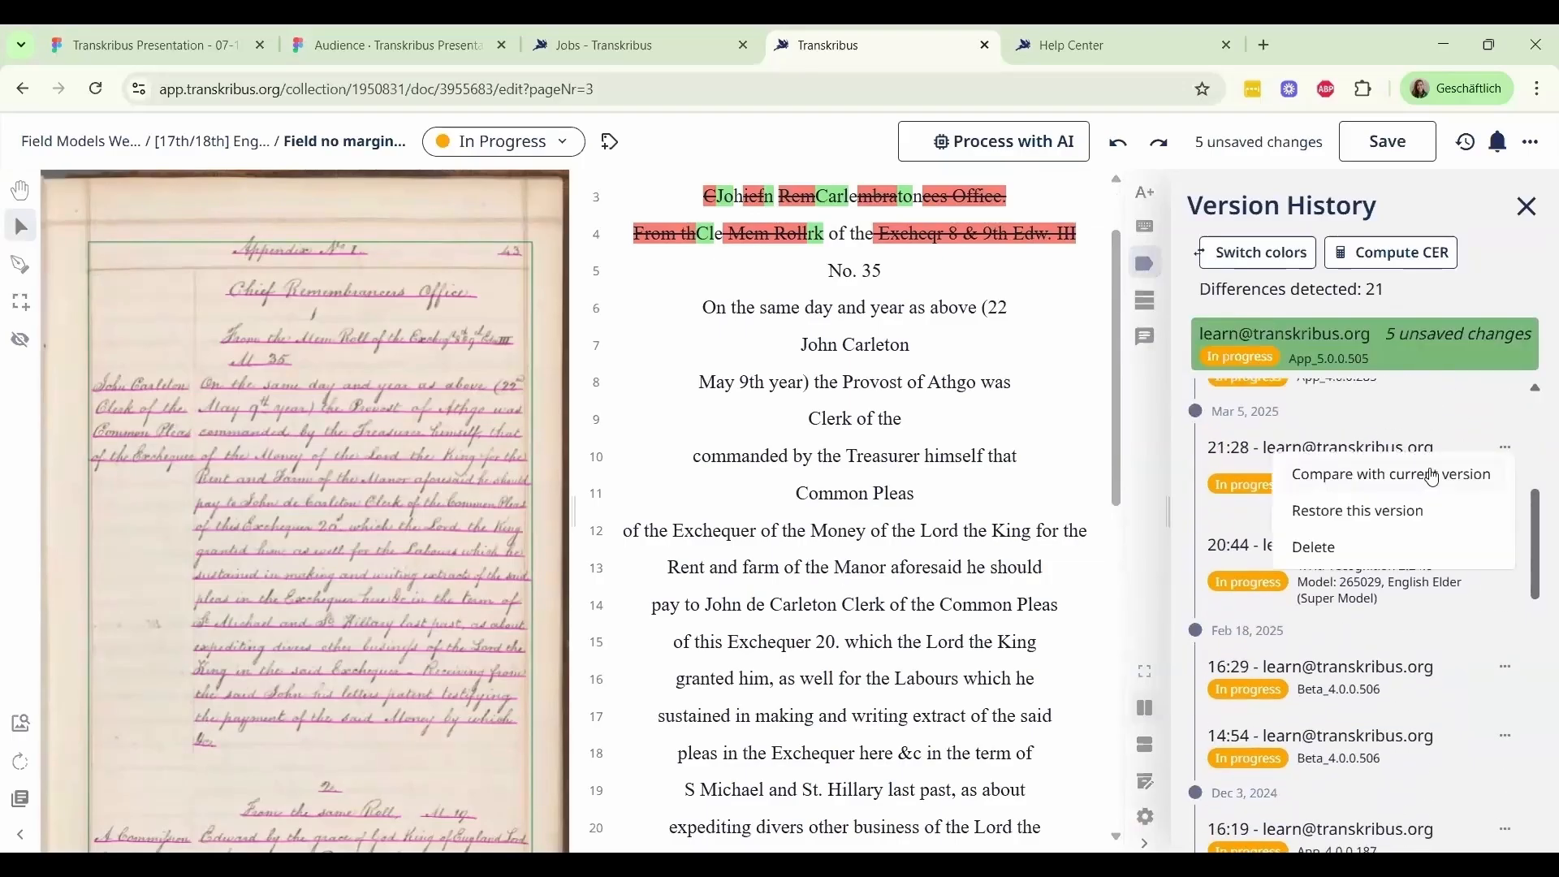
{"action": "left_click", "coordinate": [1438, 477]}
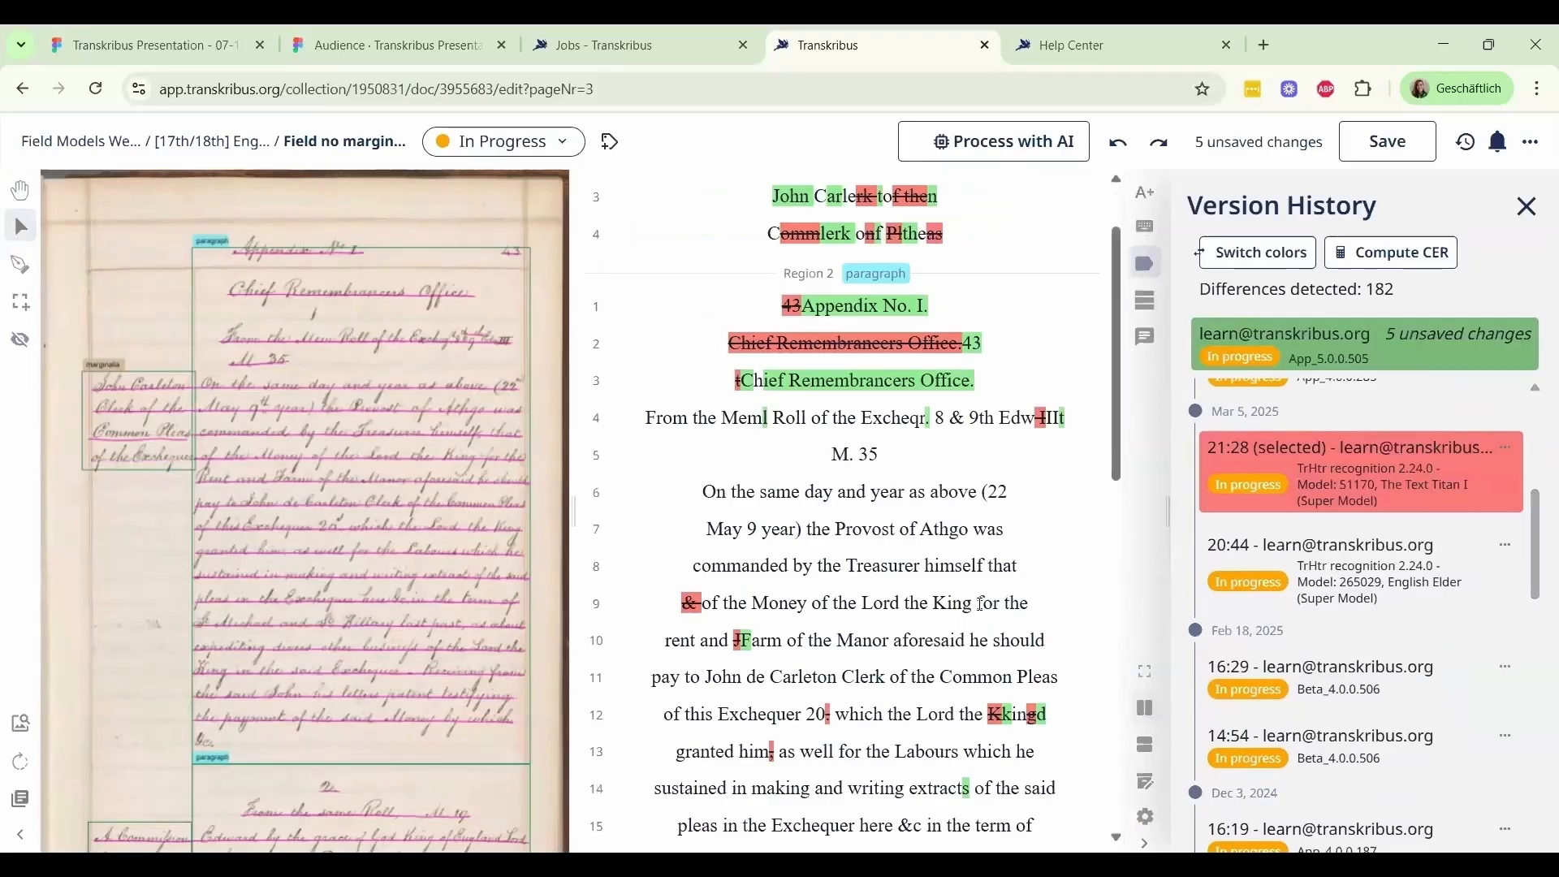
{"action": "scroll", "coordinate": [982, 605], "scroll_direction": "down", "scroll_amount": 3}
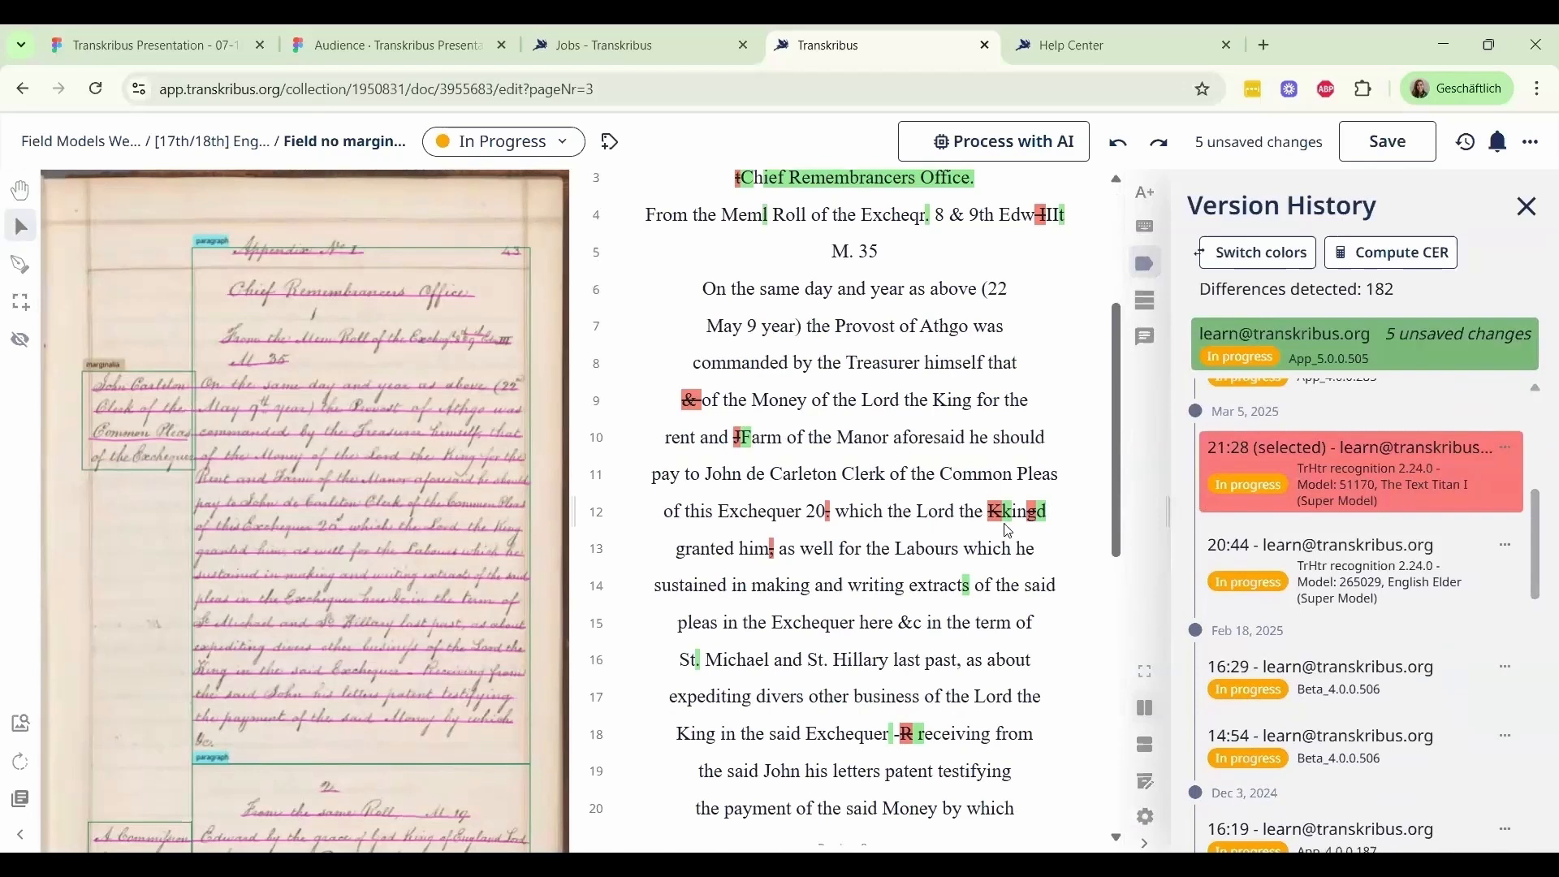
View the options for the Mar 5 version, try switching the comparison colors, and examine the differences across all regions
{"action": "left_click", "coordinate": [1512, 451]}
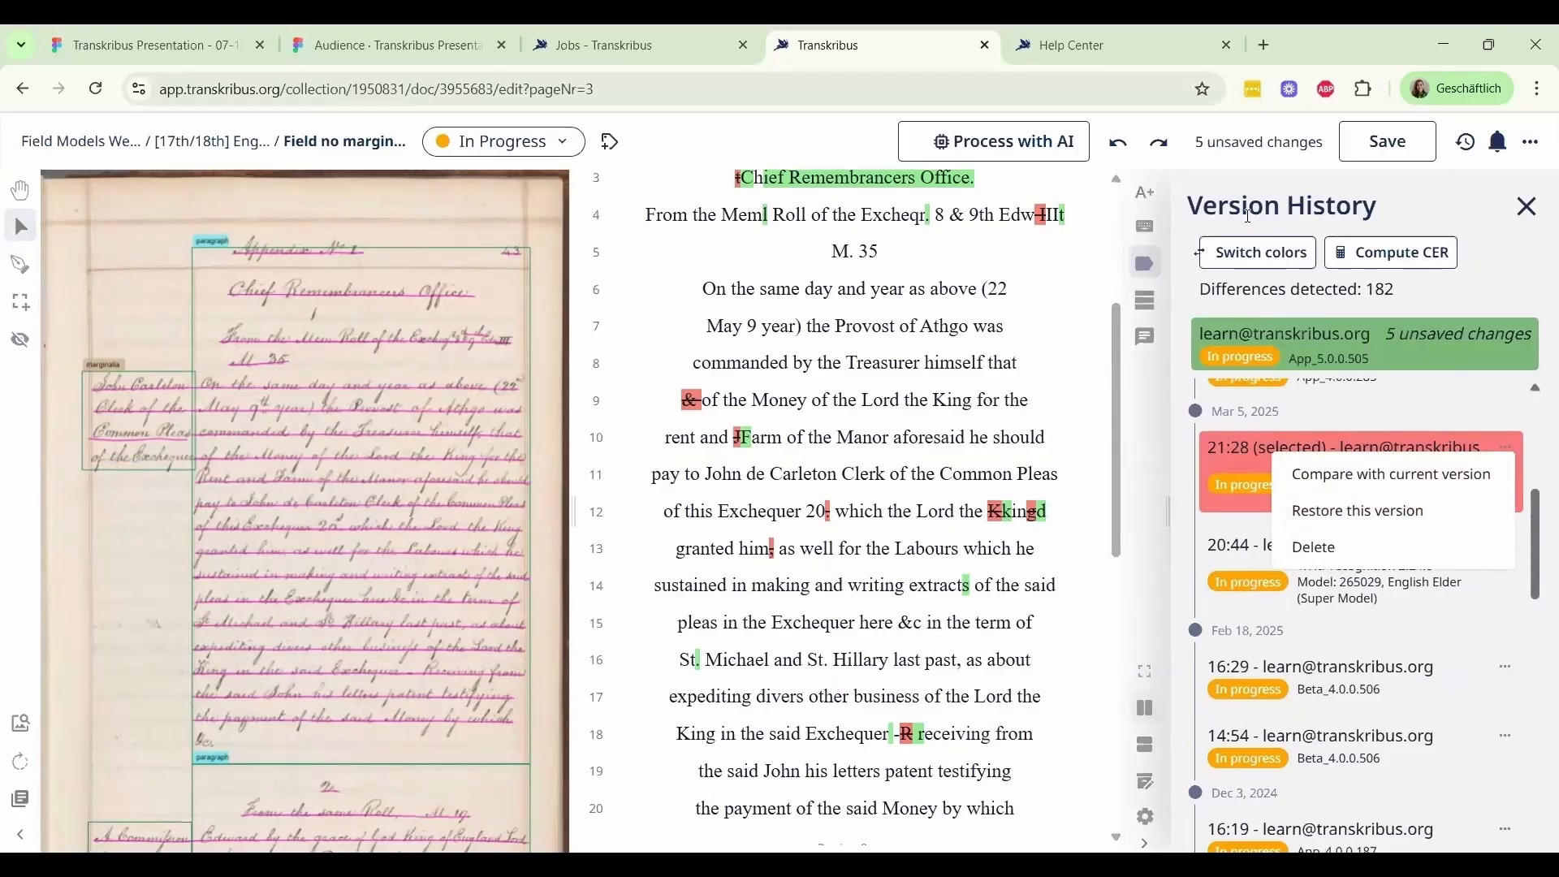
{"action": "left_click", "coordinate": [1242, 260]}
{"action": "left_click", "coordinate": [1238, 258]}
{"action": "left_click", "coordinate": [1238, 258]}
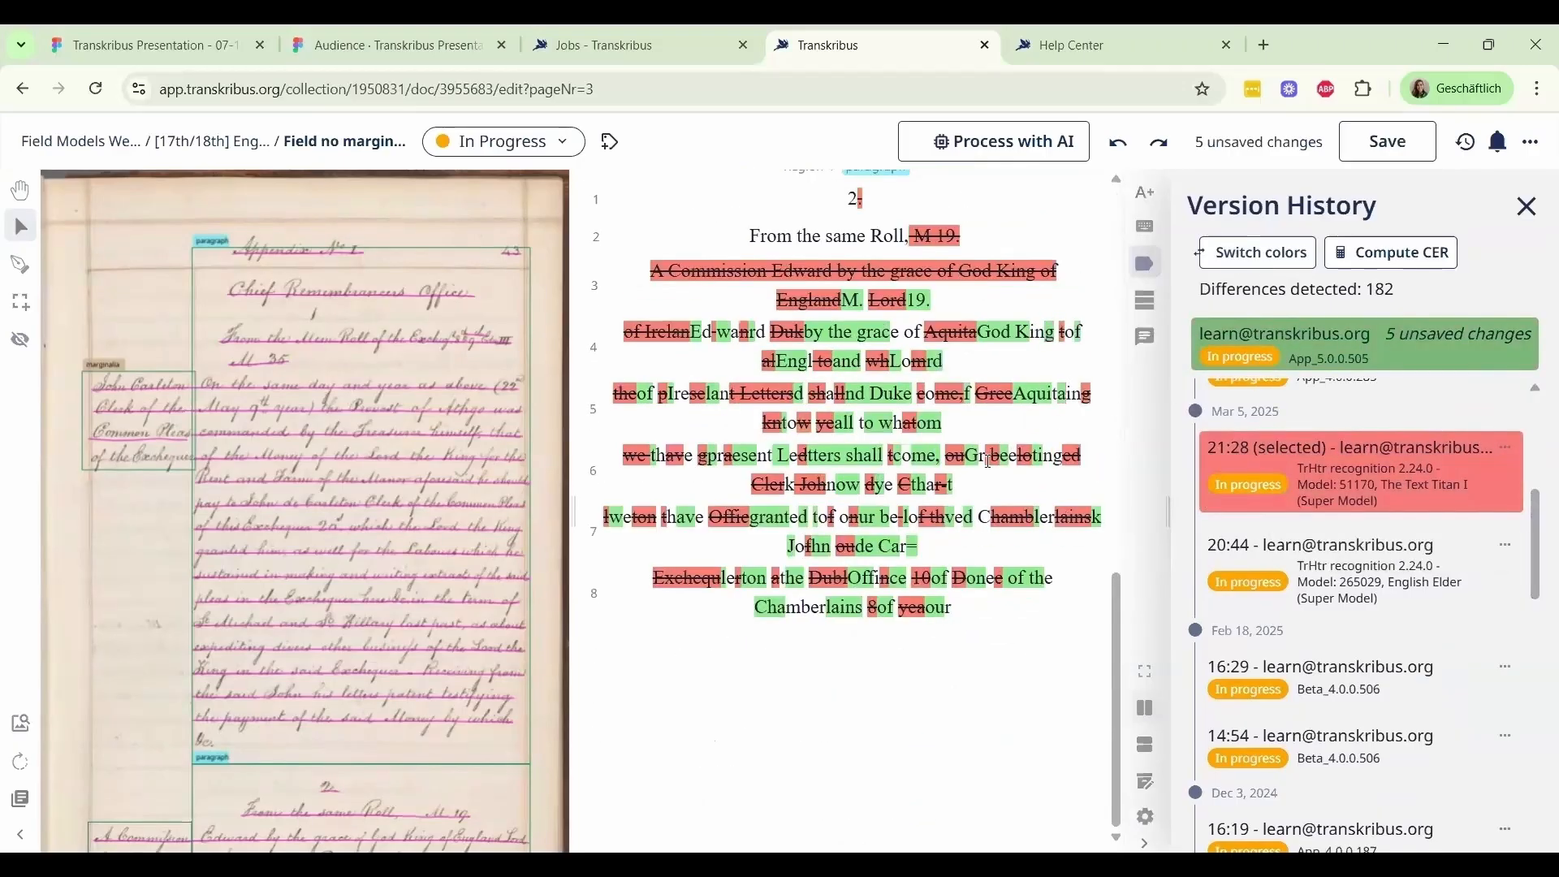
{"action": "scroll", "coordinate": [990, 461], "scroll_direction": "up", "scroll_amount": 3}
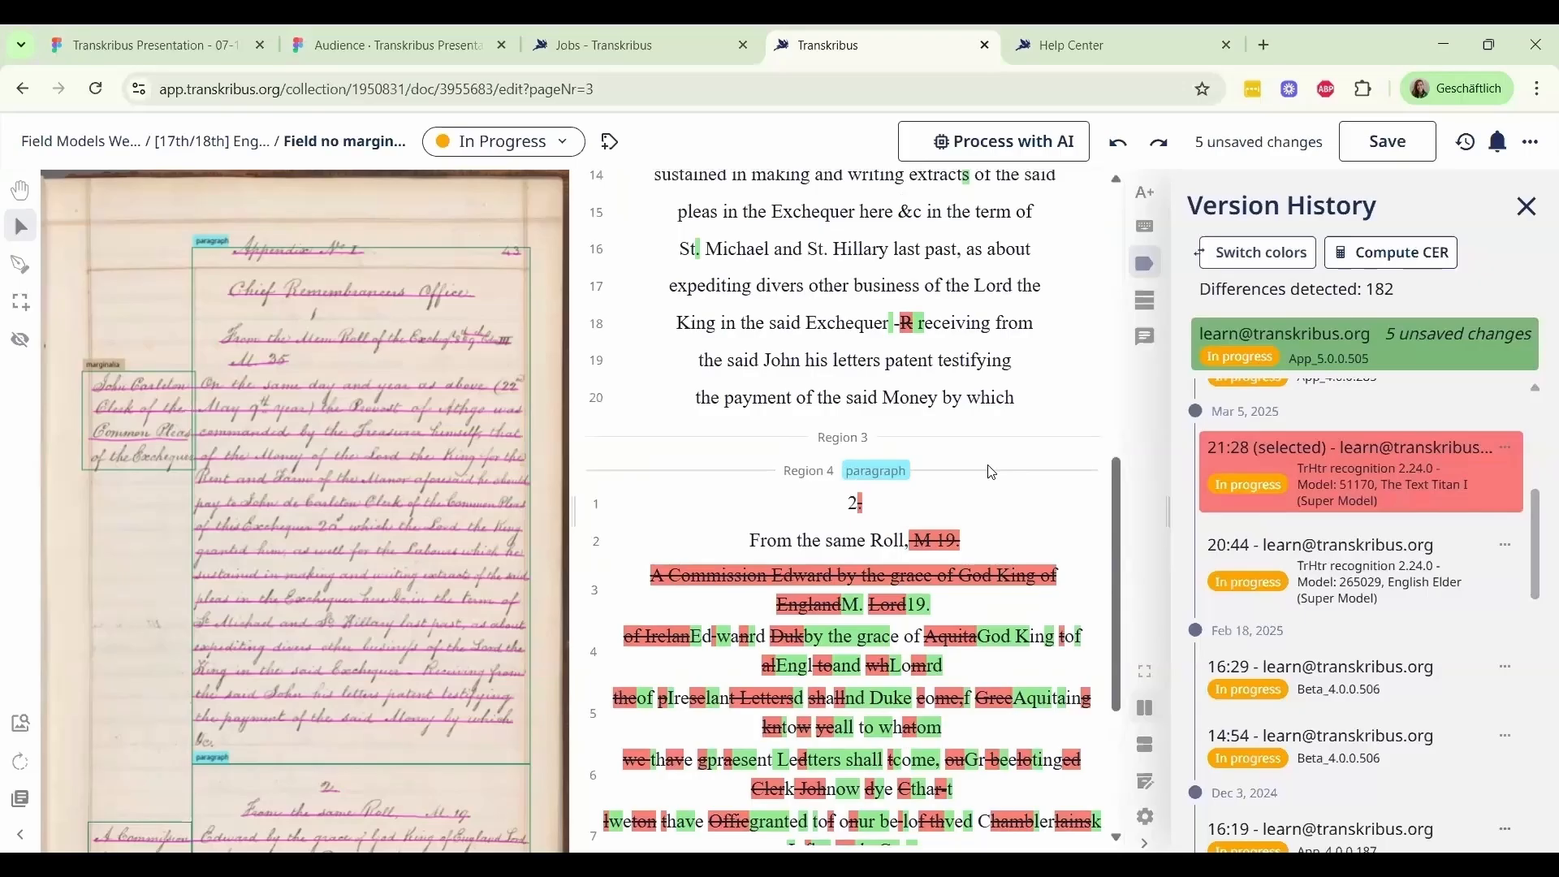
{"action": "scroll", "coordinate": [978, 483], "scroll_direction": "up", "scroll_amount": 3}
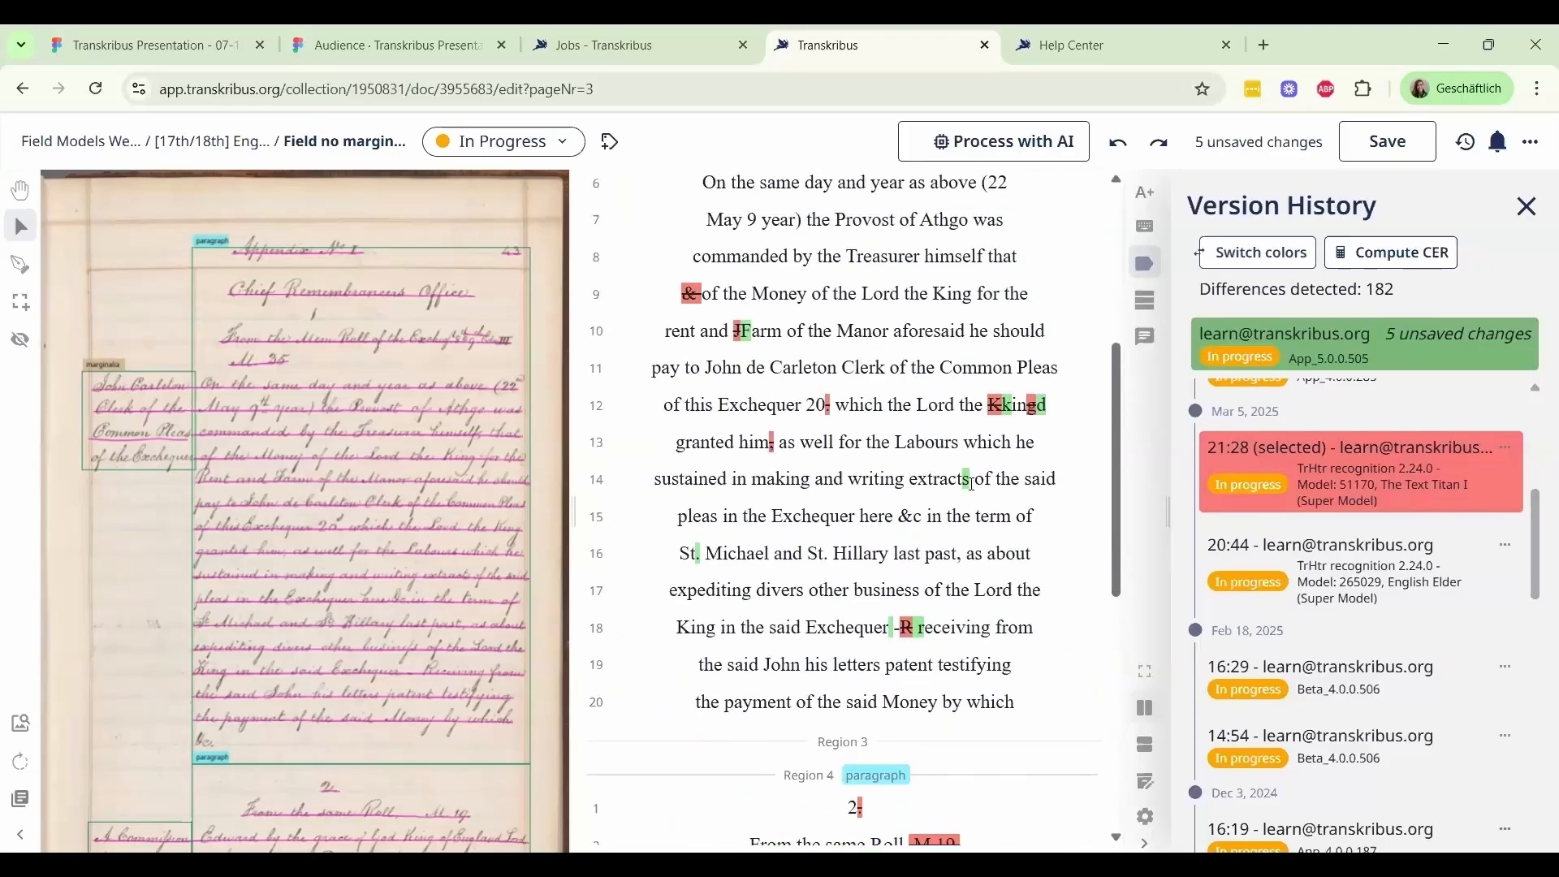
{"action": "scroll", "coordinate": [975, 485], "scroll_direction": "up", "scroll_amount": 5}
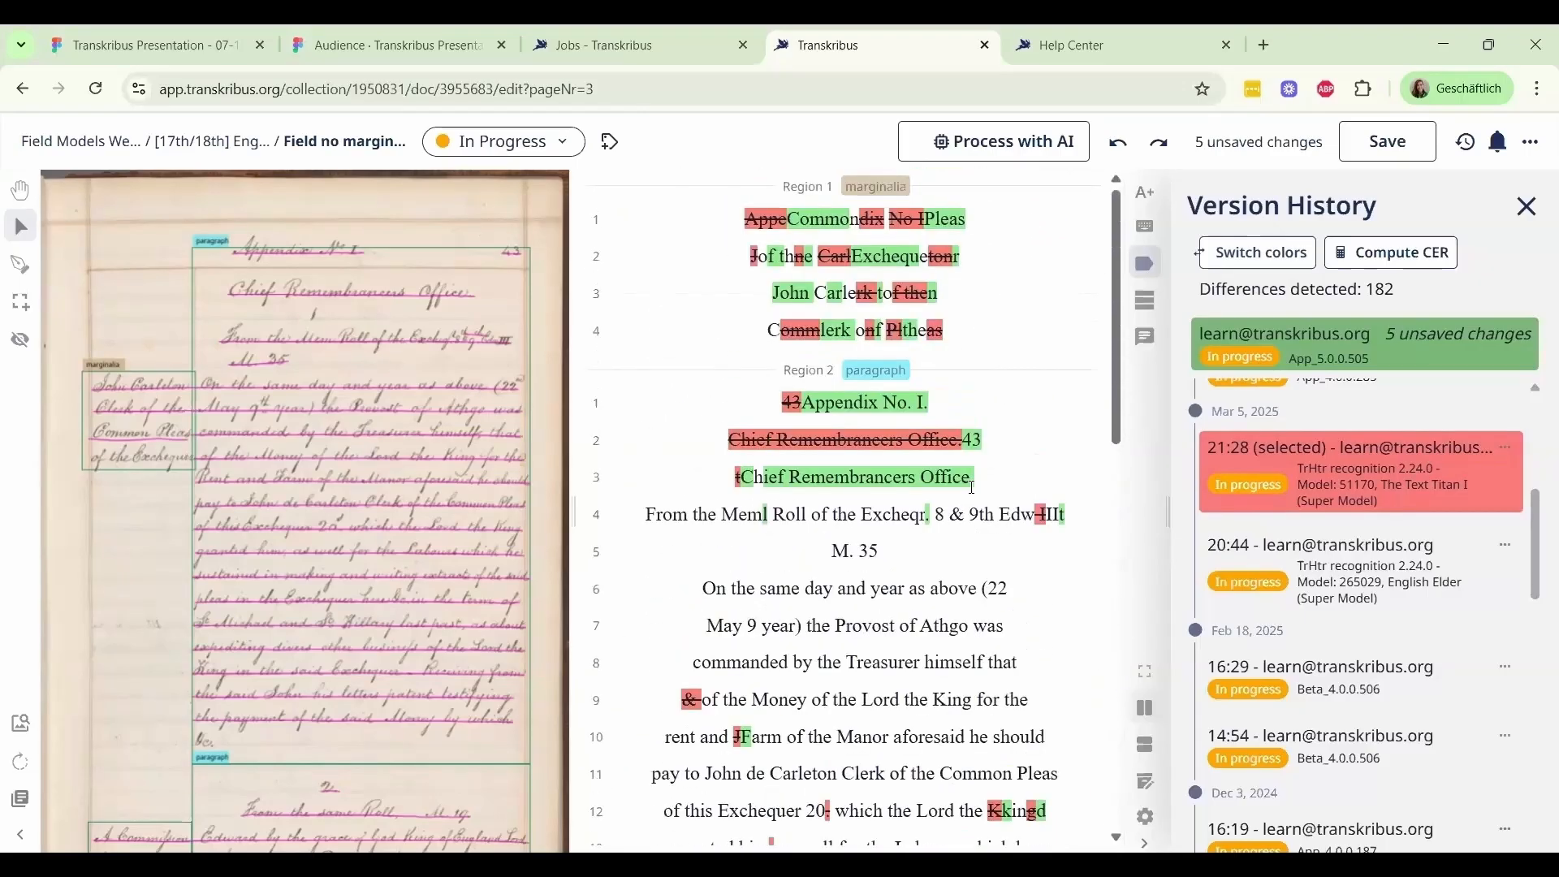
Close the version history and save the unsaved changes to the page
{"action": "left_click", "coordinate": [1529, 207]}
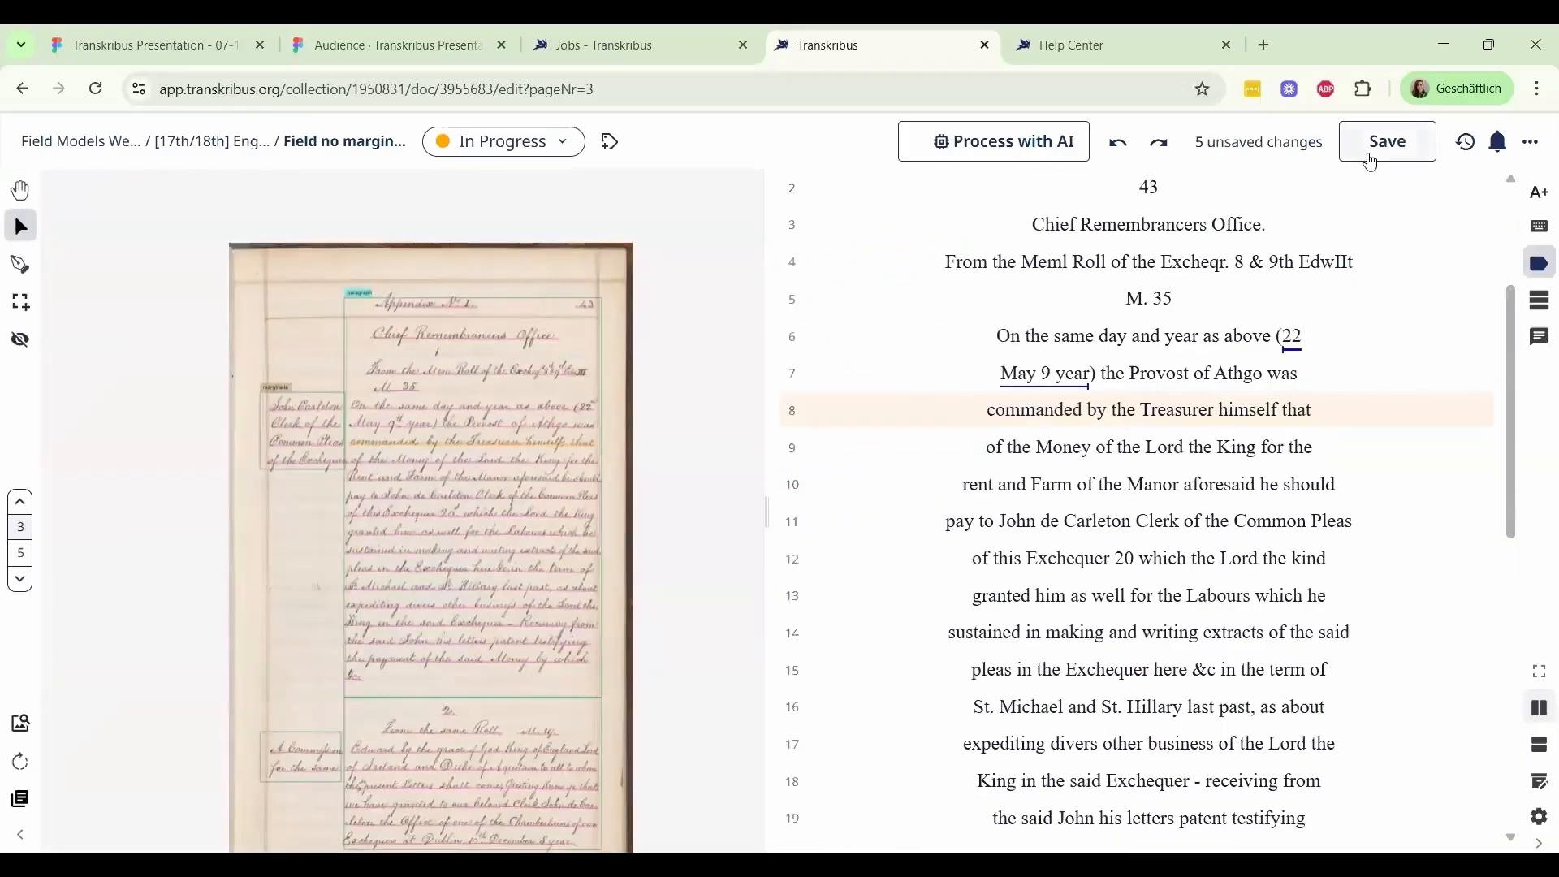
{"action": "left_click", "coordinate": [1385, 156]}
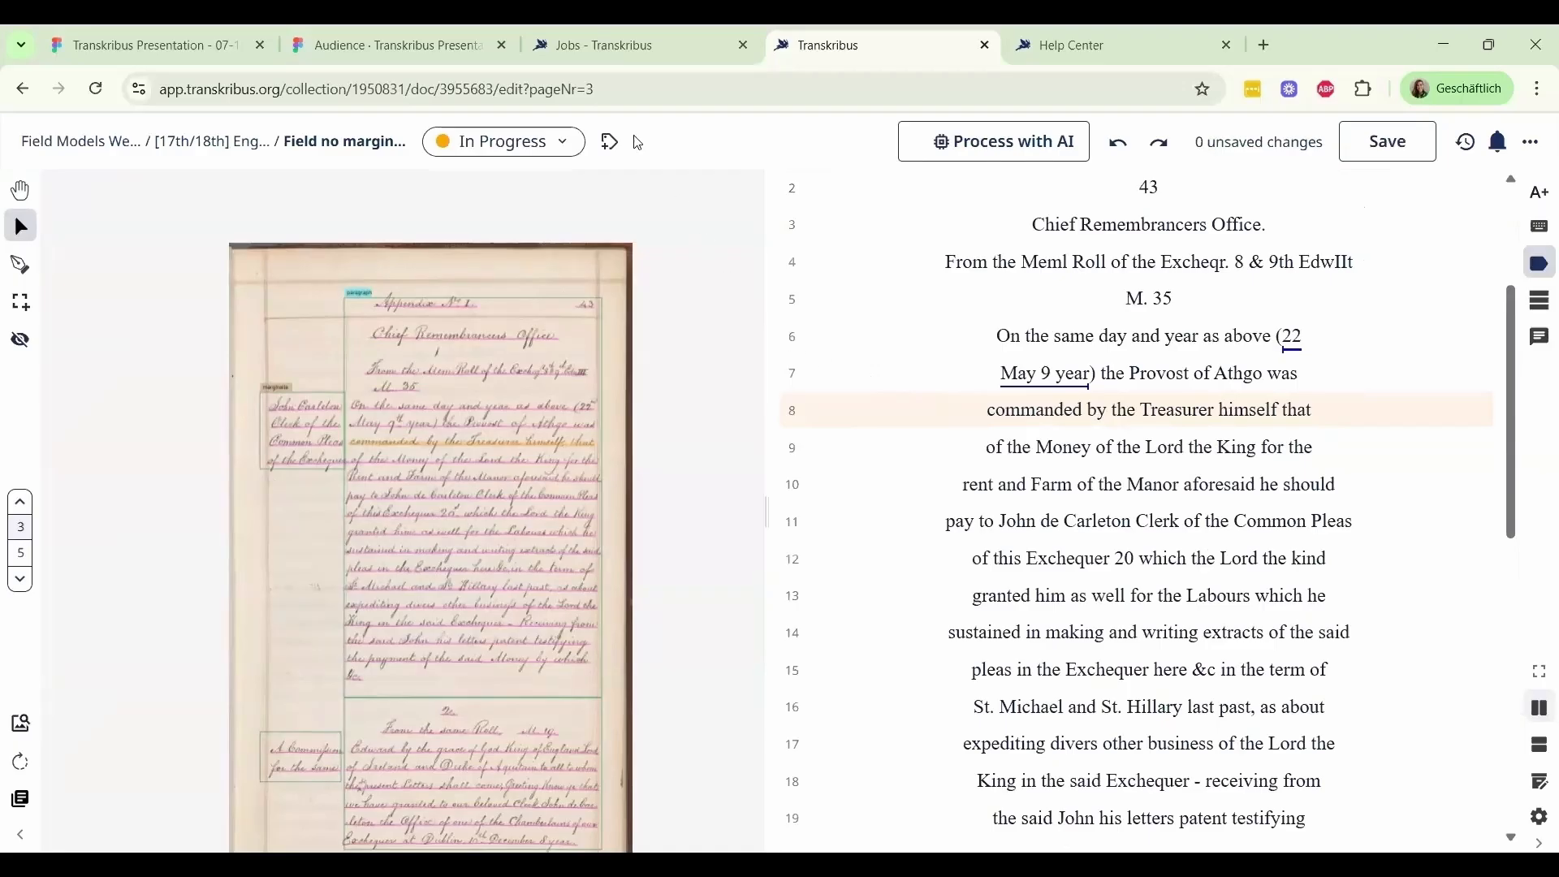
Switch to the Figma presentation and advance it in full screen to the slide "What happens after the text is processed with AI?"
{"action": "left_click", "coordinate": [345, 46]}
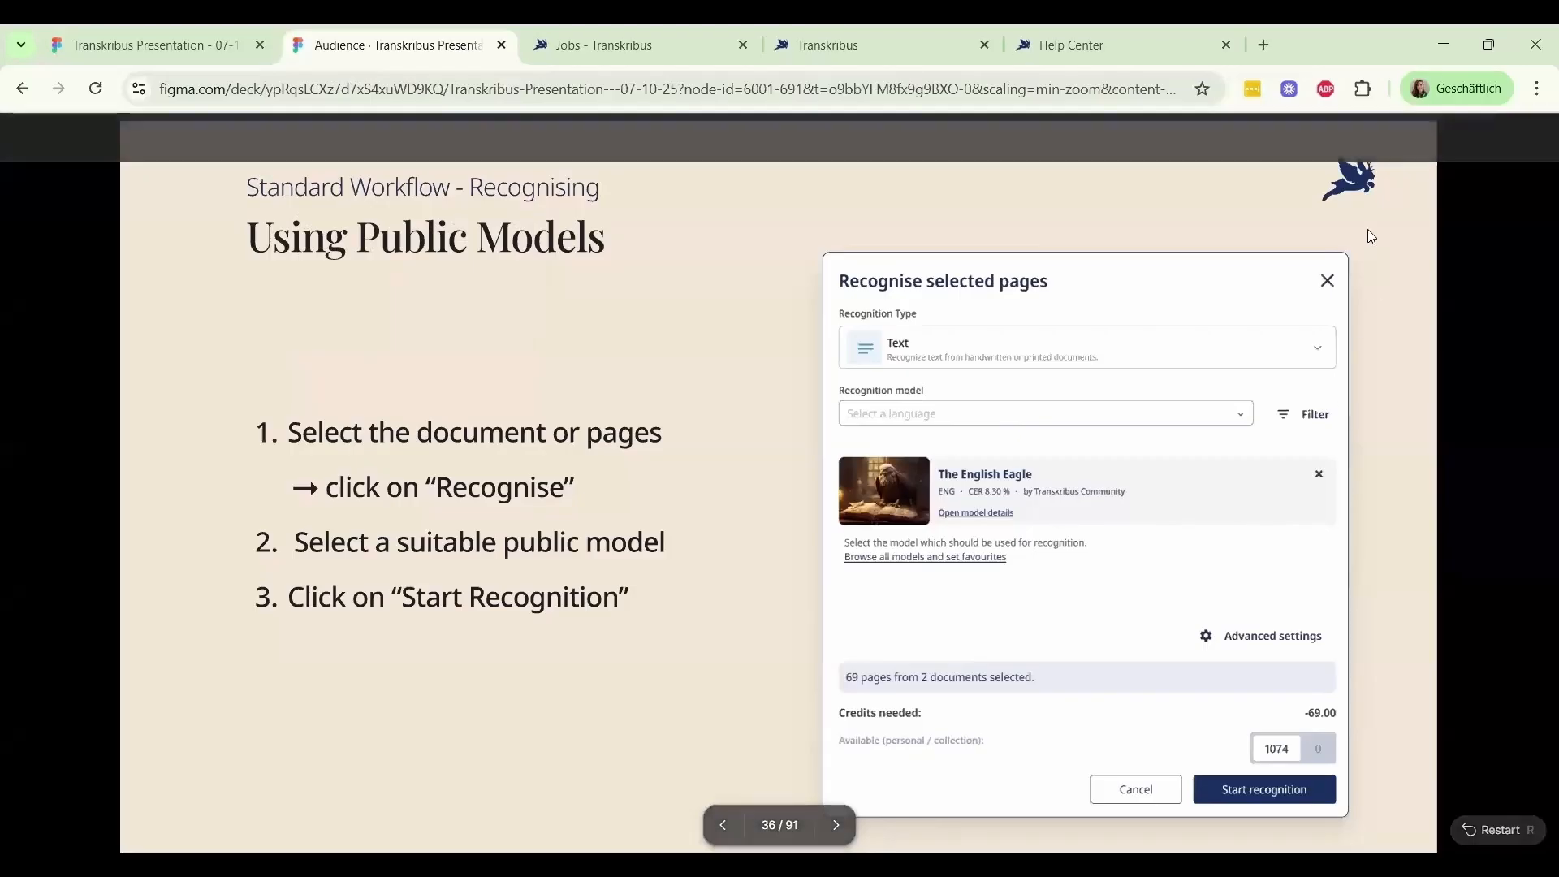
{"action": "mouse_move", "coordinate": [787, 457]}
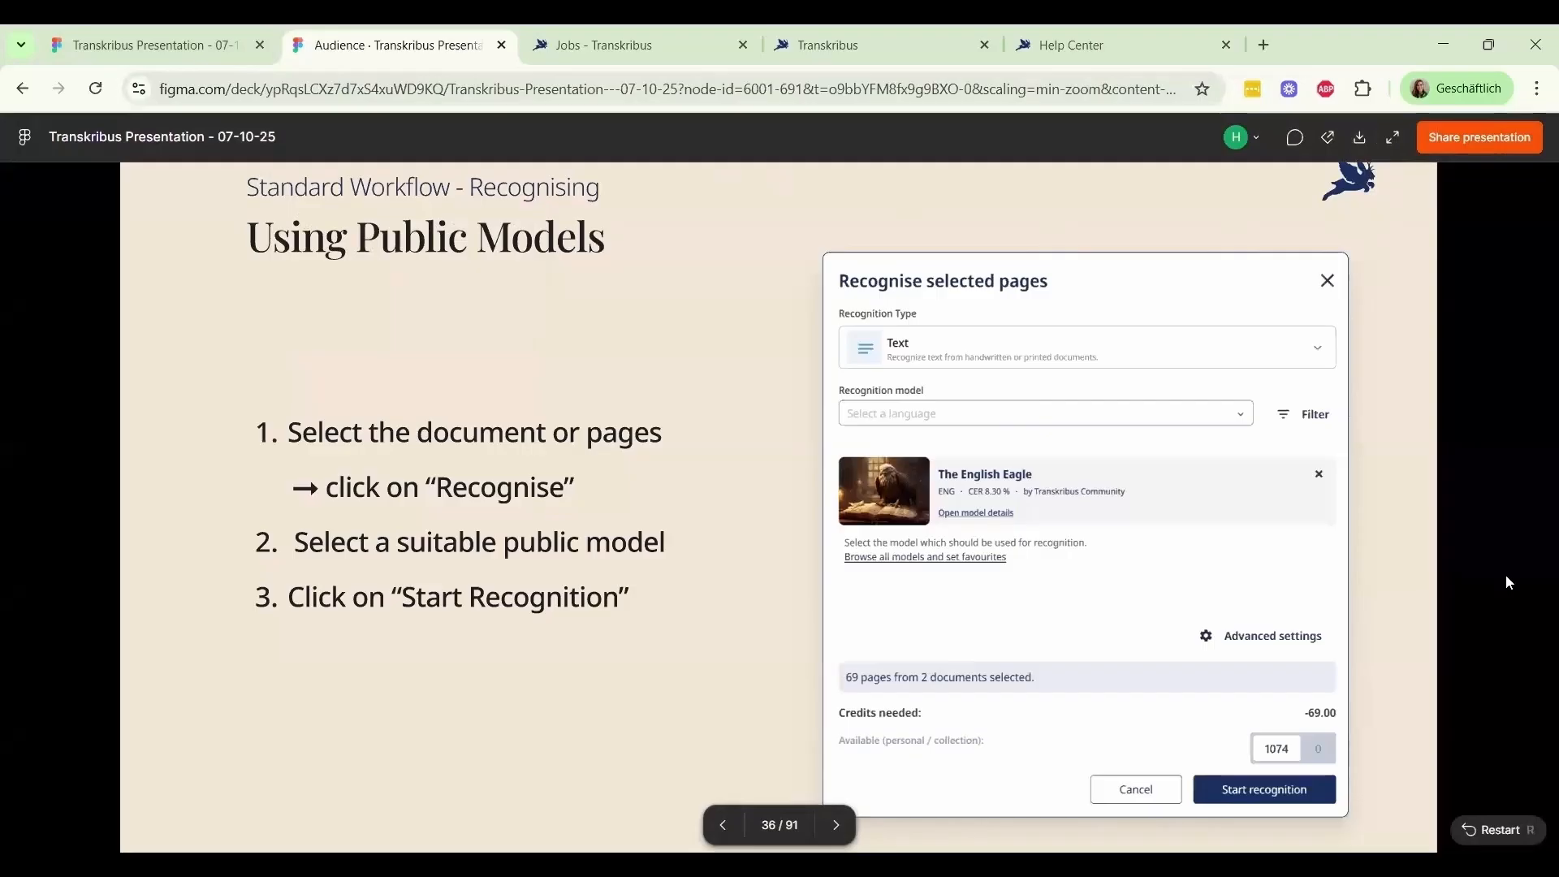
{"action": "key", "text": "f"}
{"action": "key", "text": "Right"}
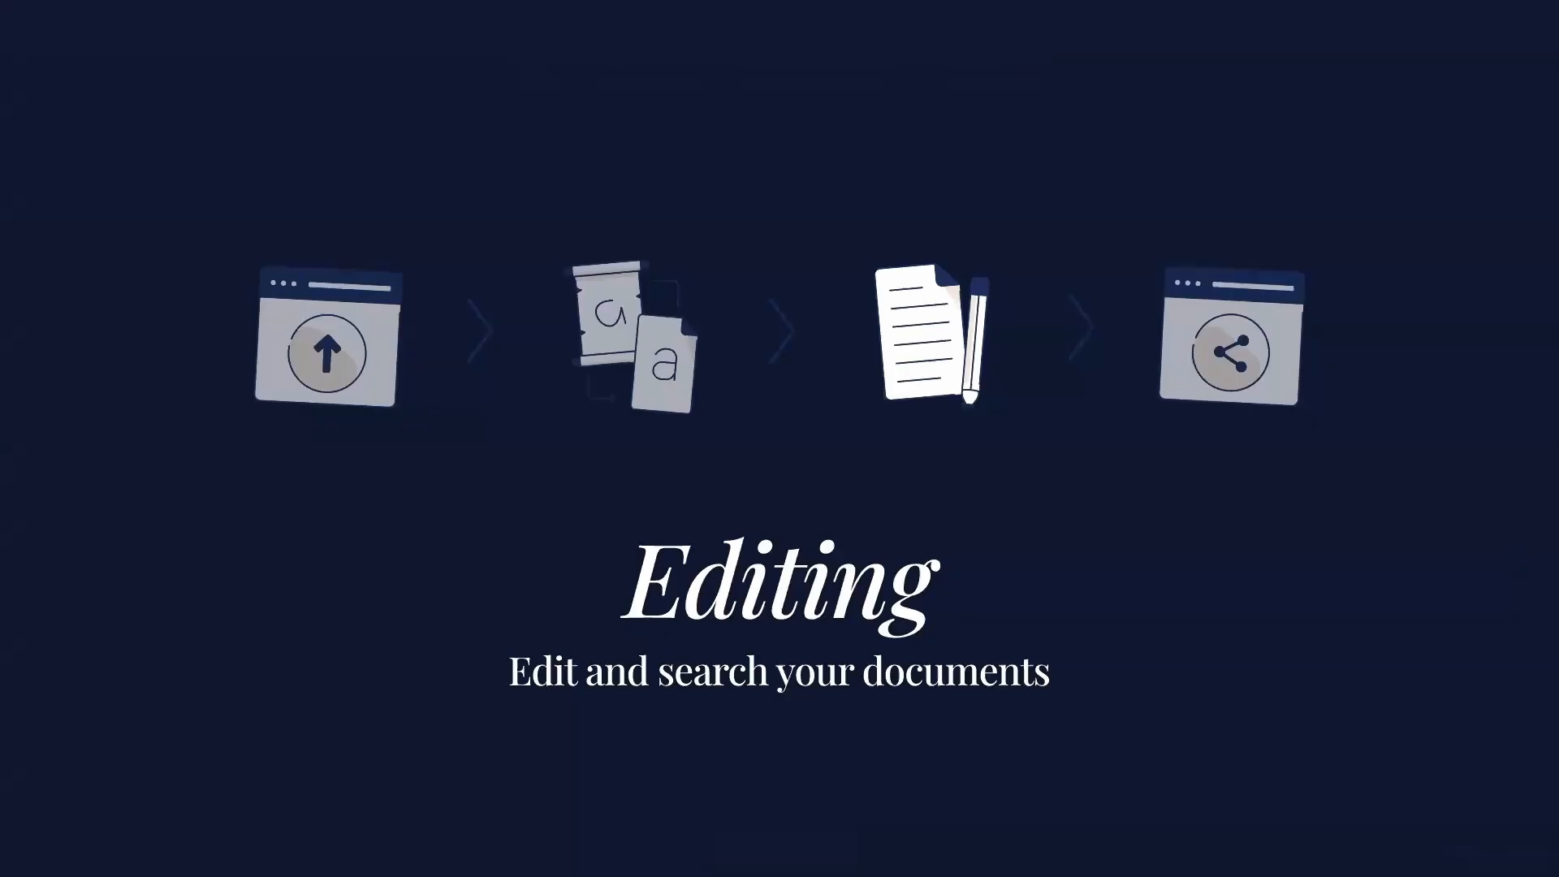
{"action": "key", "text": "Right"}
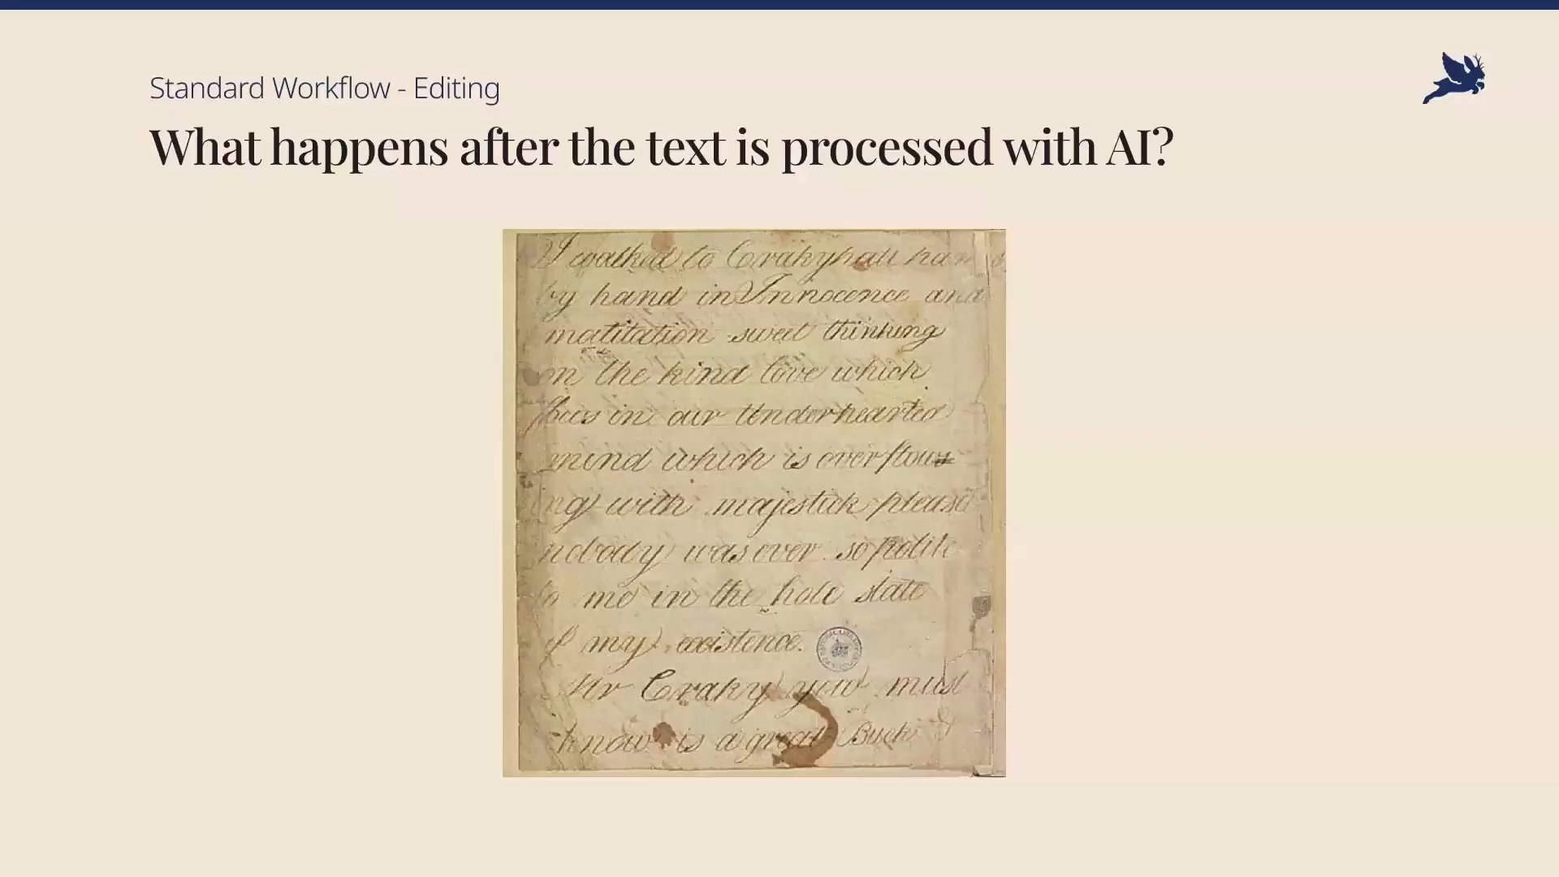